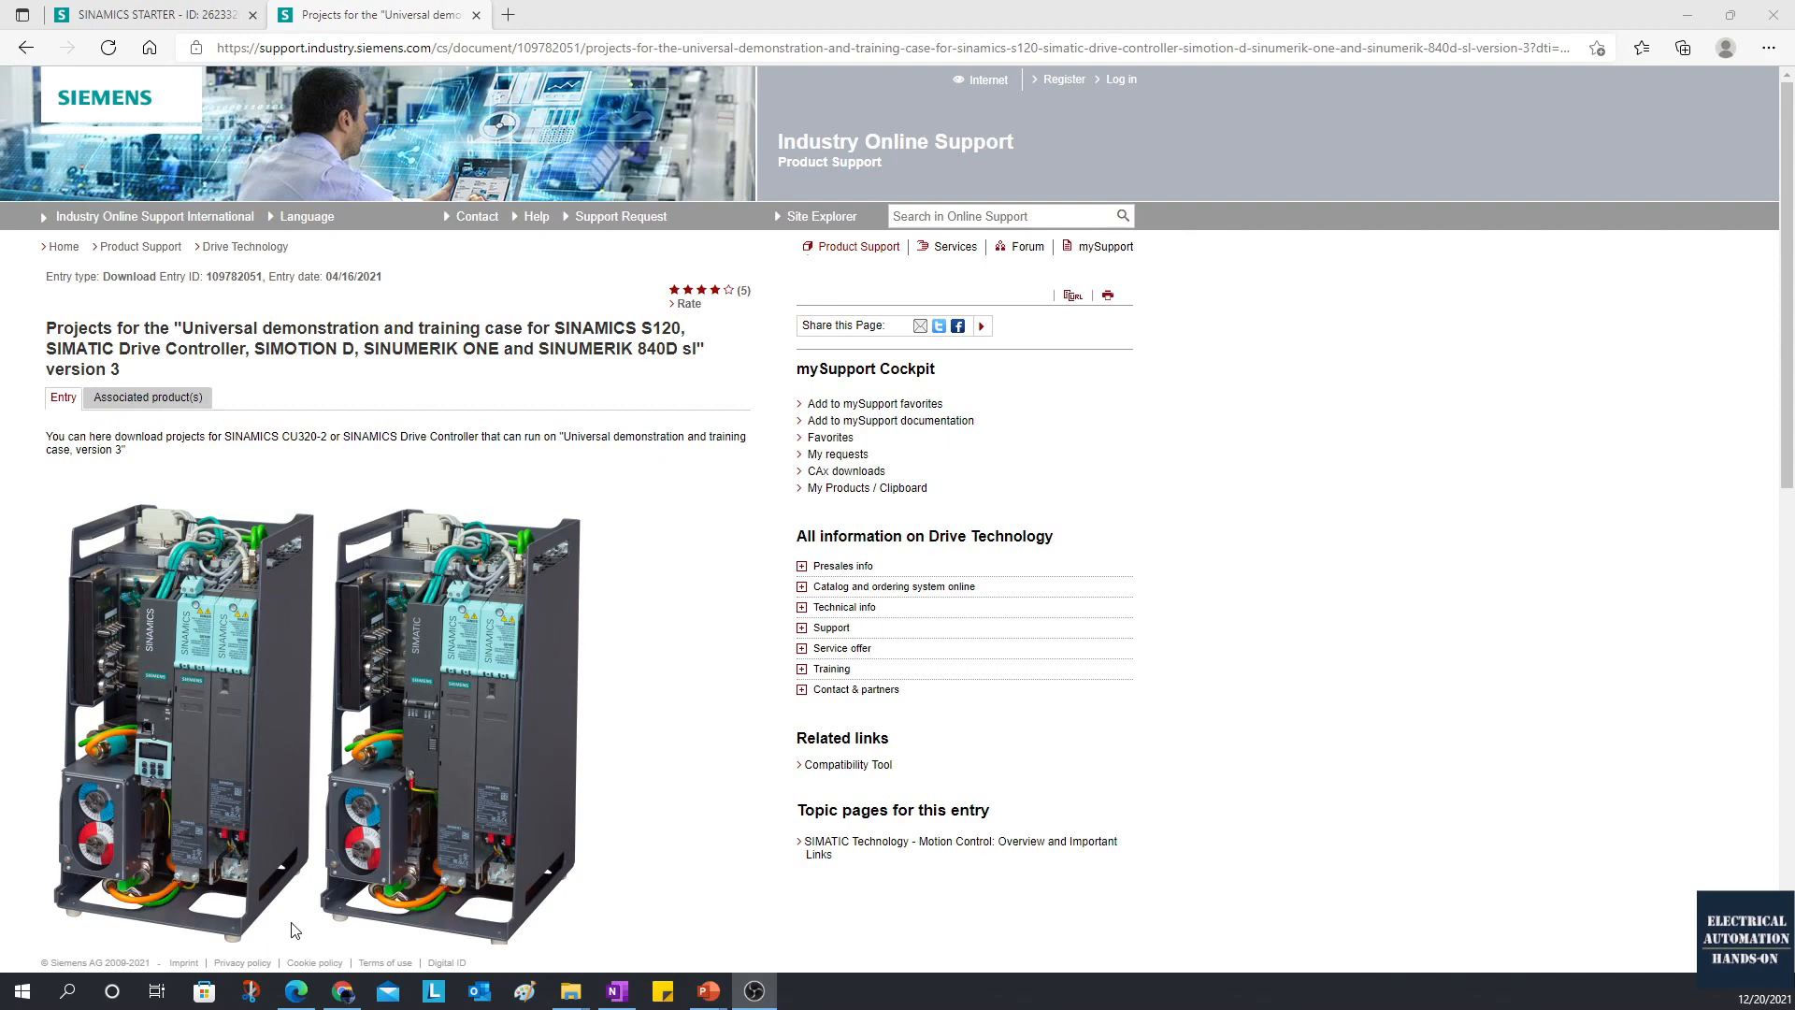
scroll(296, 931, "down", 2)
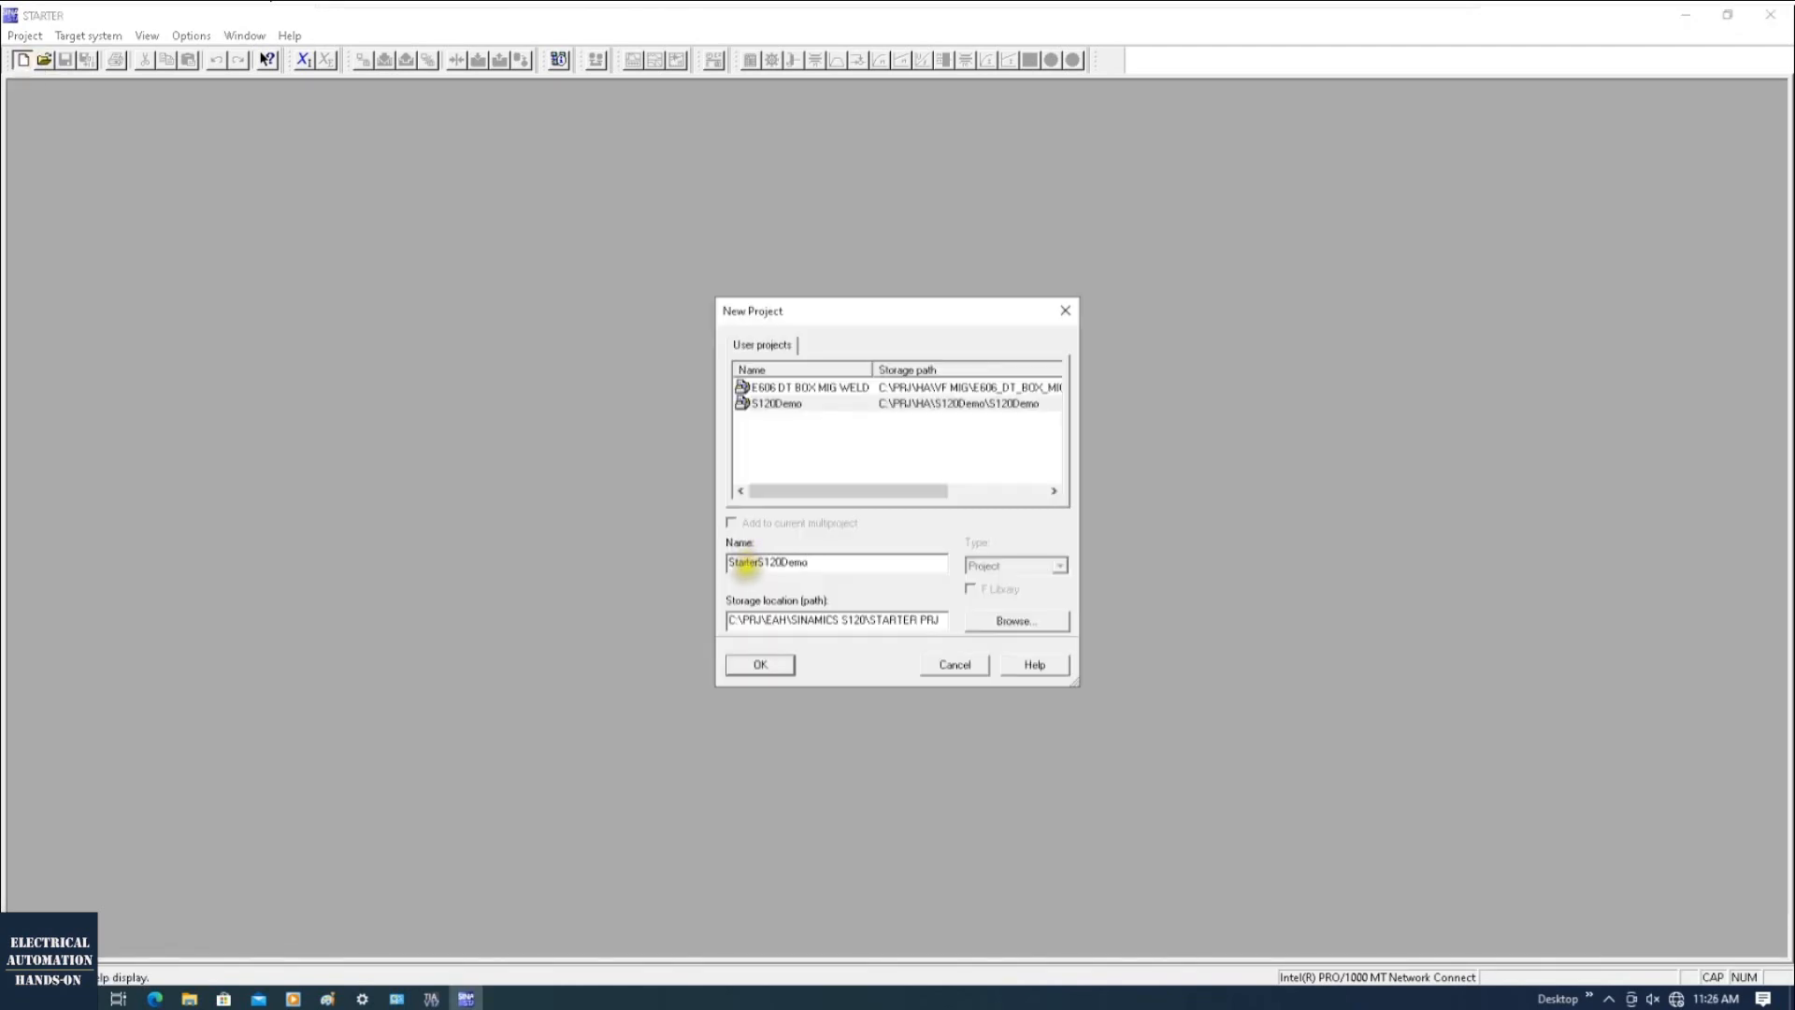
Step: Name the new project StarterS120DemoEAH and create it
left_click(729, 562)
left_click(815, 563)
type("EAH")
left_click(763, 670)
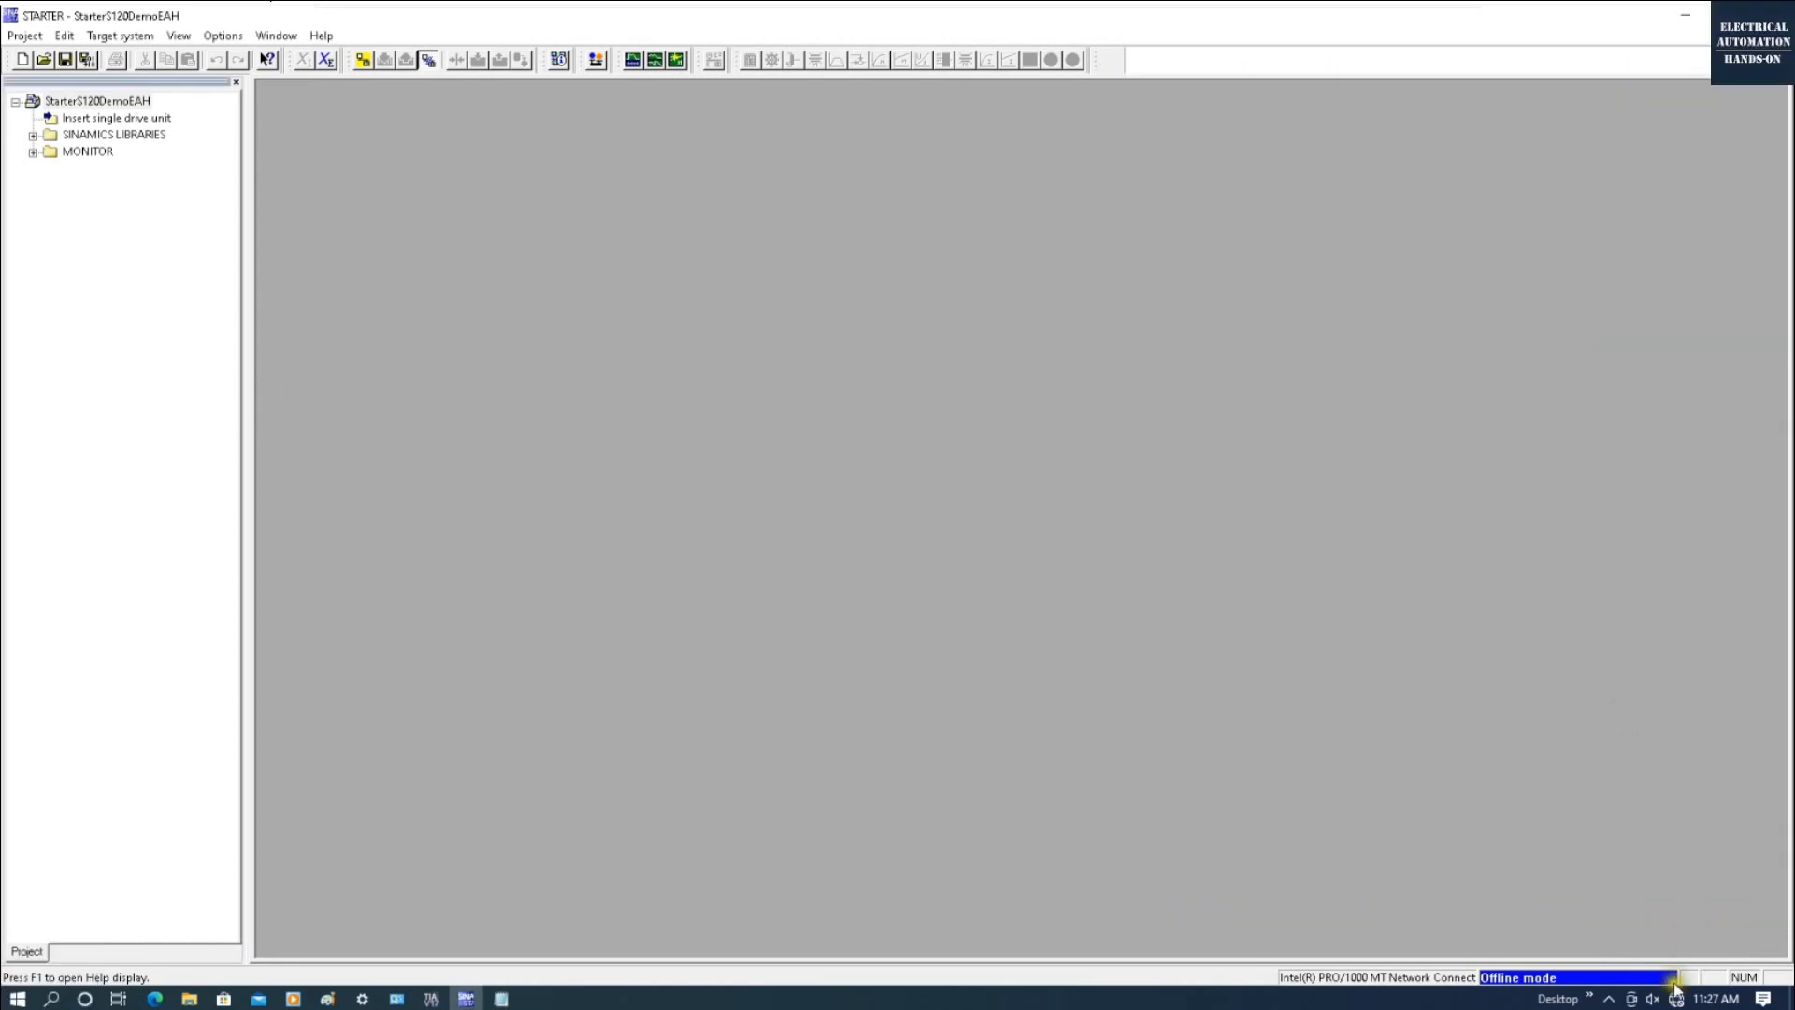
Step: Check the Ethernet0 adapter's IPv4 address and subnet mask in the Windows network connection details, and return to STARTER
left_click(1676, 998)
left_click(1585, 950)
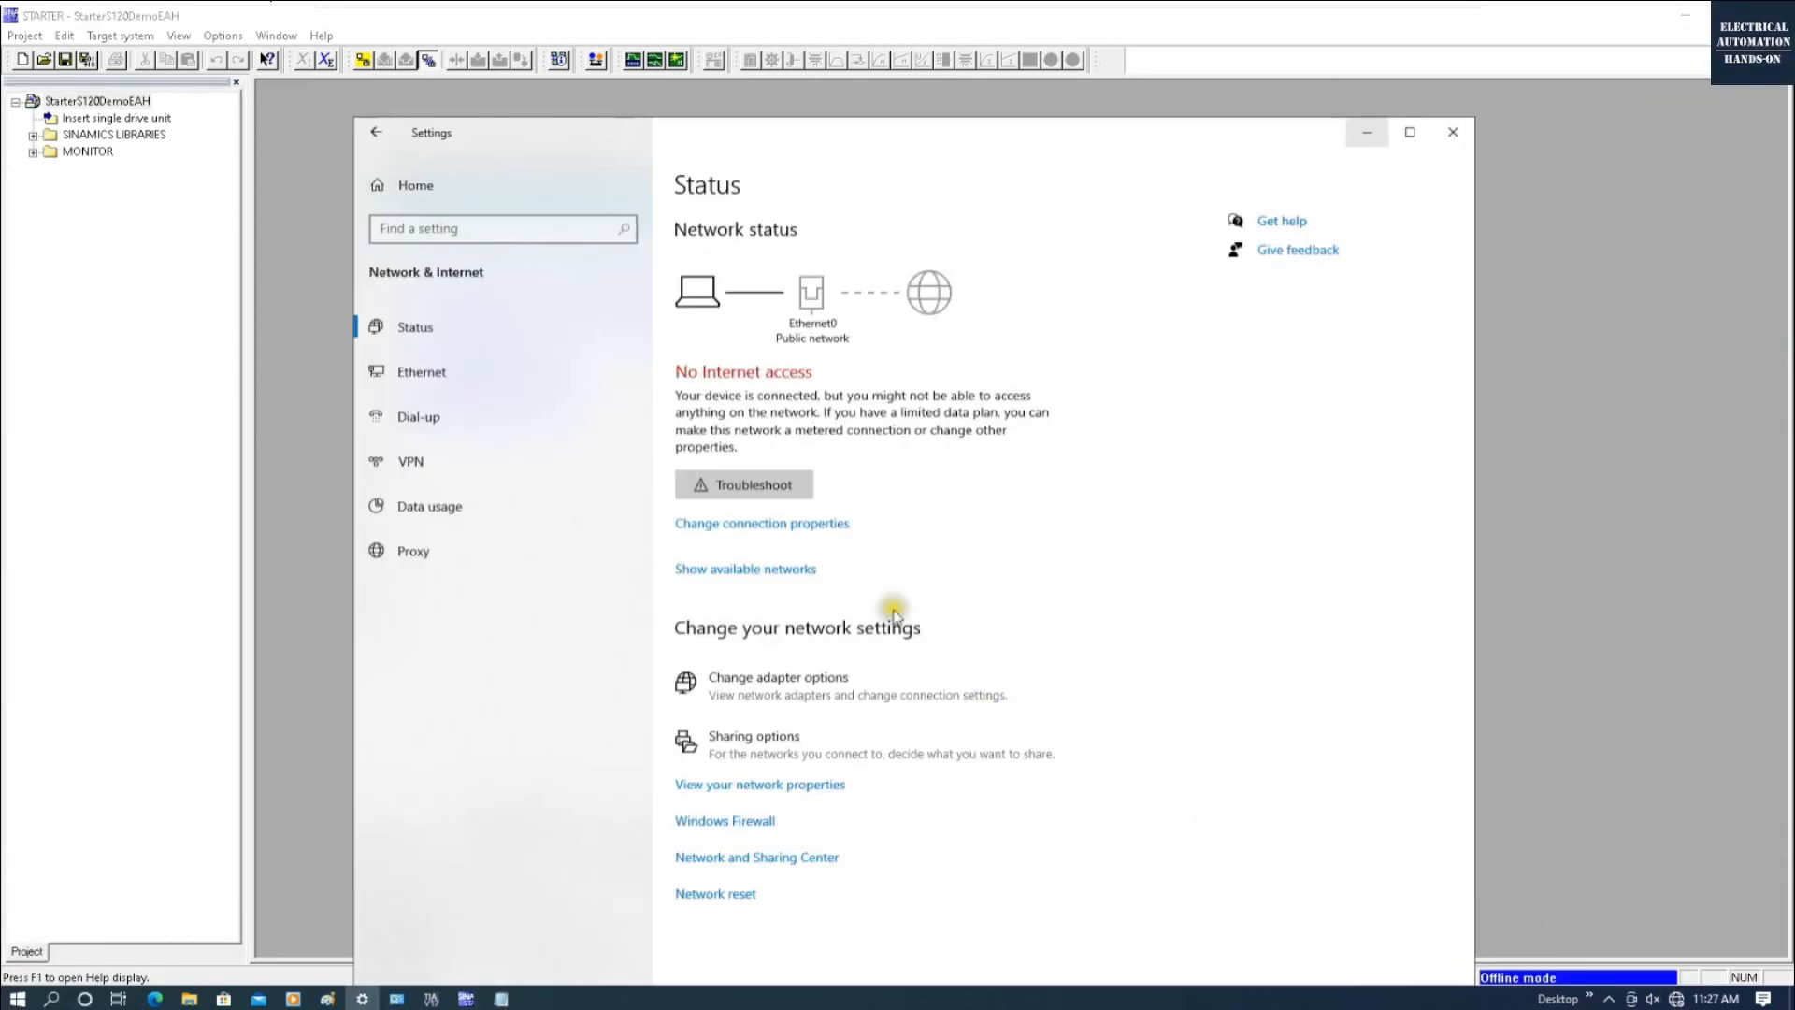
left_click(462, 407)
left_click(451, 374)
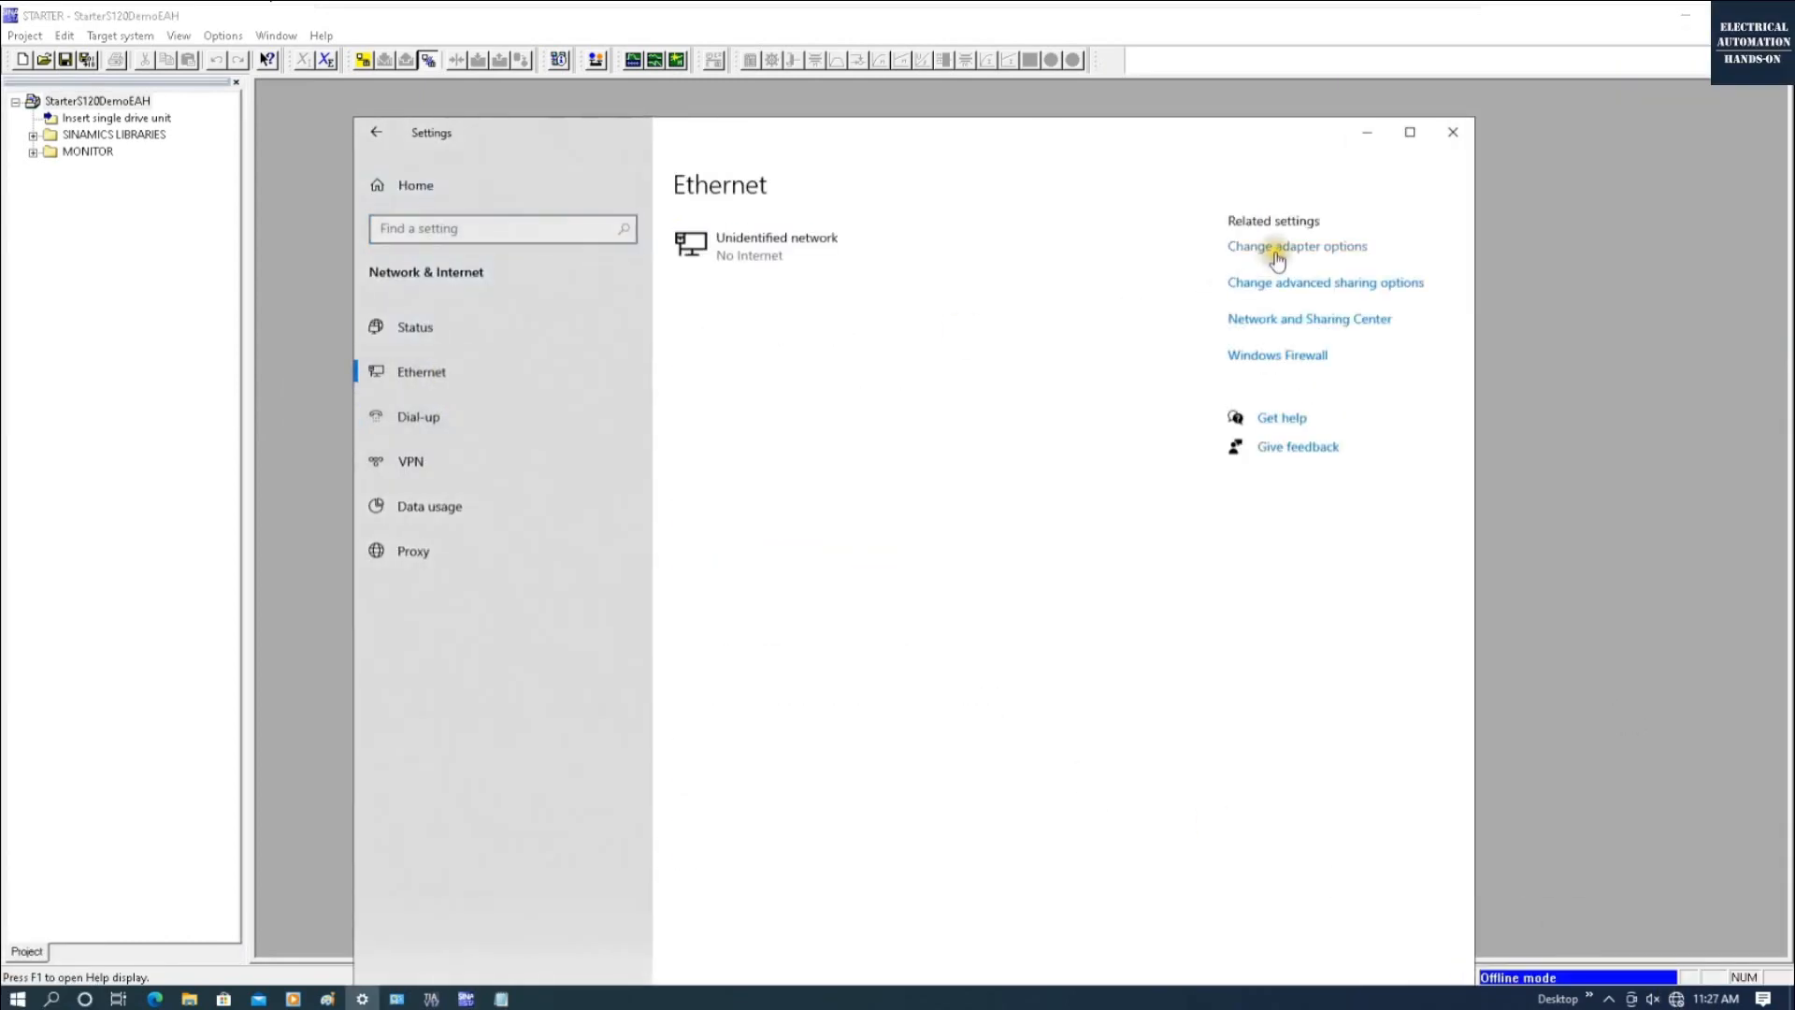
left_click(1275, 246)
double_click(577, 520)
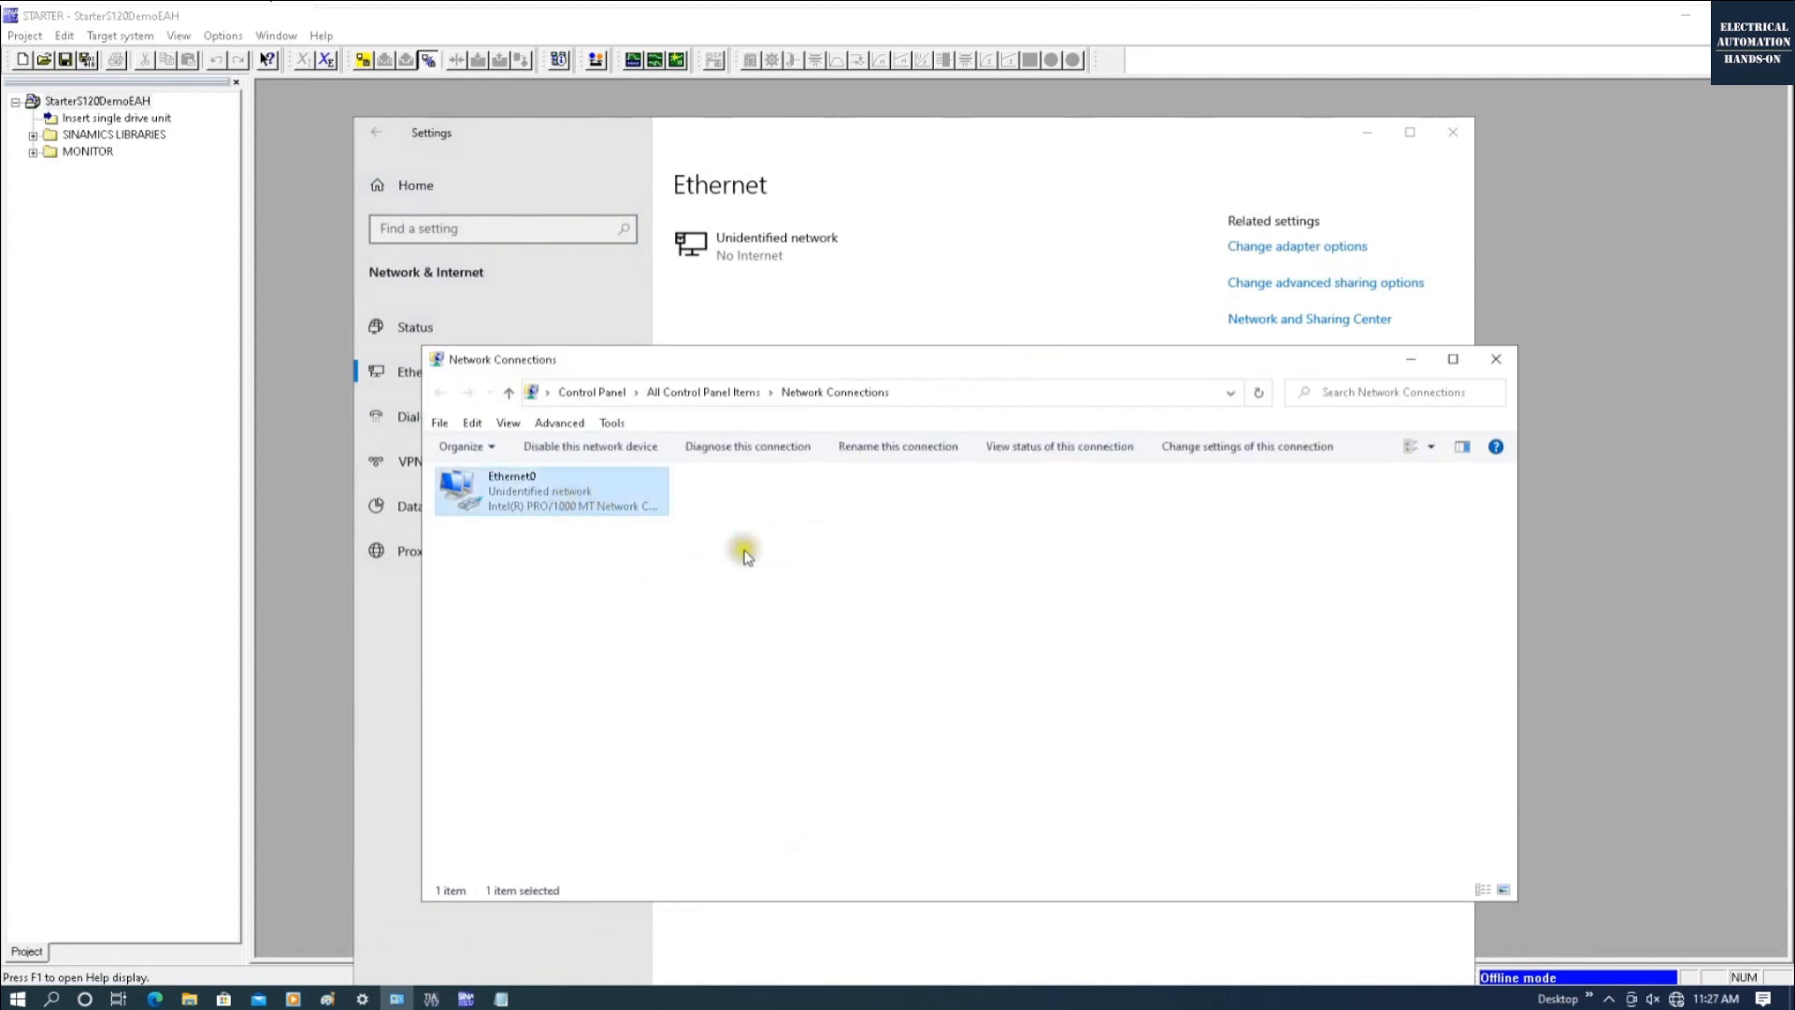
left_click(785, 496)
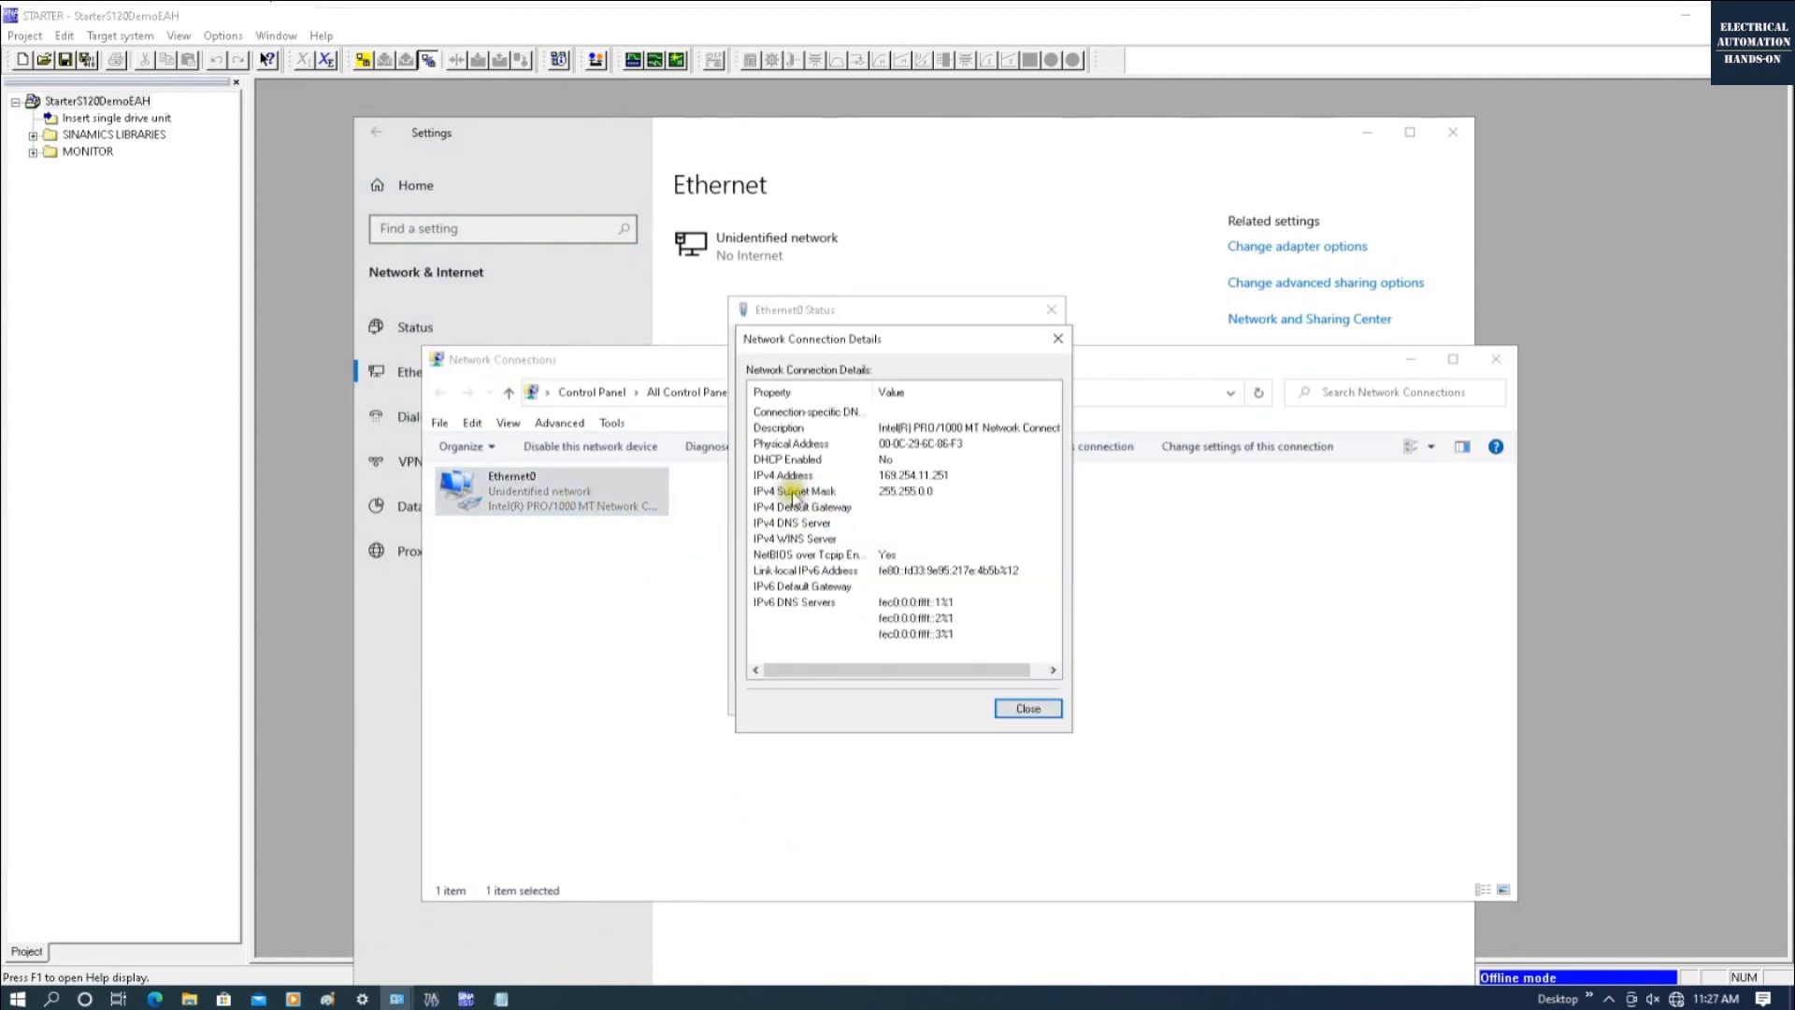
left_click(902, 477)
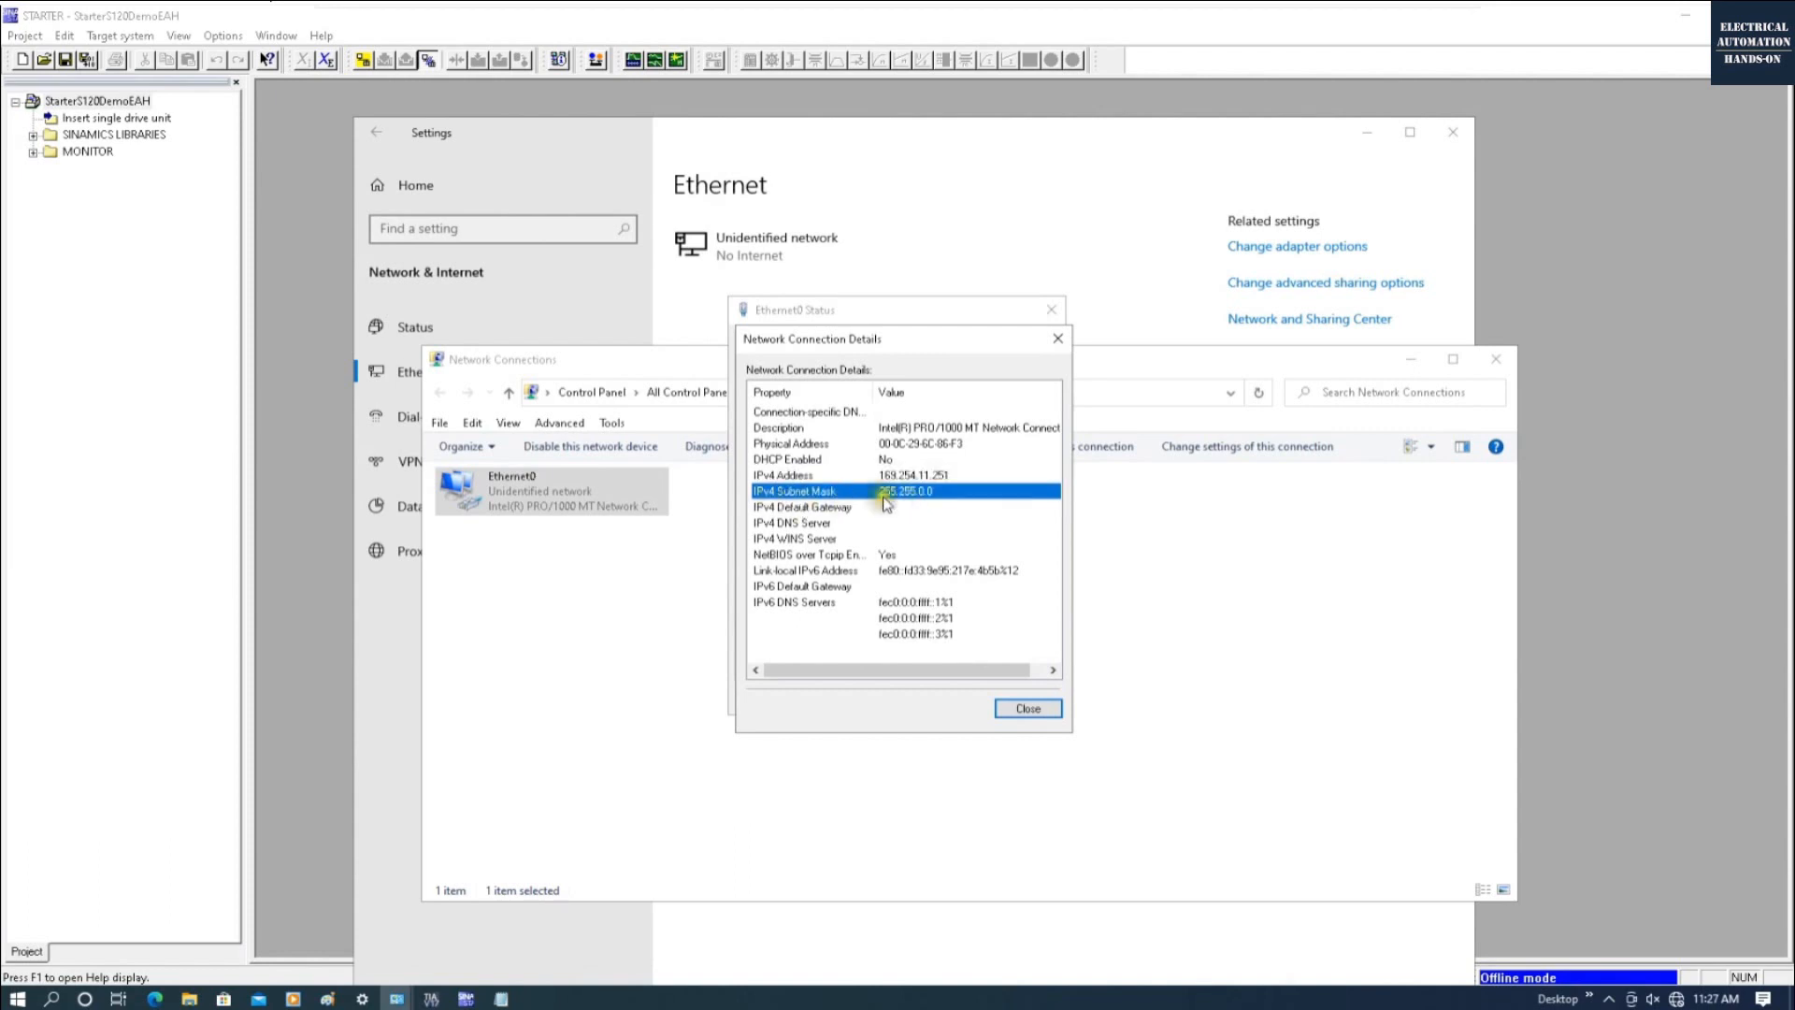
left_click(1014, 709)
left_click(1023, 697)
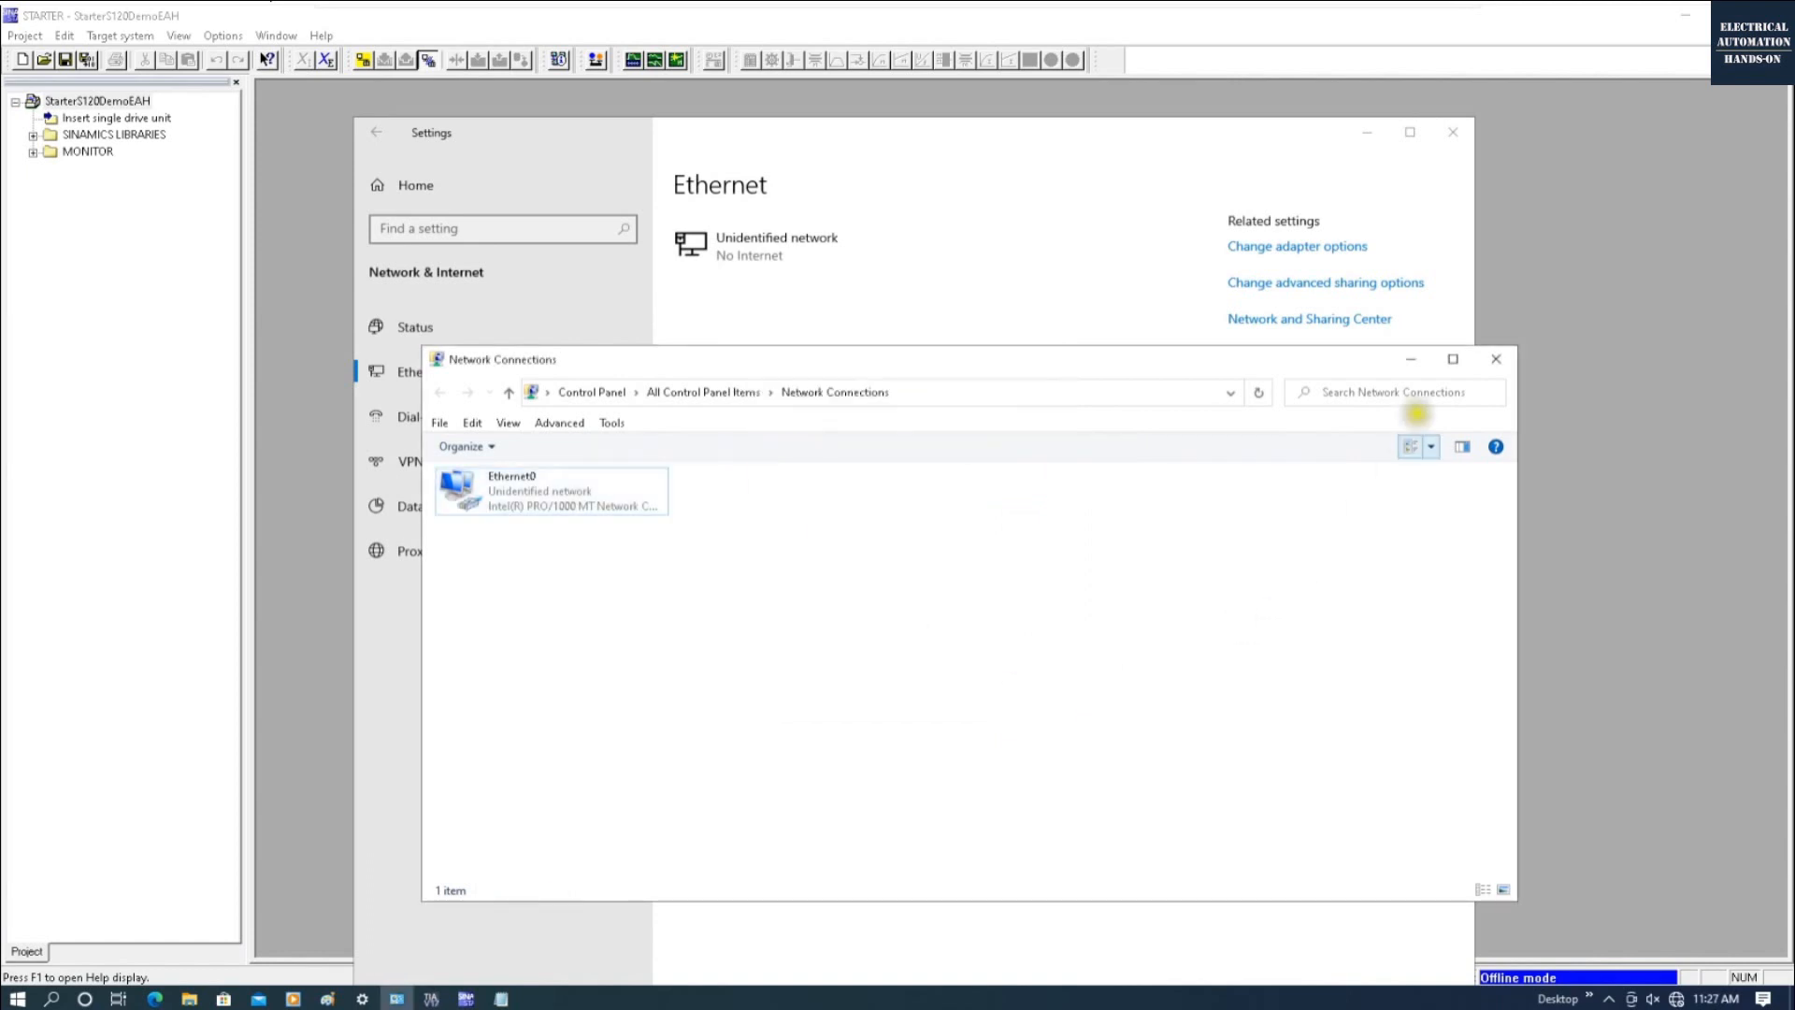
left_click(1412, 359)
left_click(1383, 139)
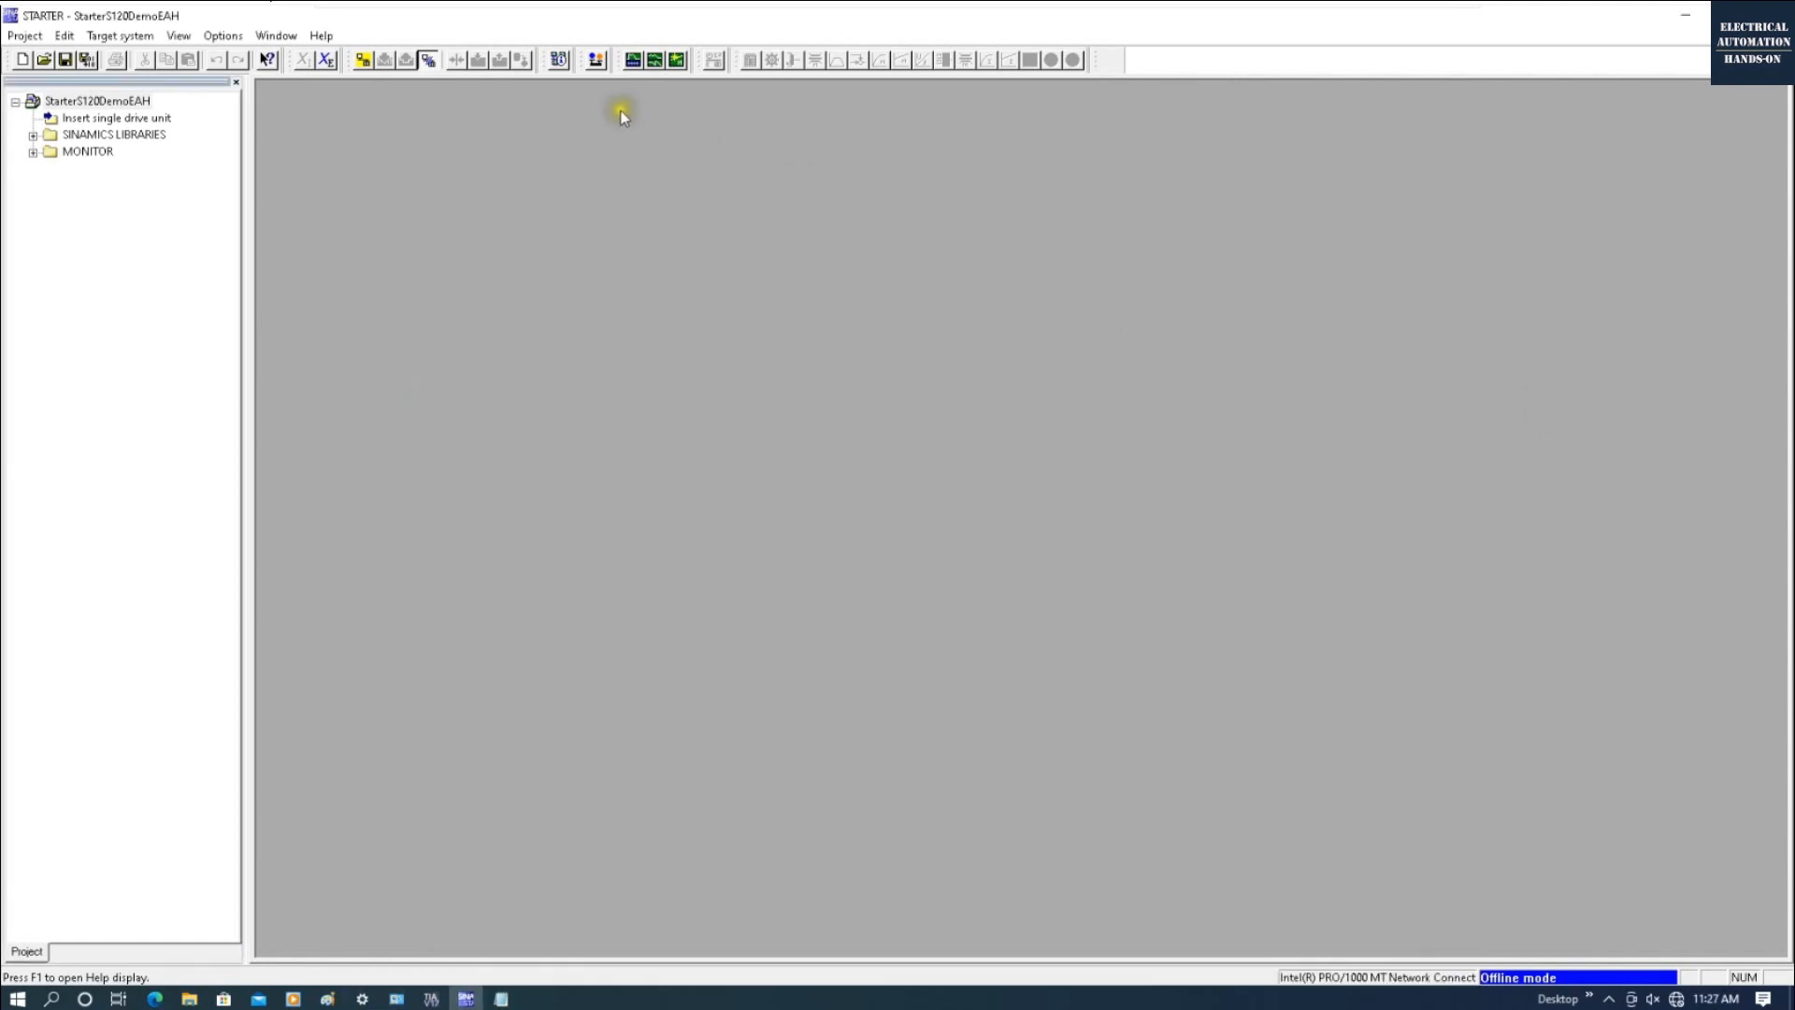
Step: Scan the network for accessible nodes and select Drive_unit_1 among them
left_click(559, 62)
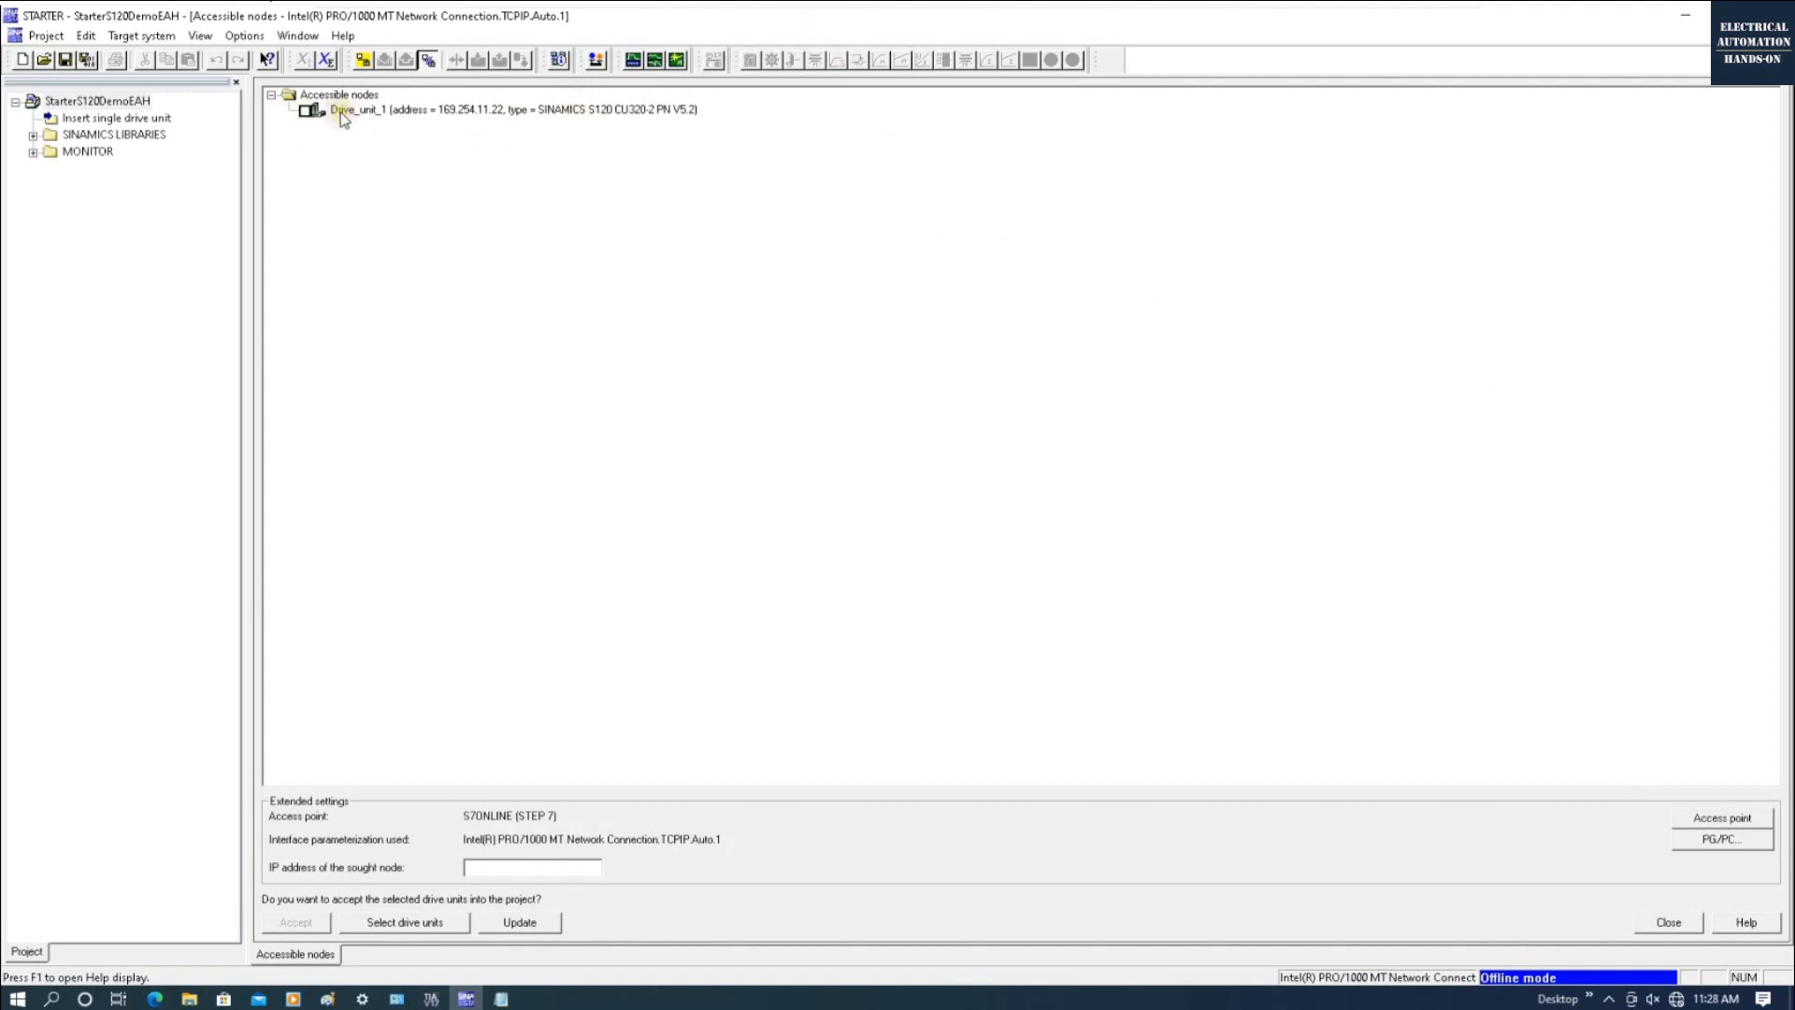
left_click(305, 110)
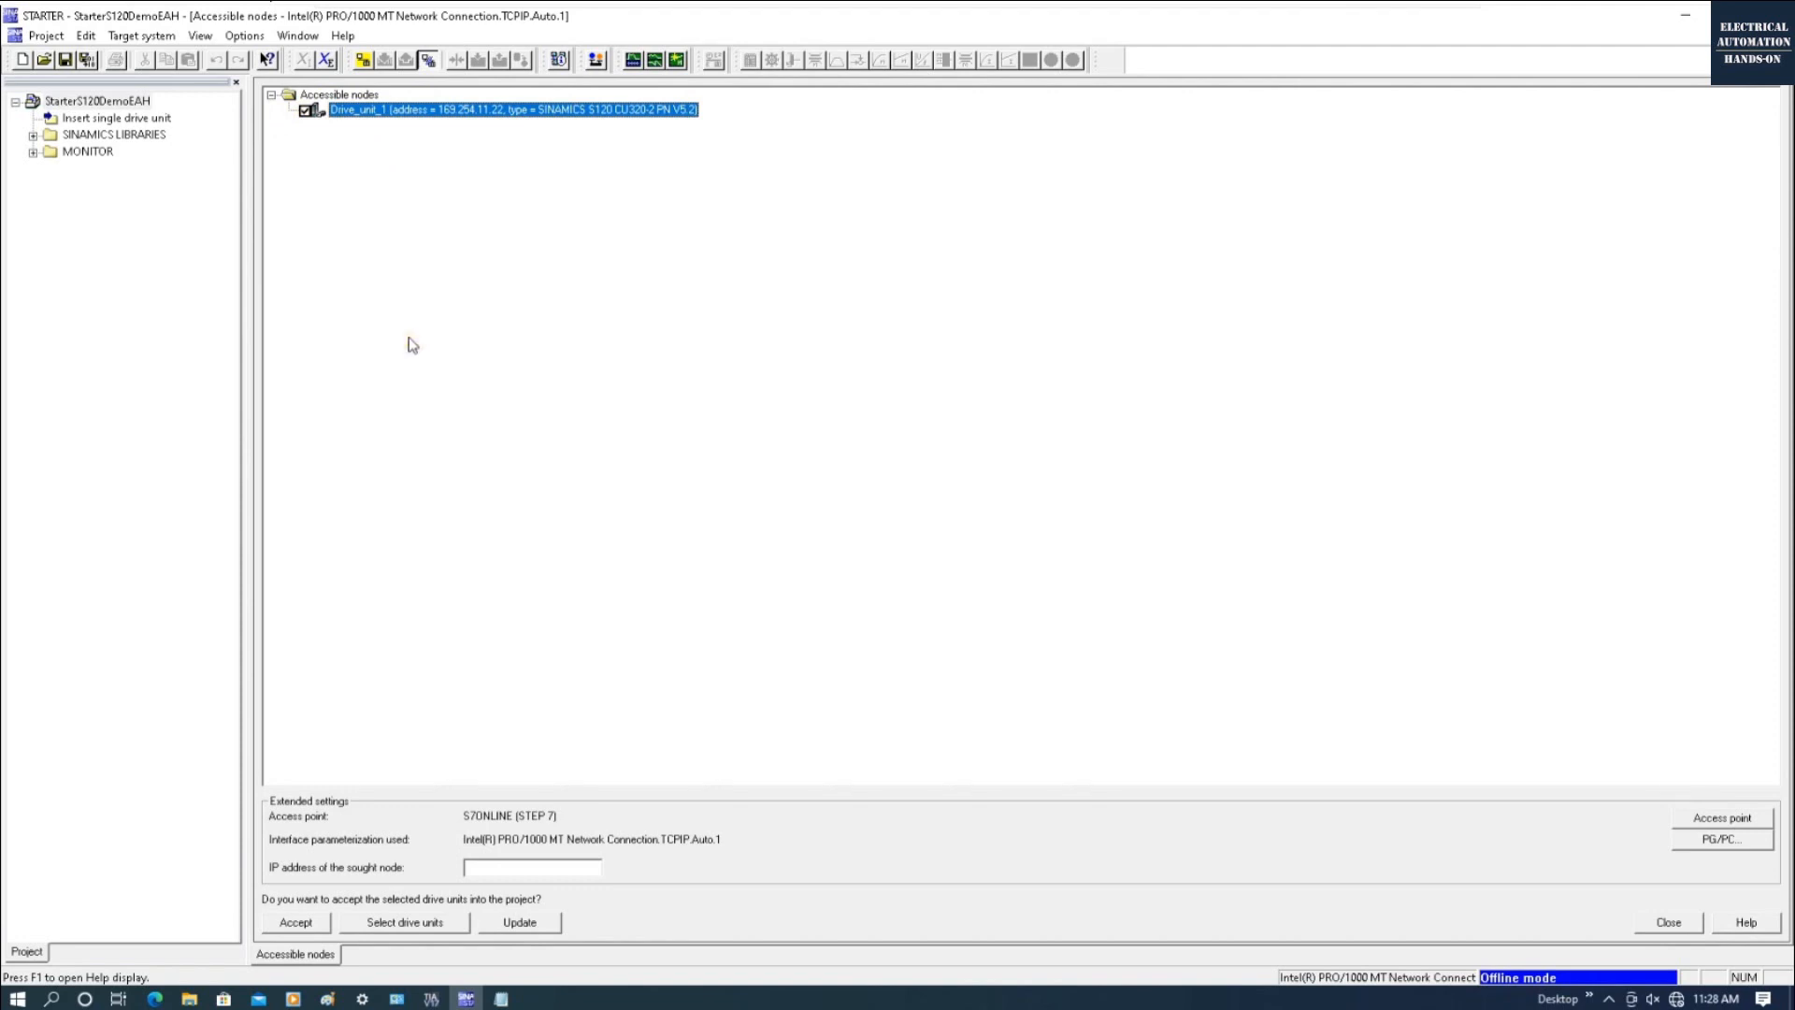
left_click(303, 110)
left_click(303, 110)
Step: Examine the interfaces assigned to the S7ONLINE (STEP7) and DEVICE (STARTER, SCOUT) access points without changing the selection
left_click(1740, 819)
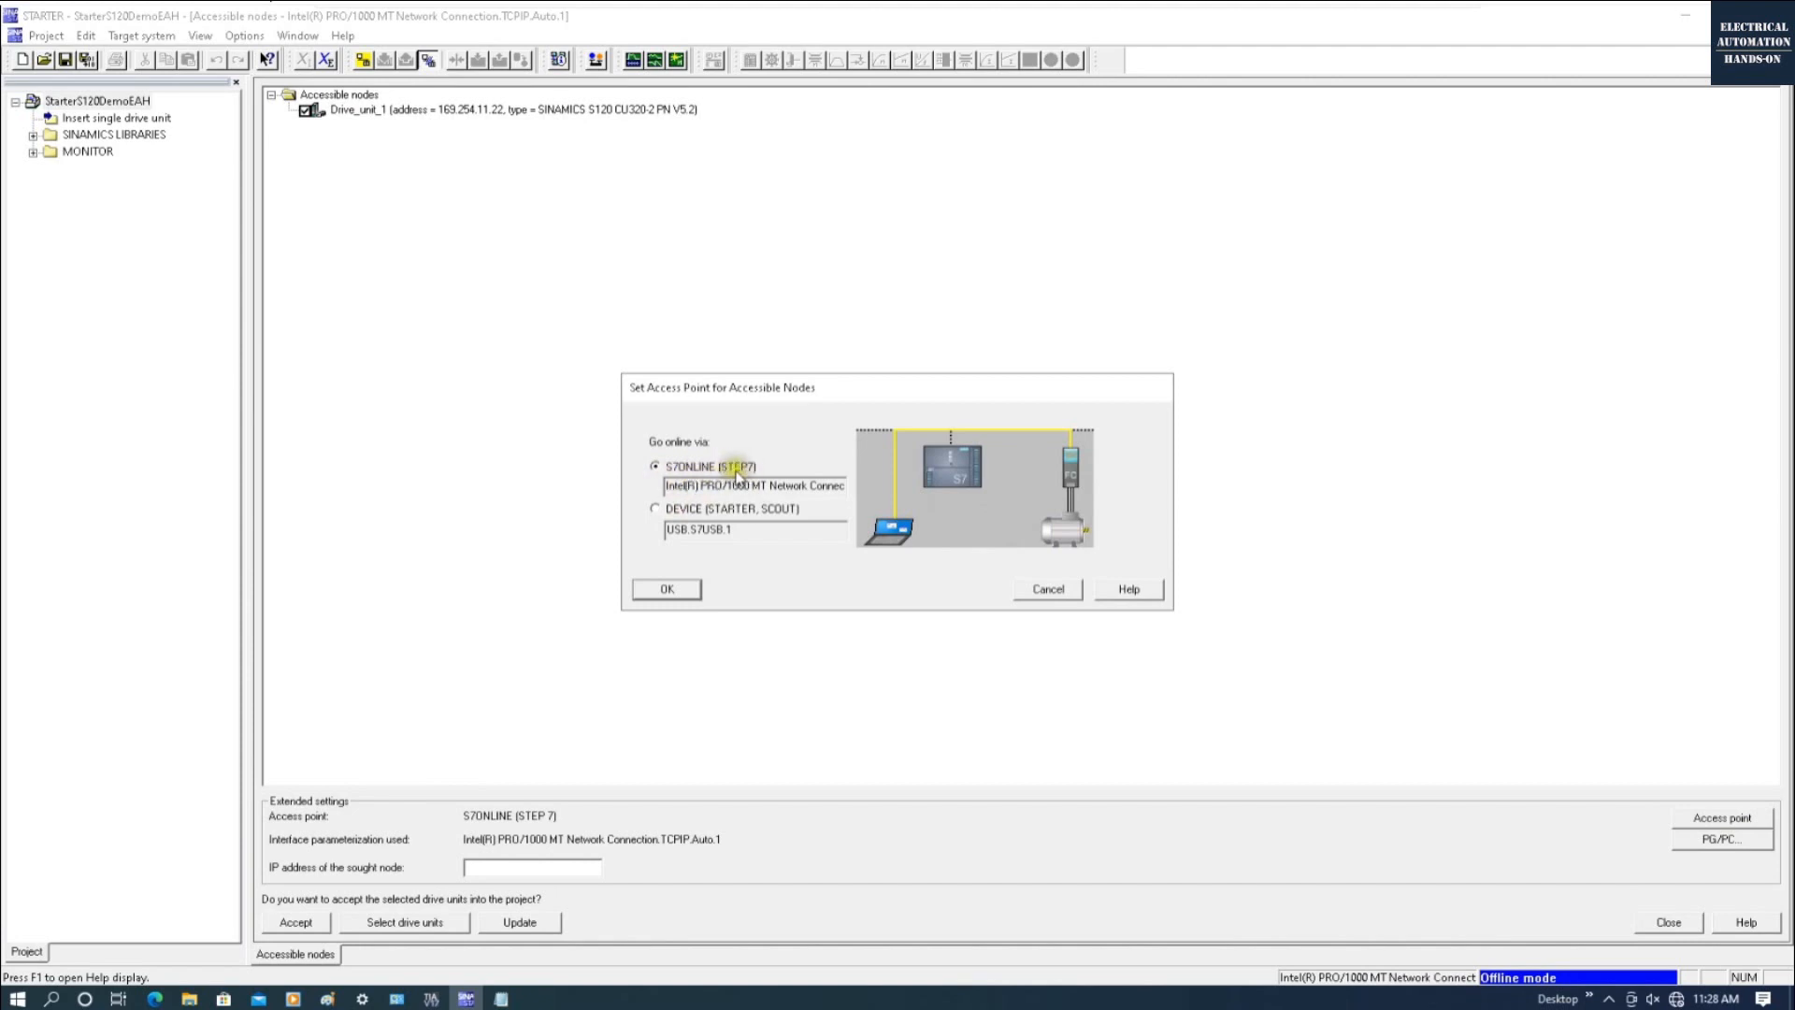
left_click_drag(674, 485, 812, 499)
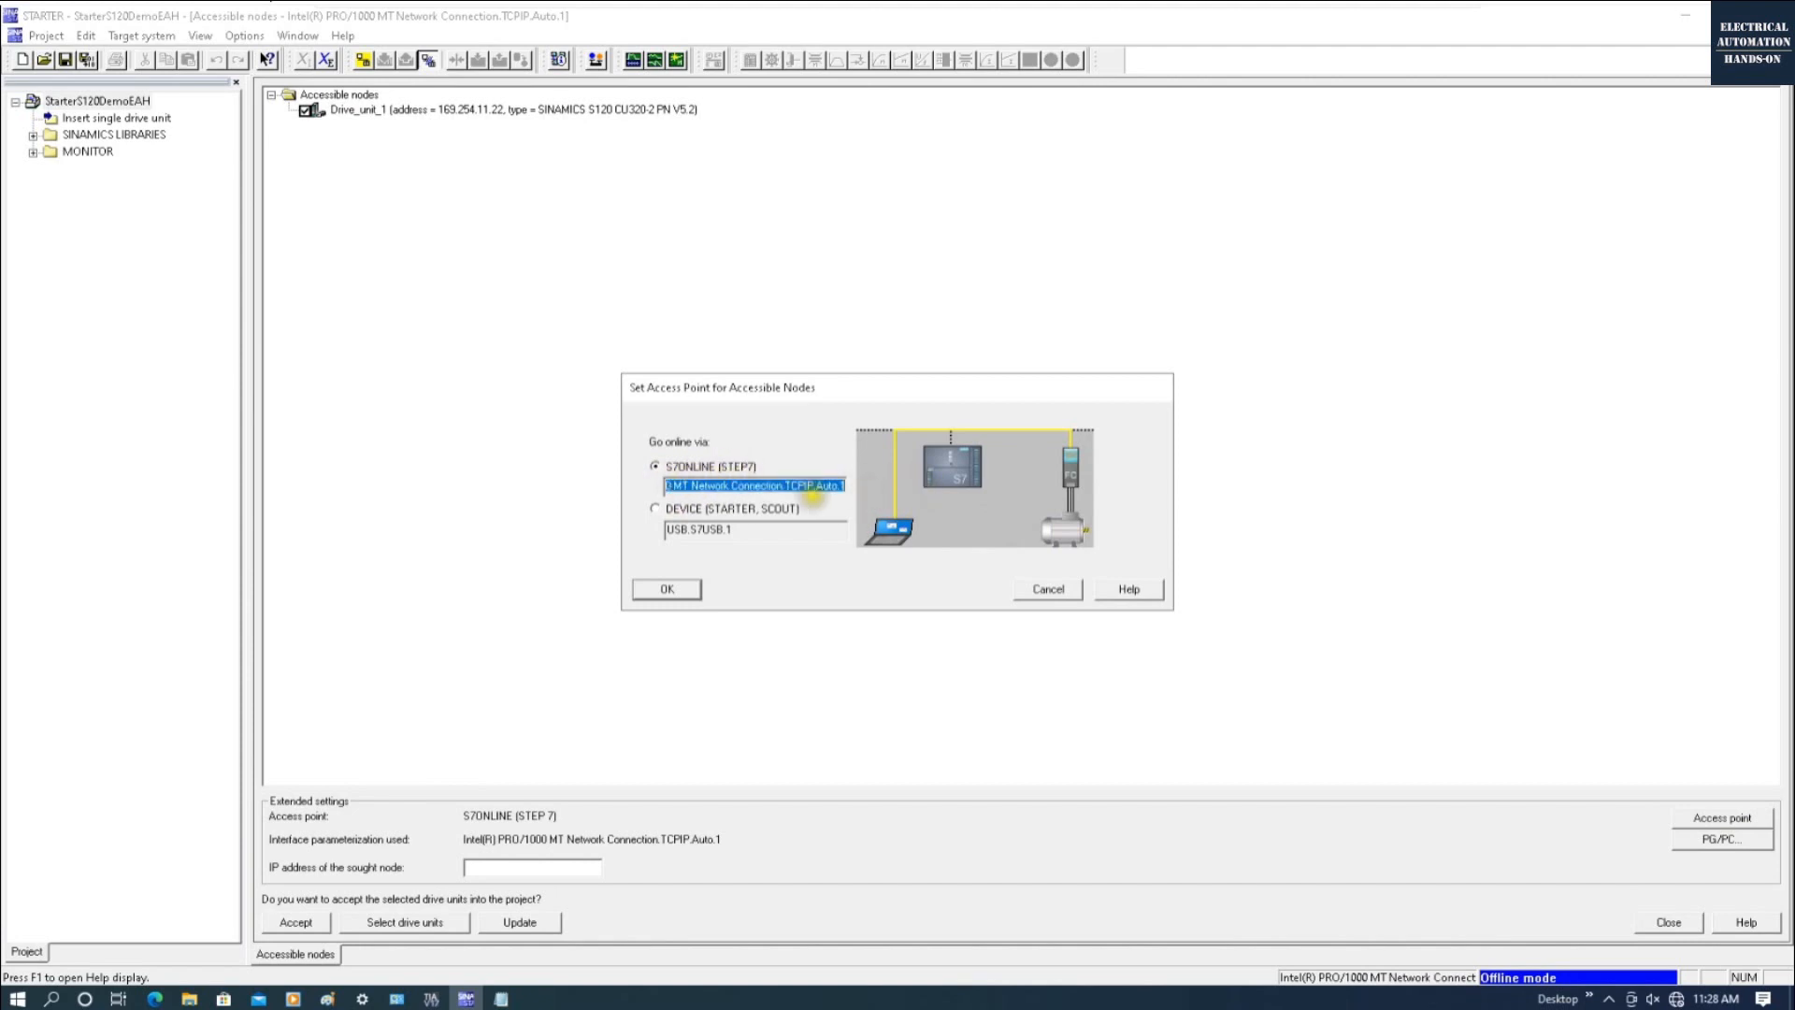
left_click(772, 491)
left_click_drag(785, 488, 866, 488)
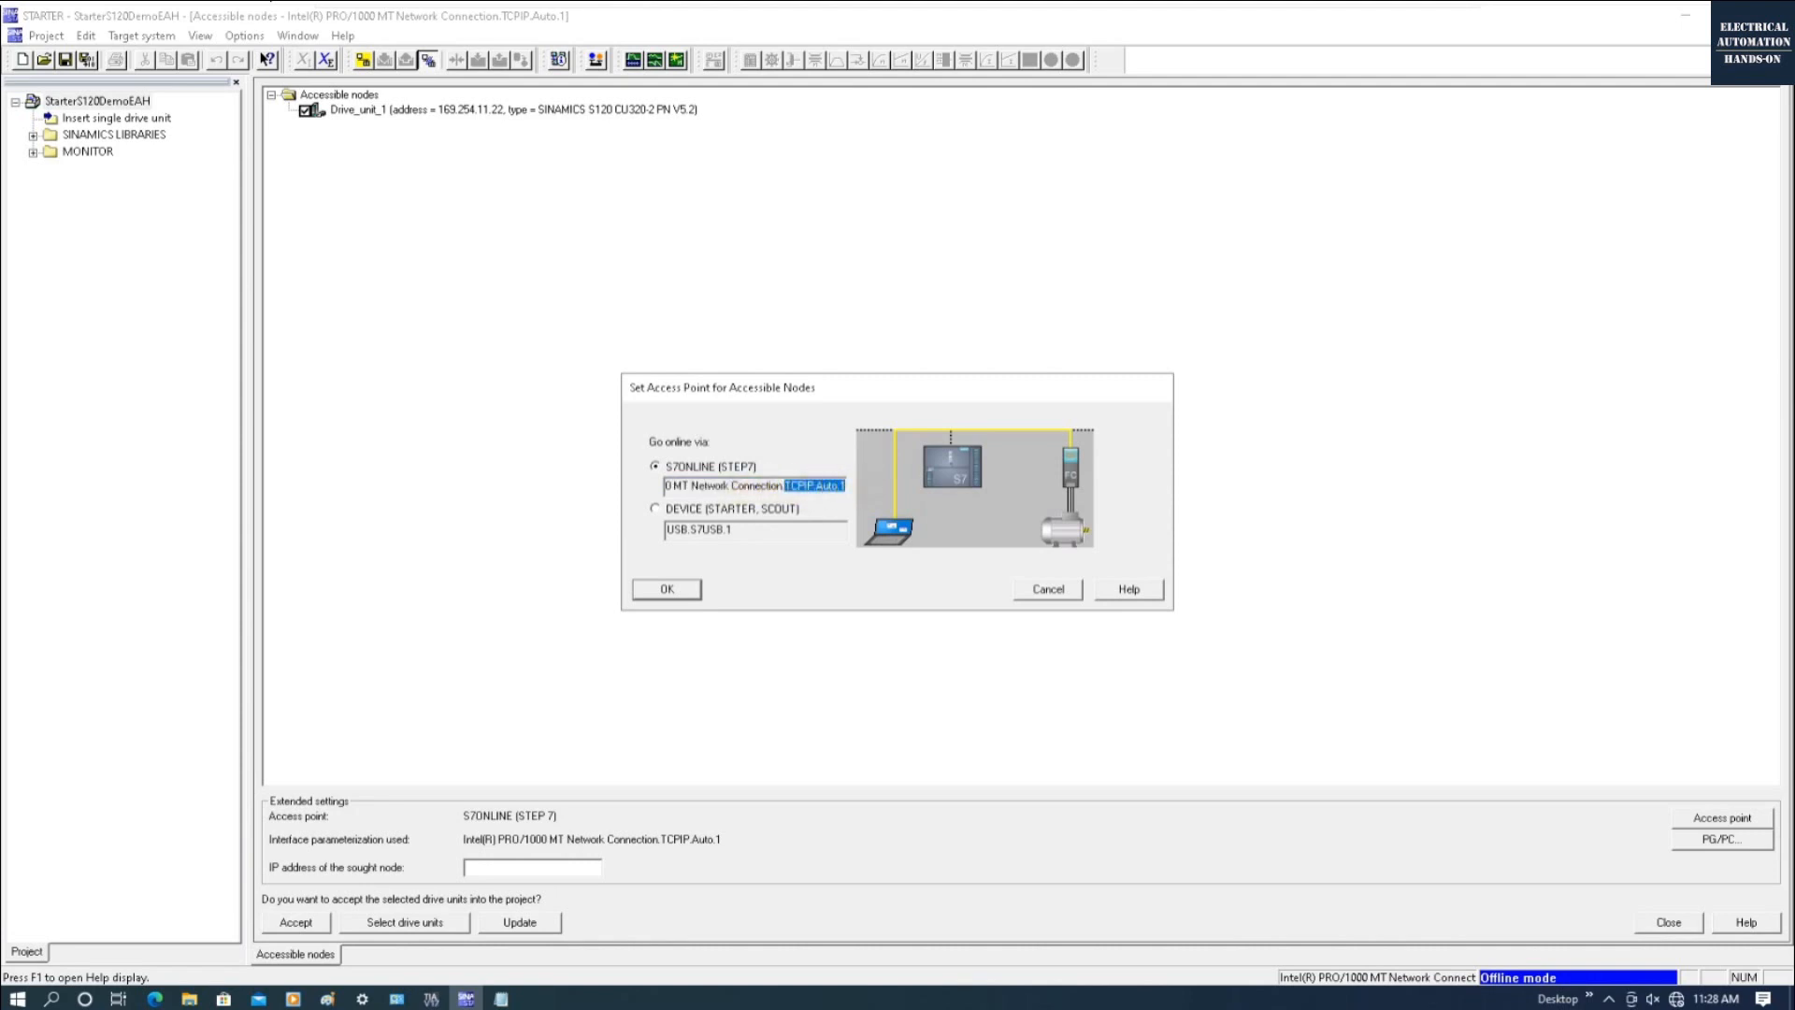
left_click_drag(837, 487, 449, 489)
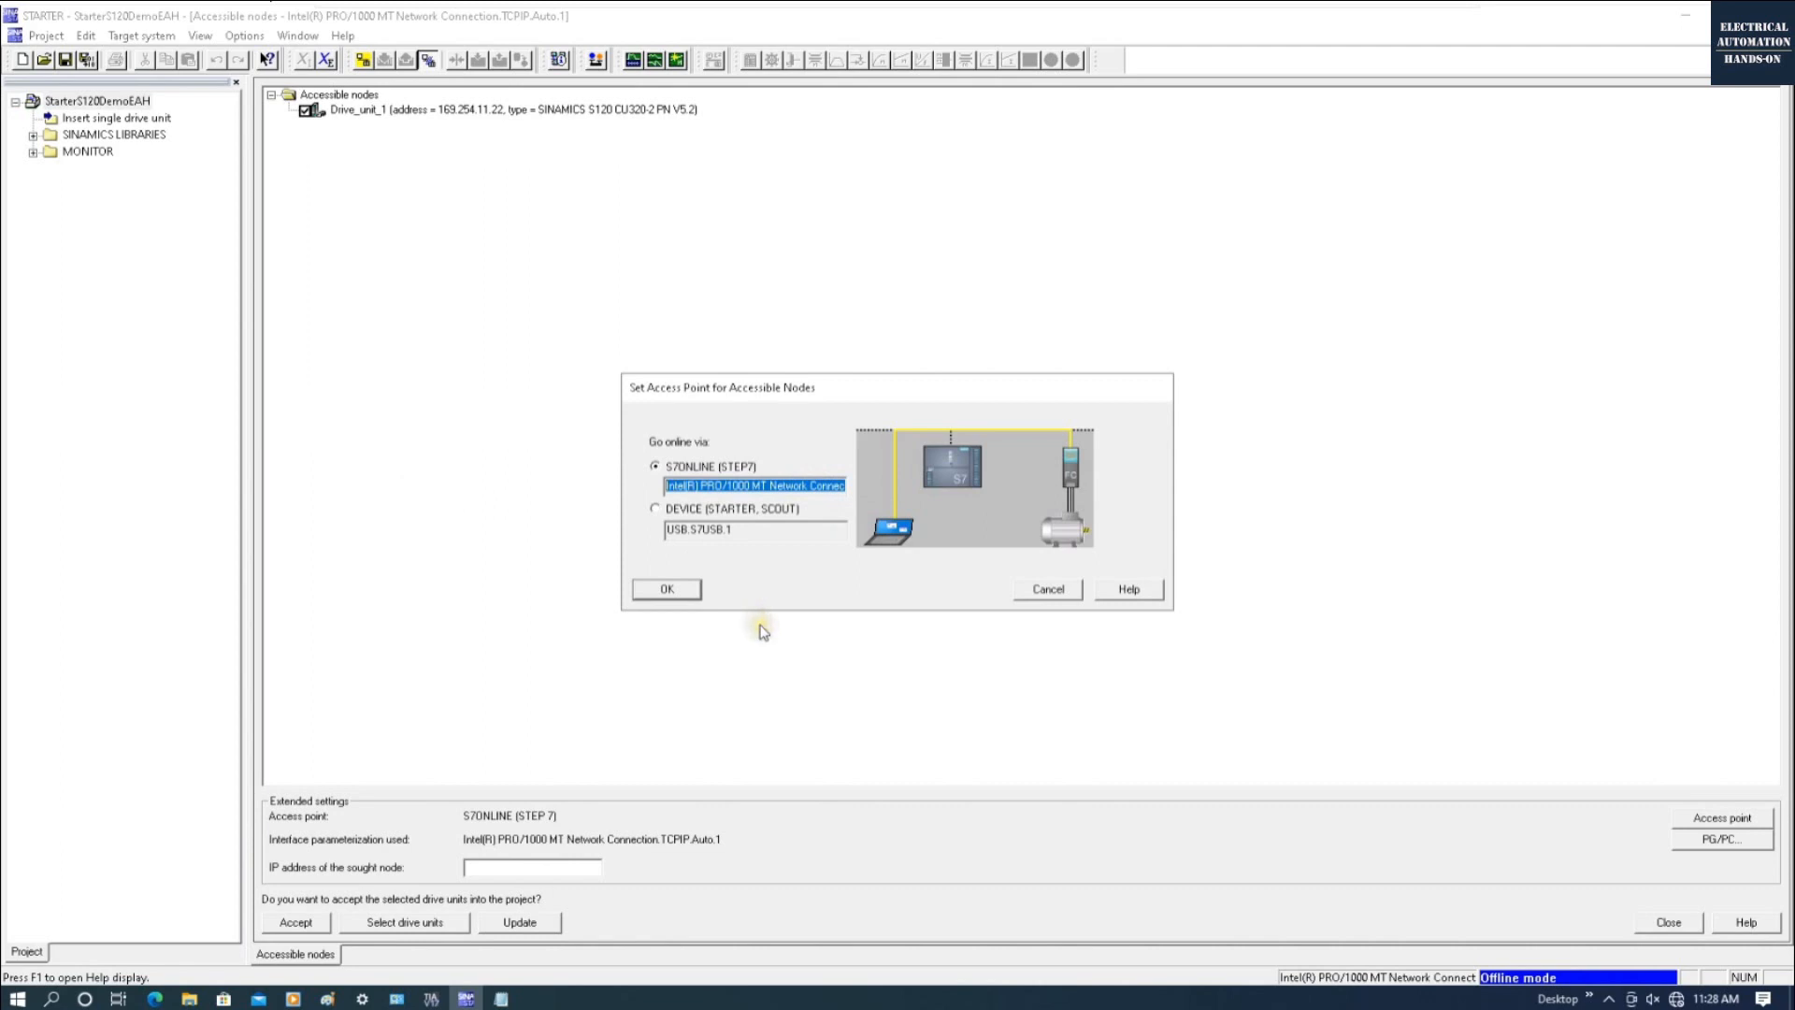
left_click_drag(769, 487, 954, 487)
left_click(786, 531)
left_click(1049, 590)
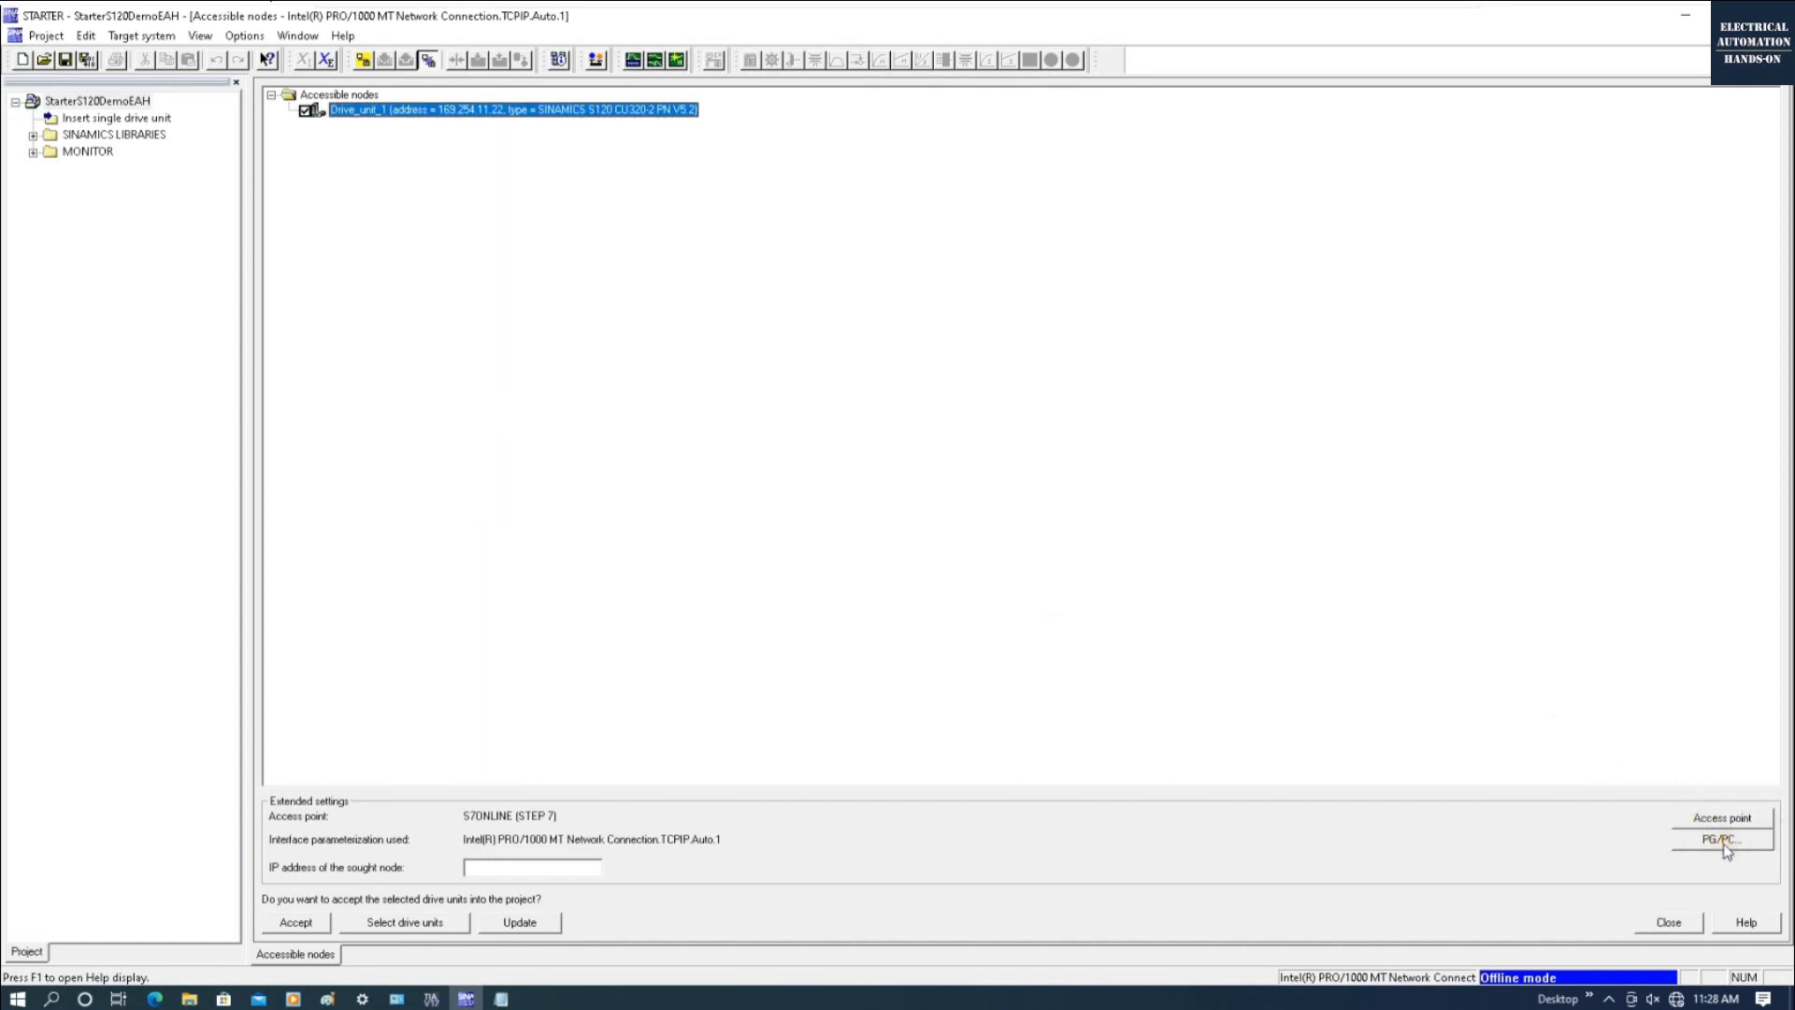
Step: Review the PG/PC interface's access points and the parameter assignment used by S7ONLINE (STEP 7)
left_click(1723, 840)
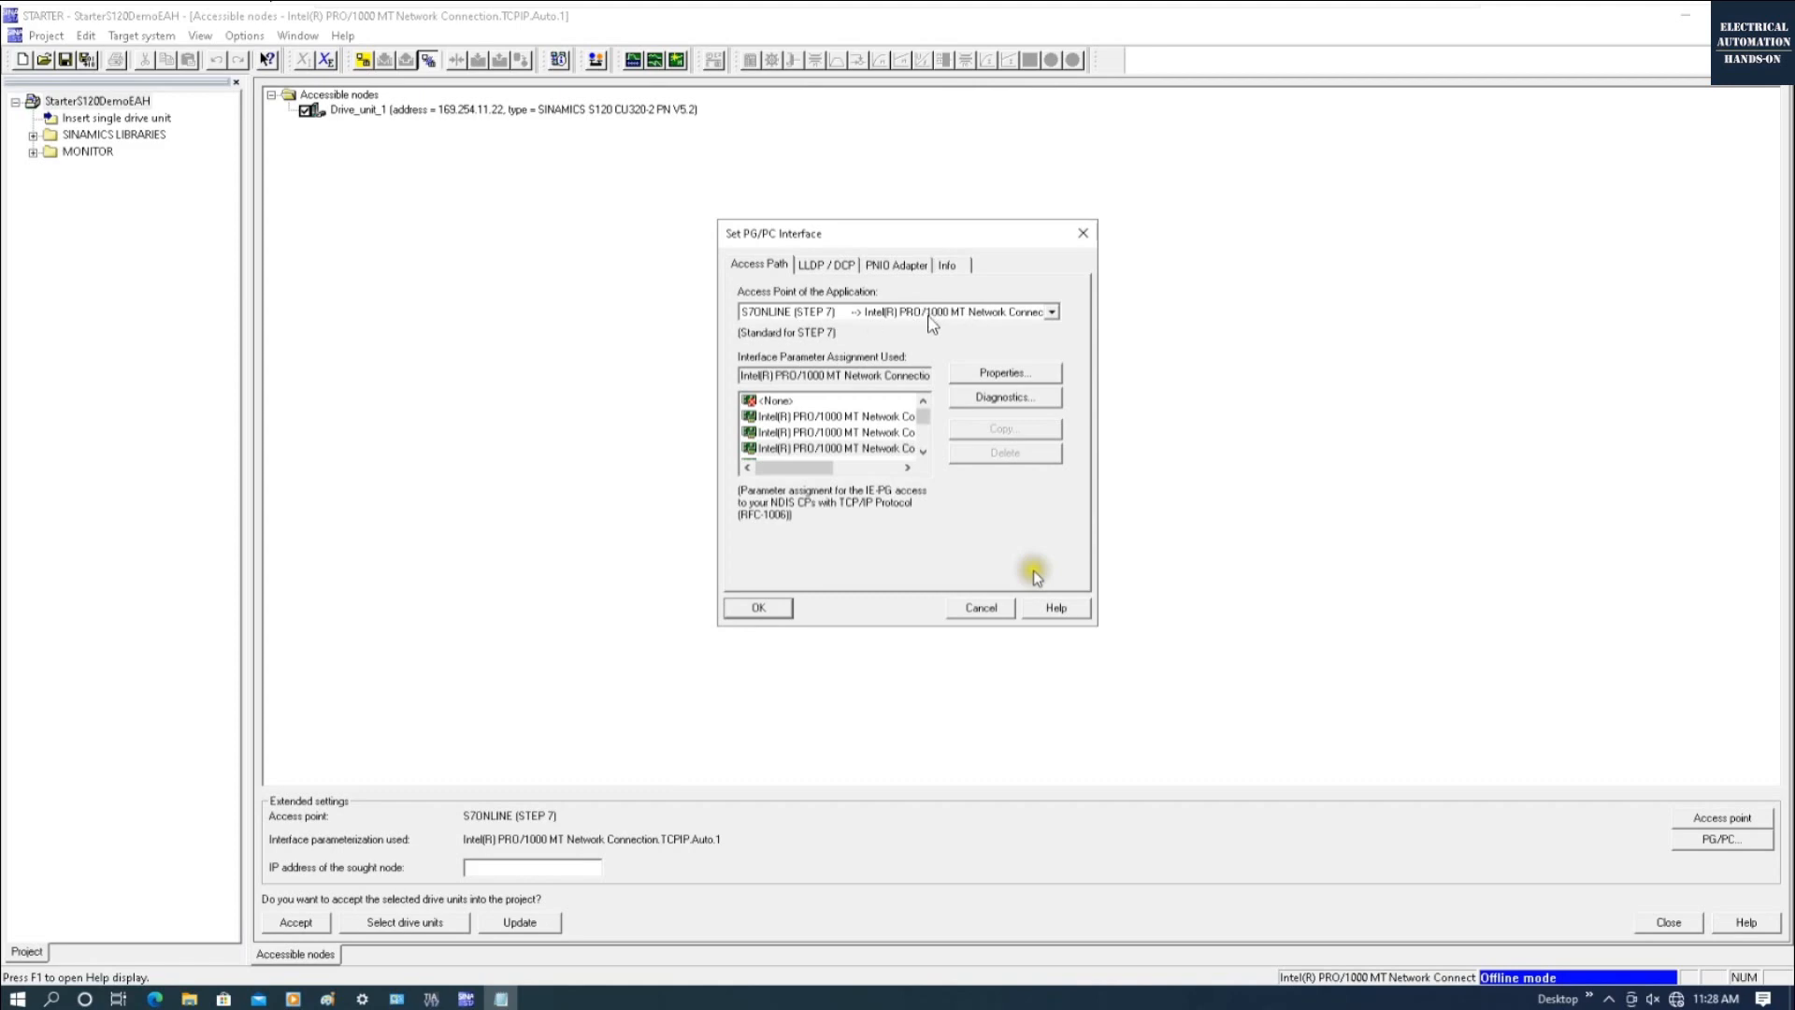
left_click(1035, 314)
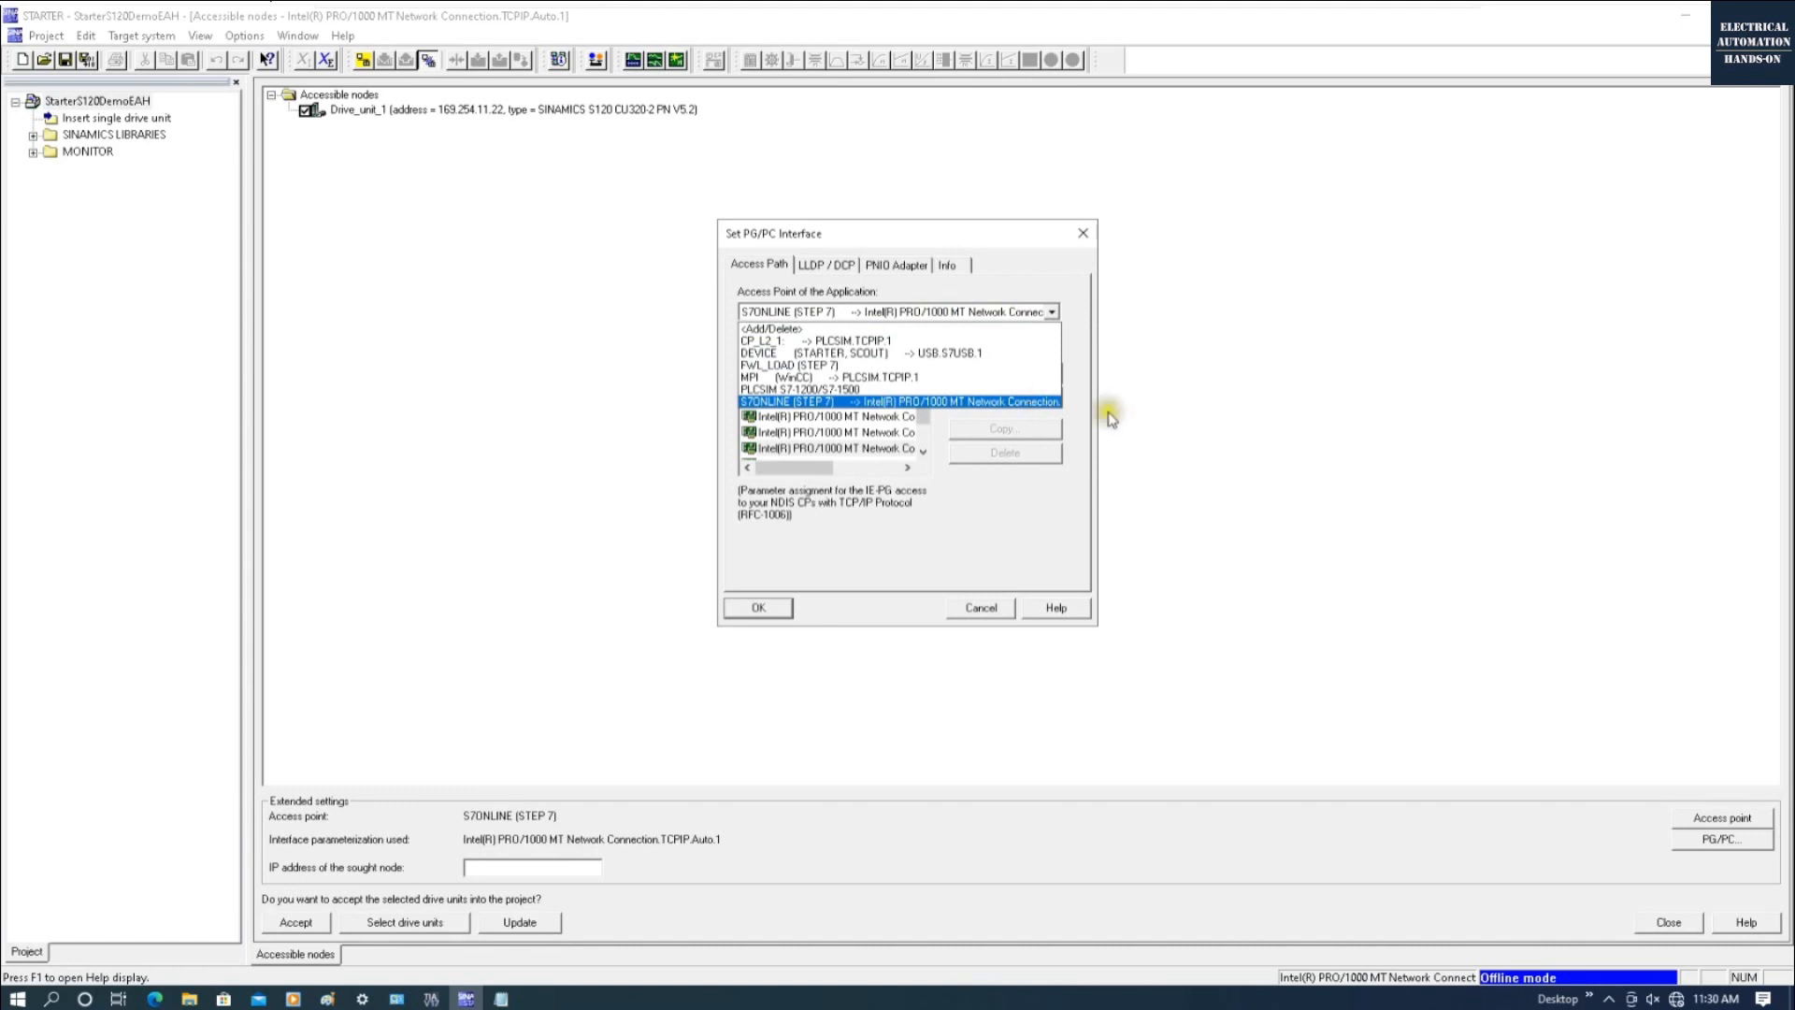
left_click(1091, 368)
left_click_drag(851, 468, 891, 472)
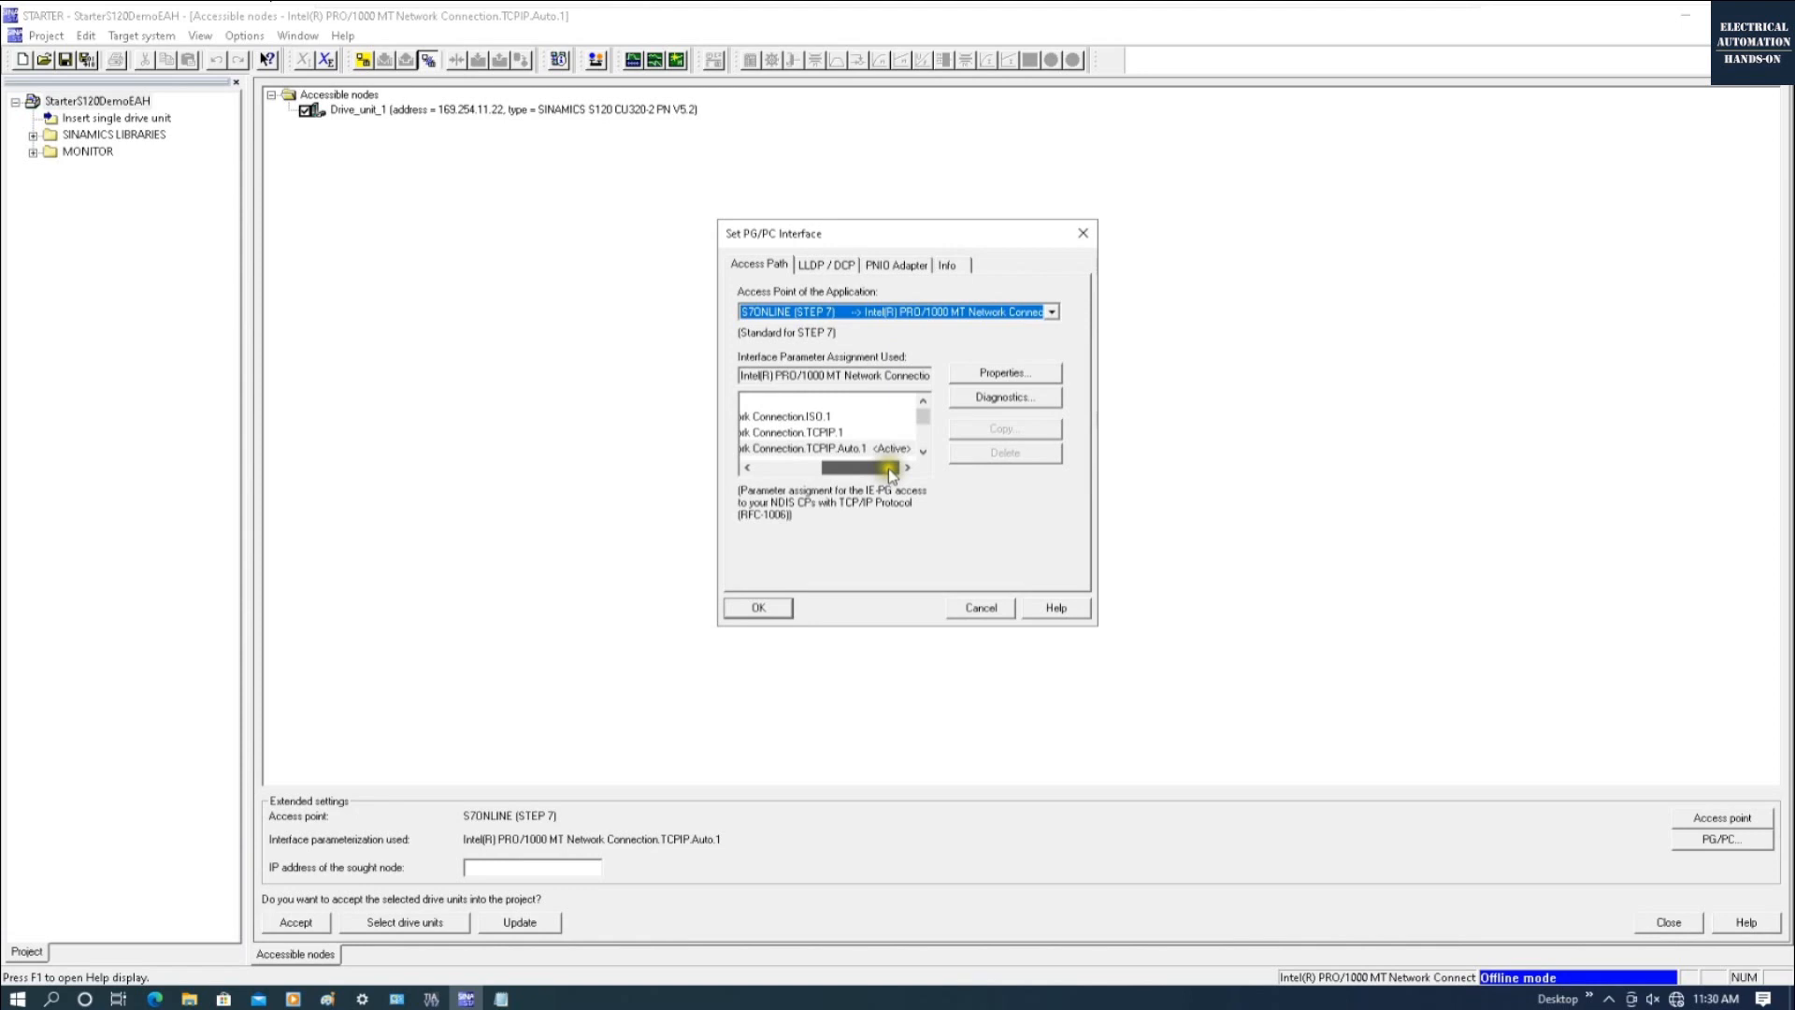
key("Return")
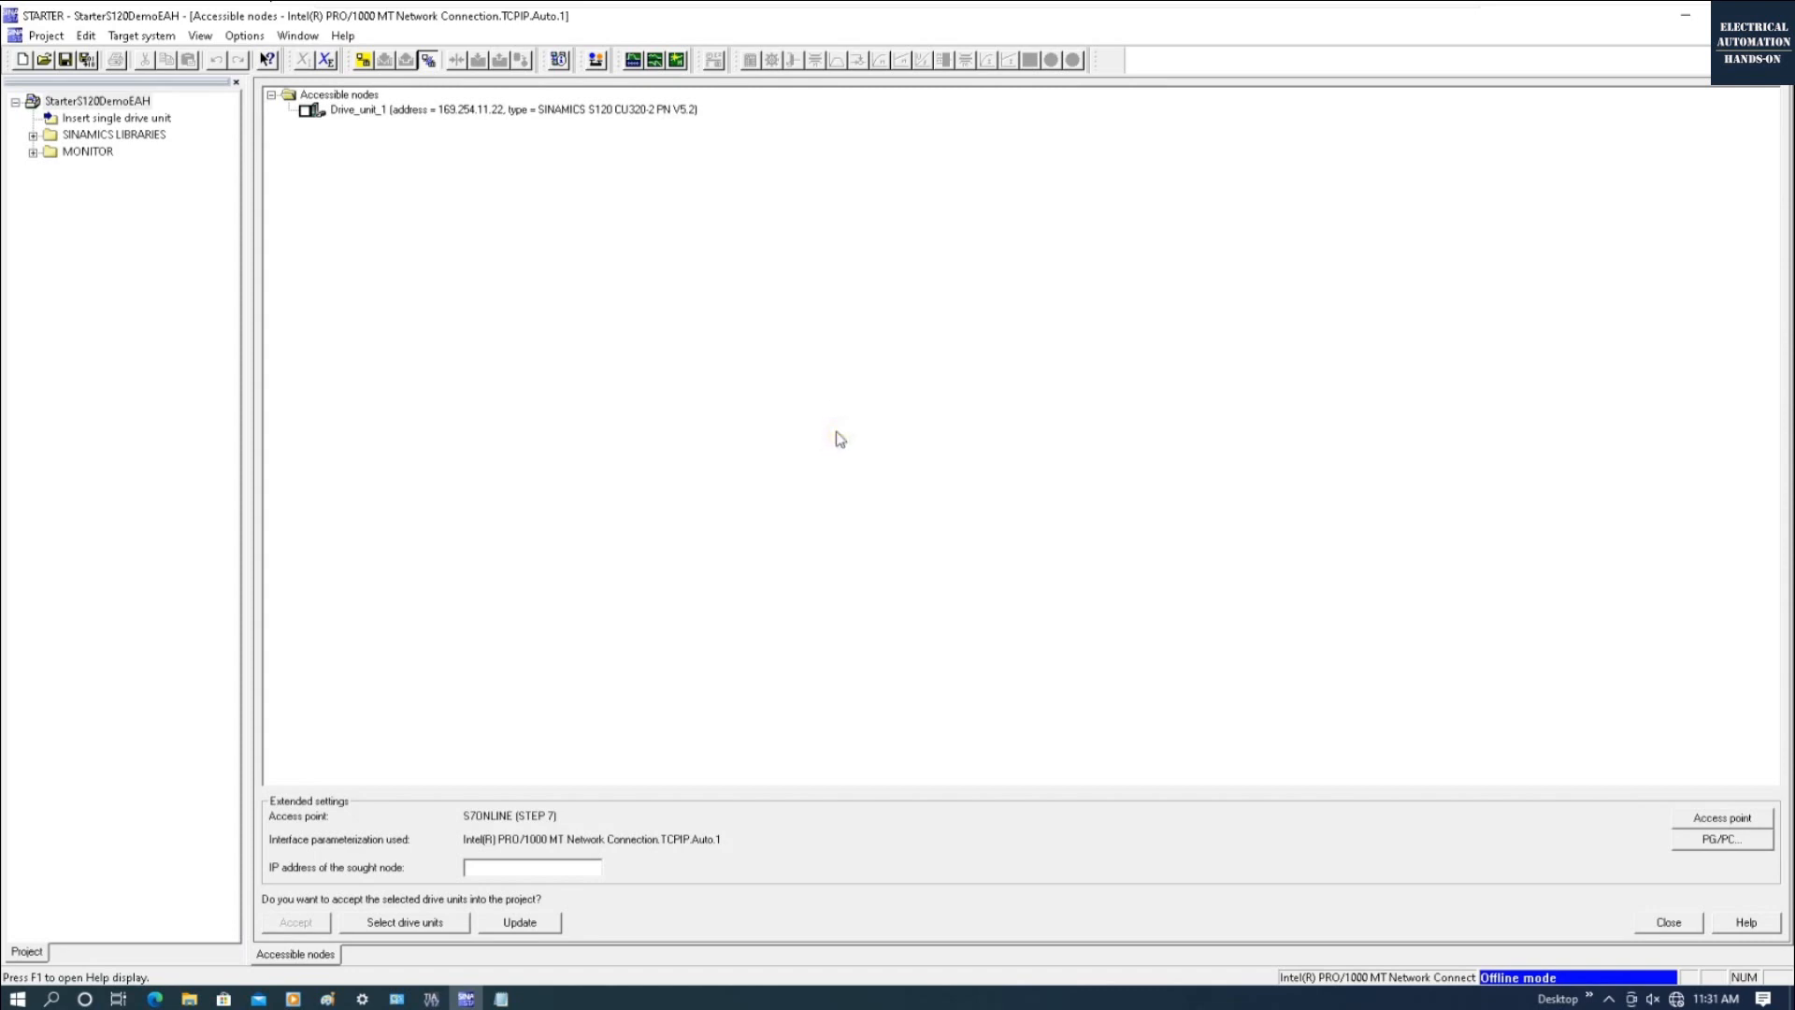
Step: Accept the accessible node Drive_unit_1 into the project
left_click(306, 110)
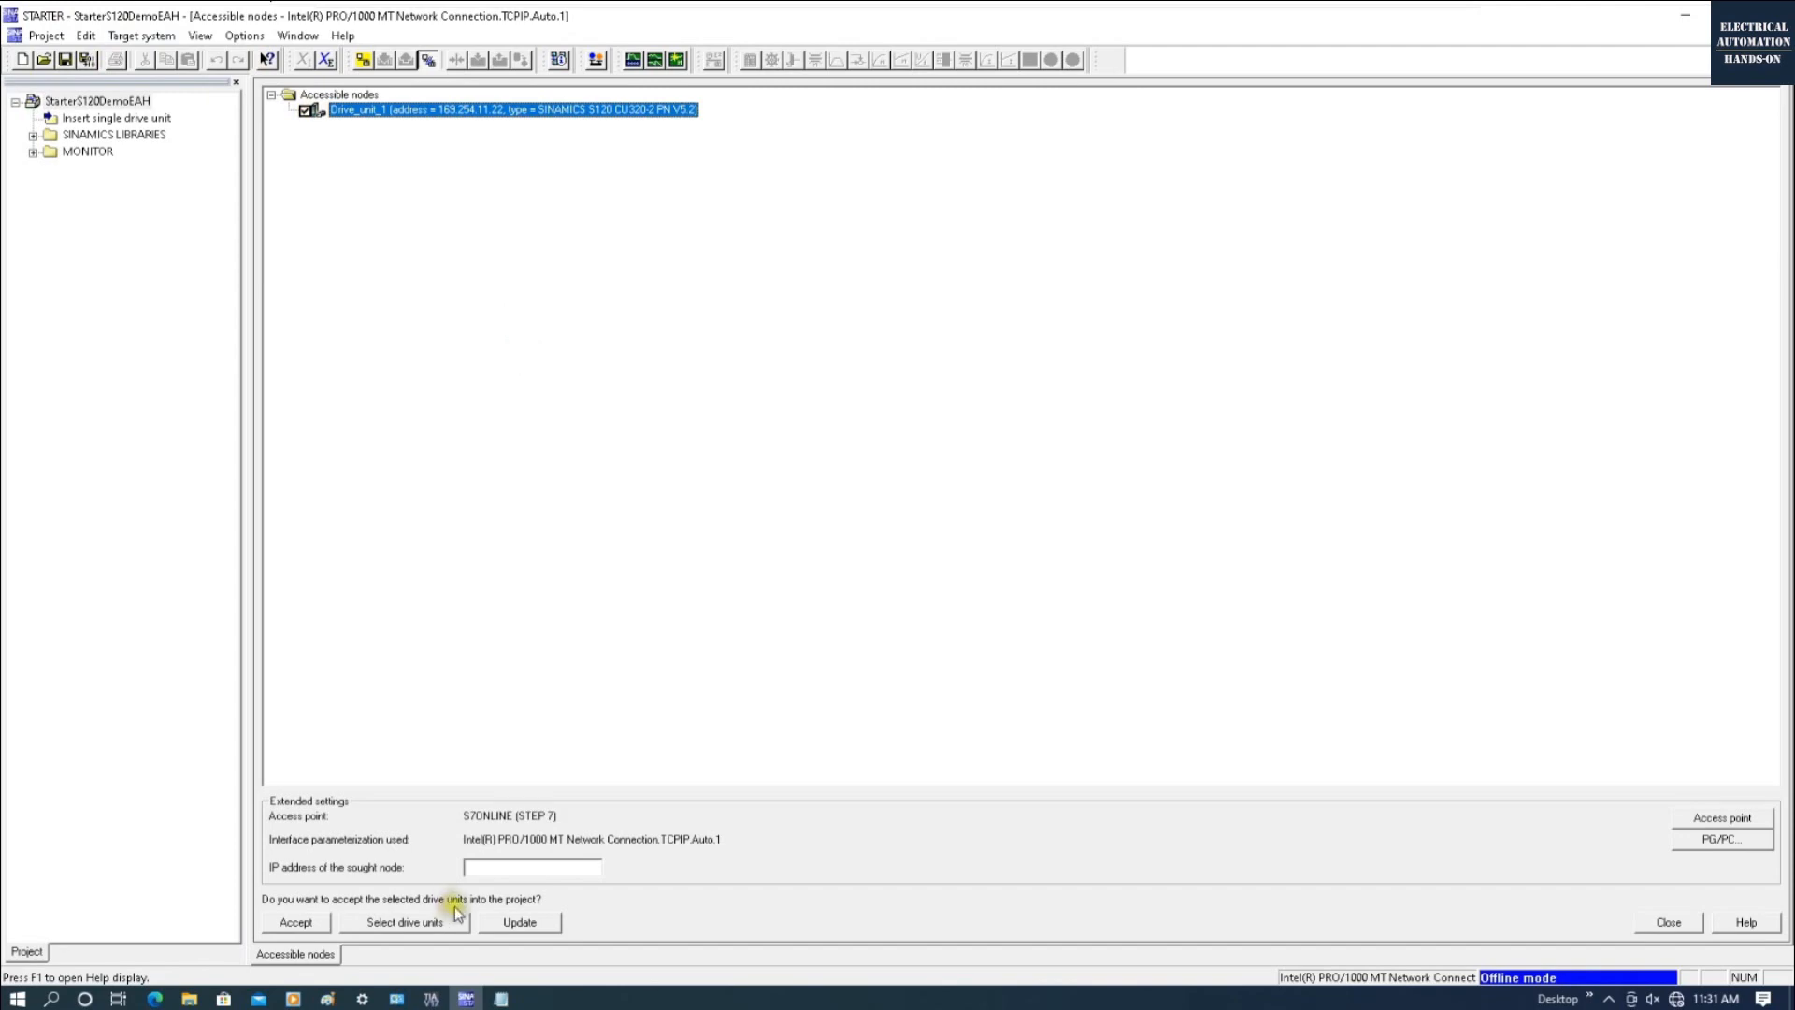
left_click(297, 923)
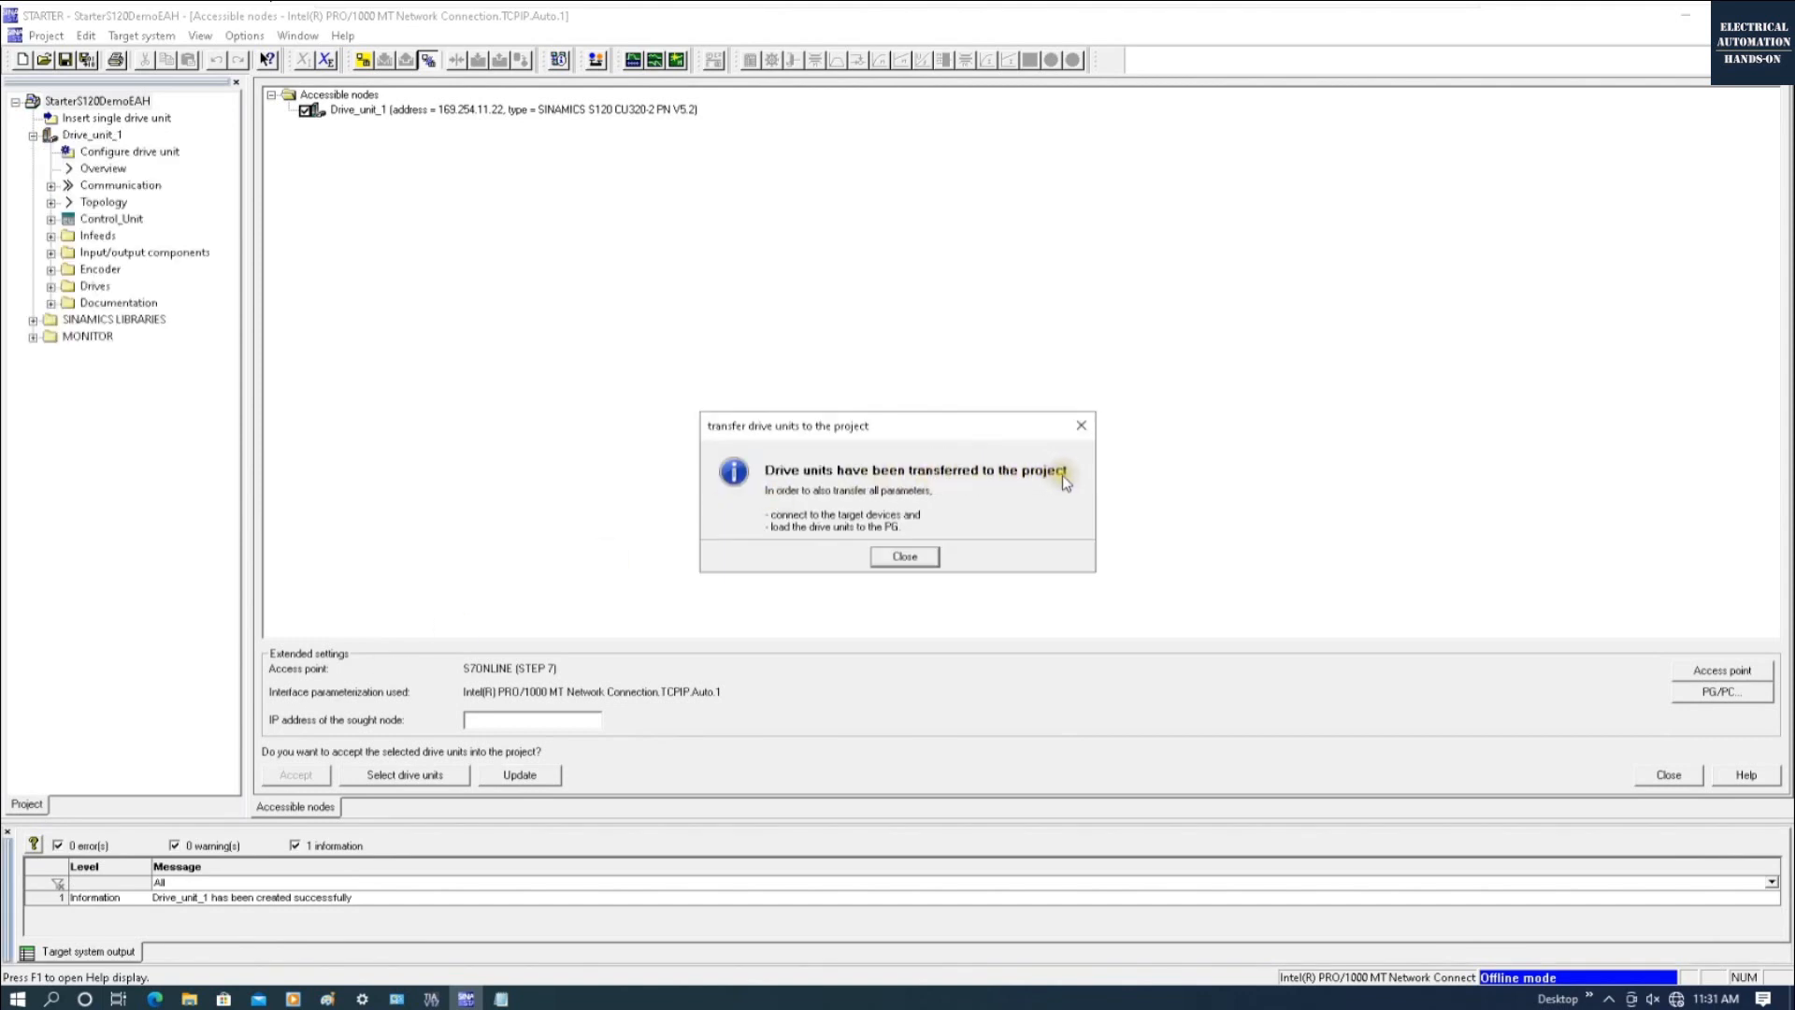
left_click(912, 561)
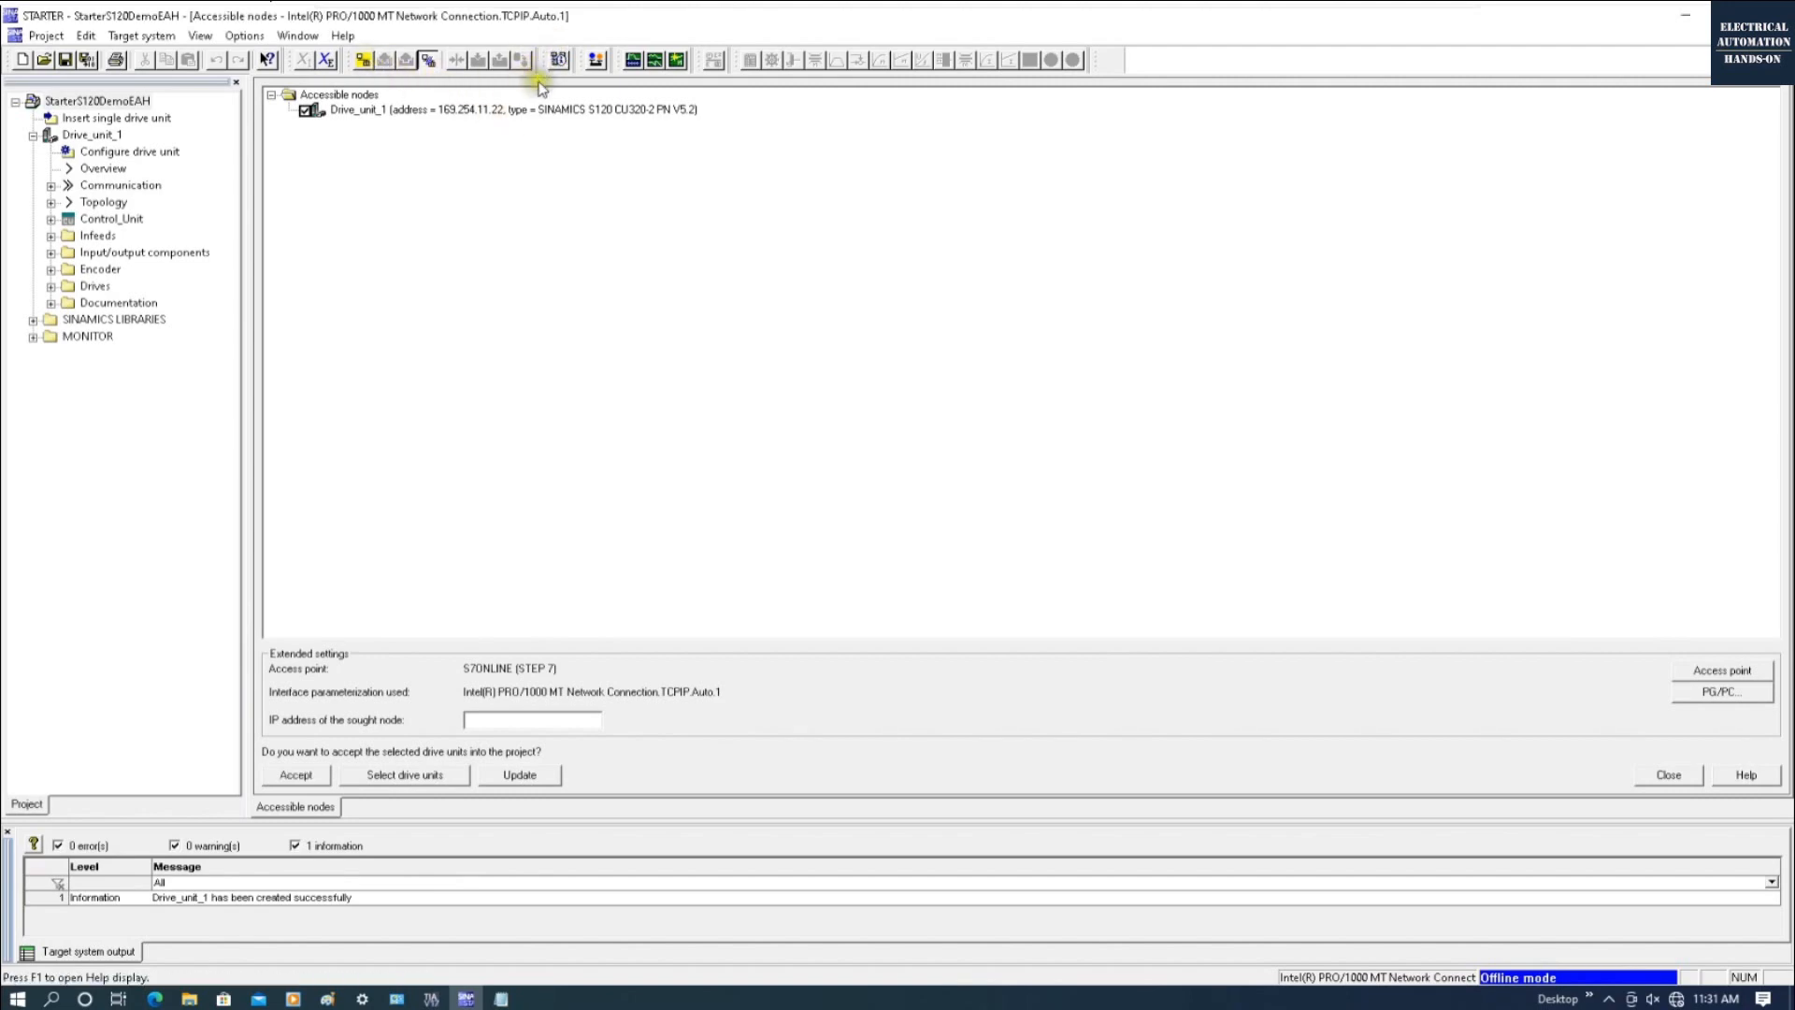
Step: Connect to the target system and load Drive_unit_1's online configuration to the PG
left_click(363, 62)
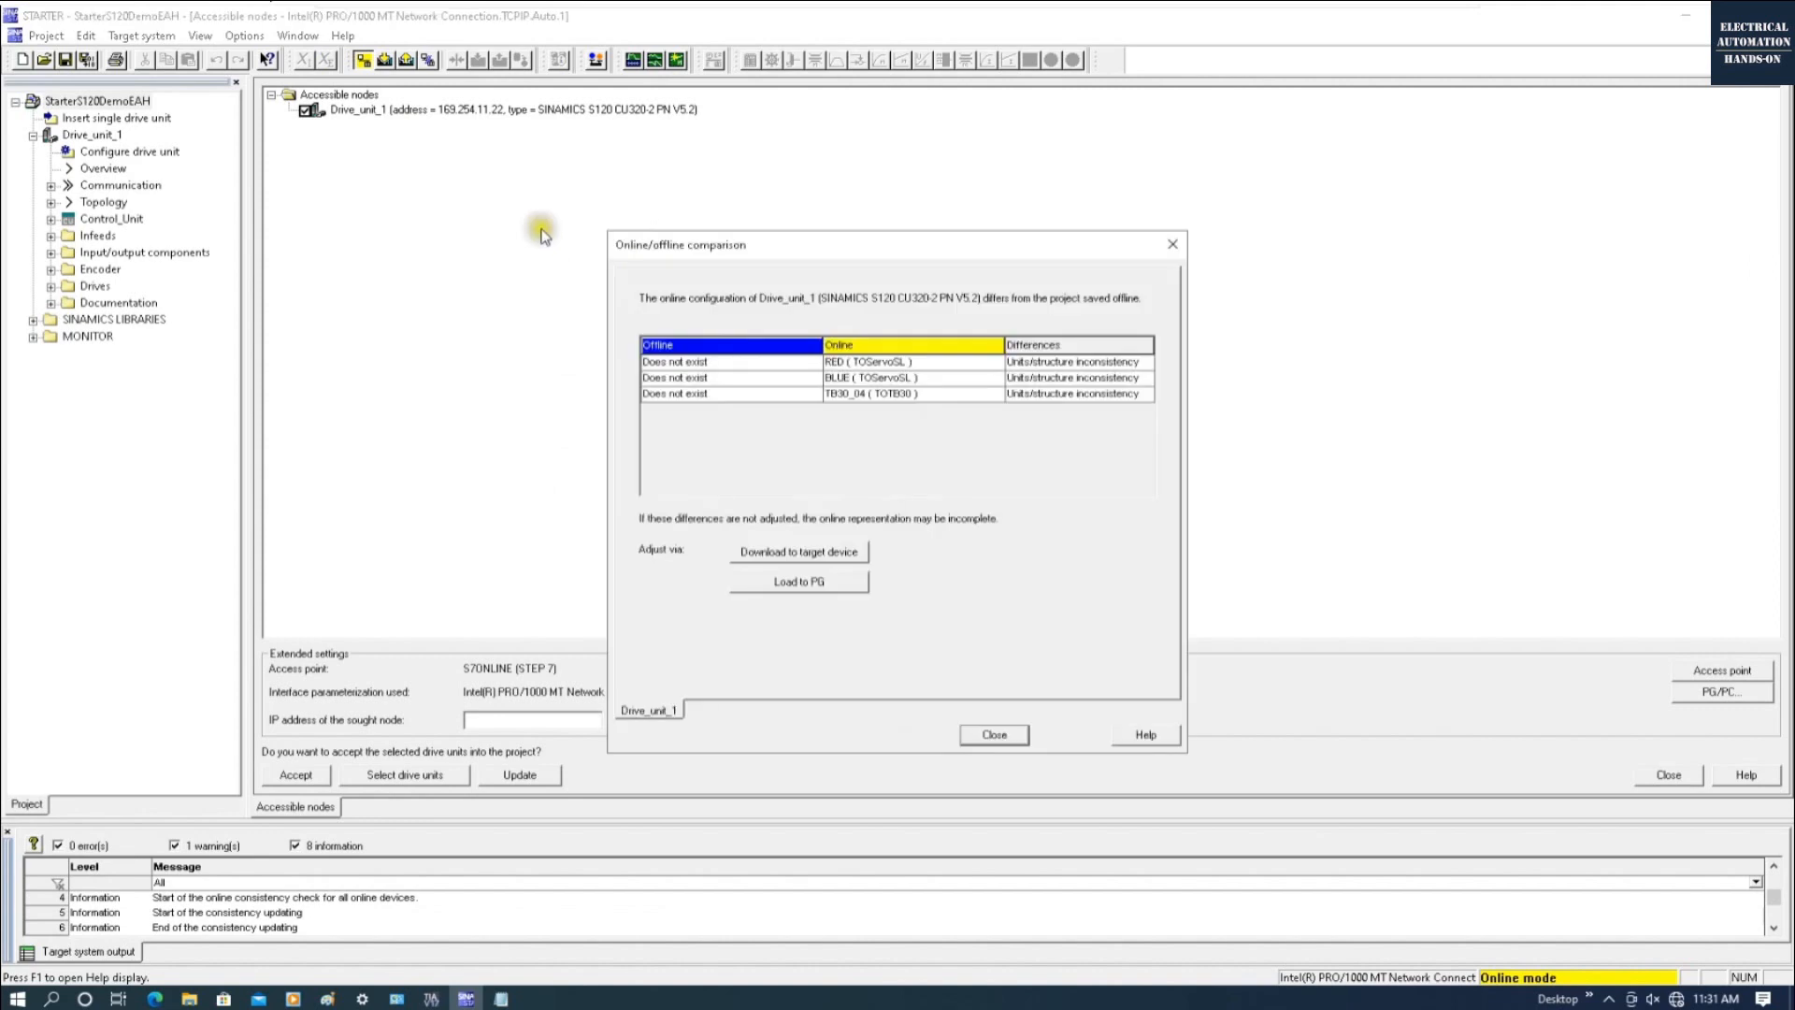
left_click_drag(758, 245, 679, 160)
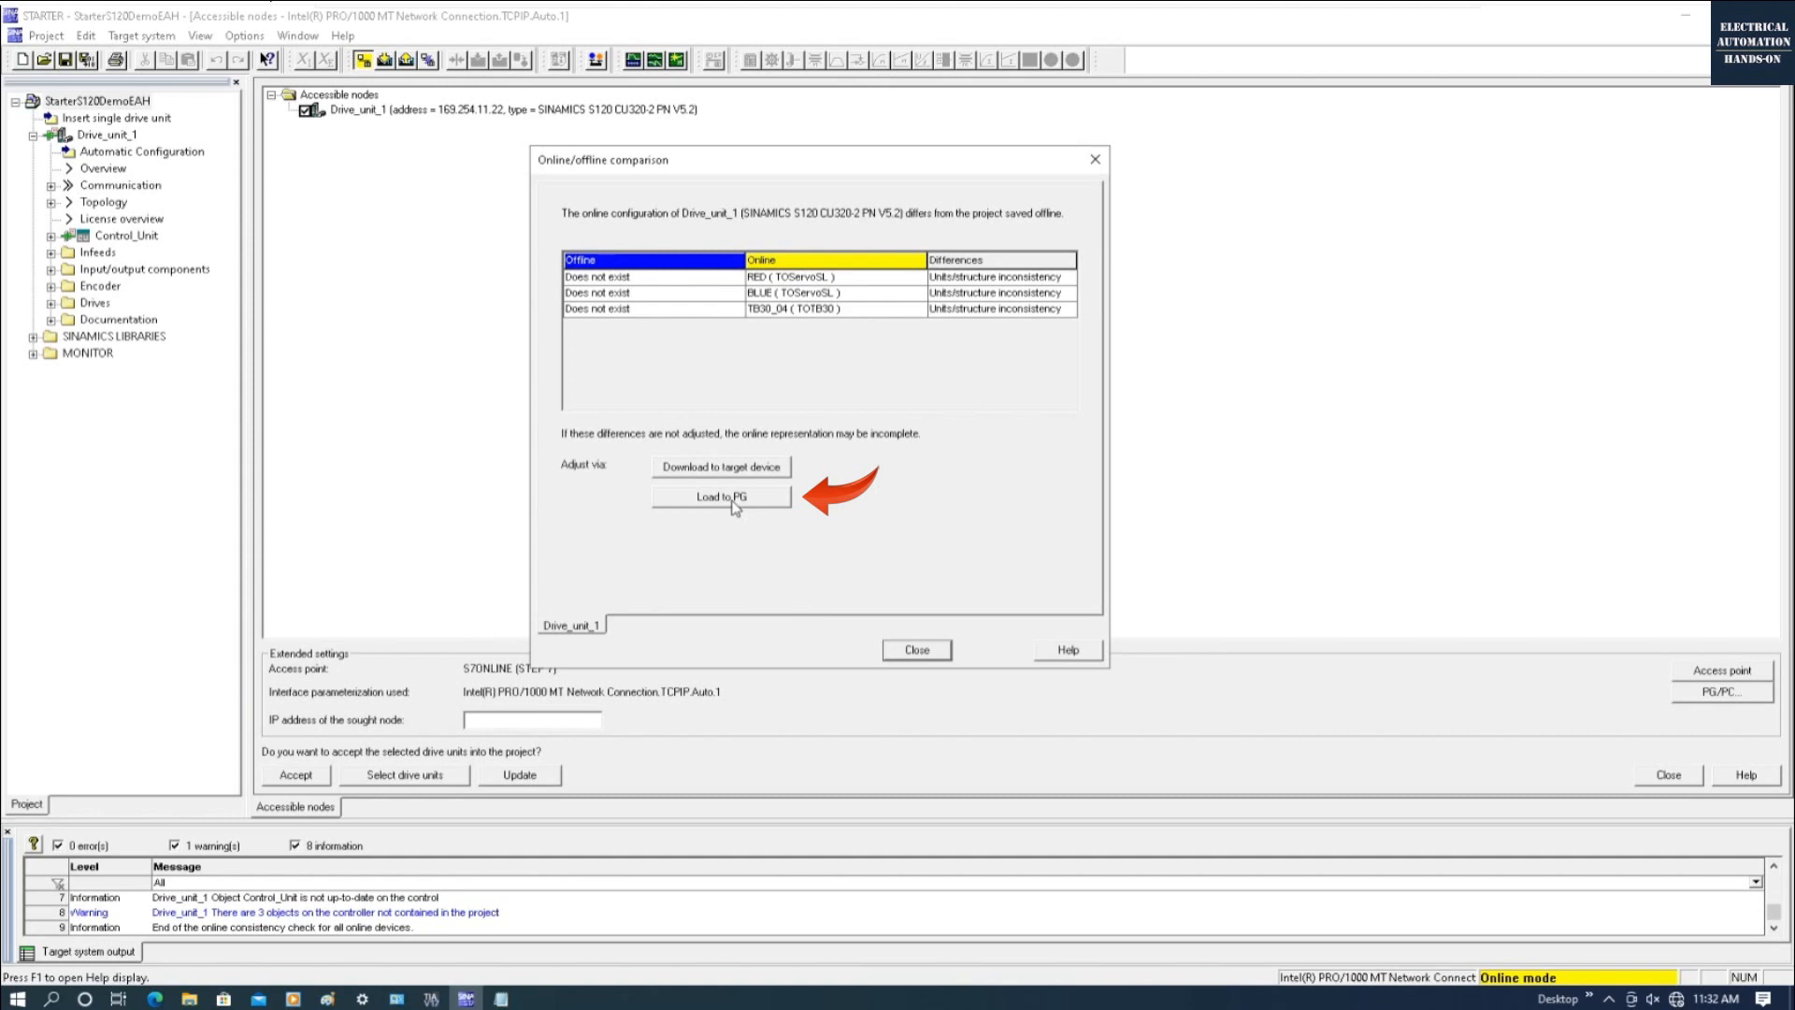
left_click(721, 496)
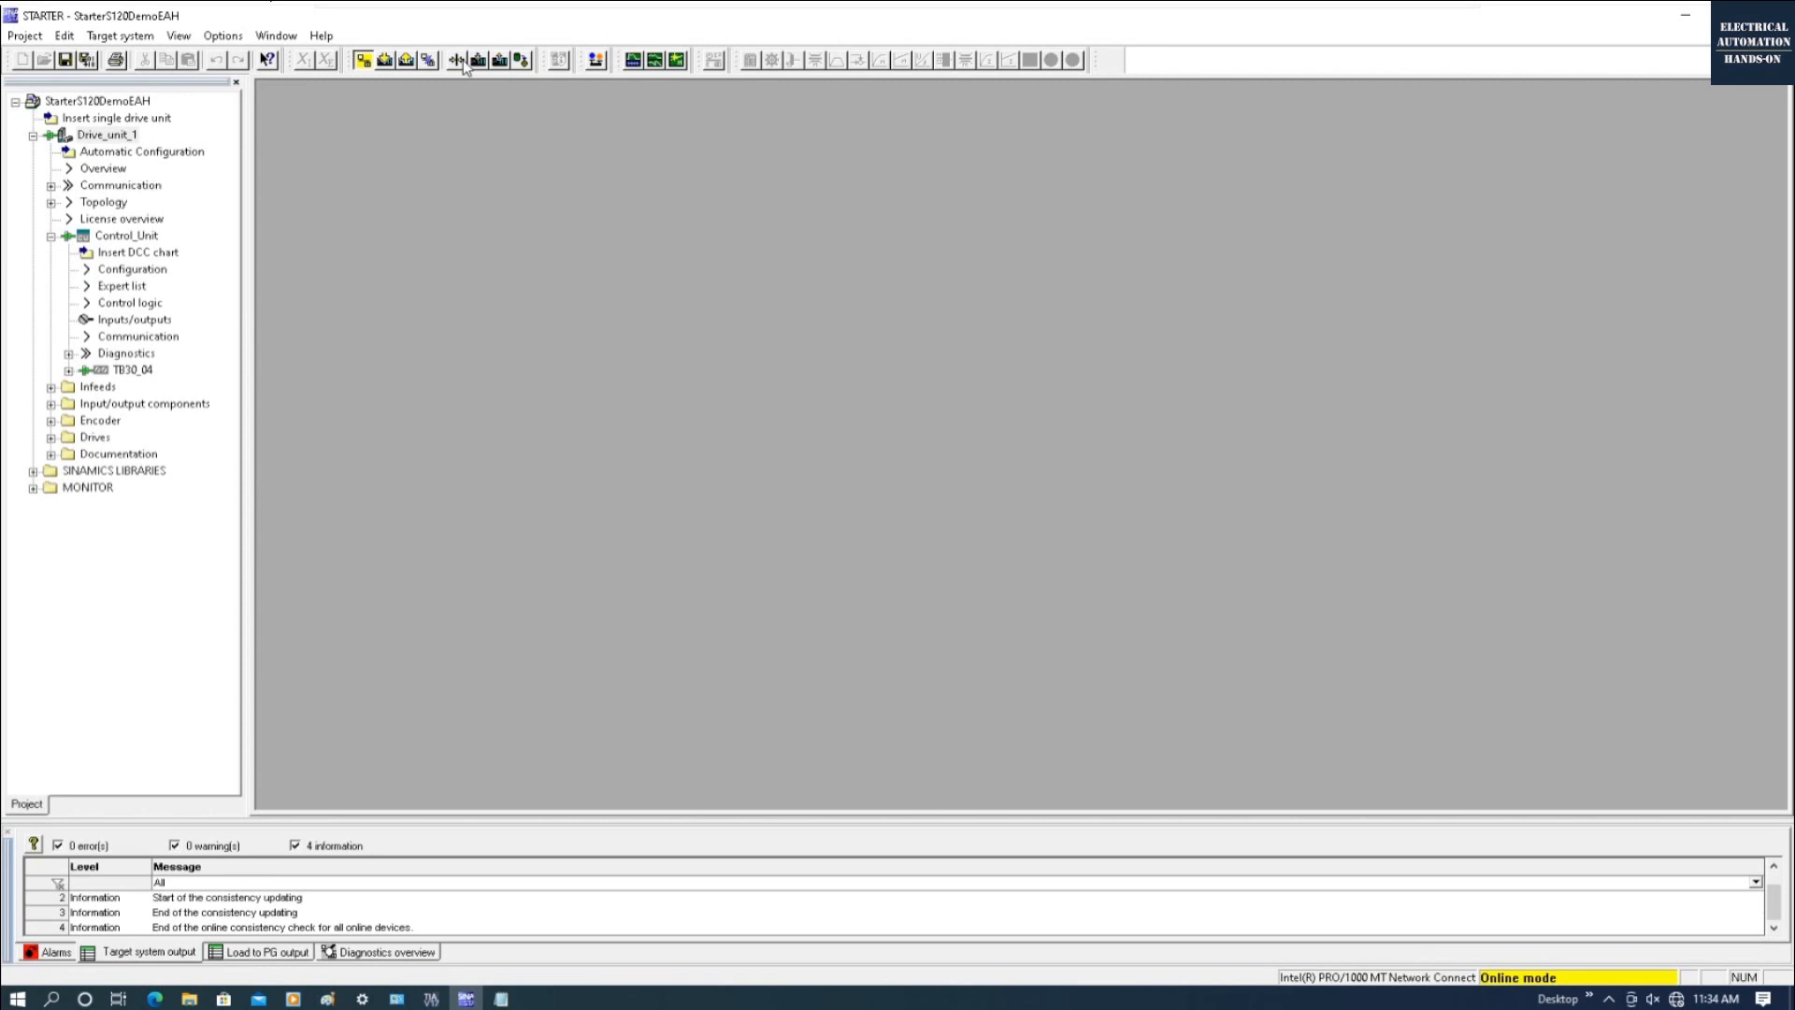
Step: Restore the factory settings of Drive_unit_1, saving the device parameterization to ROM after completion
left_click(464, 62)
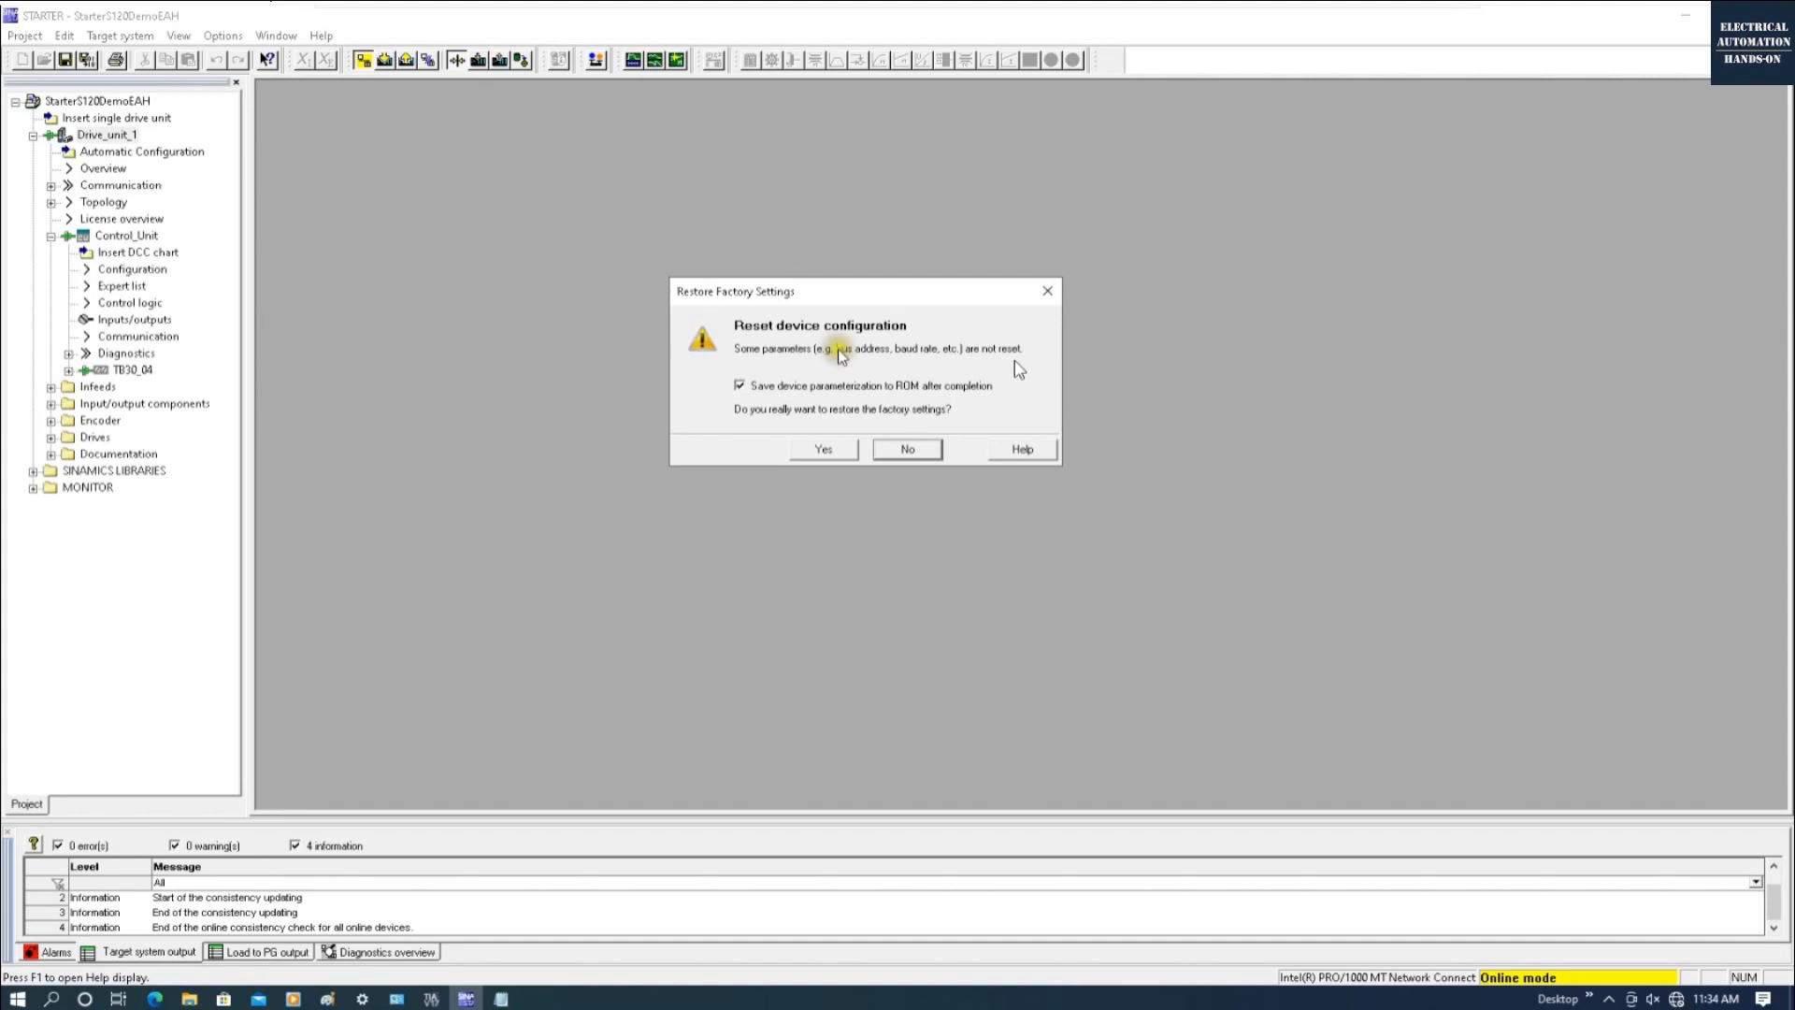
left_click(824, 449)
left_click(824, 450)
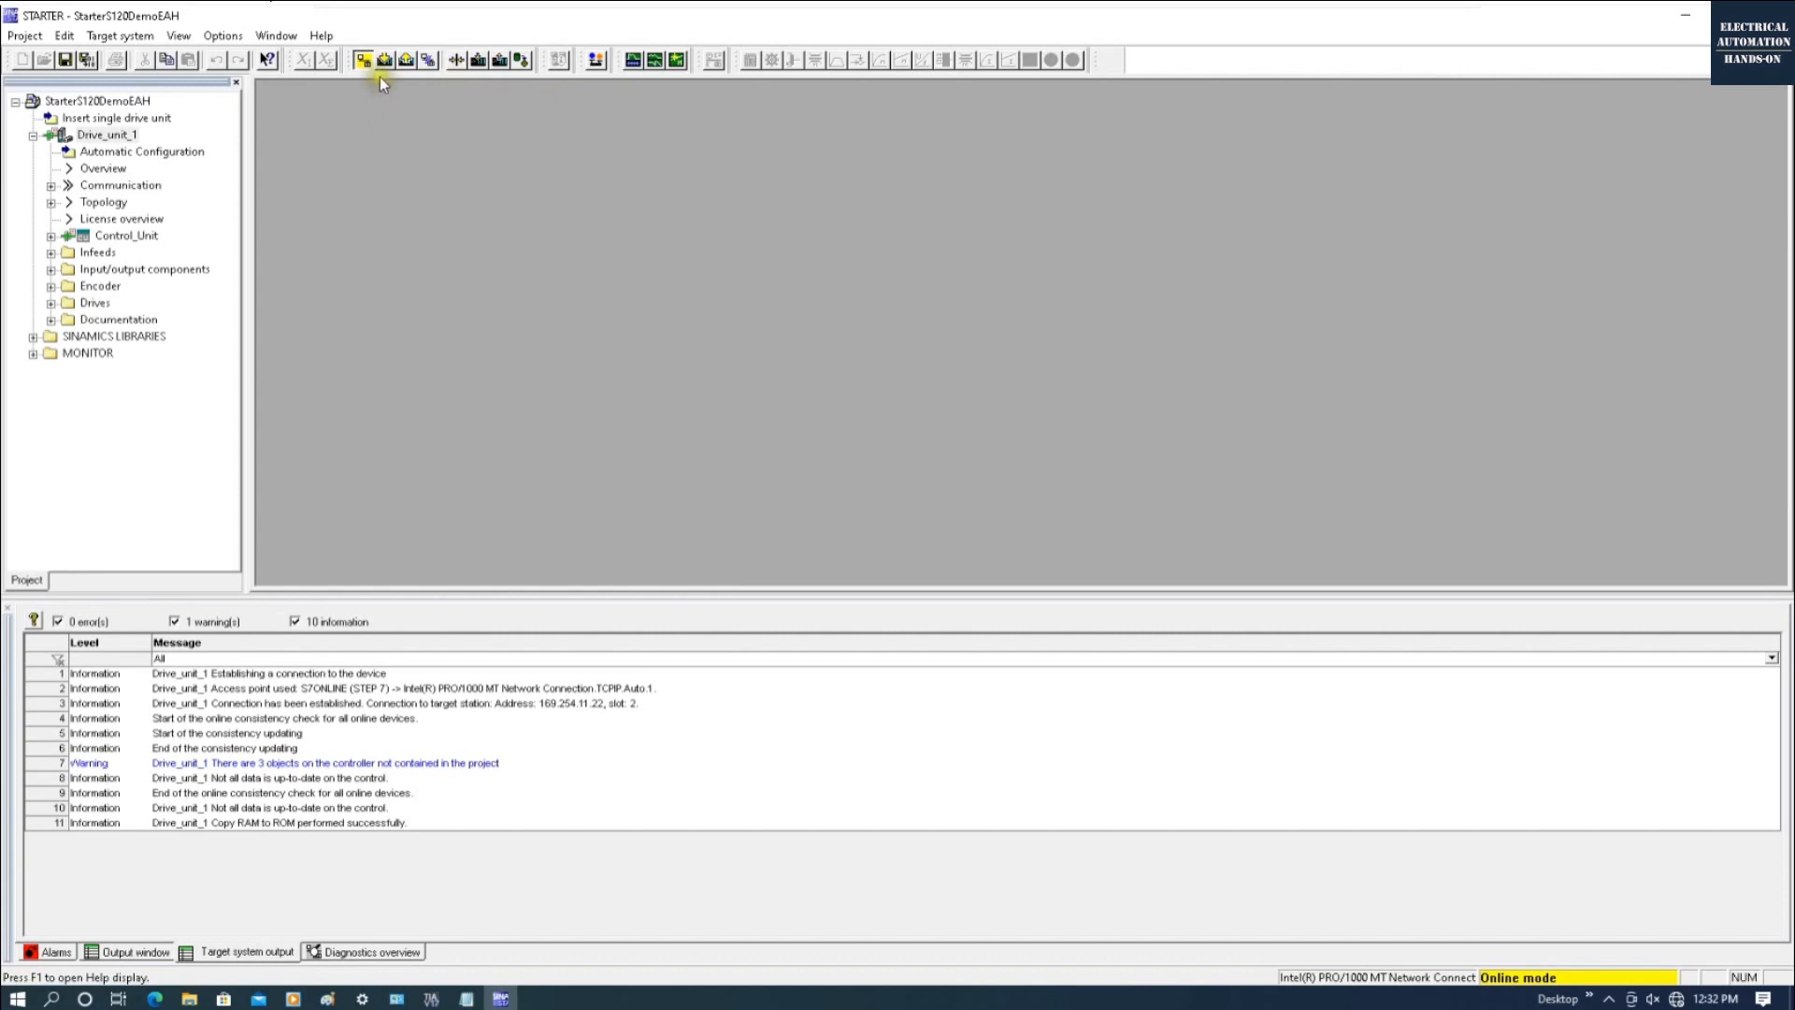
Step: Start the automatic configuration of Drive_unit_1 and place the commissioning dialog beside the configuration dialog
double_click(164, 157)
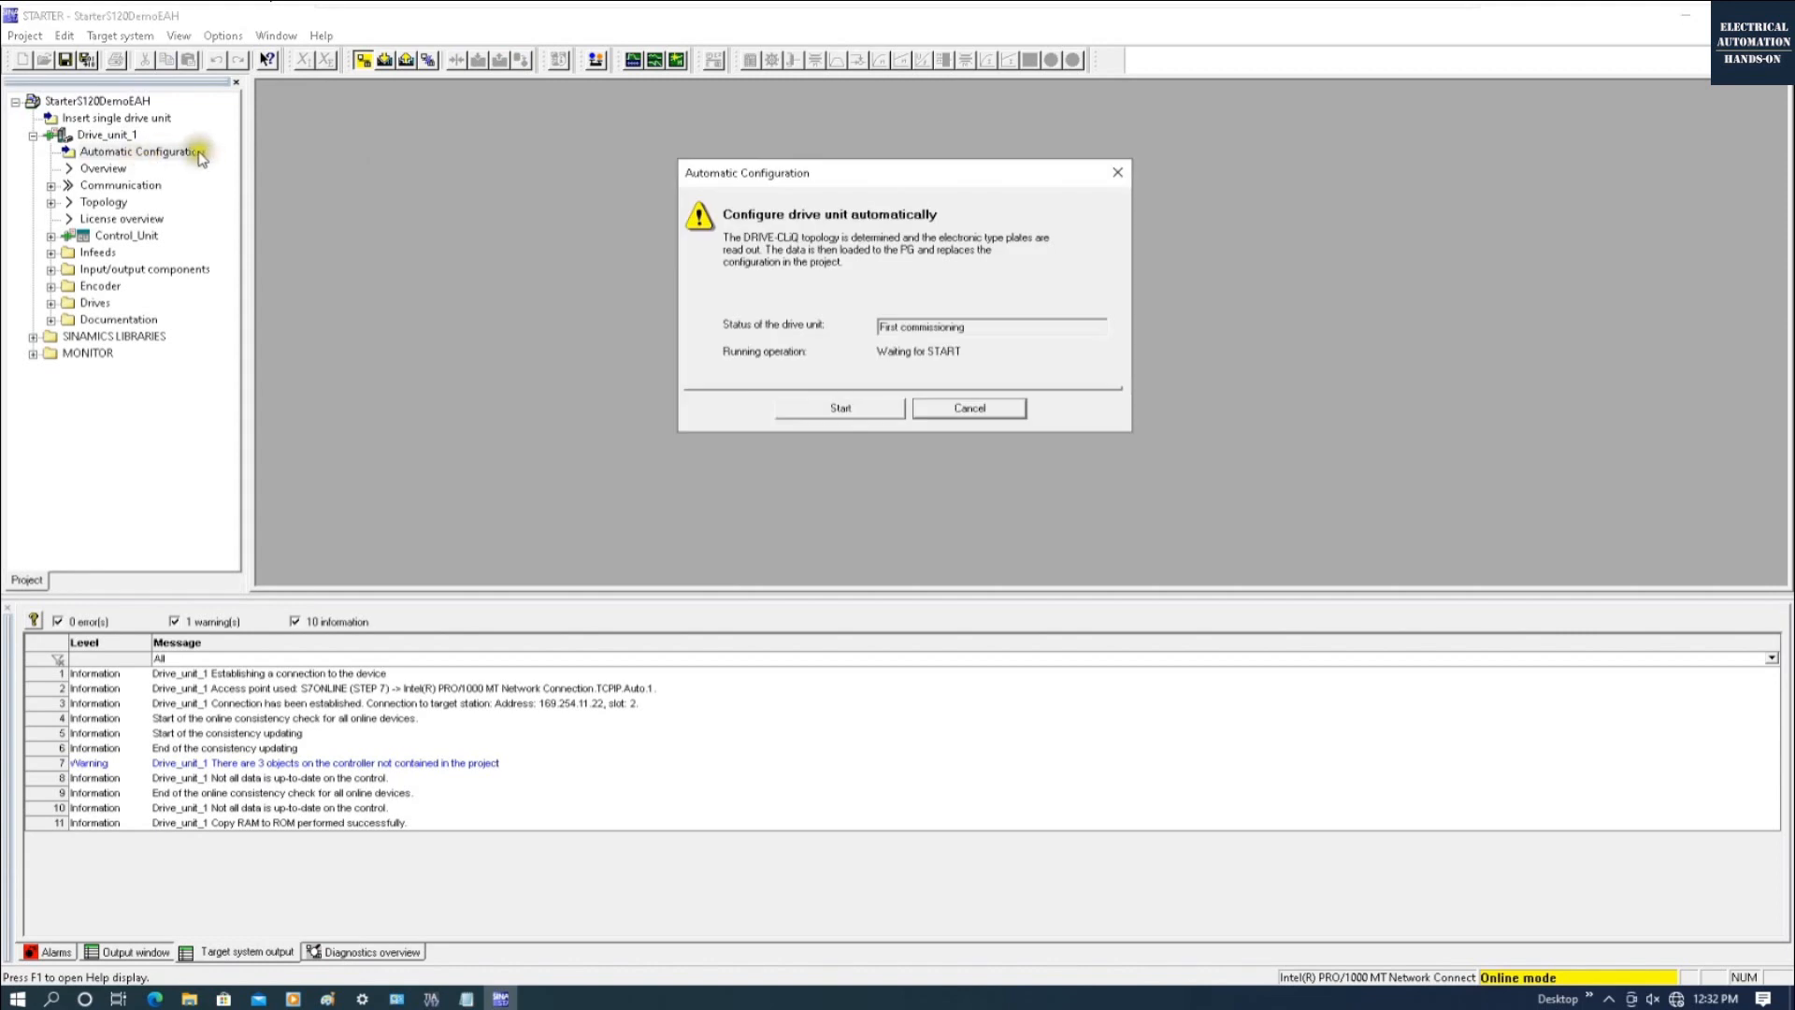
left_click(830, 417)
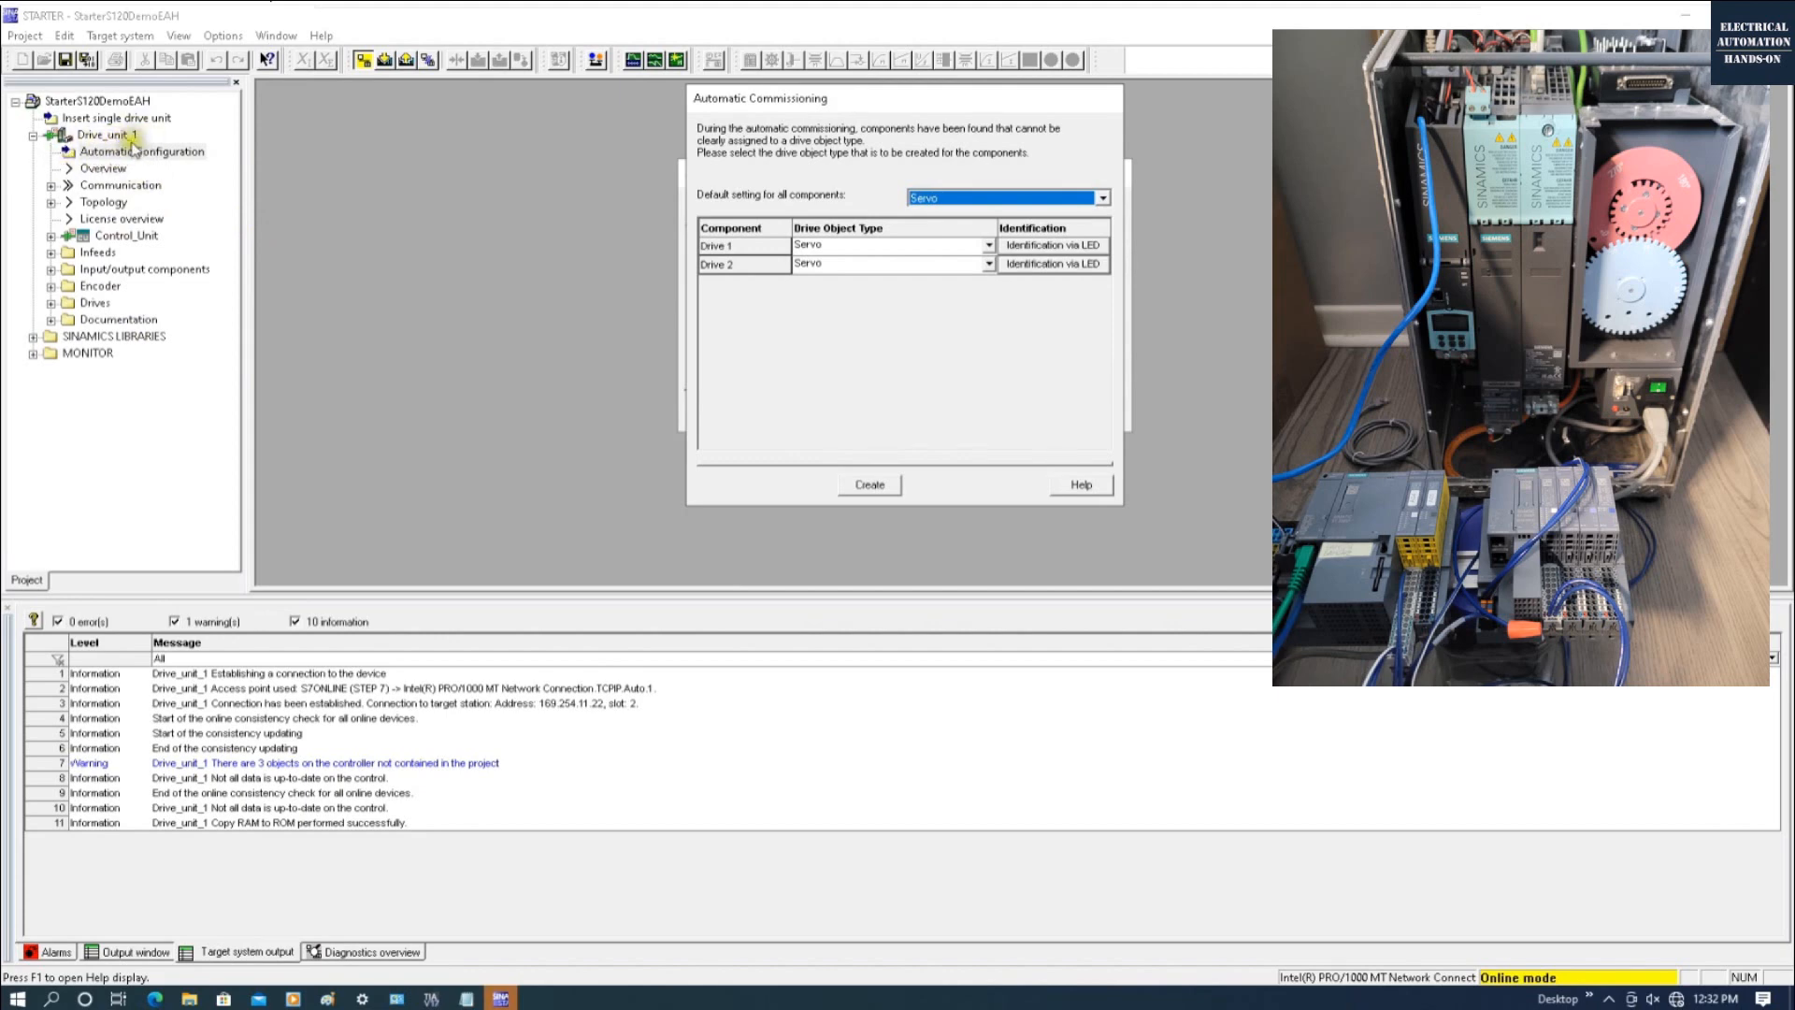
left_click_drag(861, 98, 1318, 125)
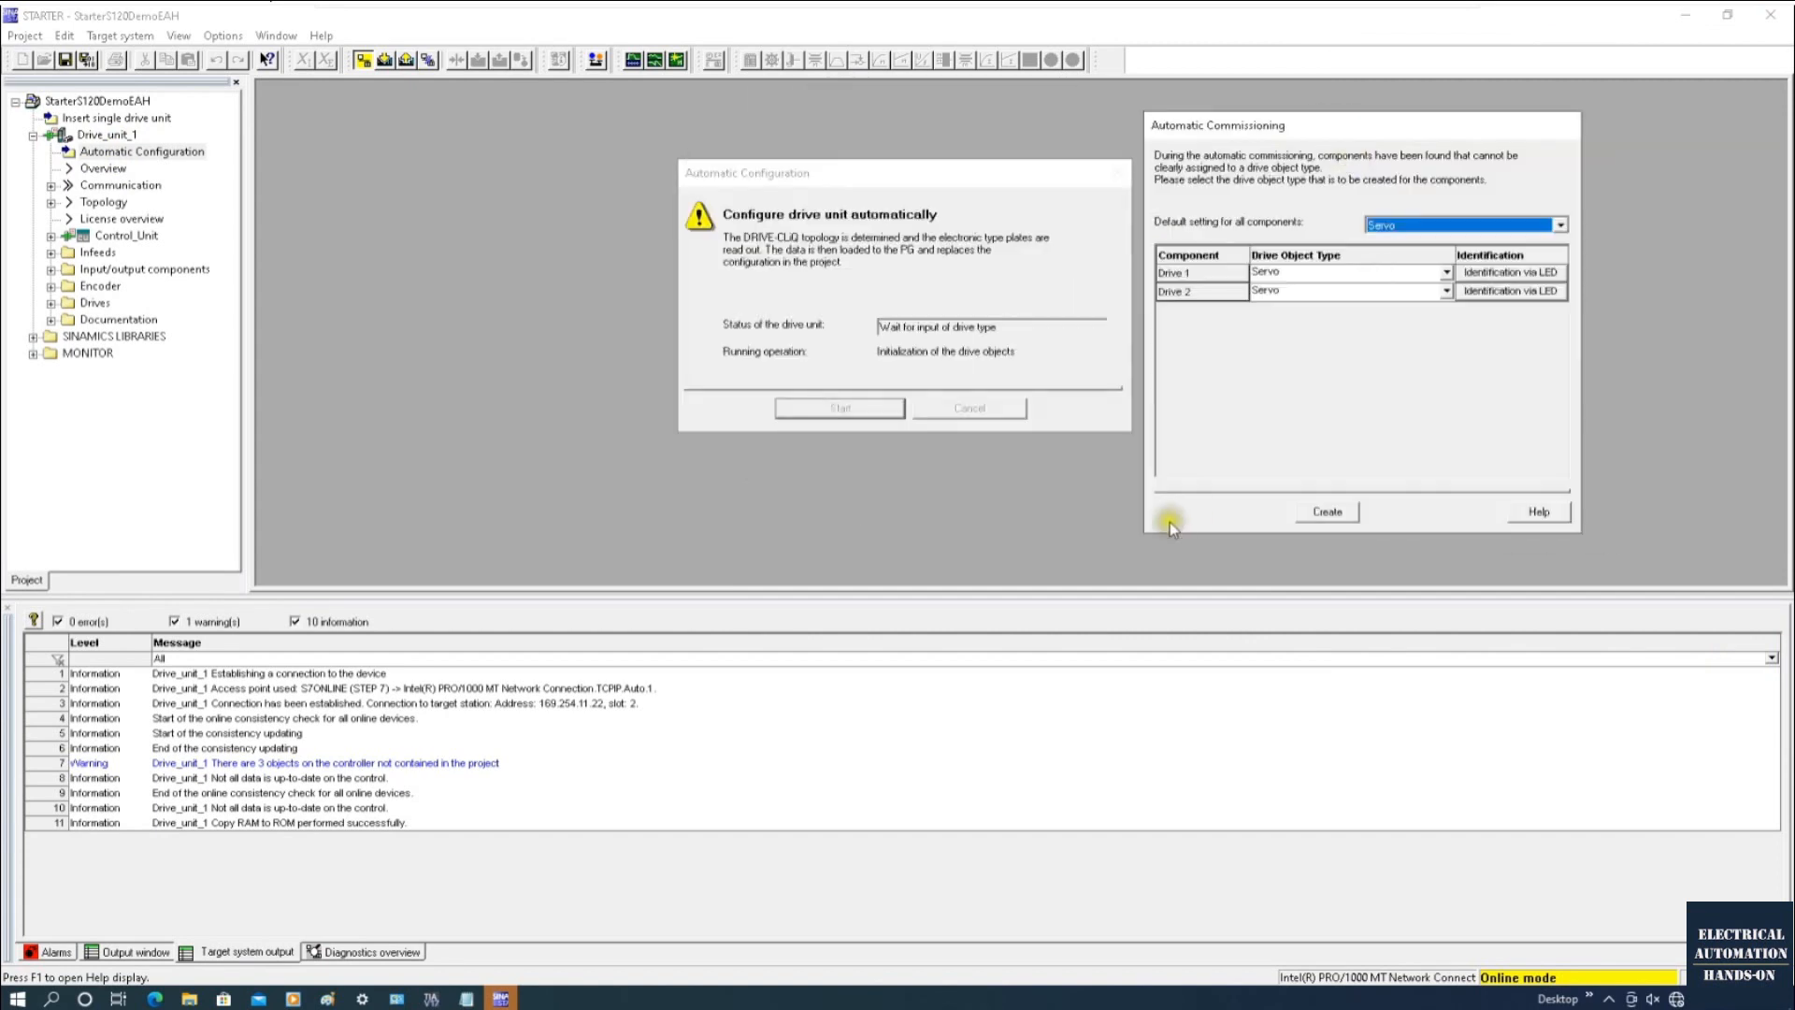
Step: Choose Servo as Drive 1's drive object type and identify the drive via its LED
left_click(1447, 272)
left_click(1447, 274)
left_click(1447, 274)
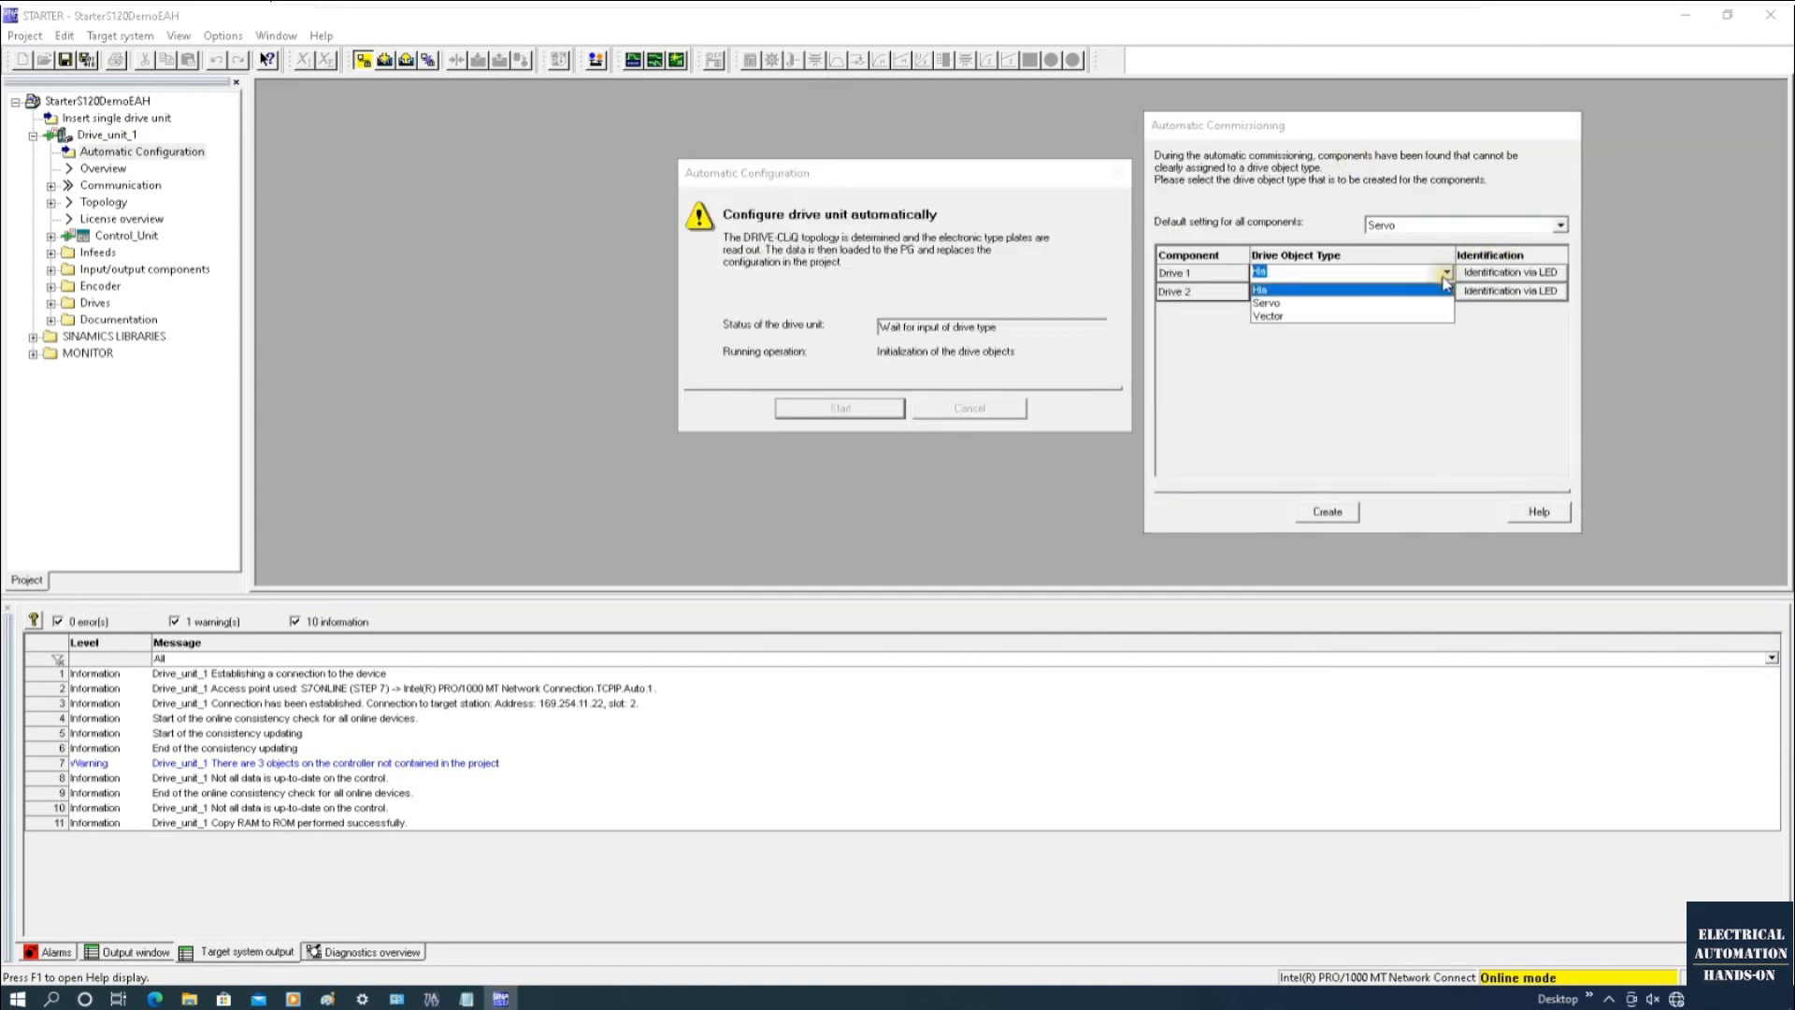
left_click(1362, 303)
left_click(1552, 273)
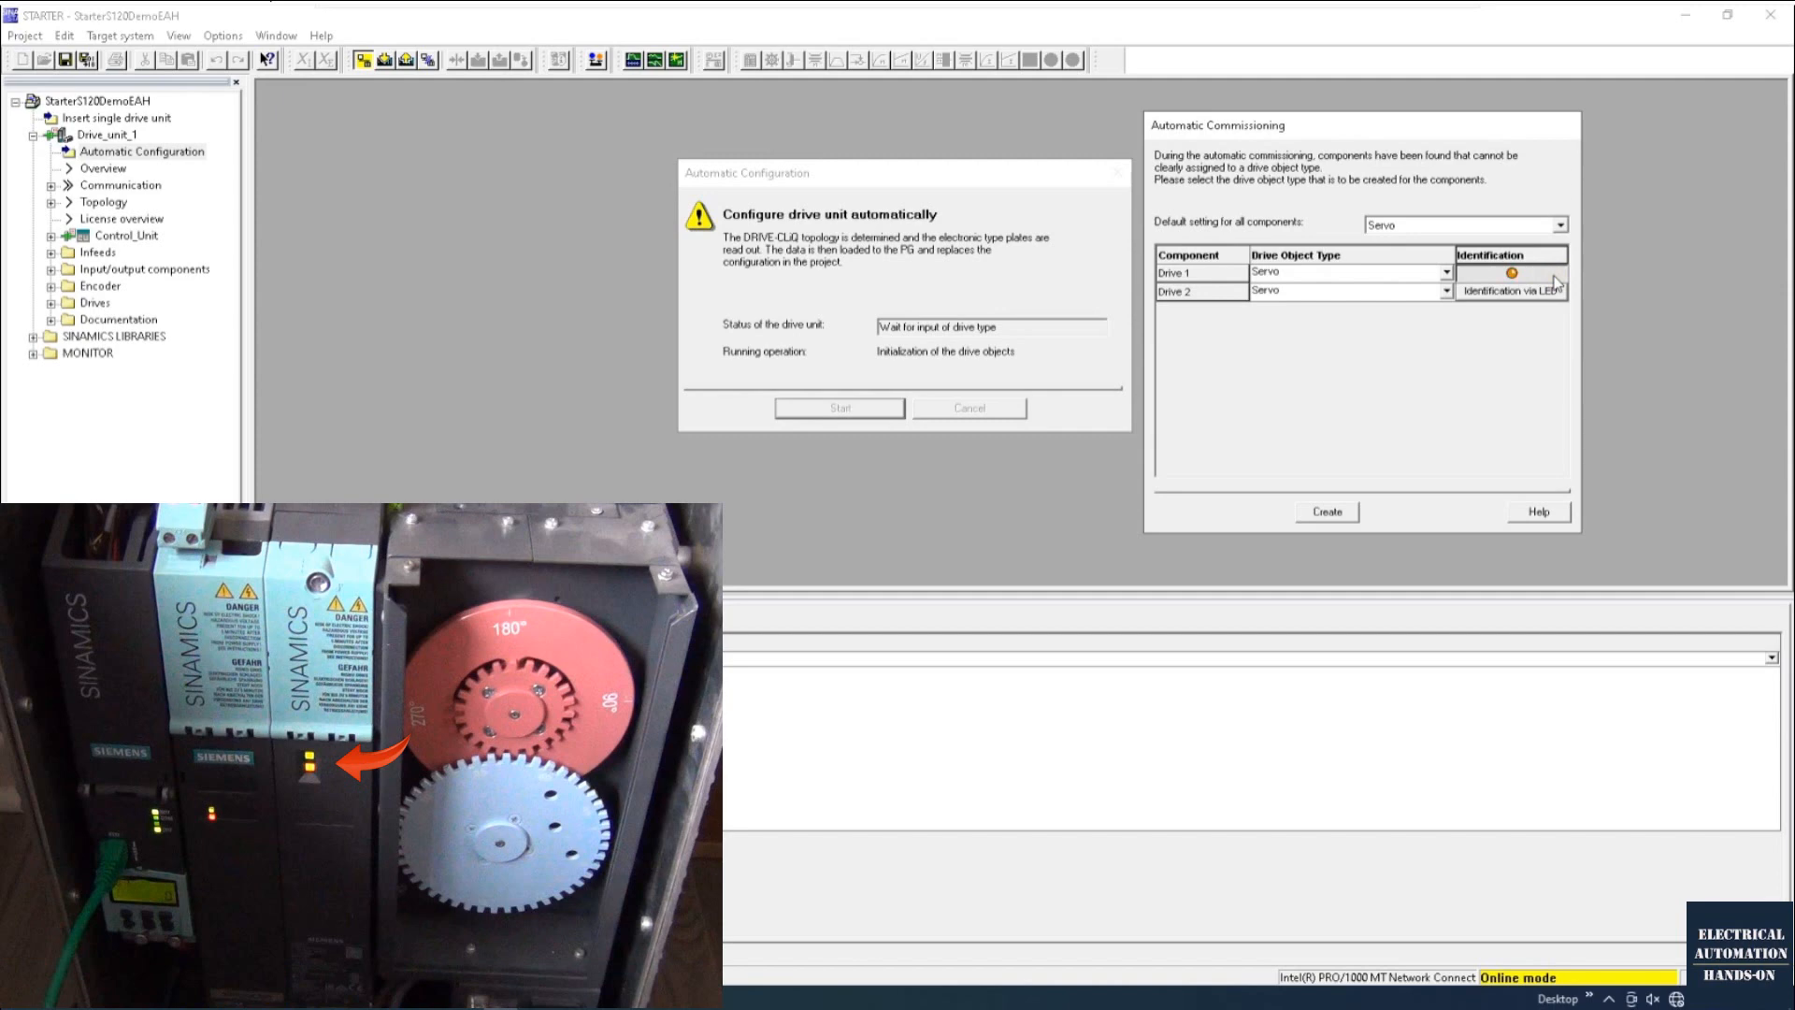
Step: Create the drive objects for both servo drives and take the drive unit offline
left_click(1327, 511)
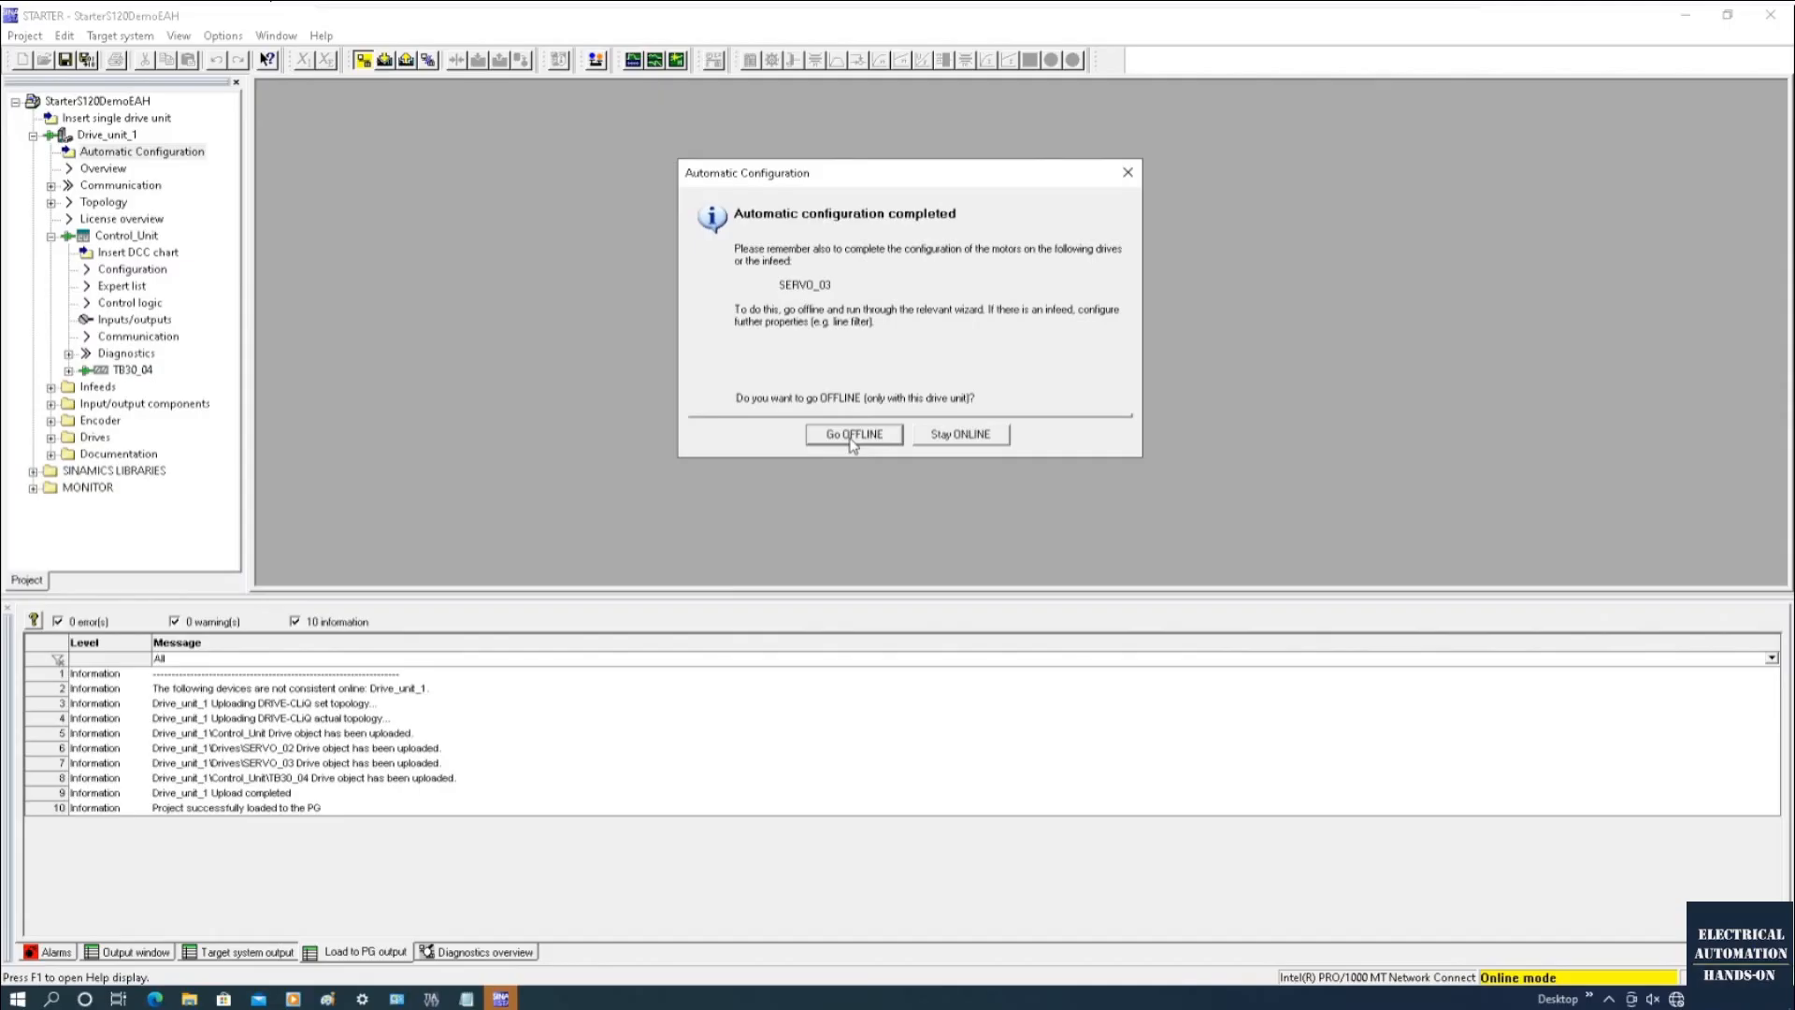
left_click(853, 438)
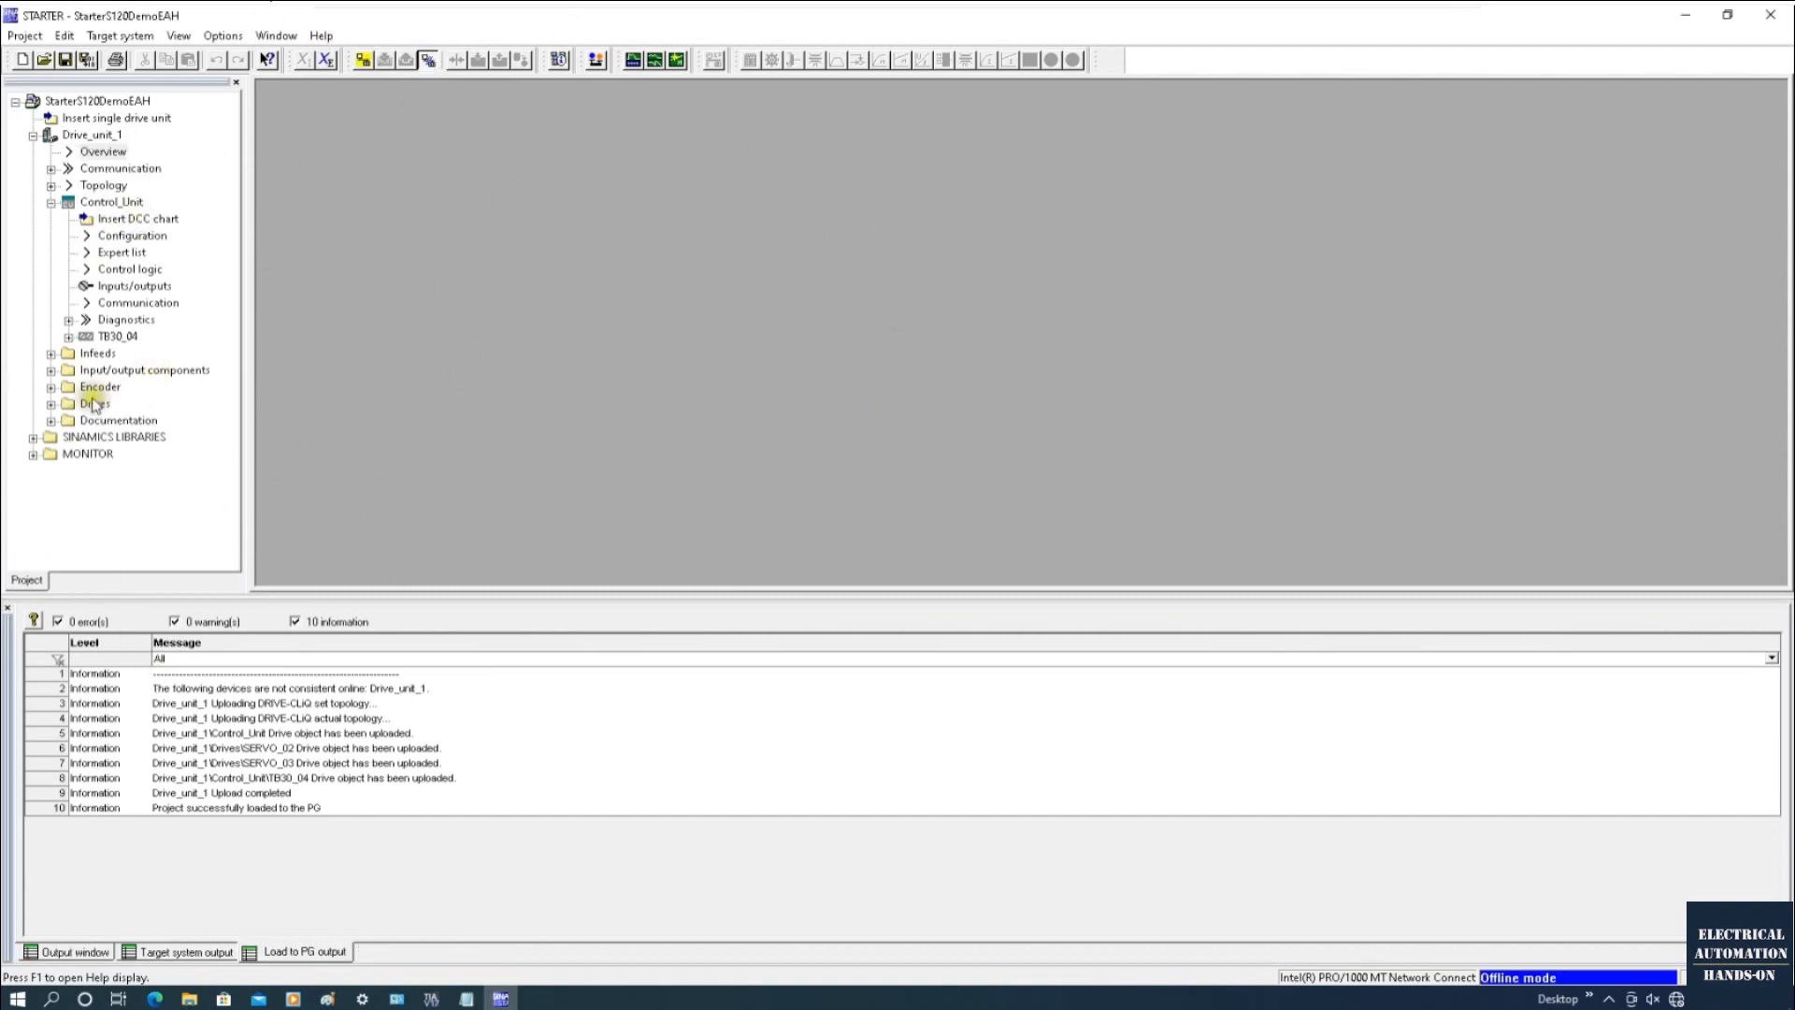
Step: Expand SERVO_02 and SERVO_03 in the project tree and enlarge the tree pane to show their full contents
left_click(50, 405)
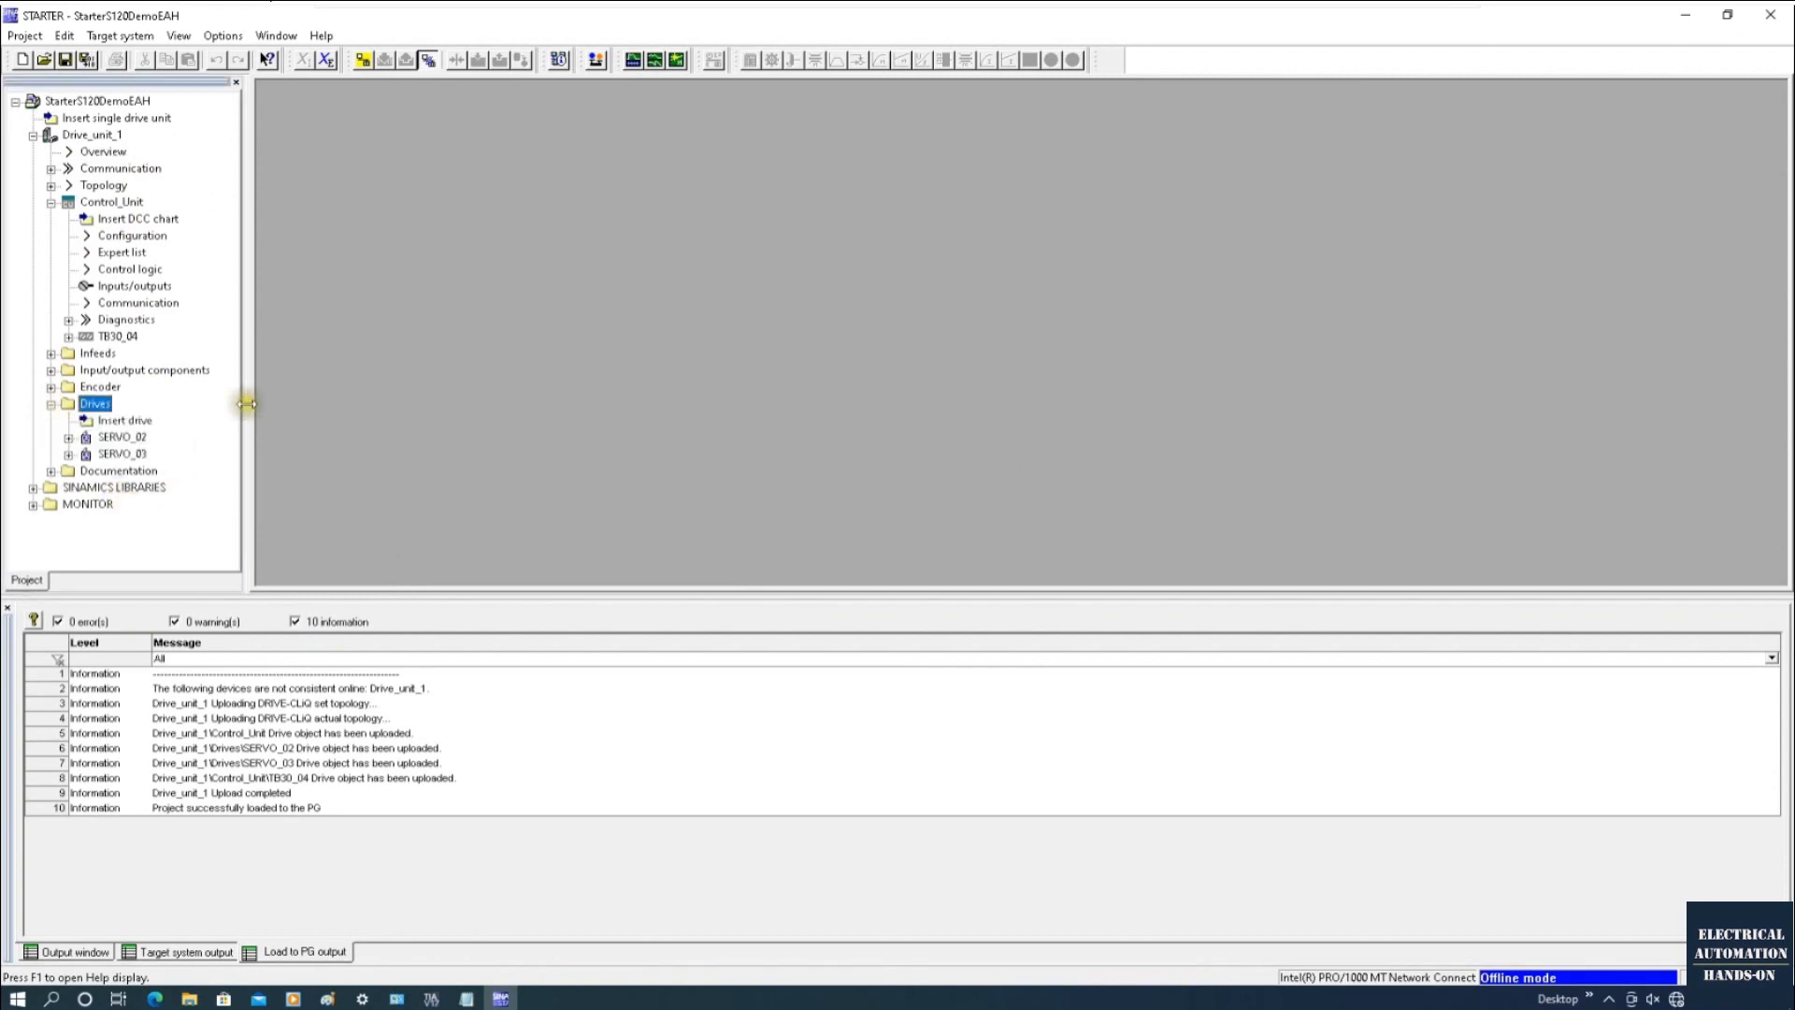
left_click(68, 454)
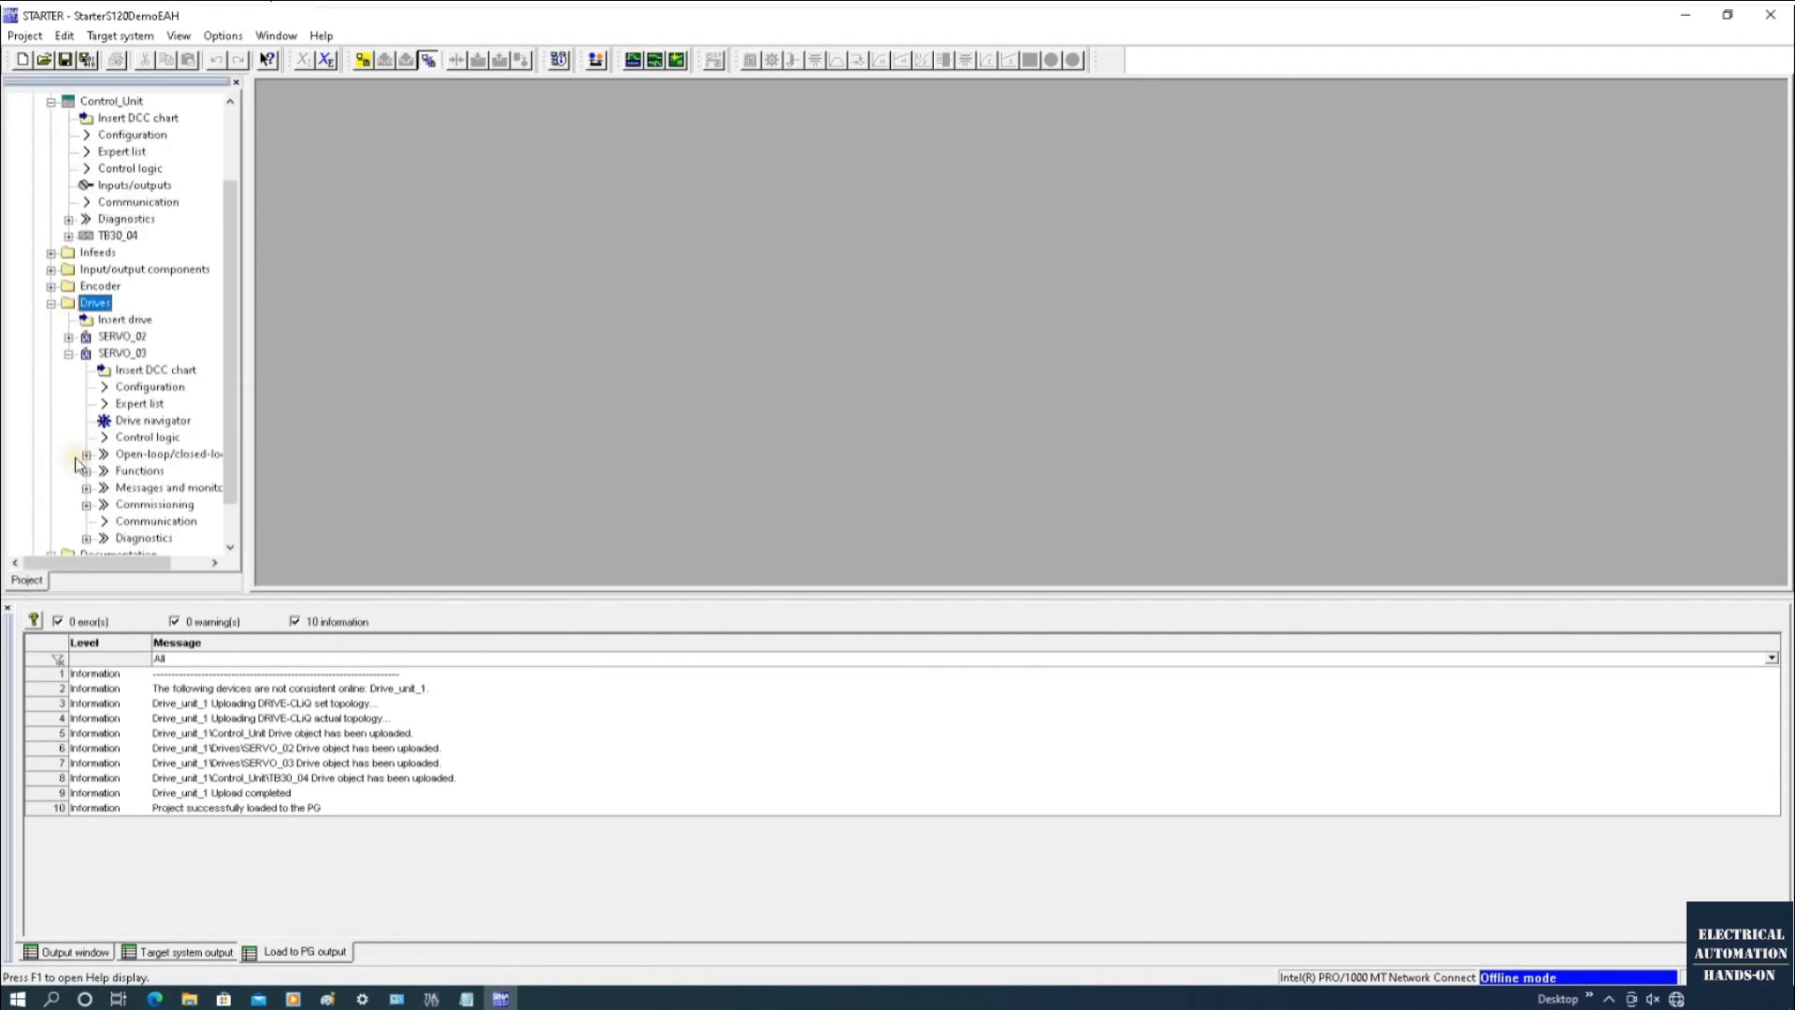
double_click(117, 336)
scroll(149, 374, "down", 3)
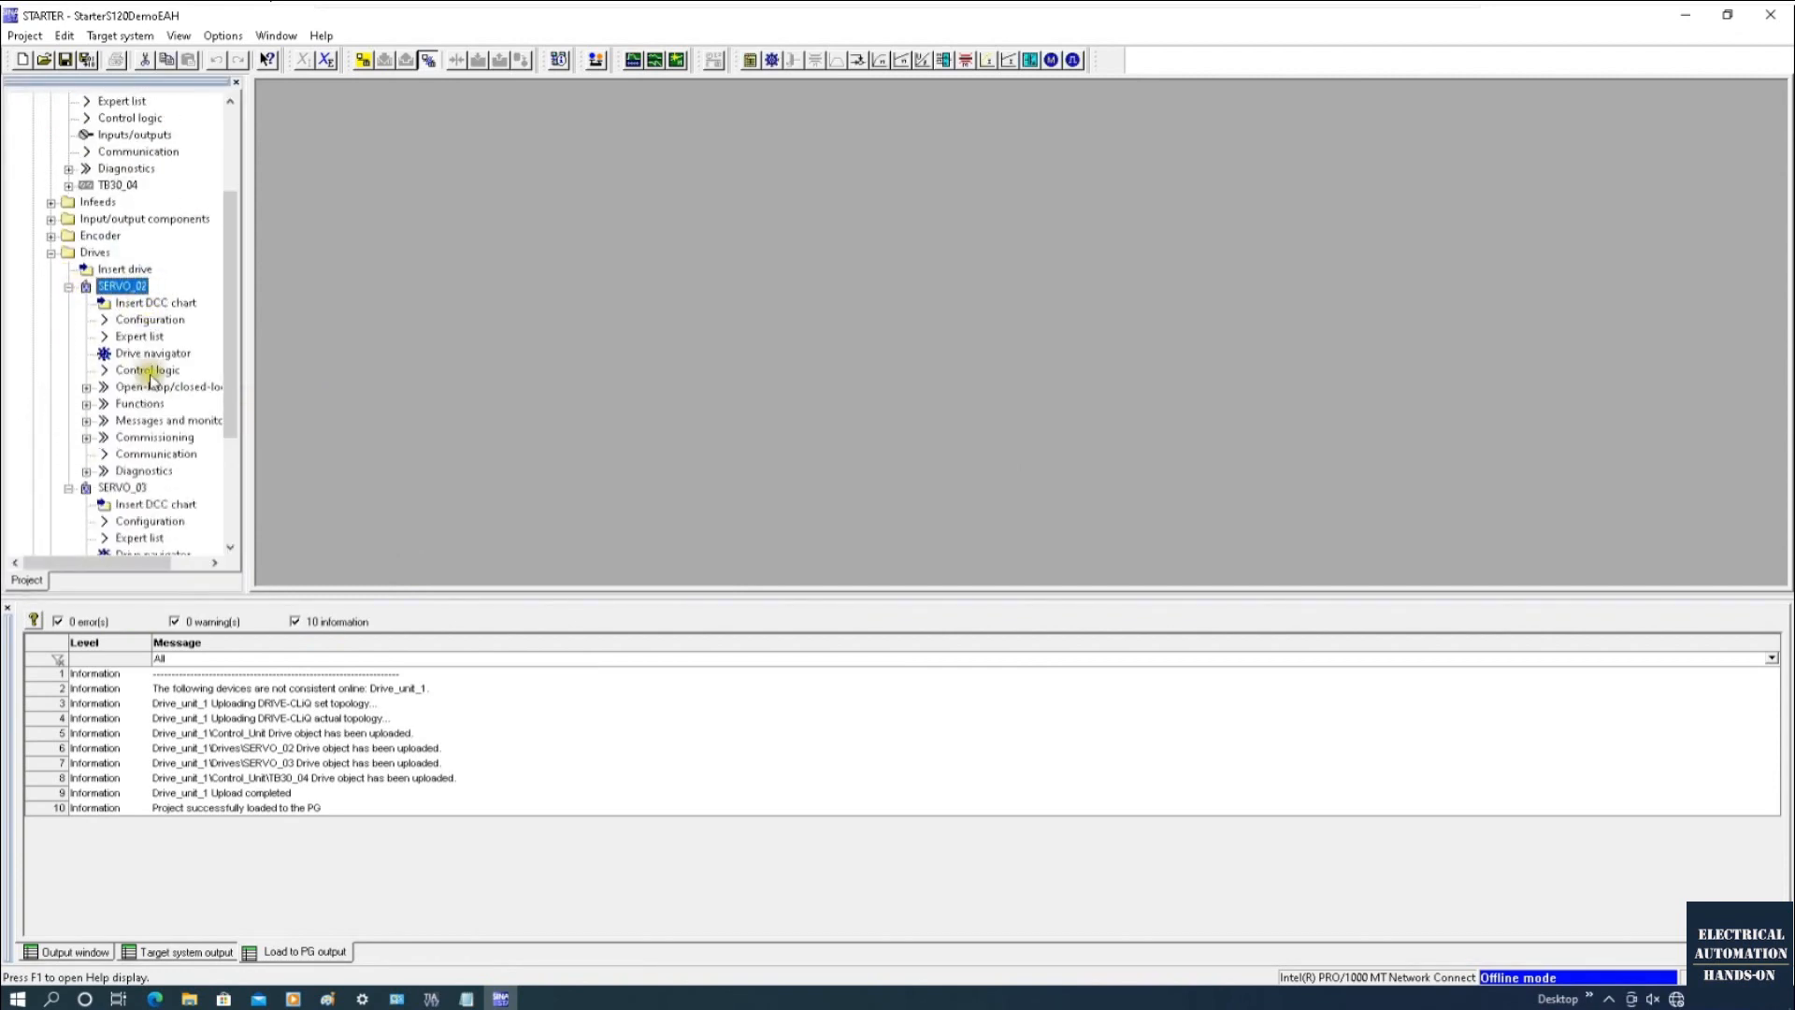
left_click(129, 386)
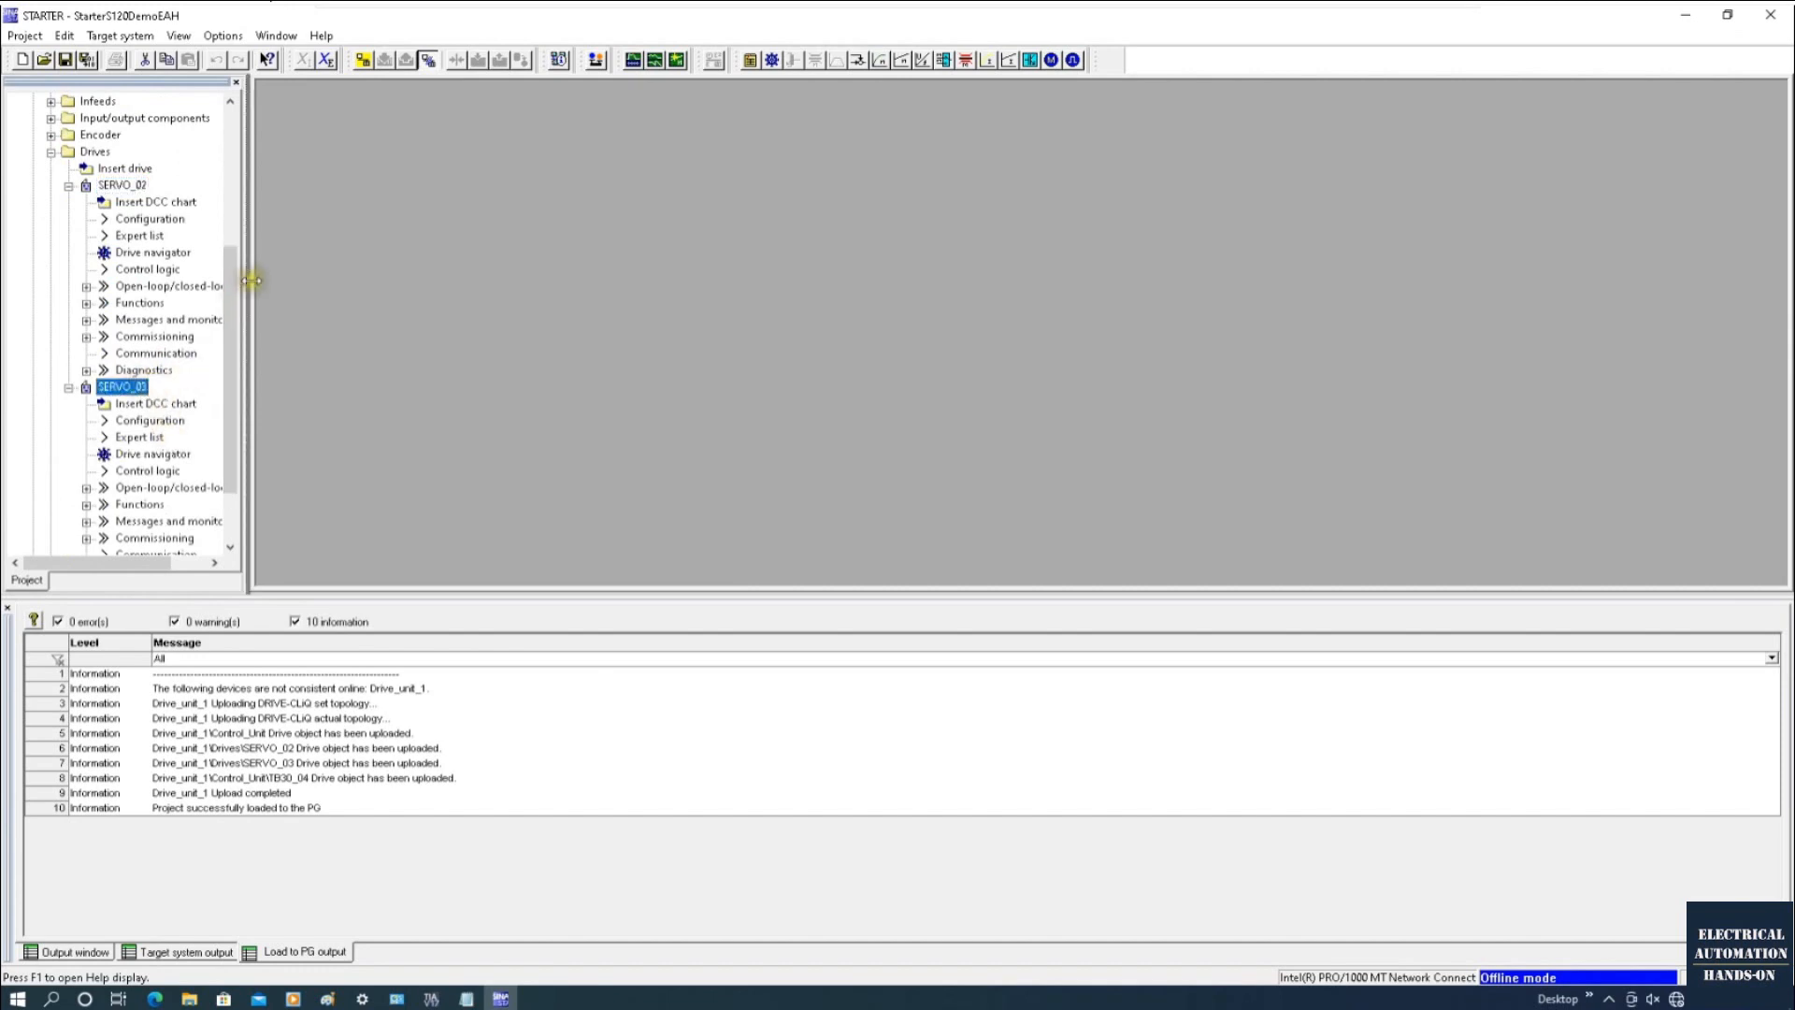
left_click_drag(241, 275, 520, 276)
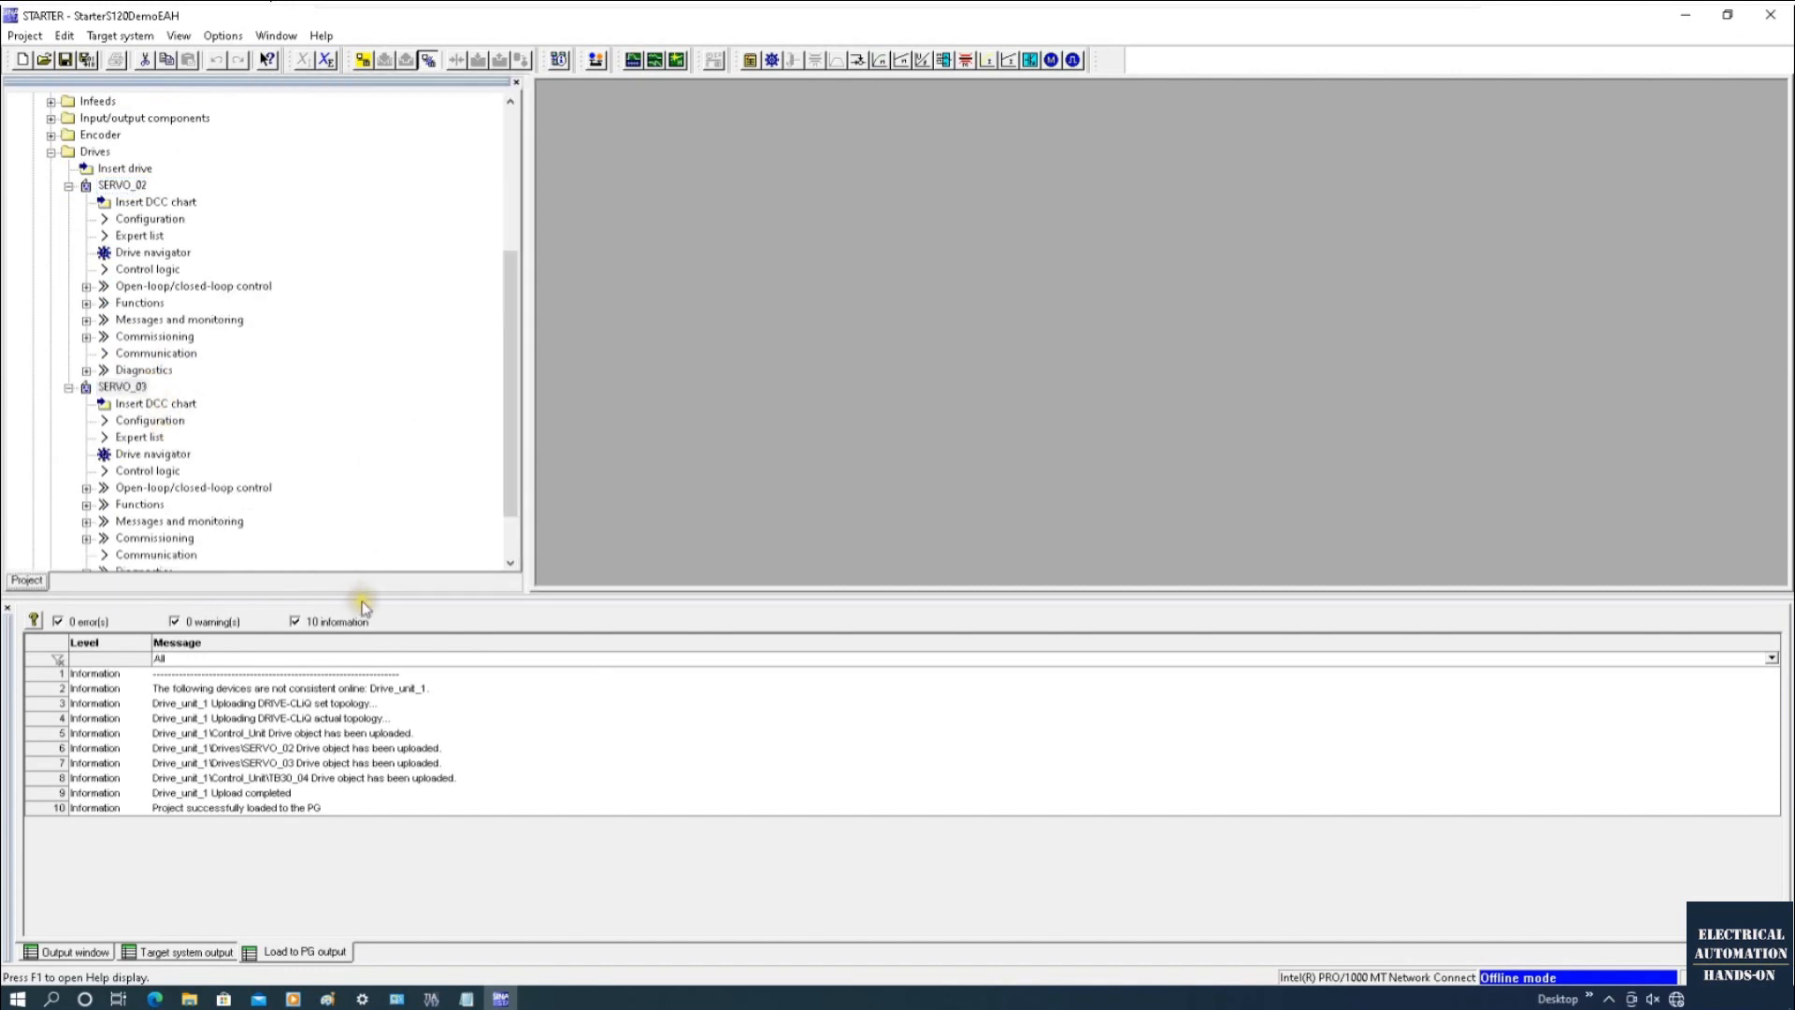
left_click_drag(362, 601, 334, 832)
left_click(140, 557)
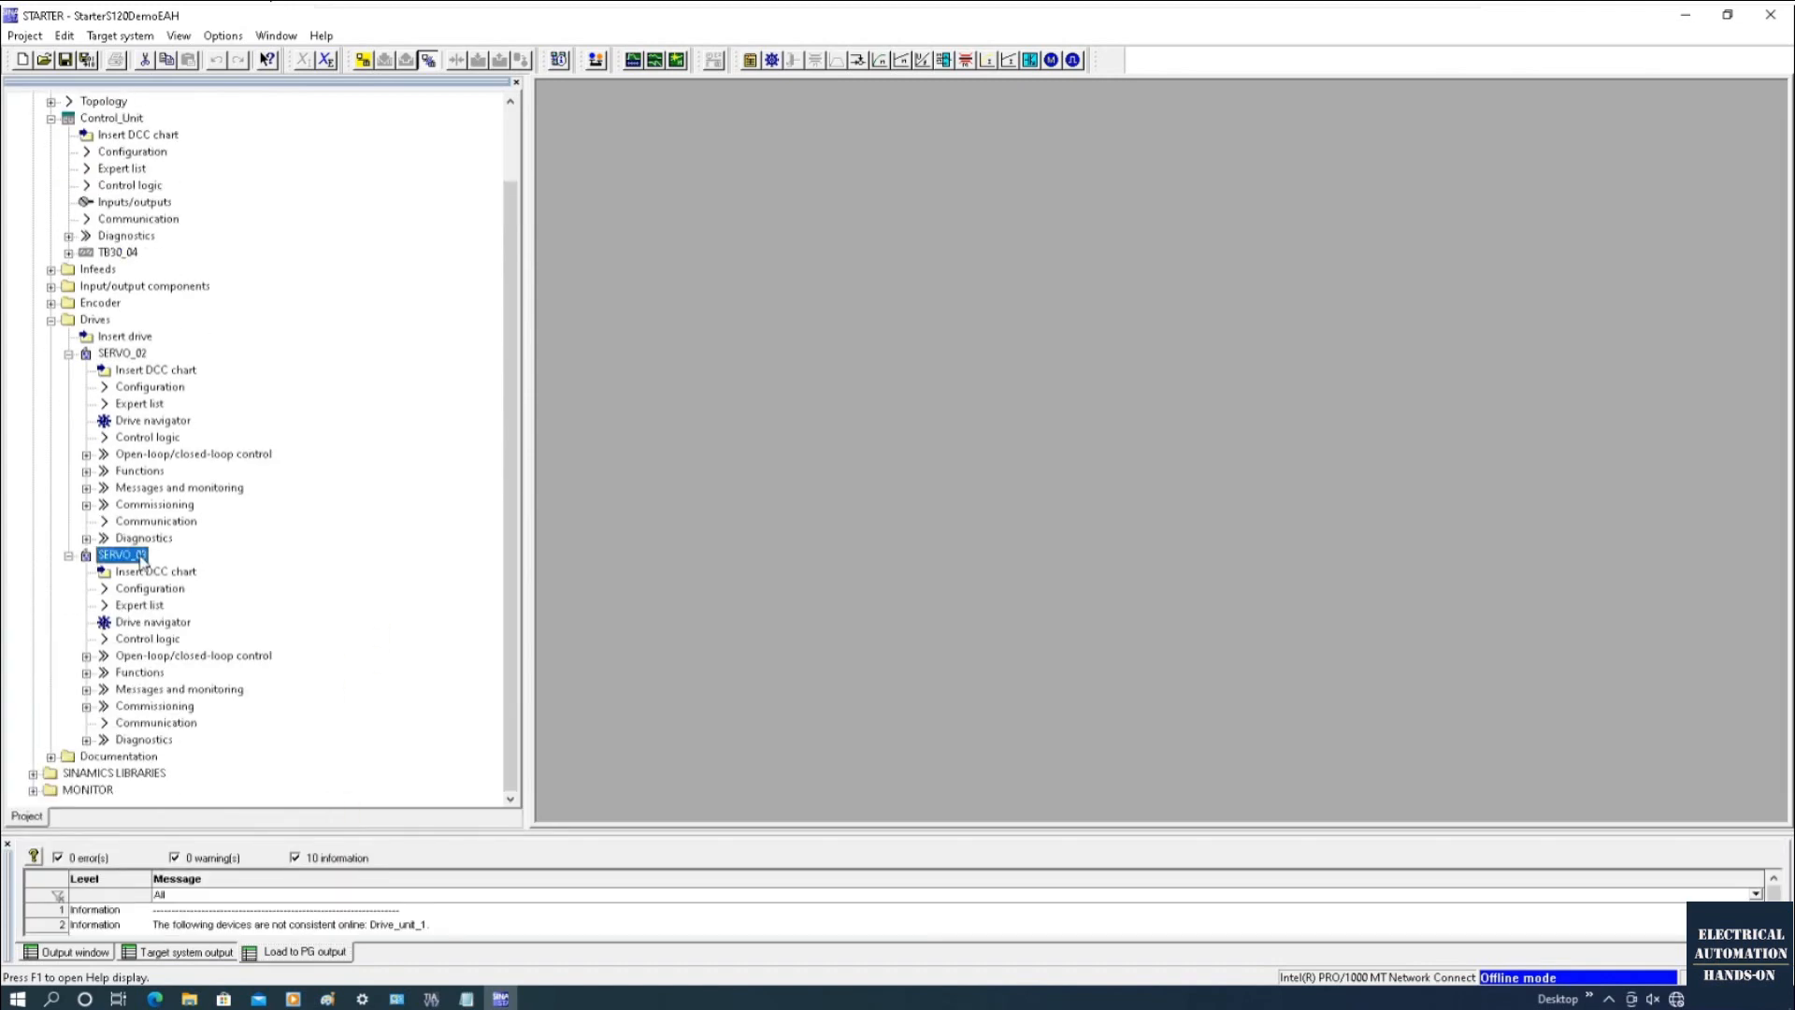
Step: Start configuring SERVO_03's drive data set, keeping speed control with encoder and no additional function modules
double_click(140, 557)
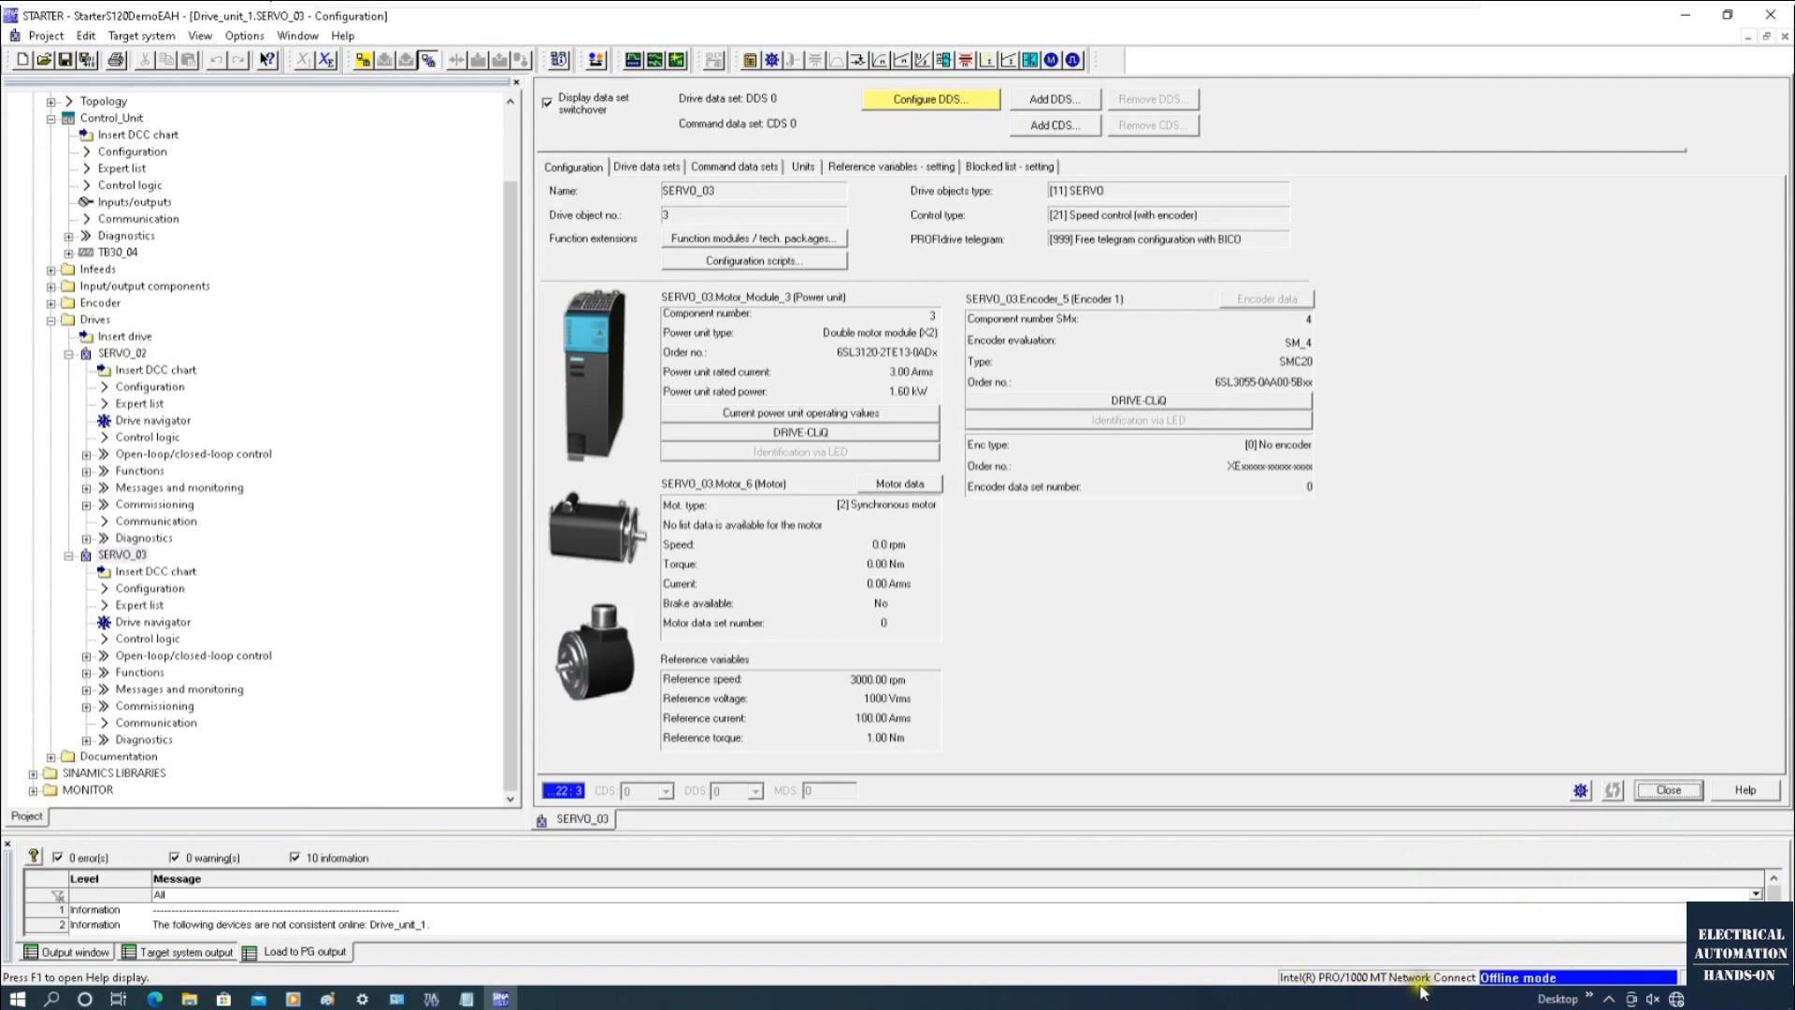
left_click(904, 104)
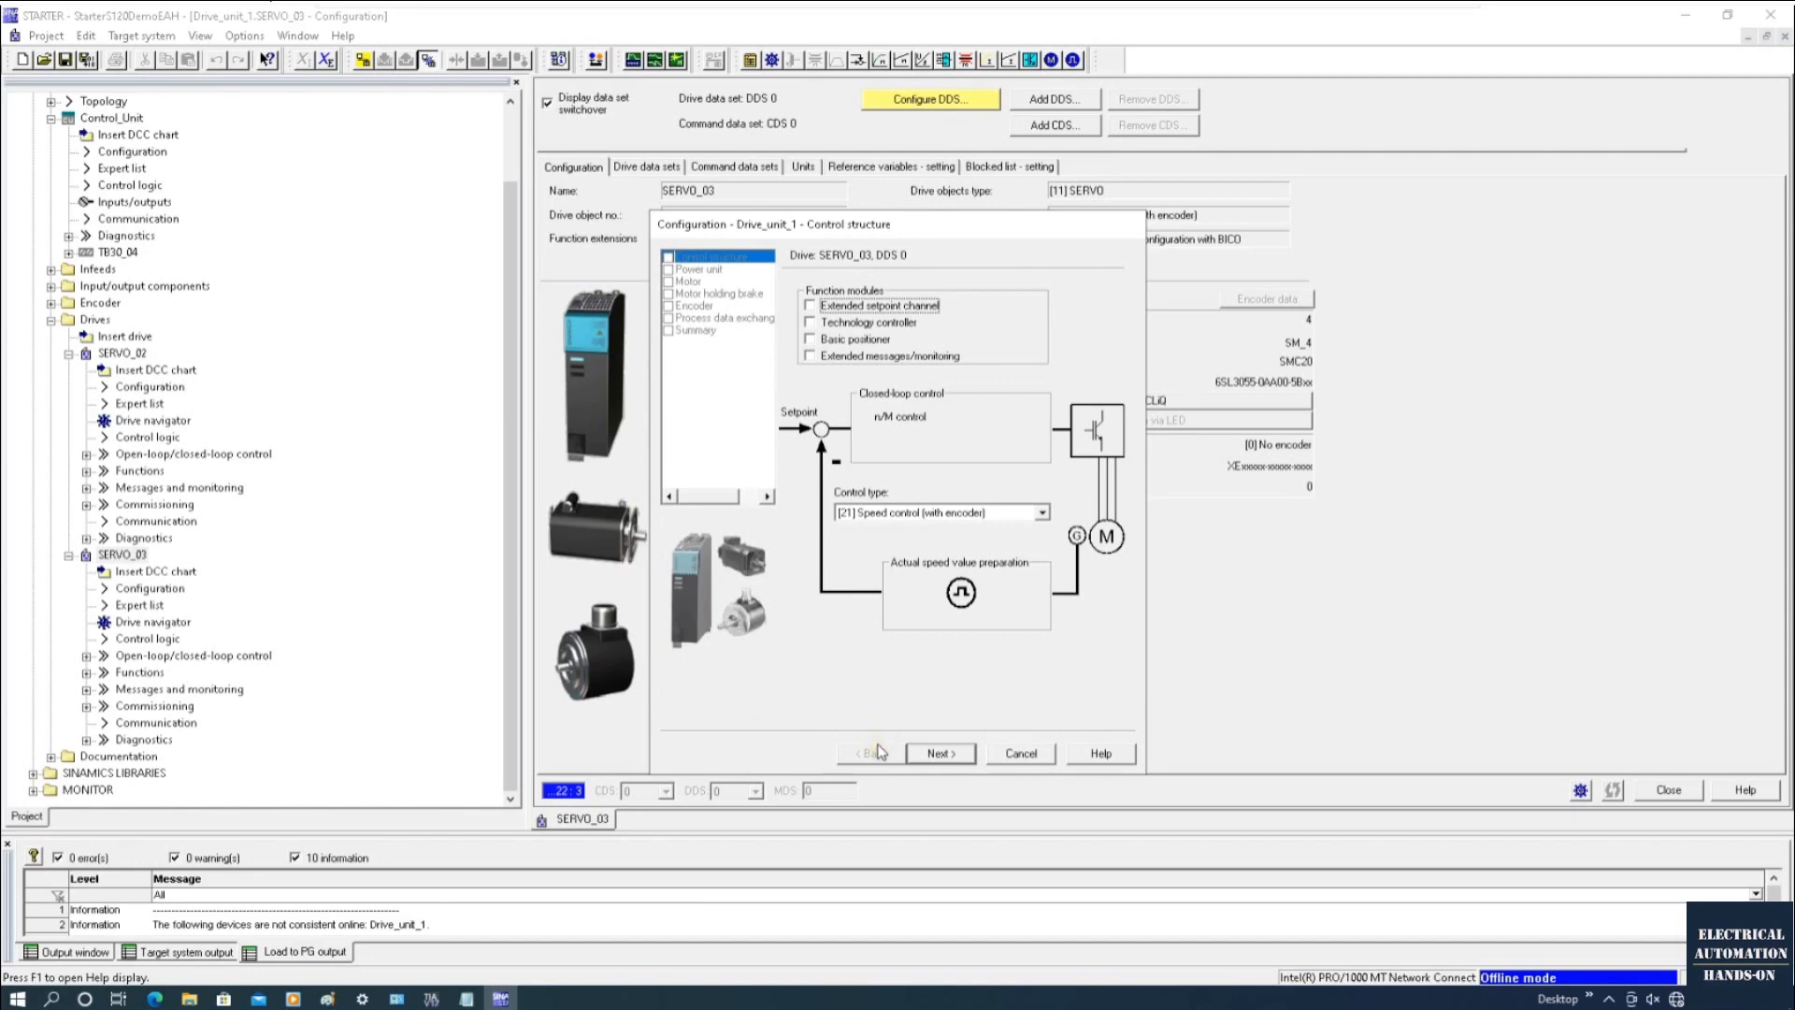
left_click(935, 754)
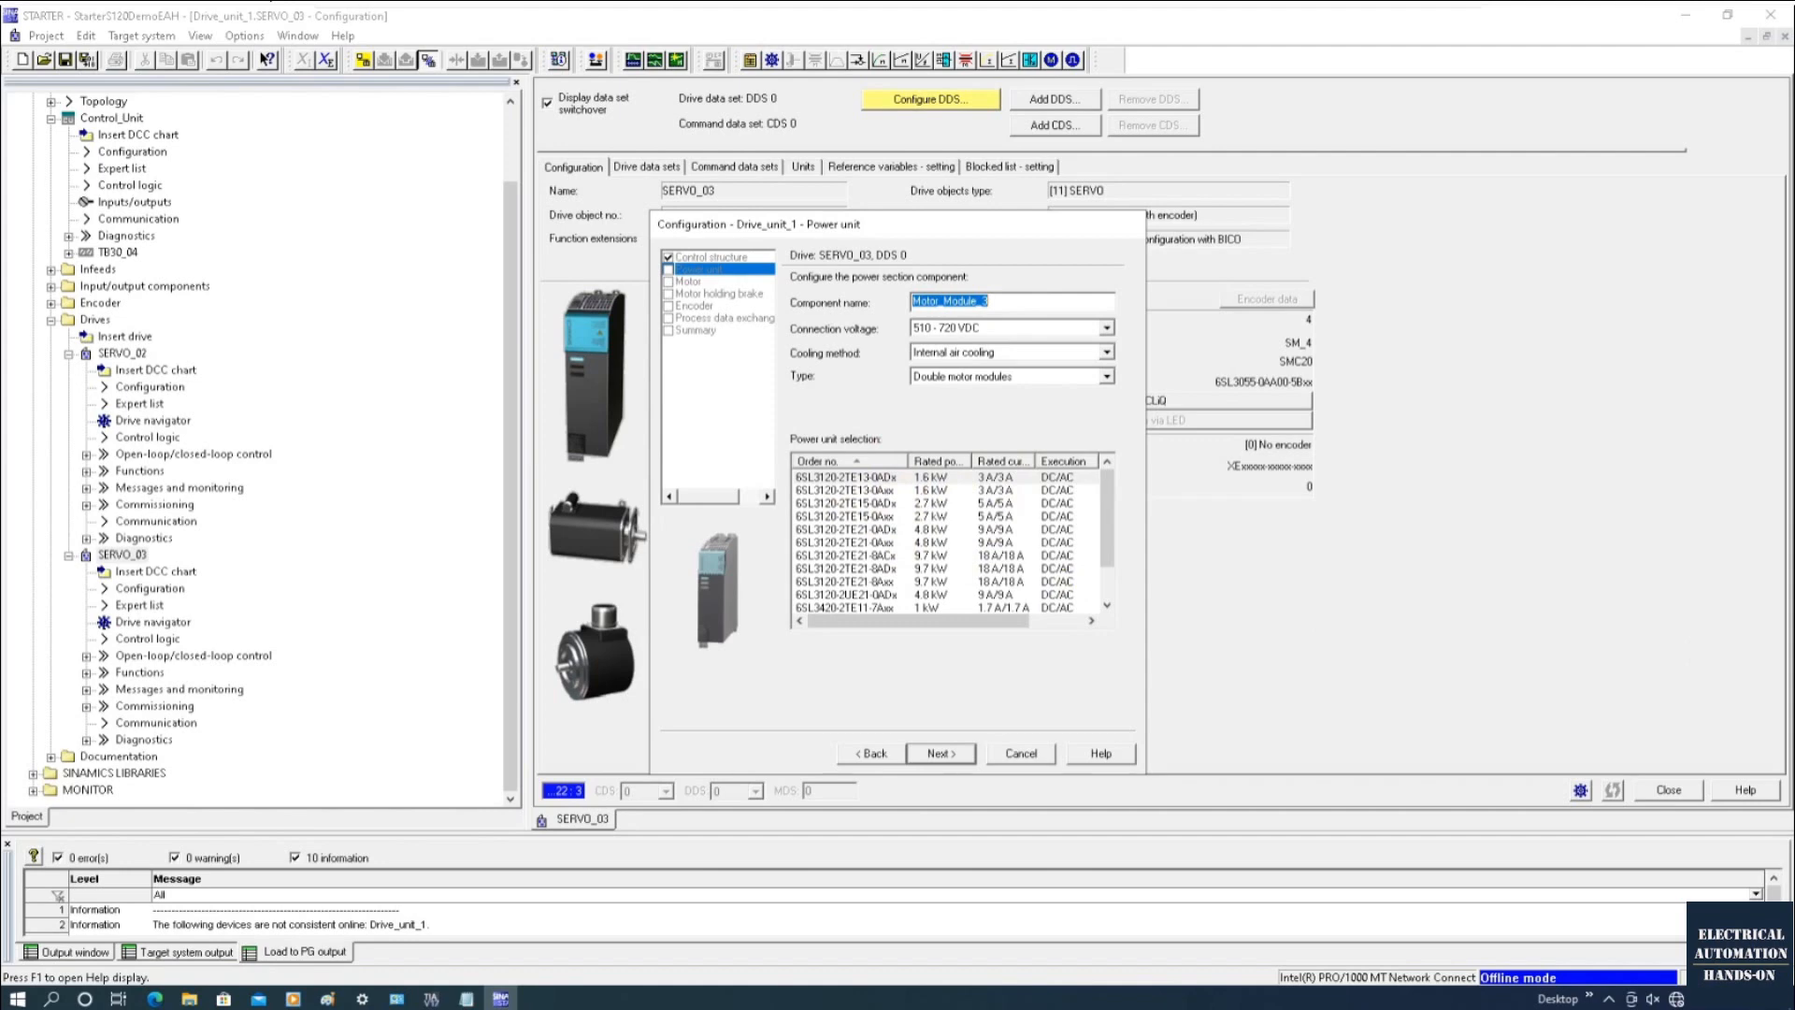
Step: Select the double motor module 6SL3120-2TE13-0Axx as SERVO_03's power unit and accept it for both drives
left_click(874, 492)
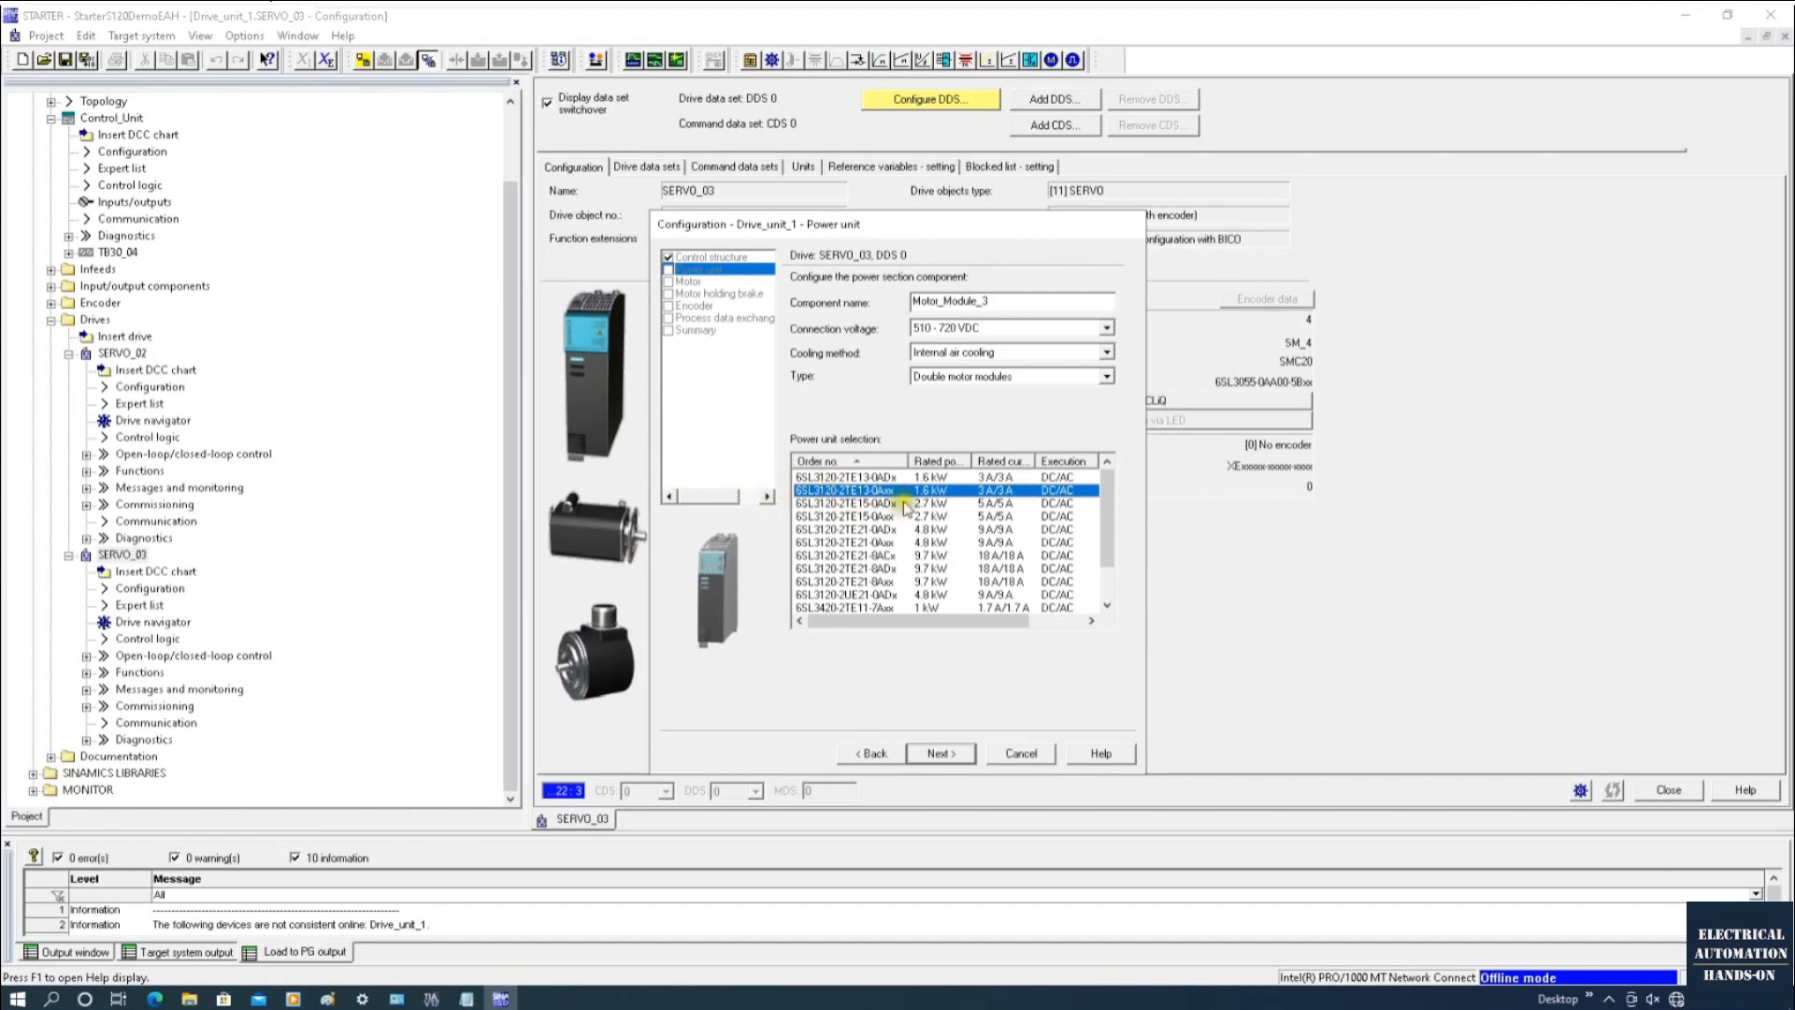
left_click_drag(908, 461, 954, 461)
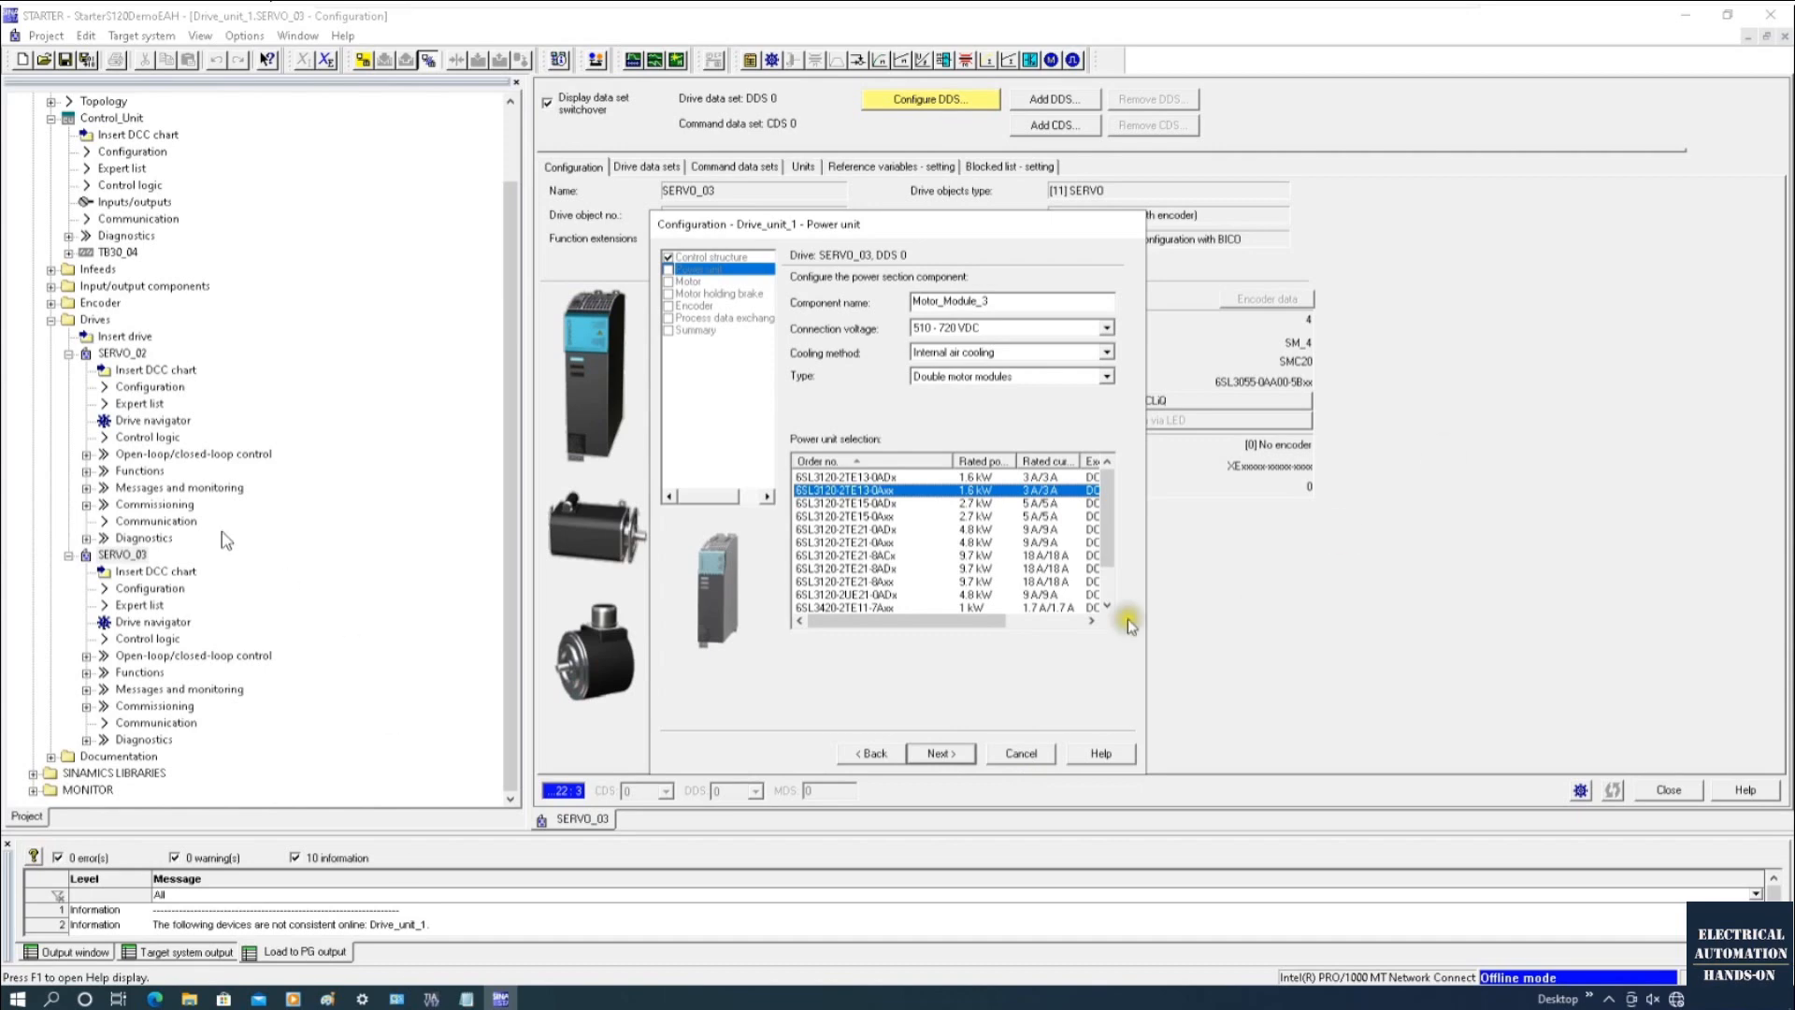
left_click(940, 753)
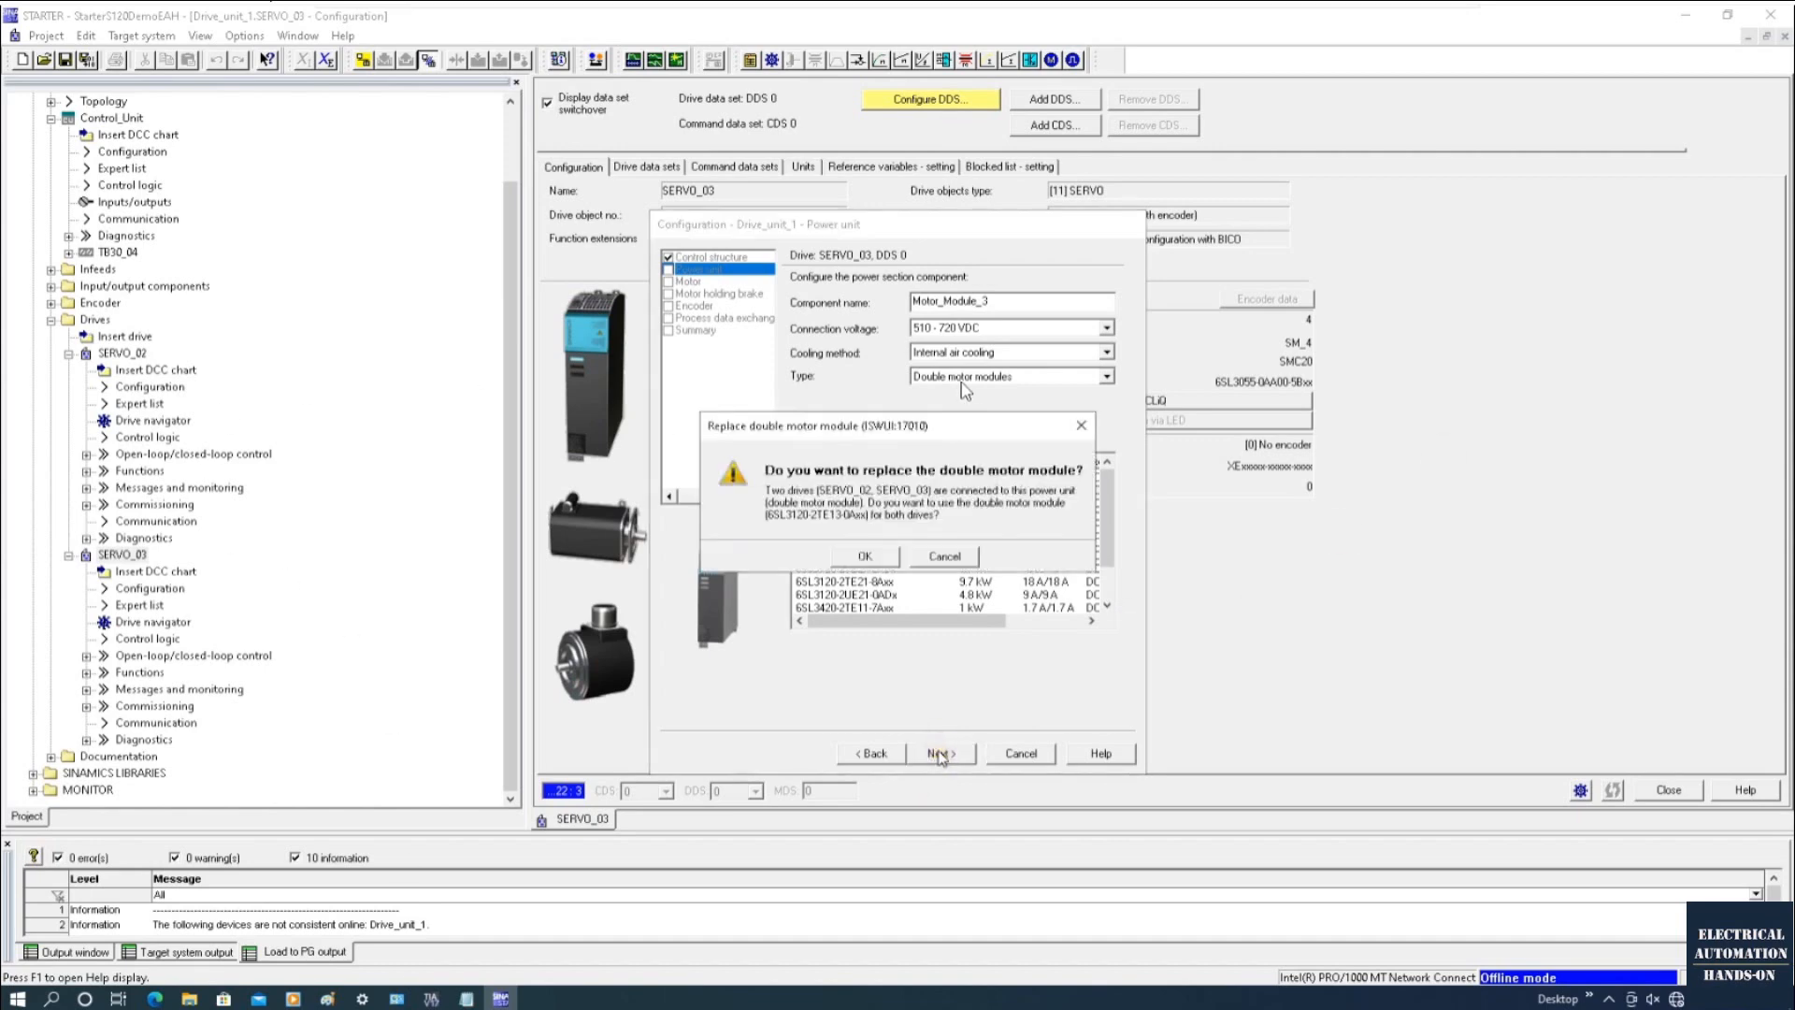
left_click(866, 558)
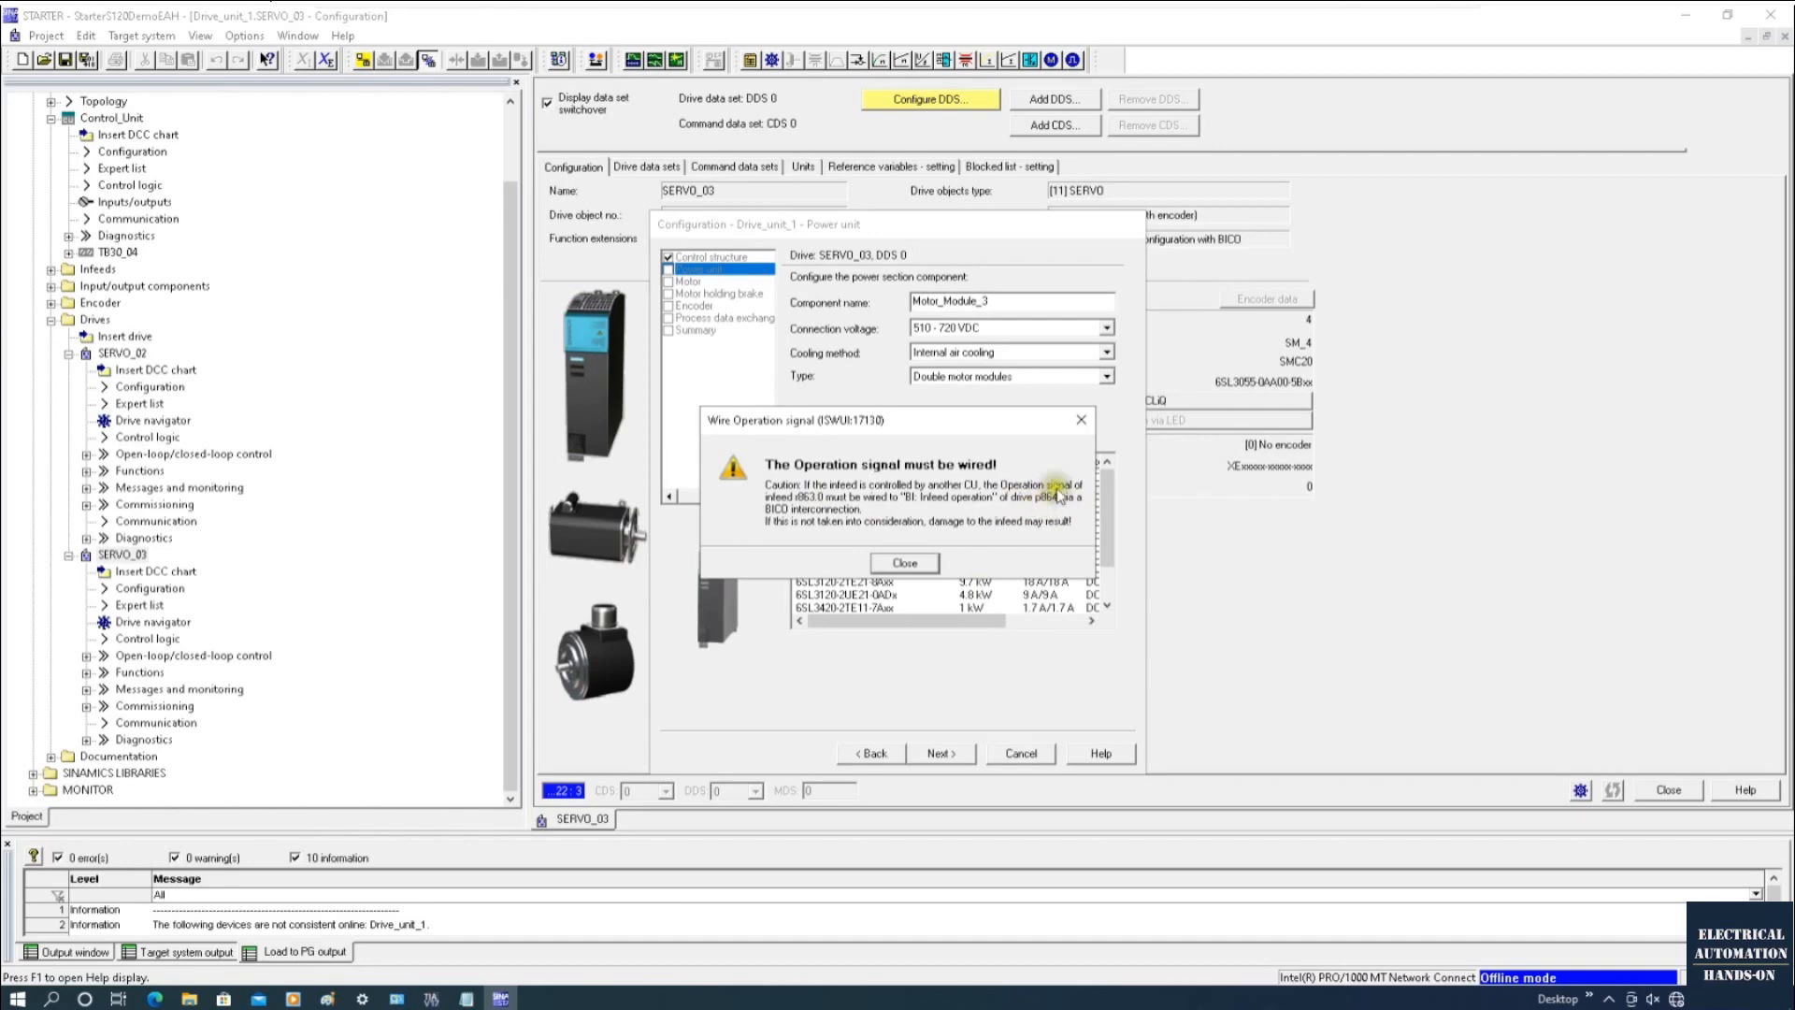
left_click(902, 561)
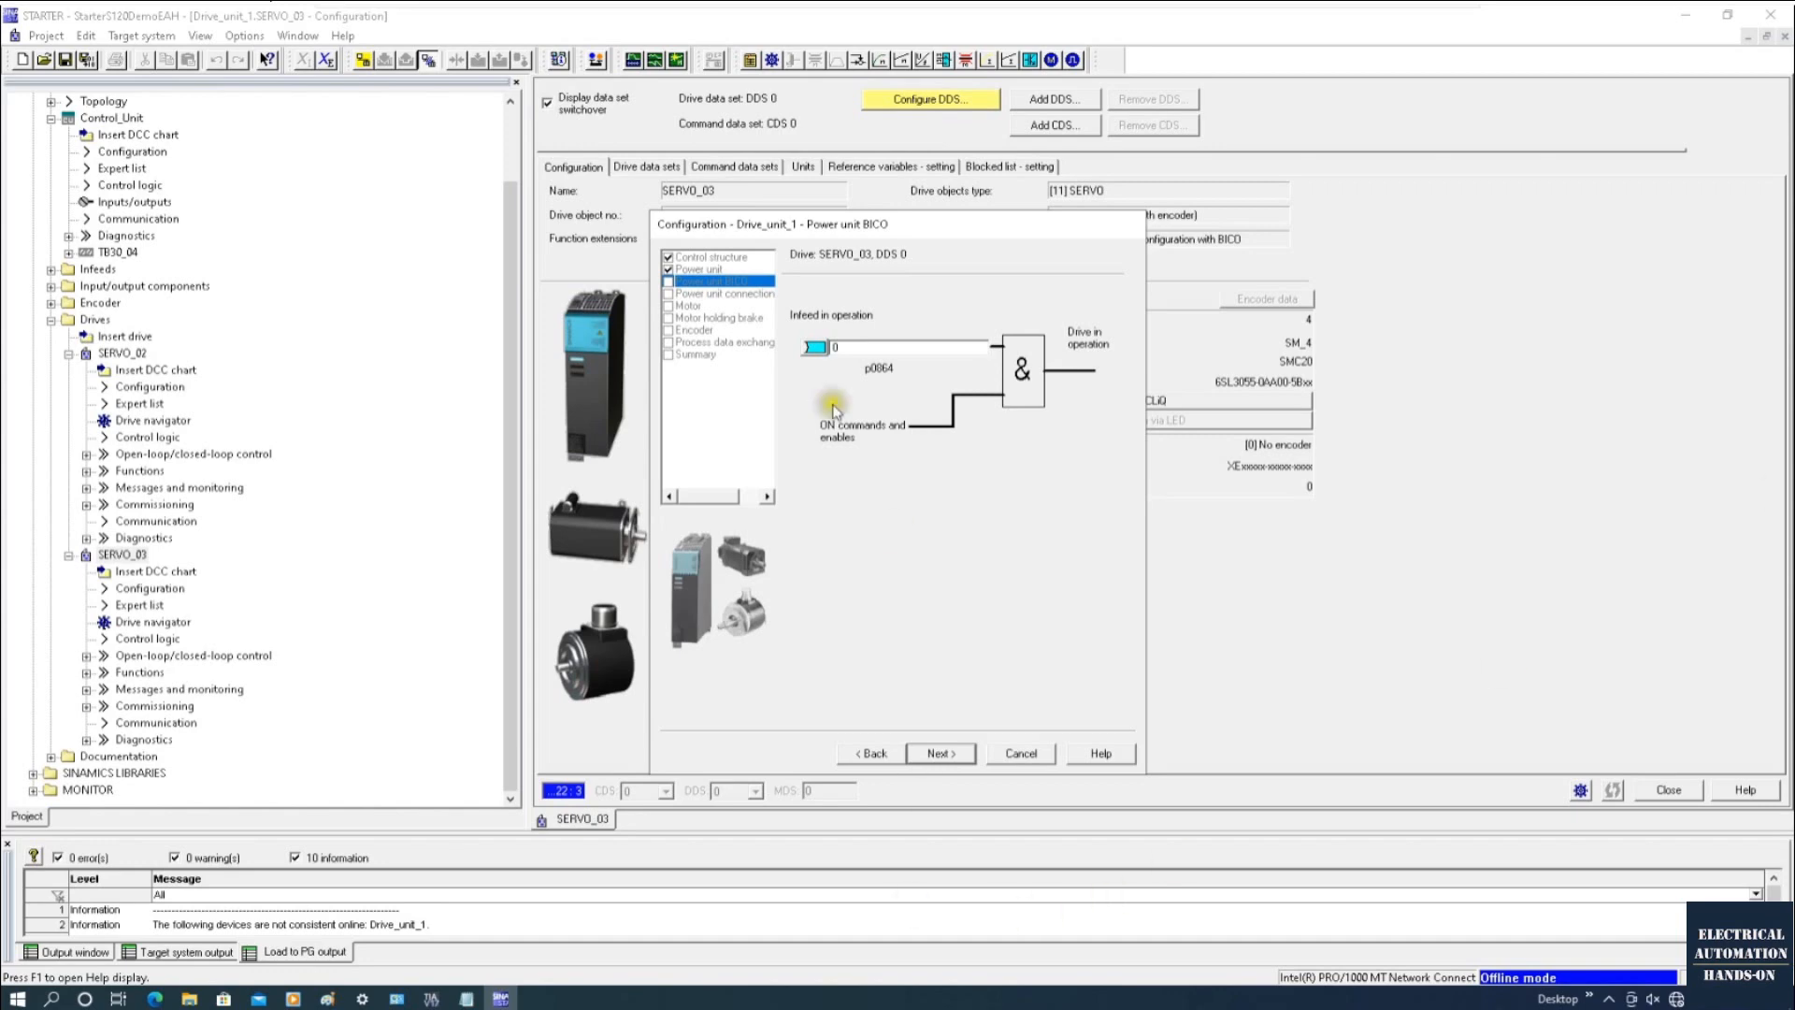
Step: Wire SERVO_03's infeed operation signal p0864 to TB30_04 r4022 Bit0 (DI 0) and keep power unit connection X2
left_click(819, 350)
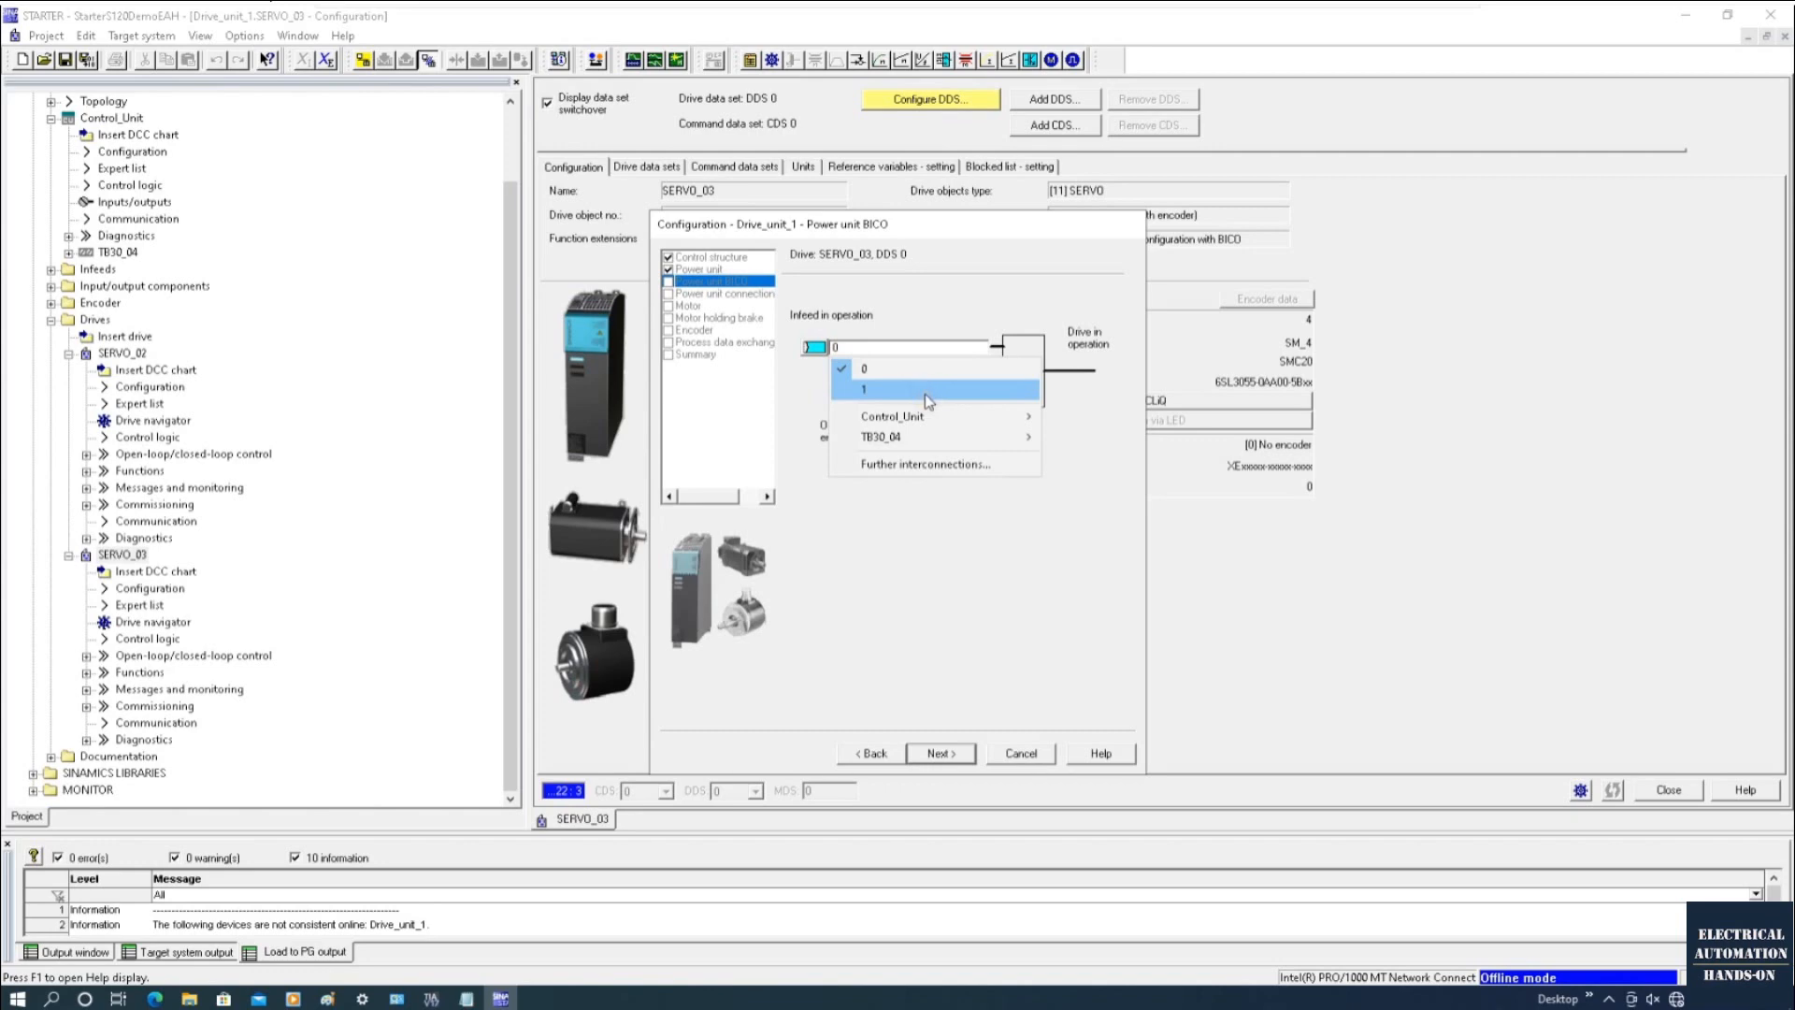
mouse_move(921, 436)
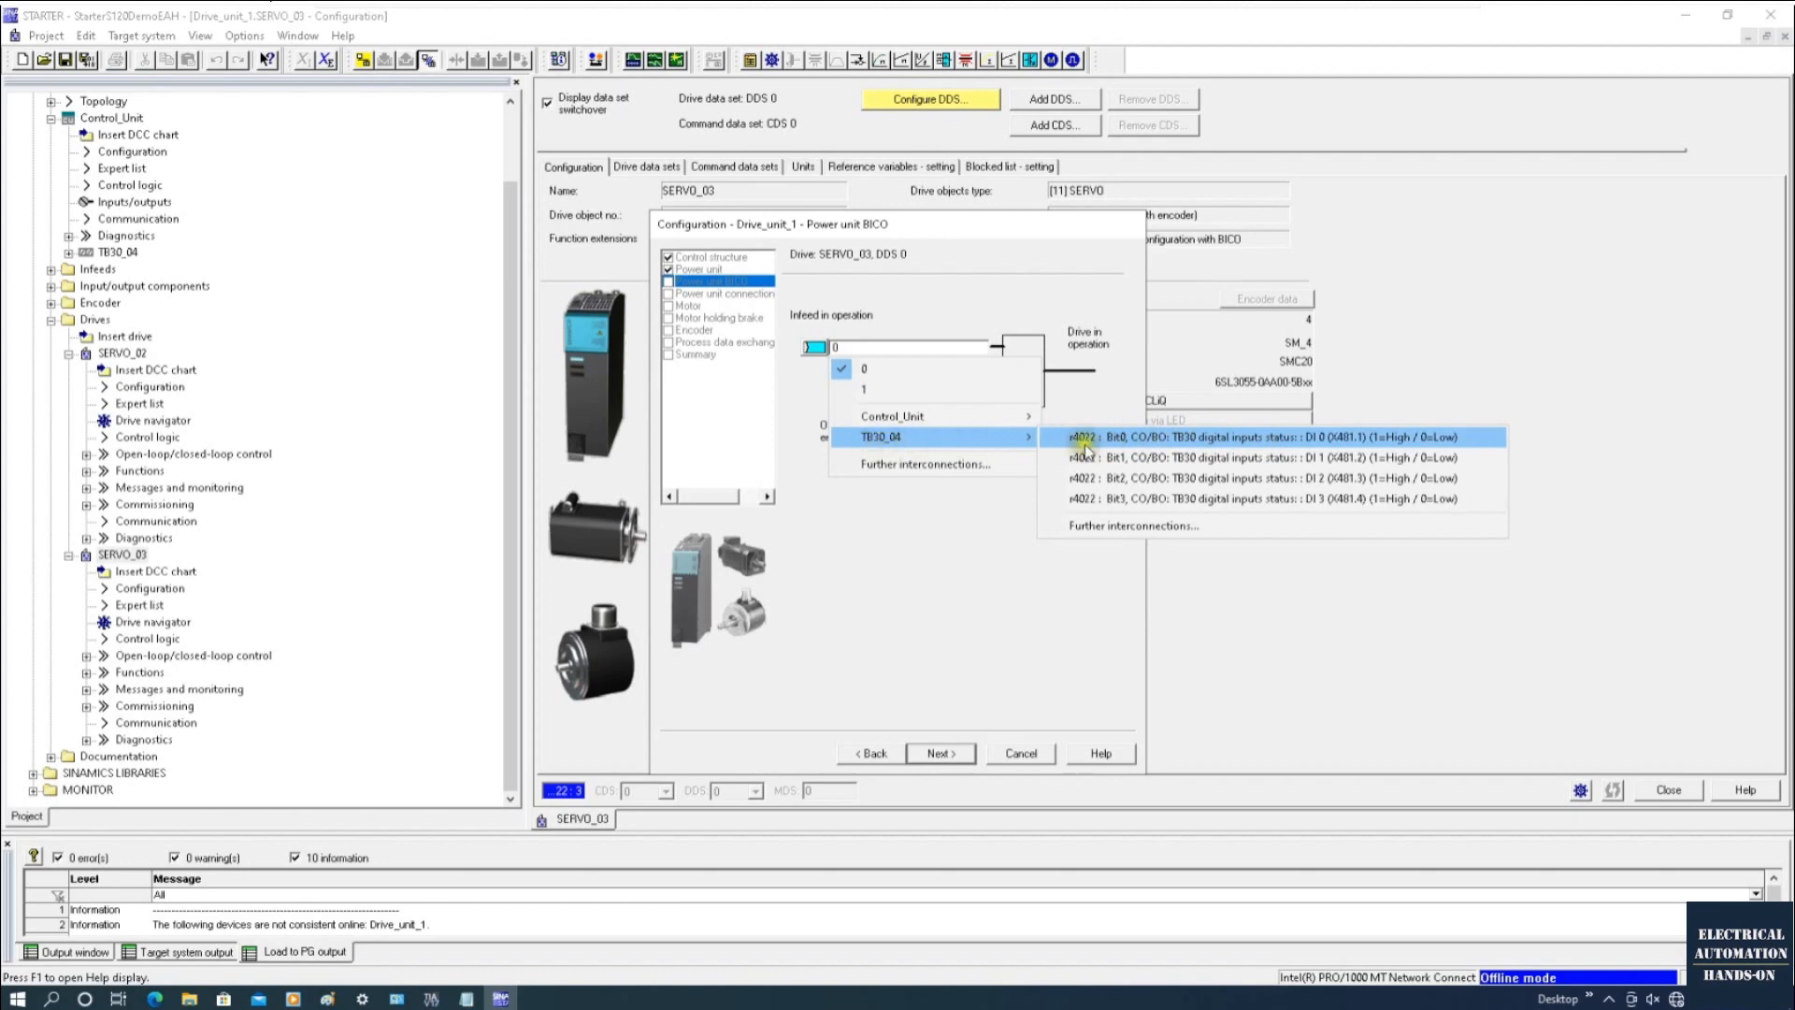
left_click(1120, 441)
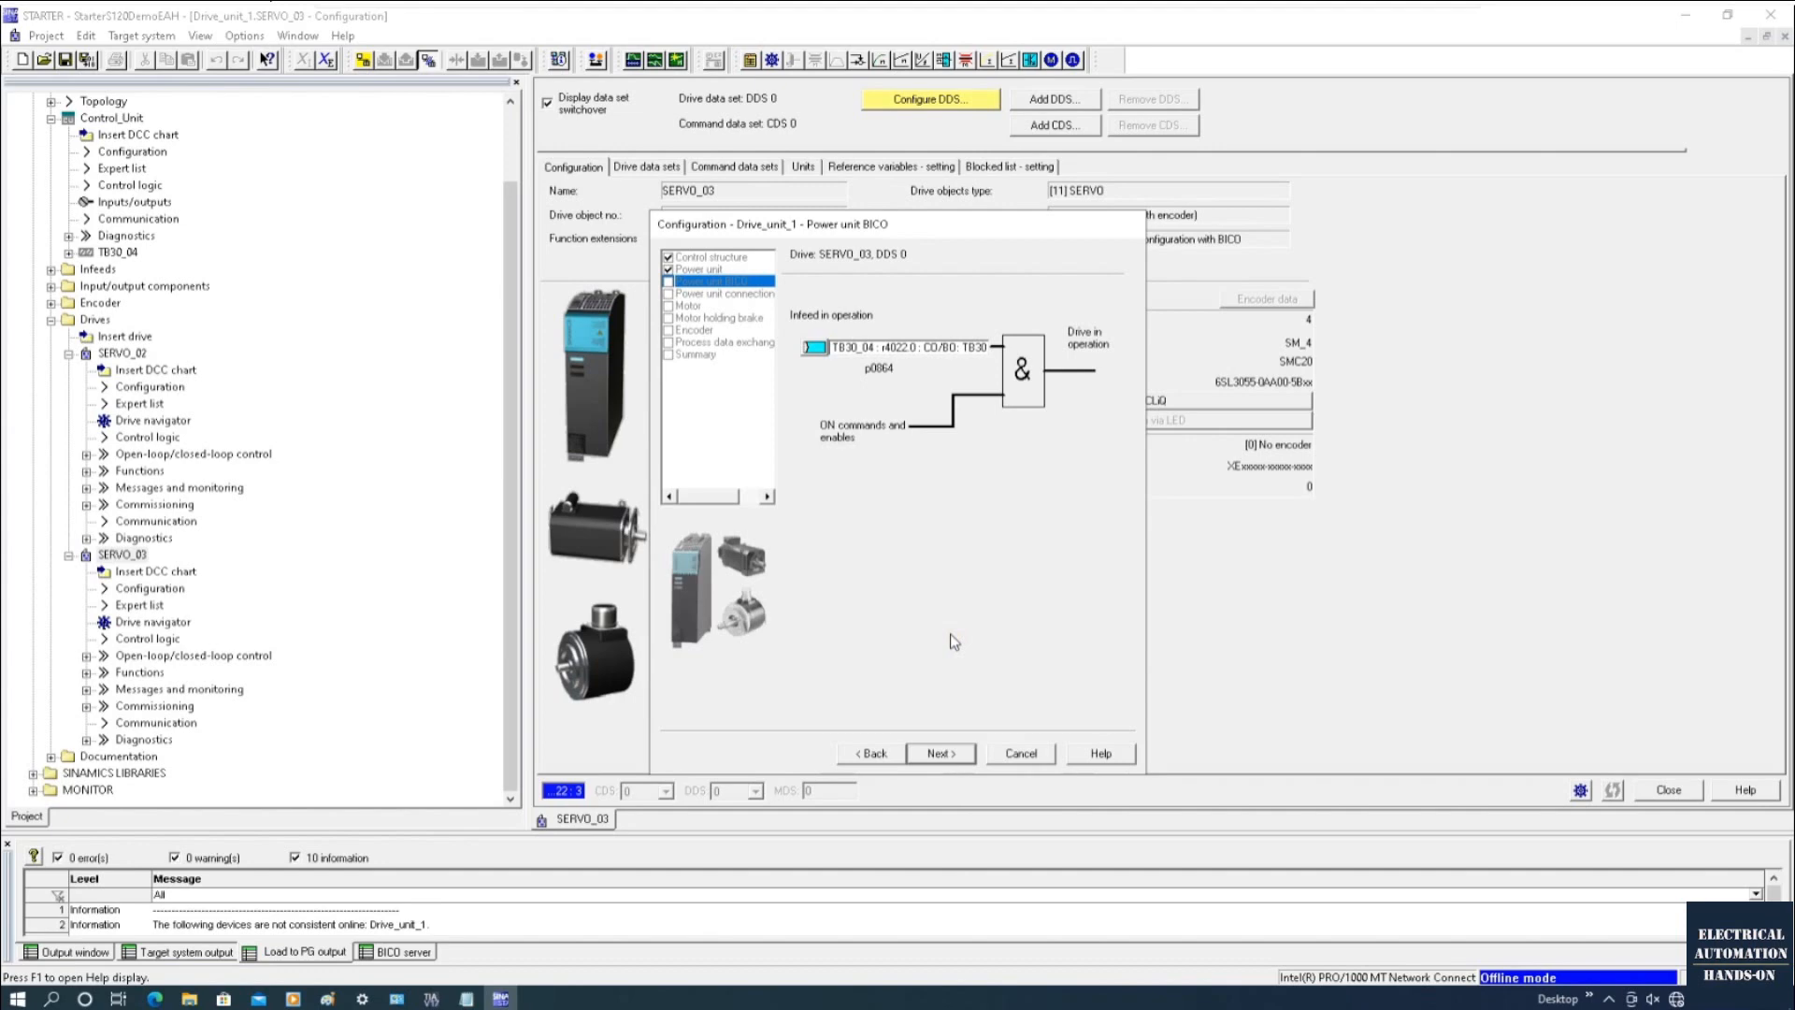
left_click(817, 352)
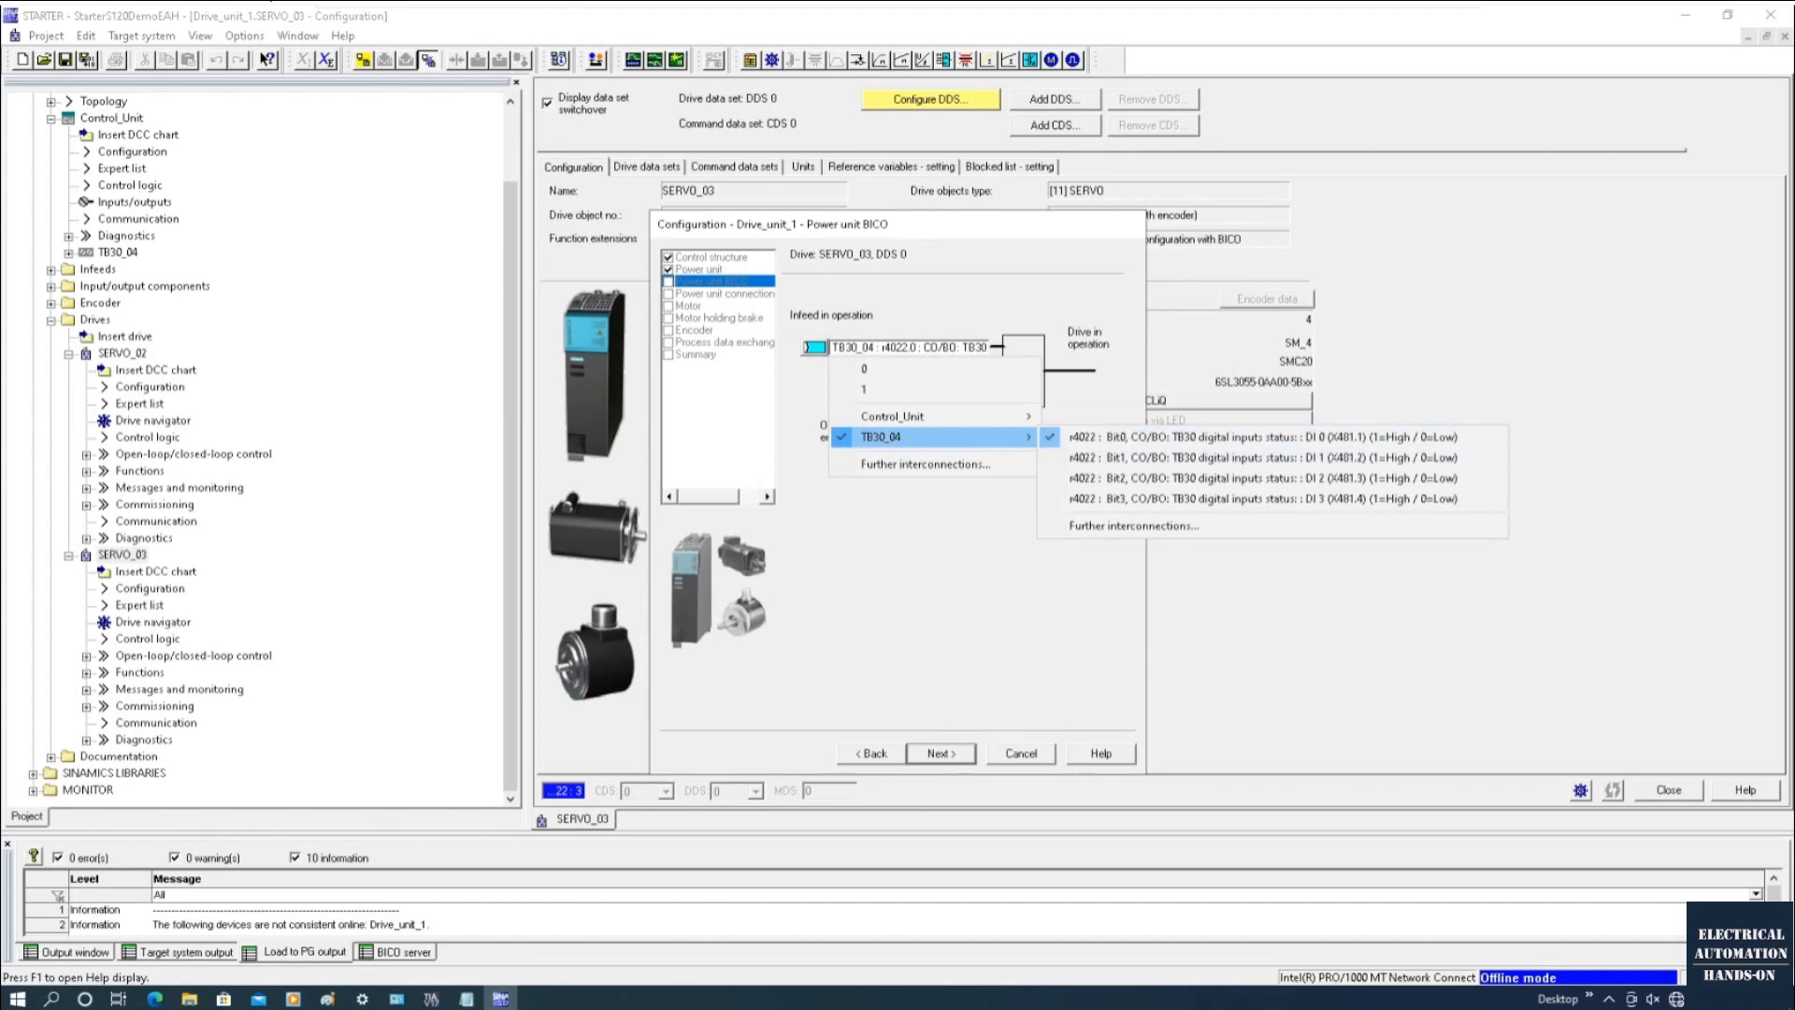
left_click(1208, 436)
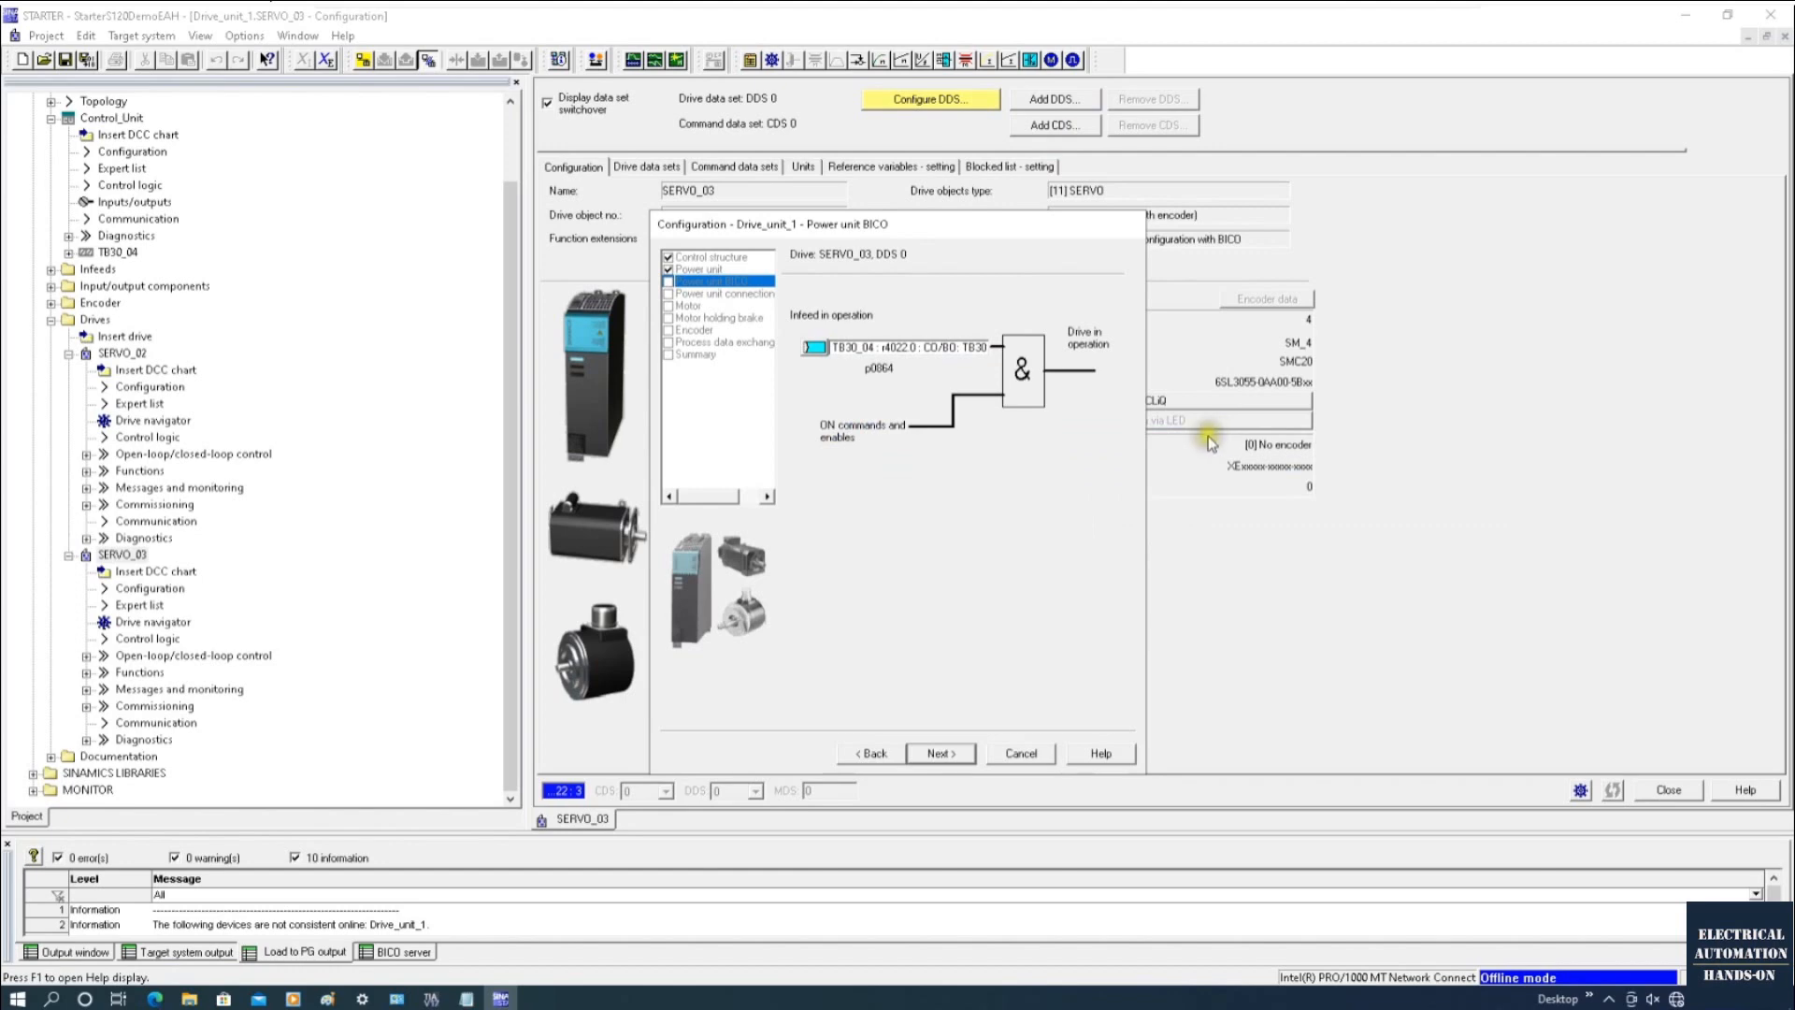
left_click(816, 346)
left_click(1074, 394)
left_click(939, 753)
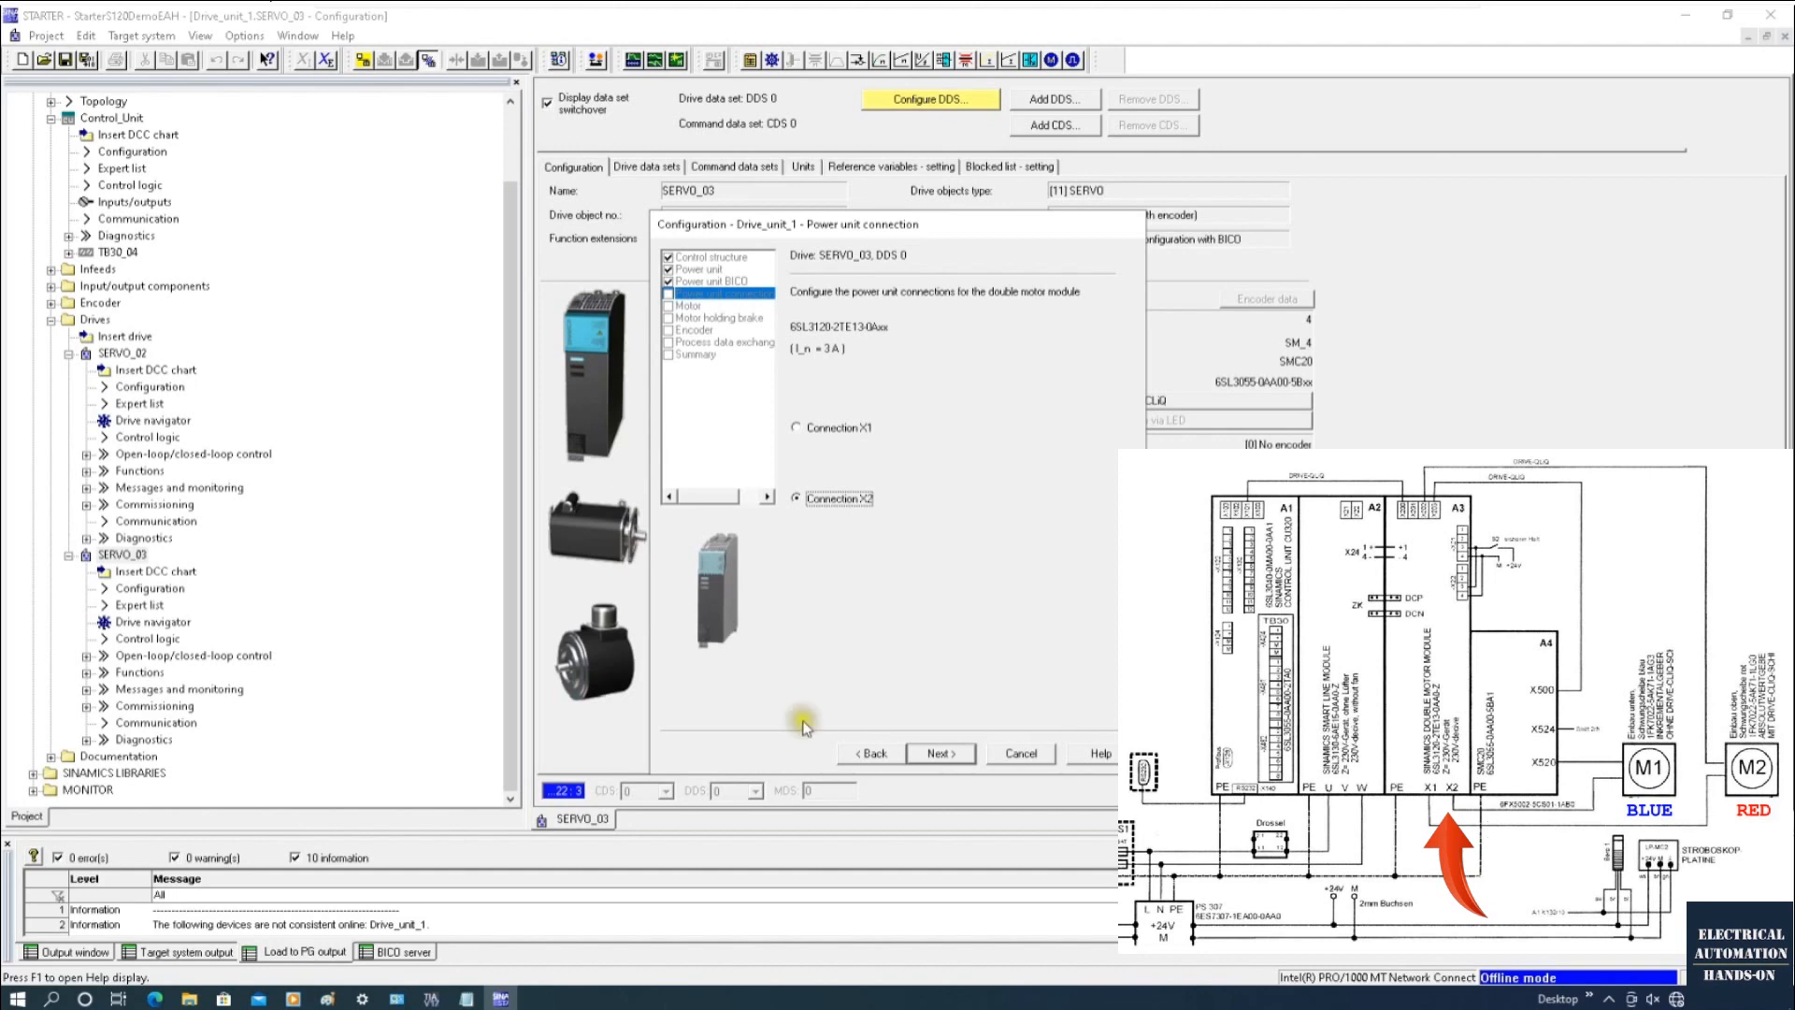
left_click(937, 755)
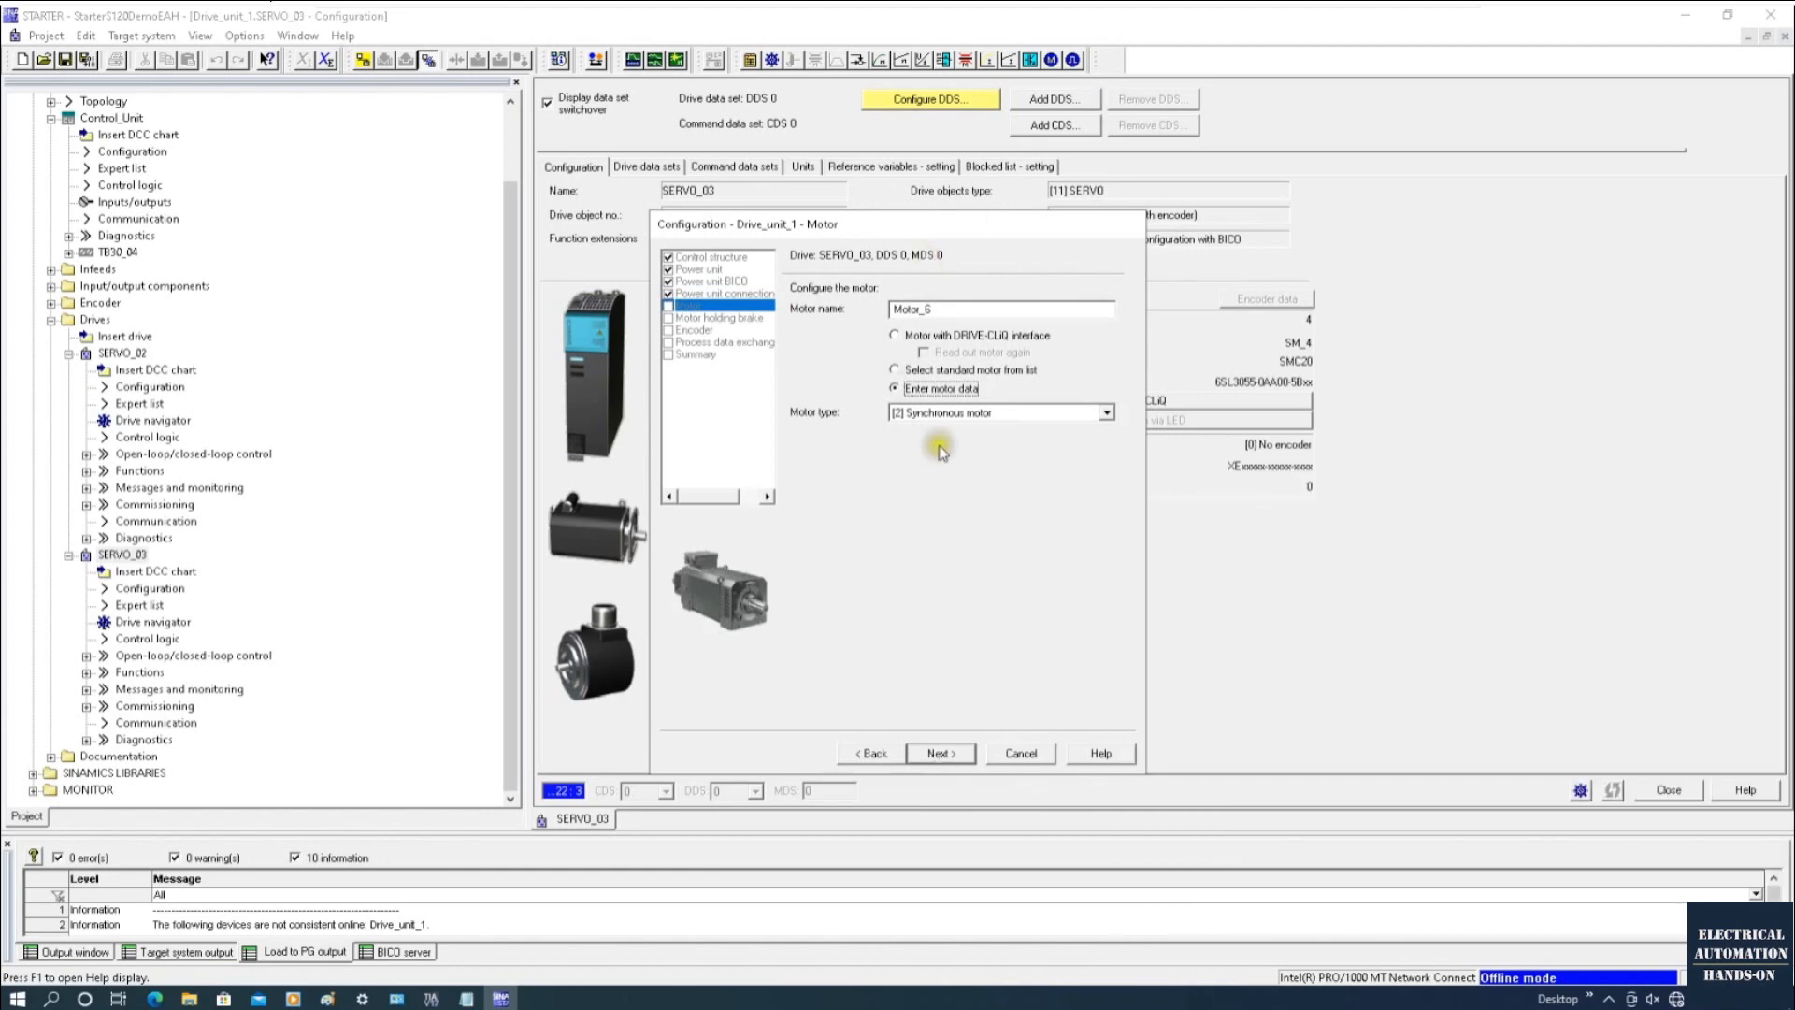
Step: Choose the standard 1FK7 synchronous motor 1FK7022-xAK7x-xxxx from the motor list for SERVO_03
left_click(977, 413)
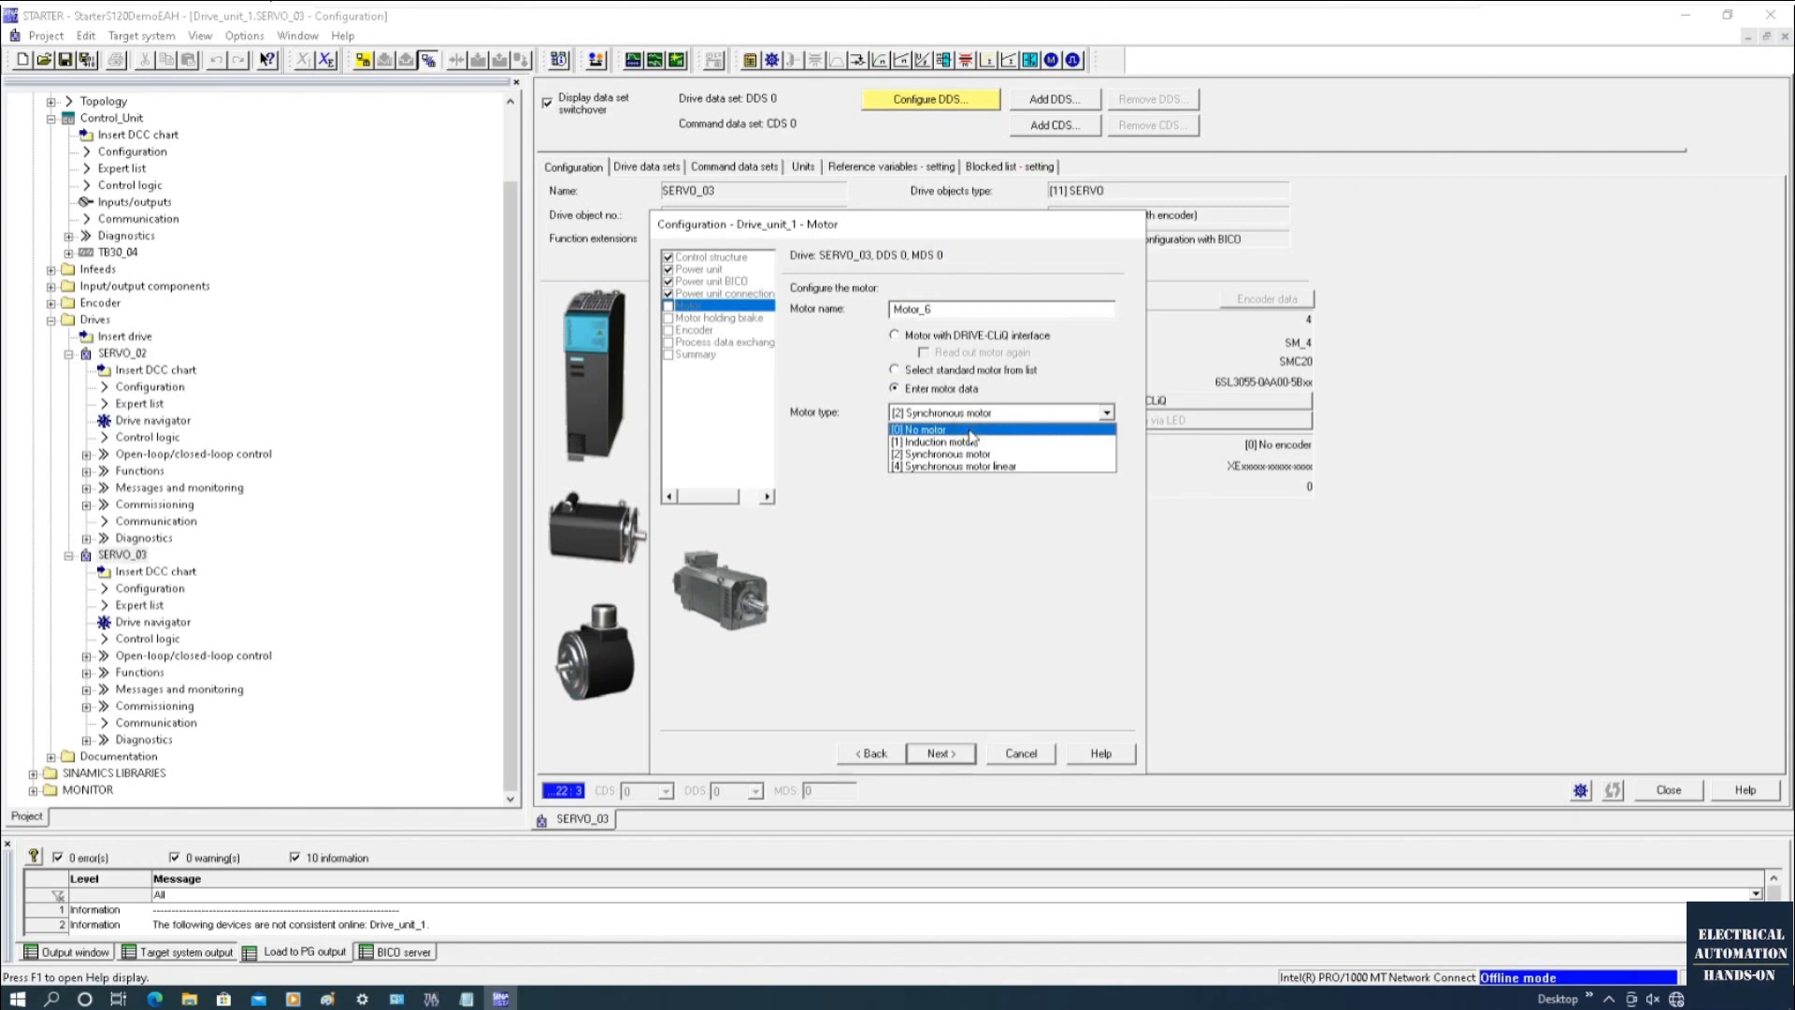
left_click(946, 370)
left_click(946, 370)
left_click(977, 412)
left_click(1003, 620)
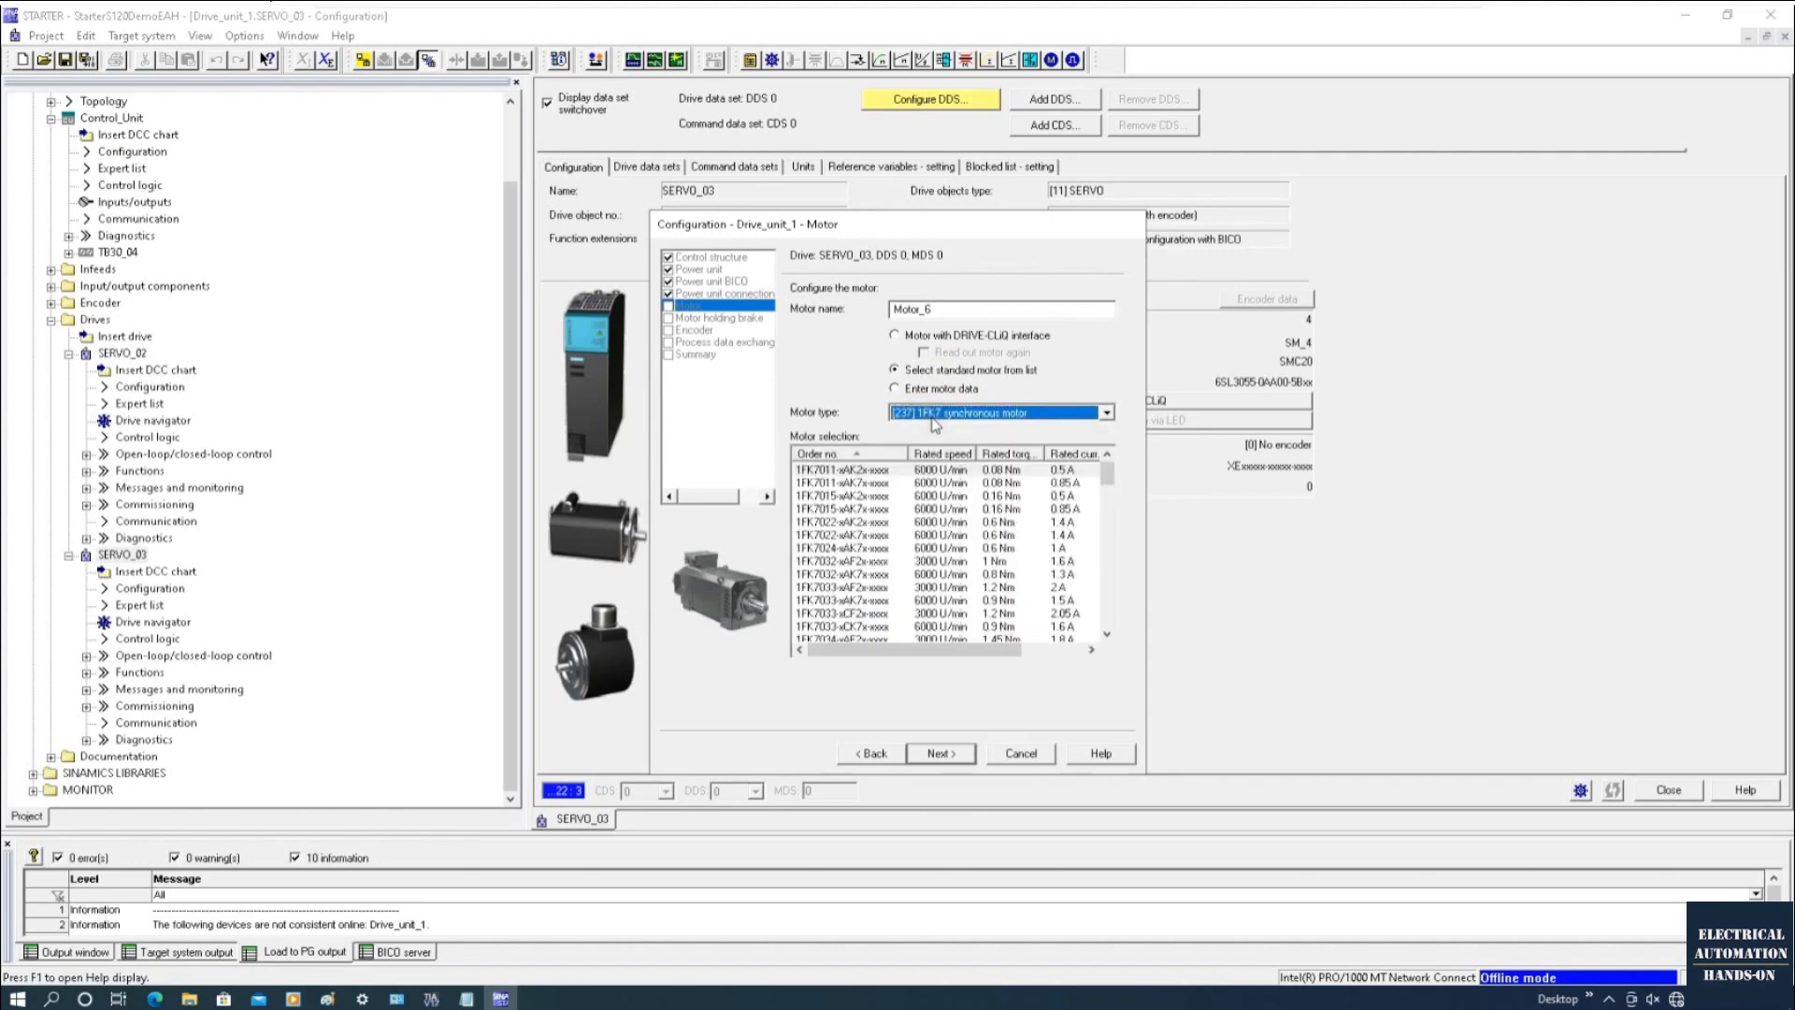
left_click(879, 521)
left_click(881, 537)
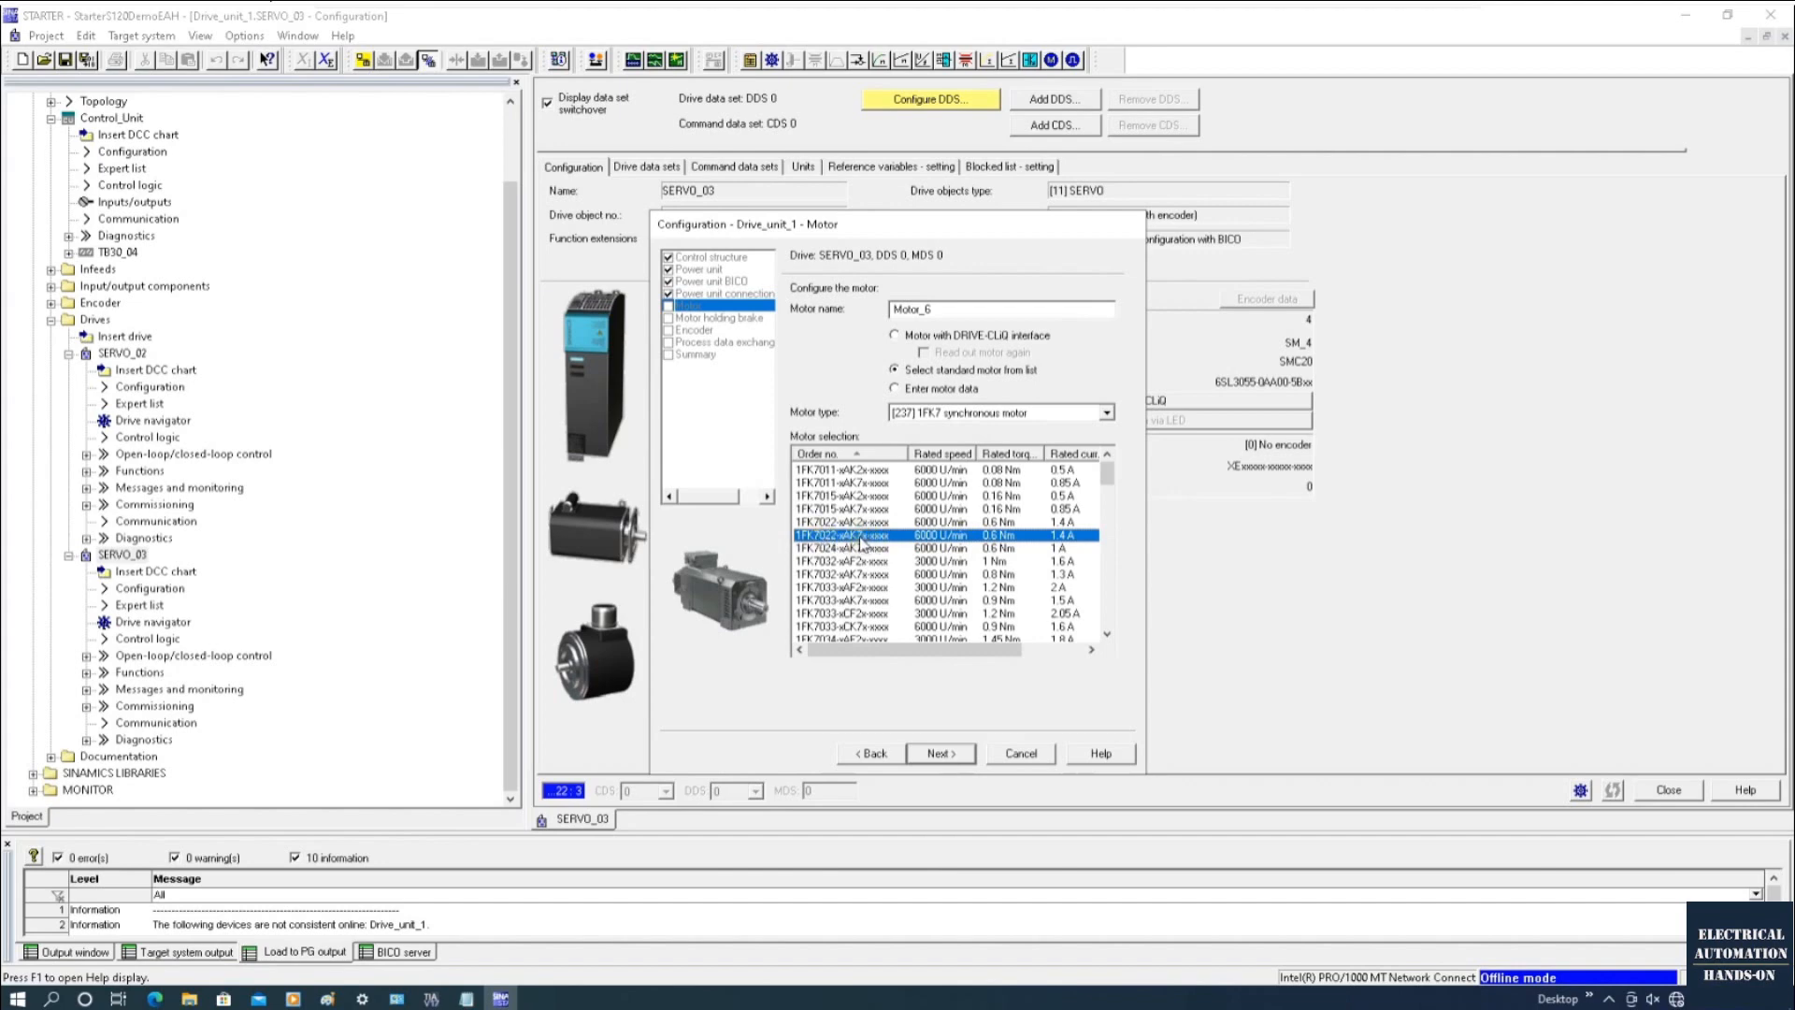
left_click(950, 762)
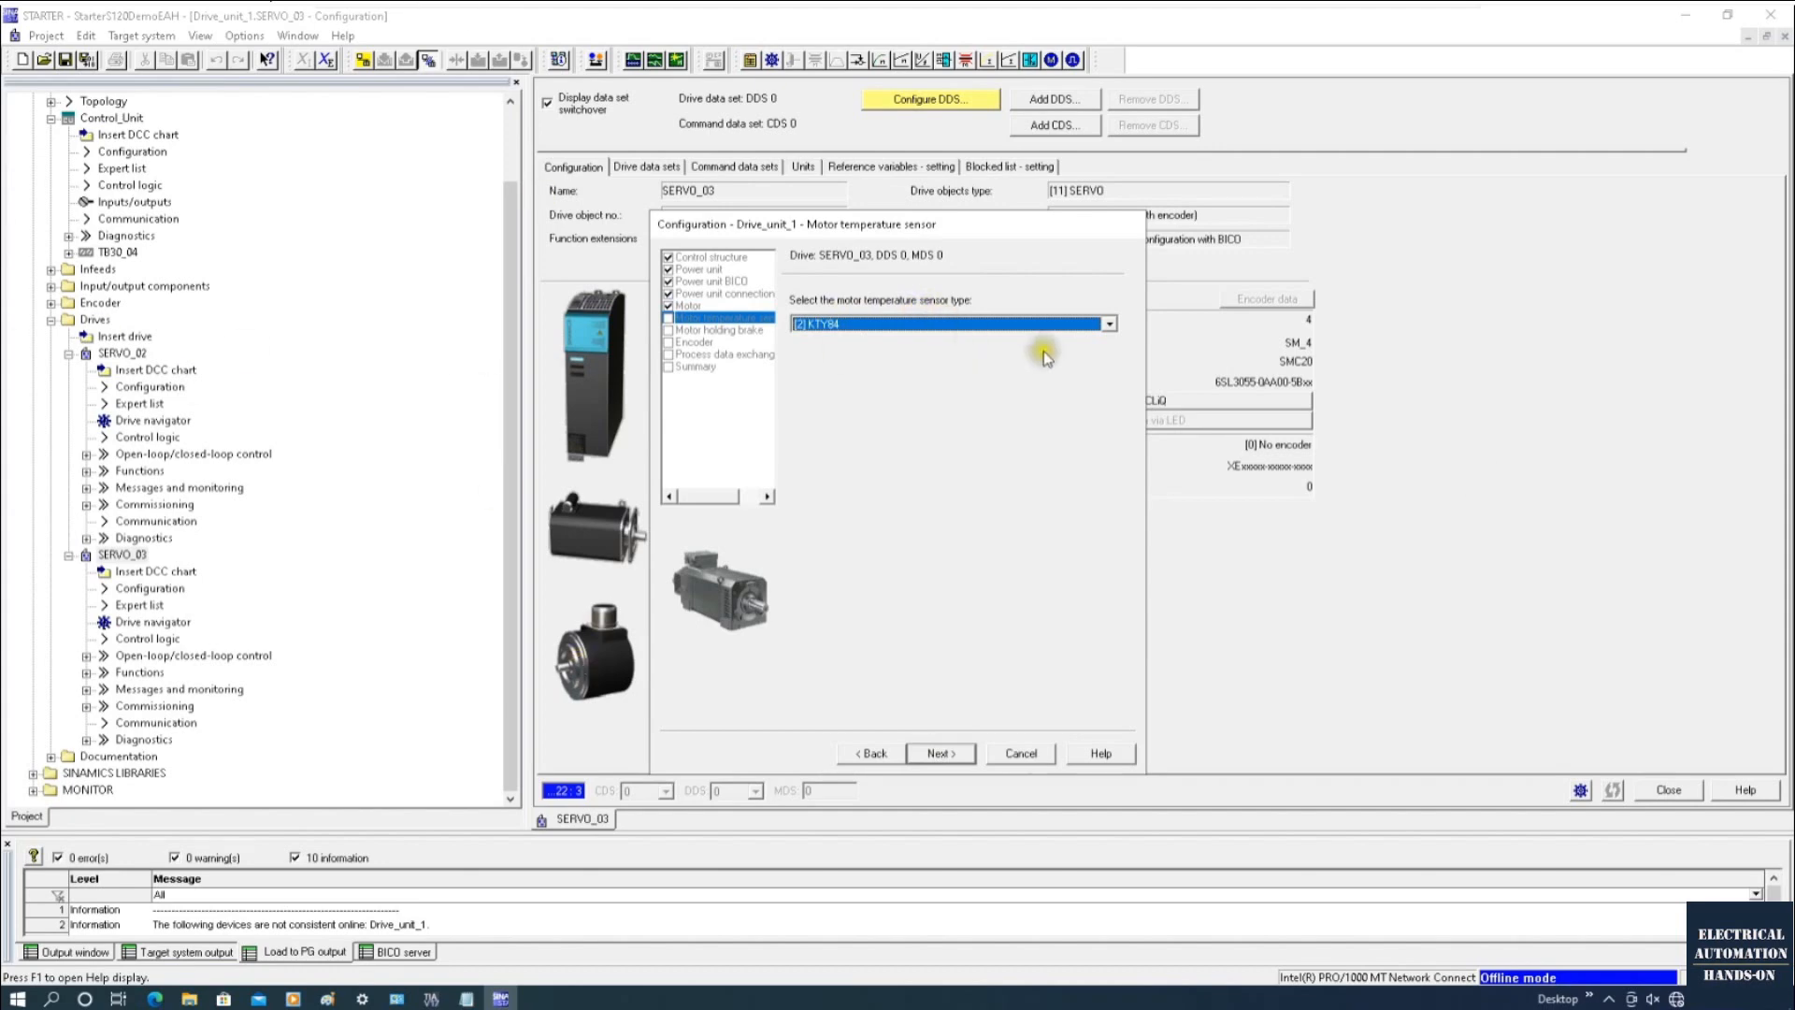
Step: Set SERVO_03's motor temperature sensor type to No sensor and keep the motor holding brake unused
left_click(1110, 324)
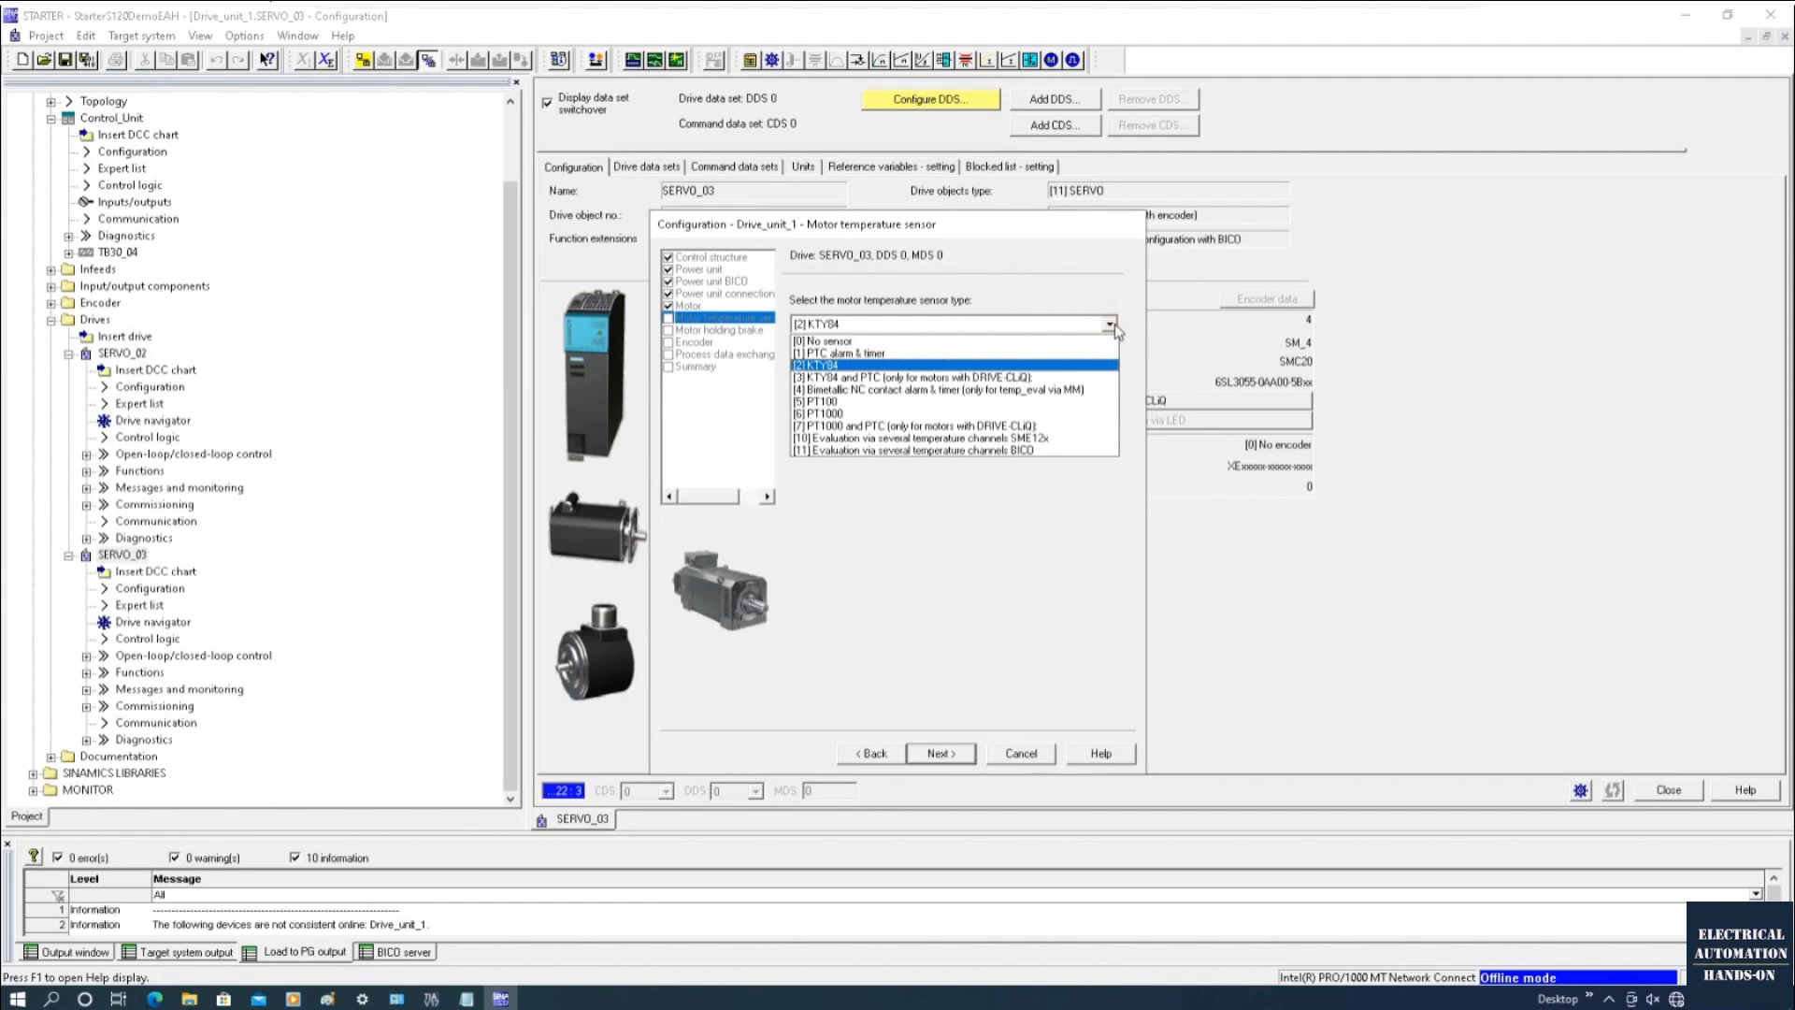
left_click(830, 341)
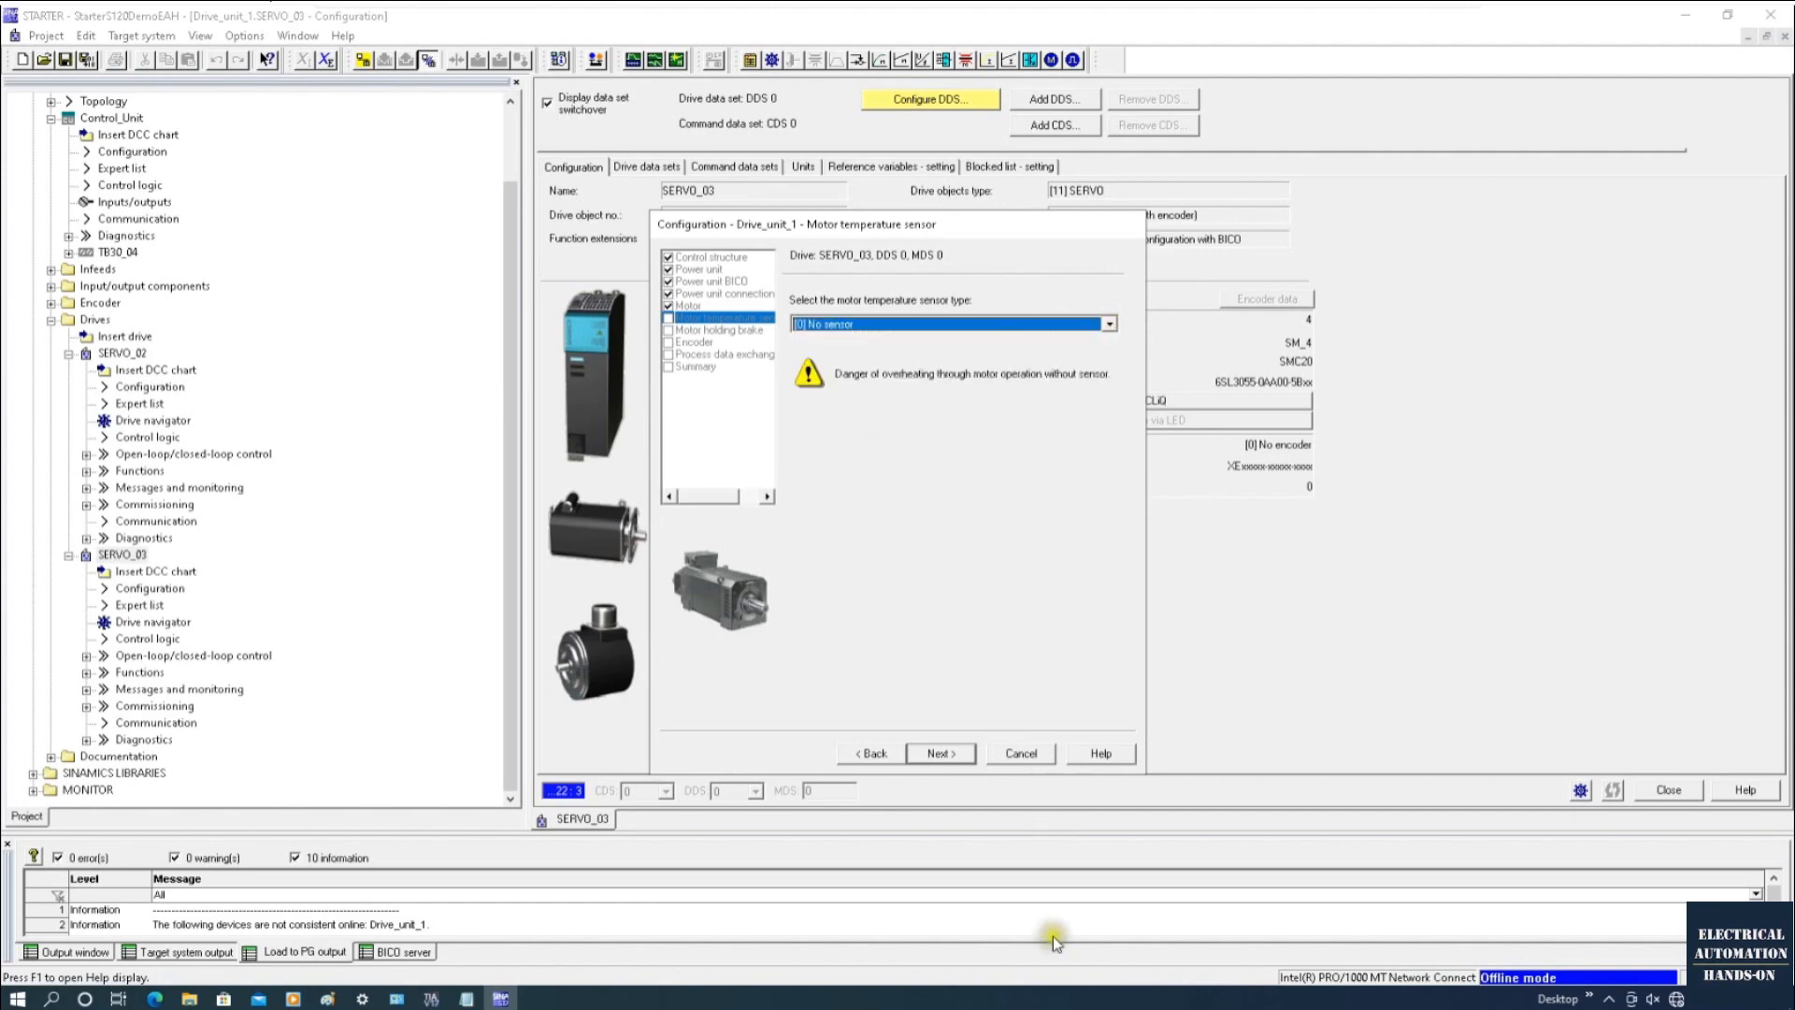
left_click(942, 753)
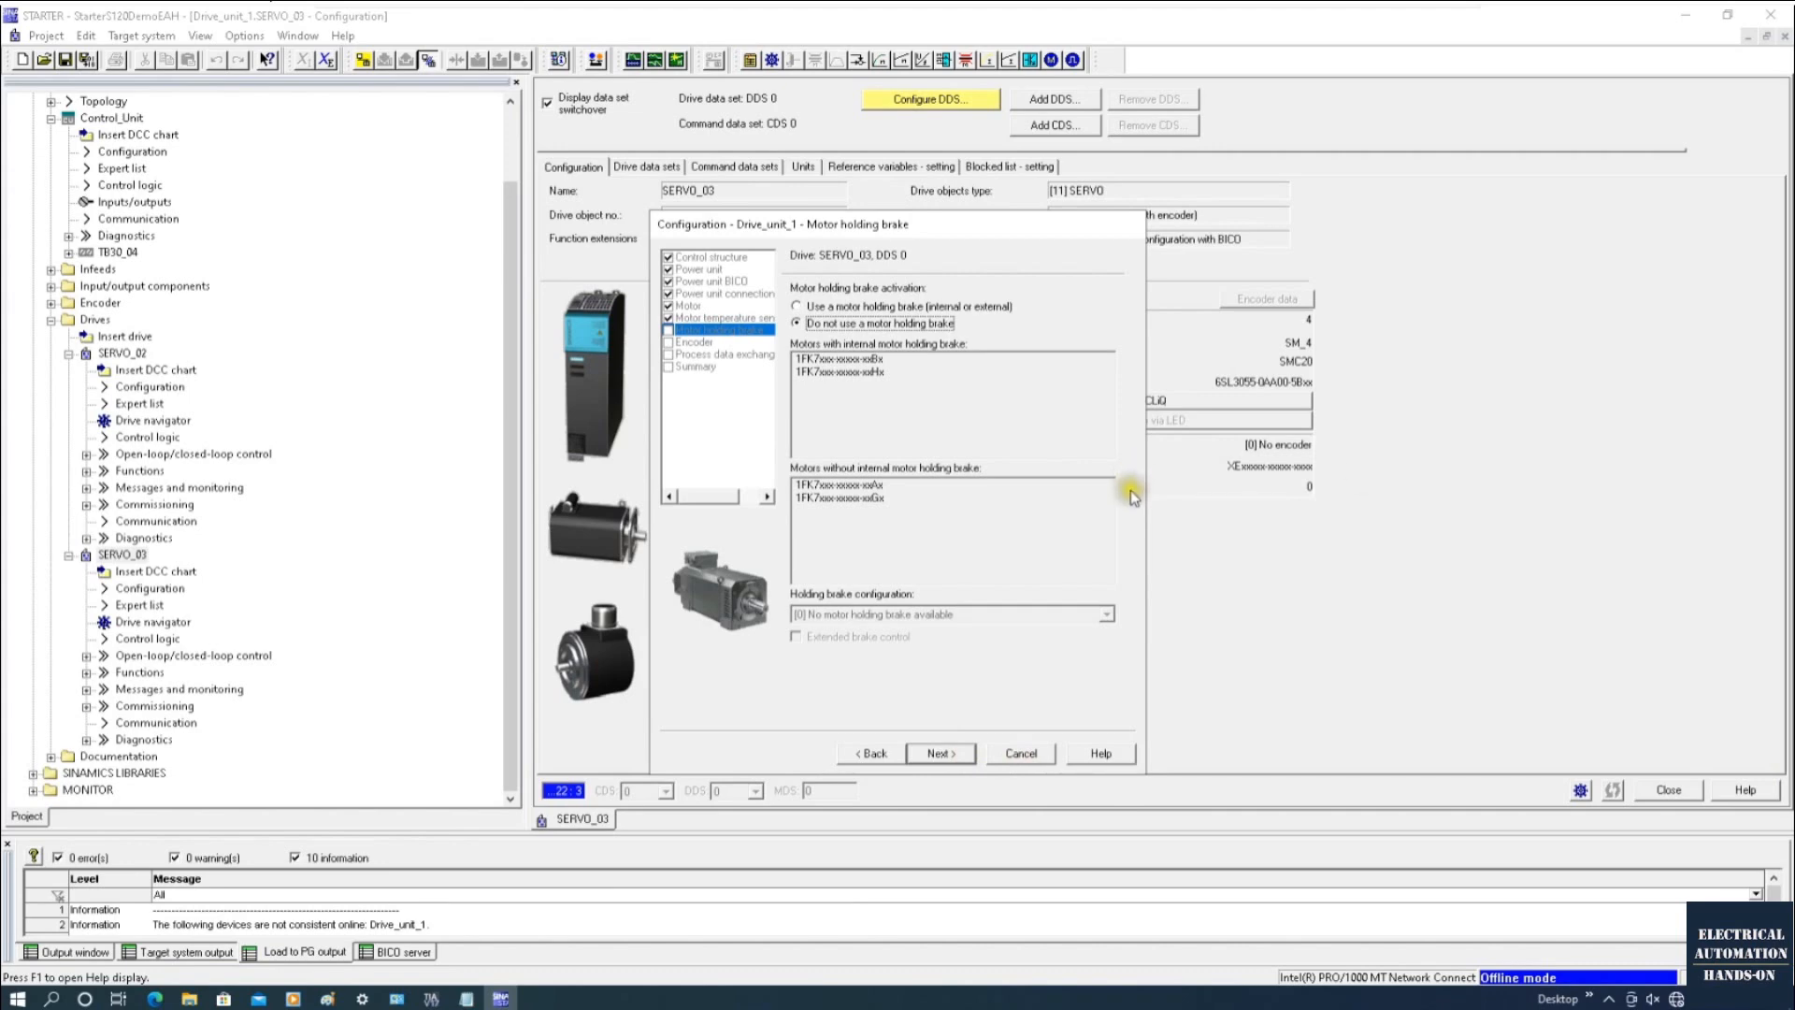
left_click(946, 756)
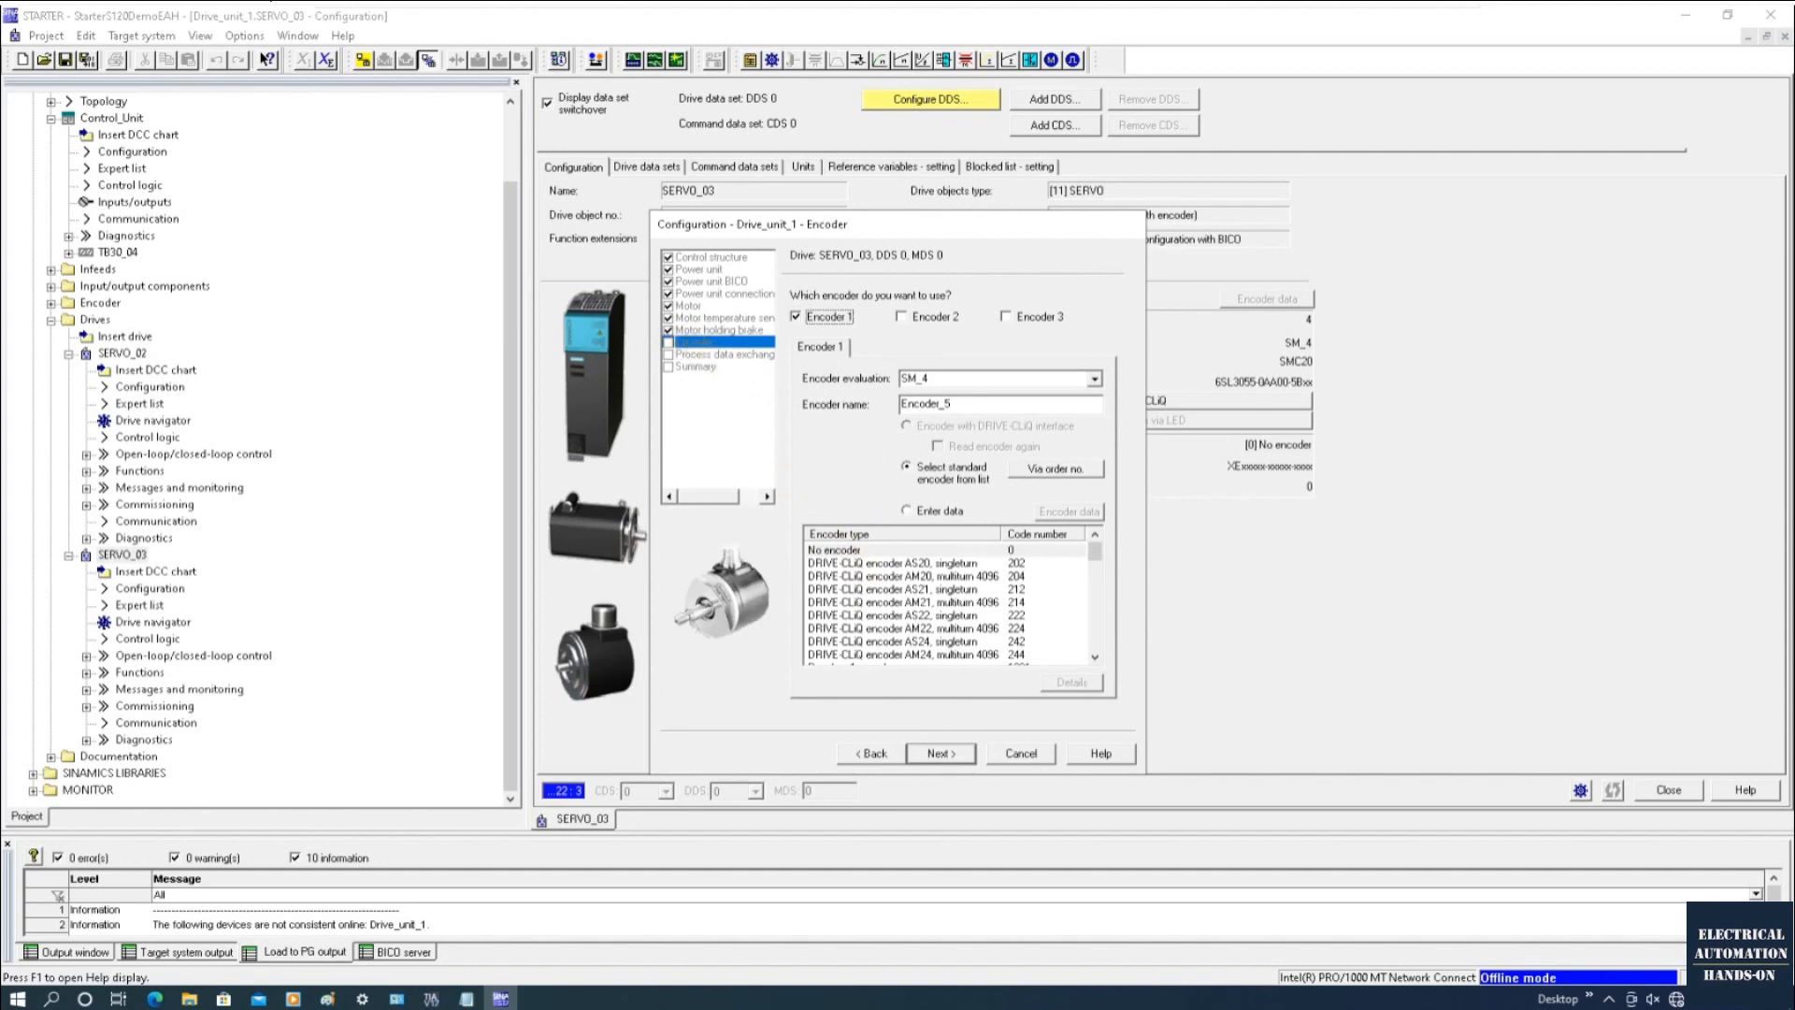
Step: Select Encoder 1 via the motor order number as the sin/cos incremental C/D encoder, 2048 S/R, code 2001
left_click(1094, 379)
left_click(1090, 391)
left_click(923, 512)
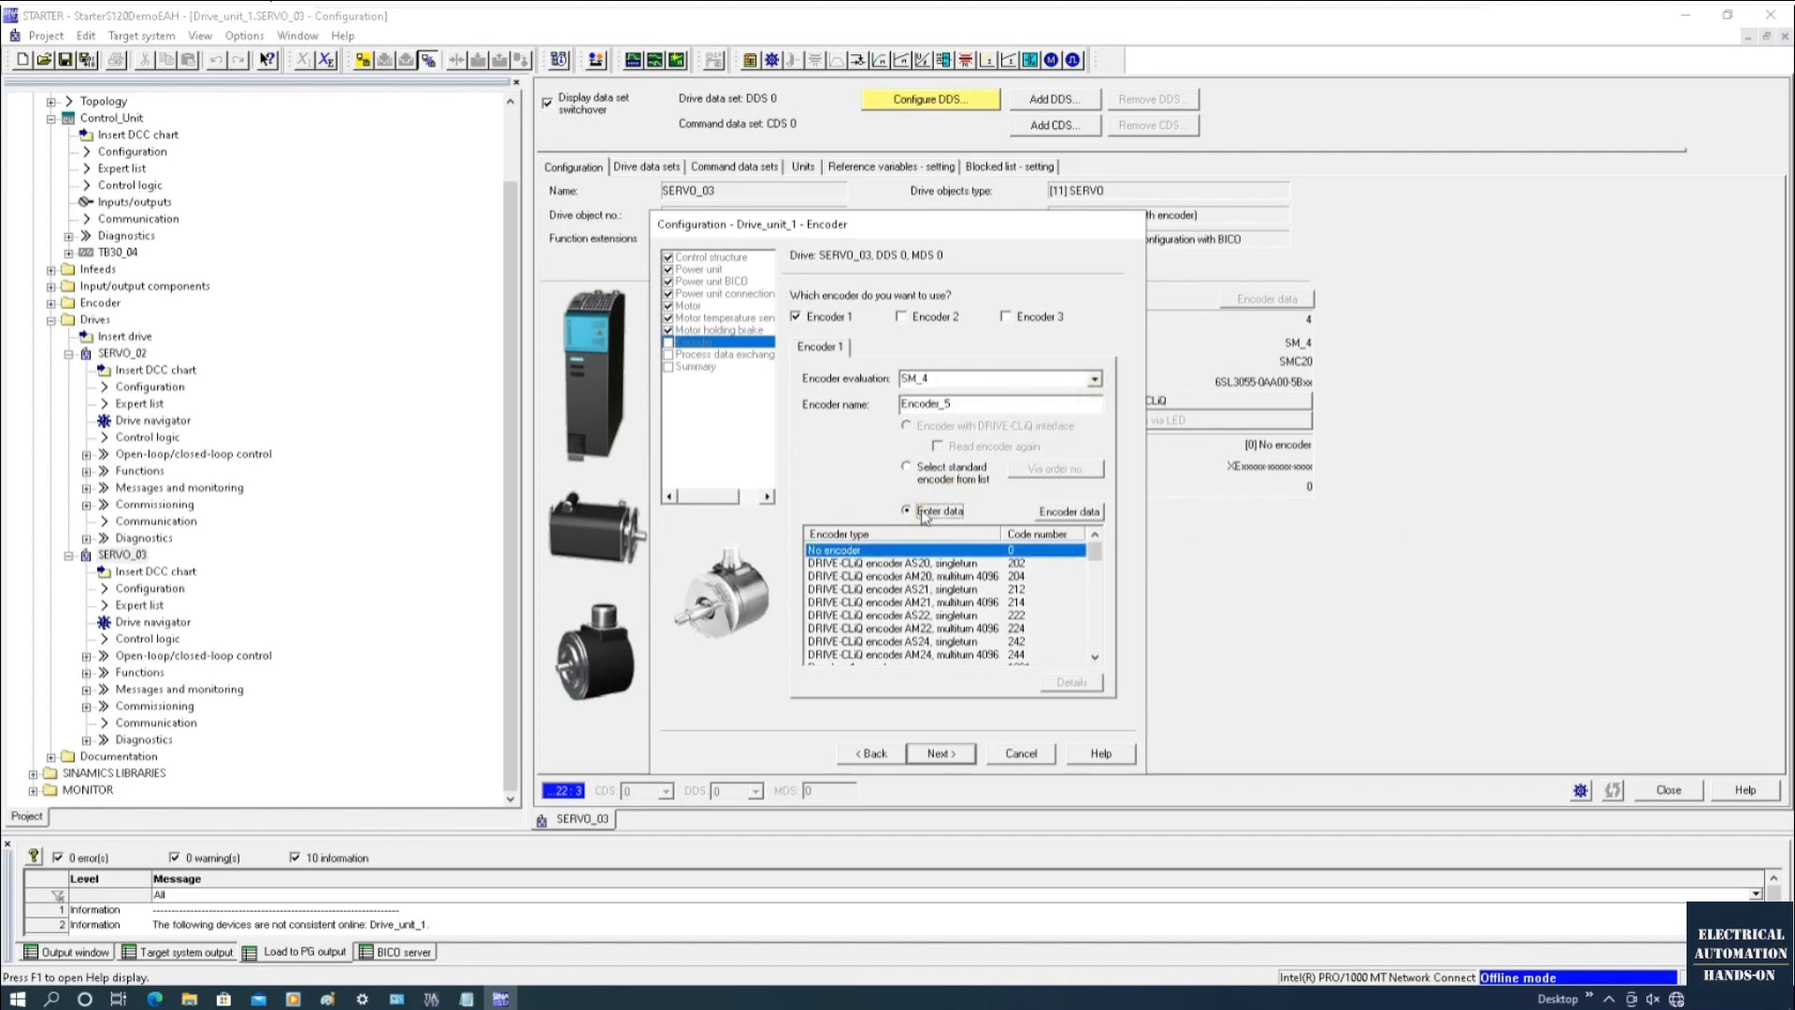
left_click(942, 477)
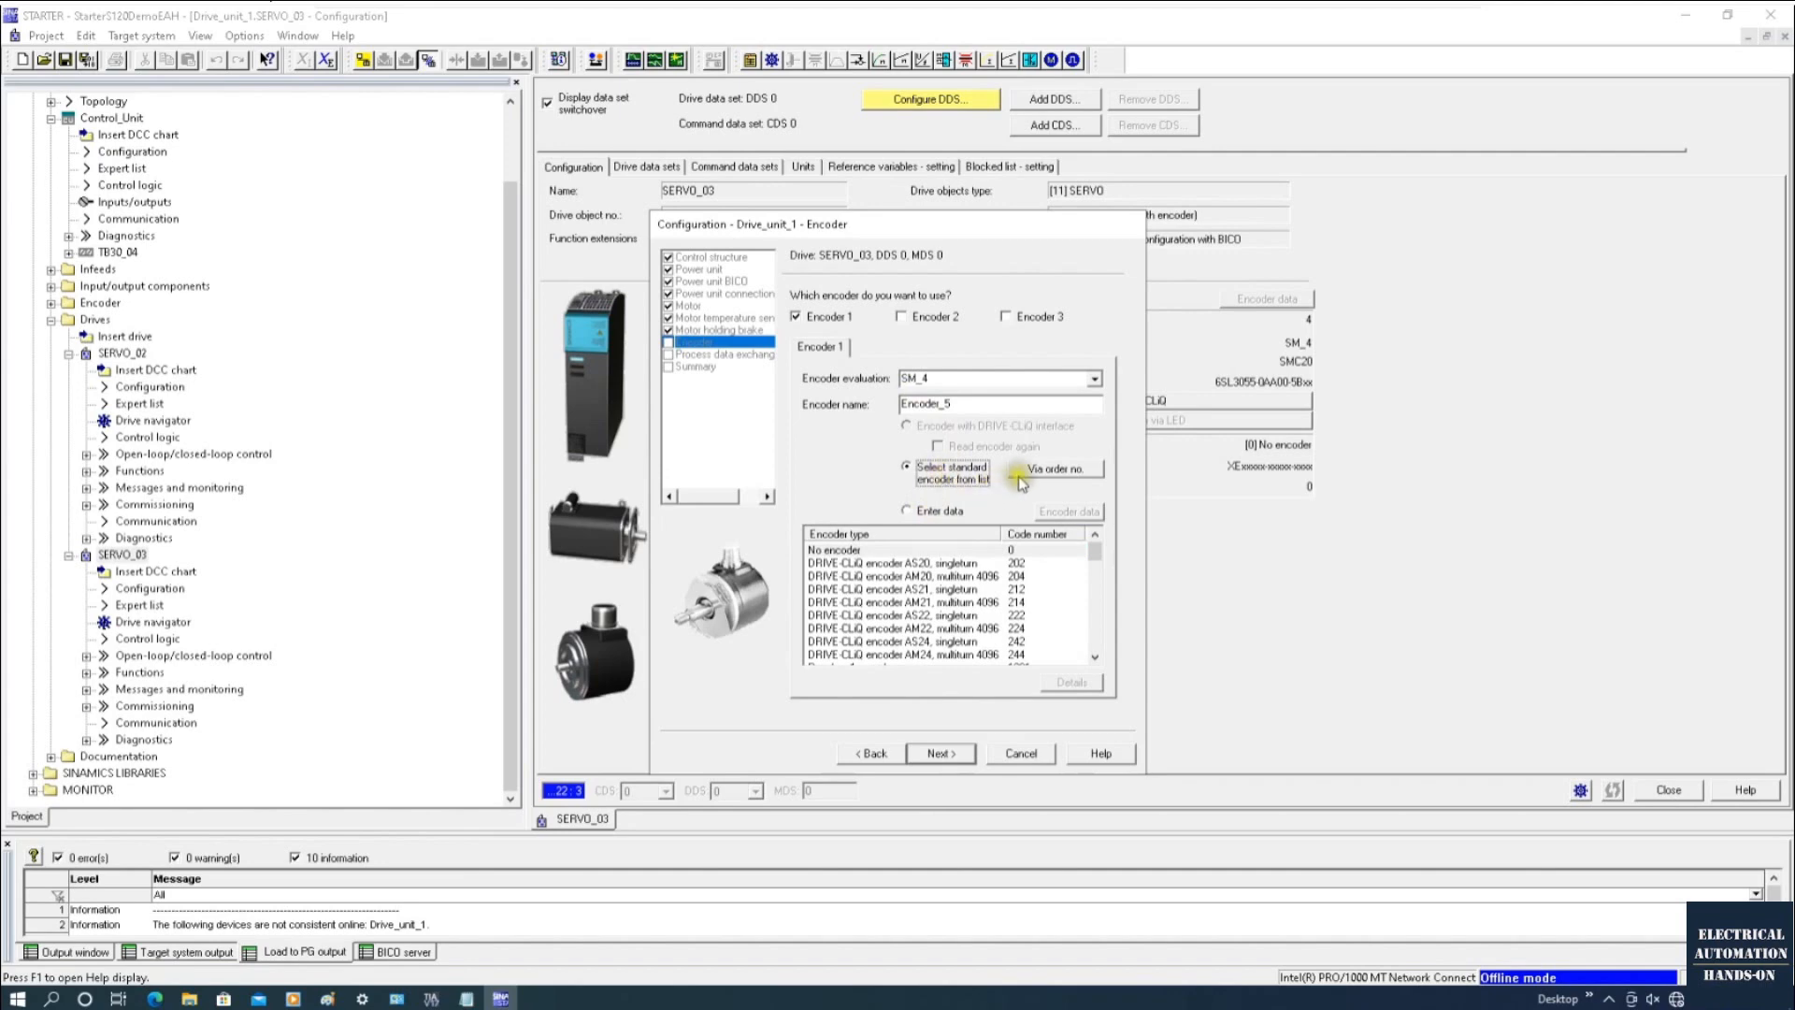
left_click(1047, 472)
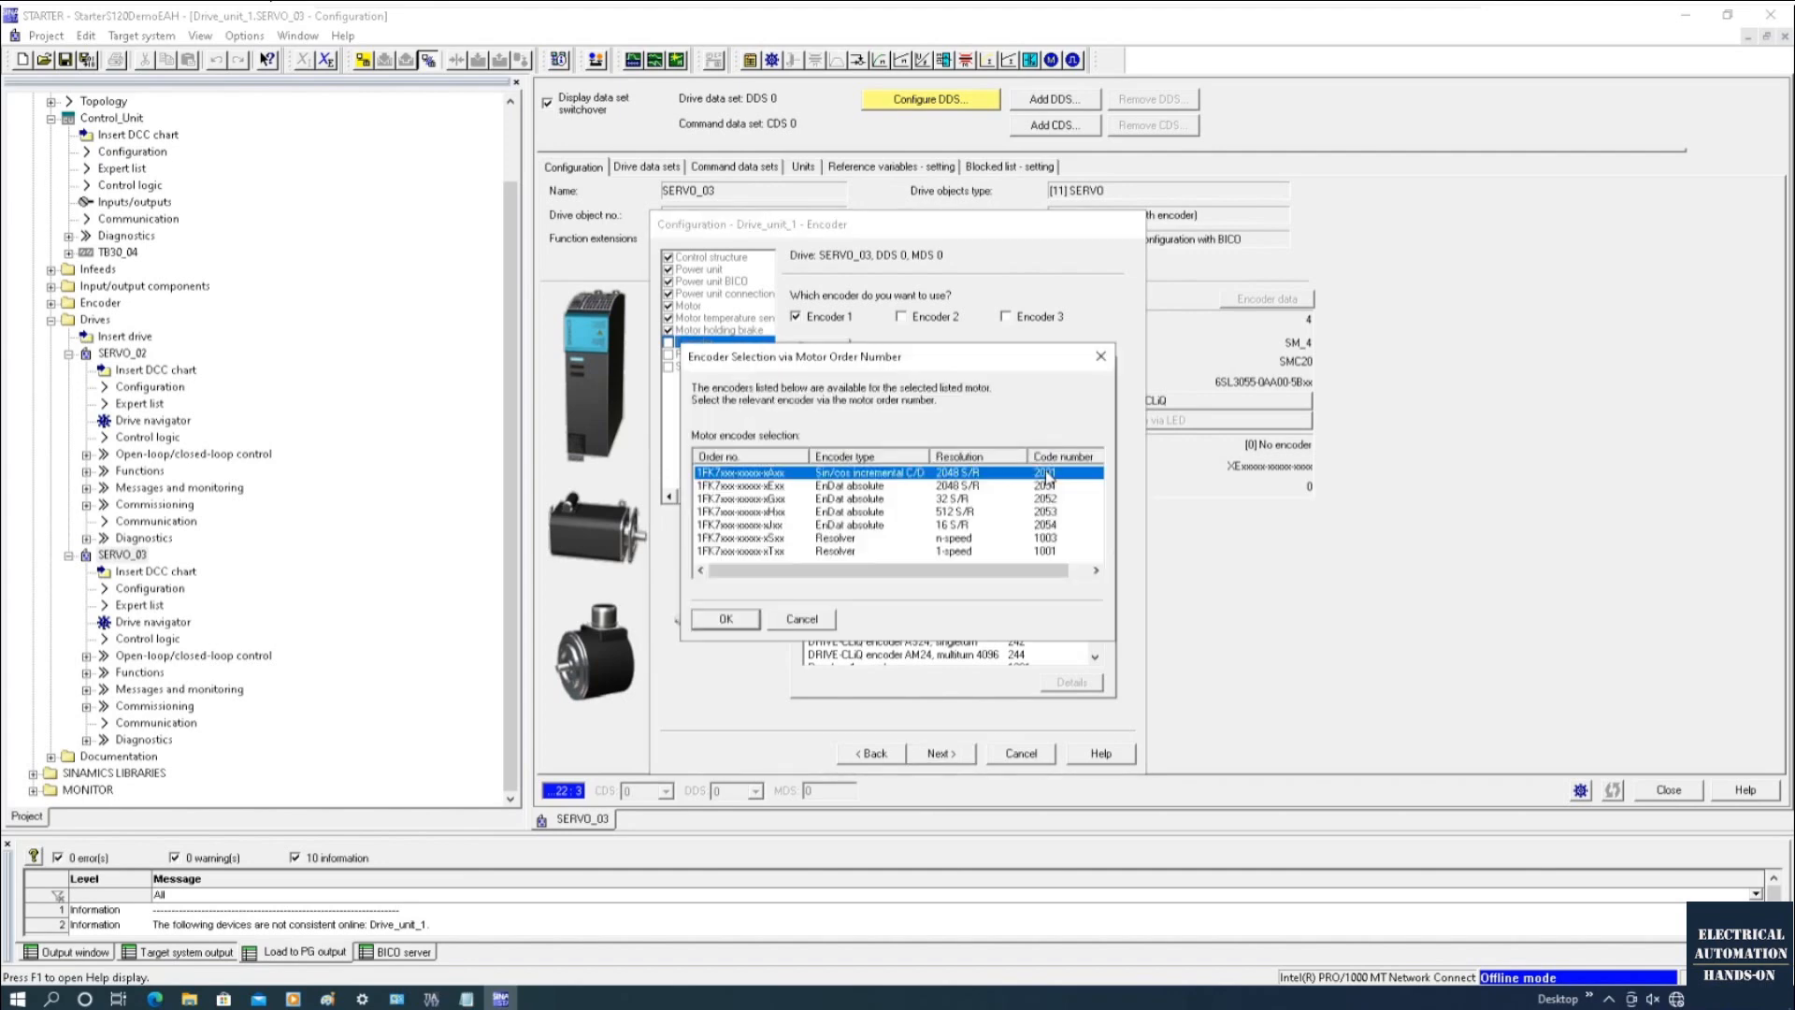
left_click_drag(1034, 352, 1496, 411)
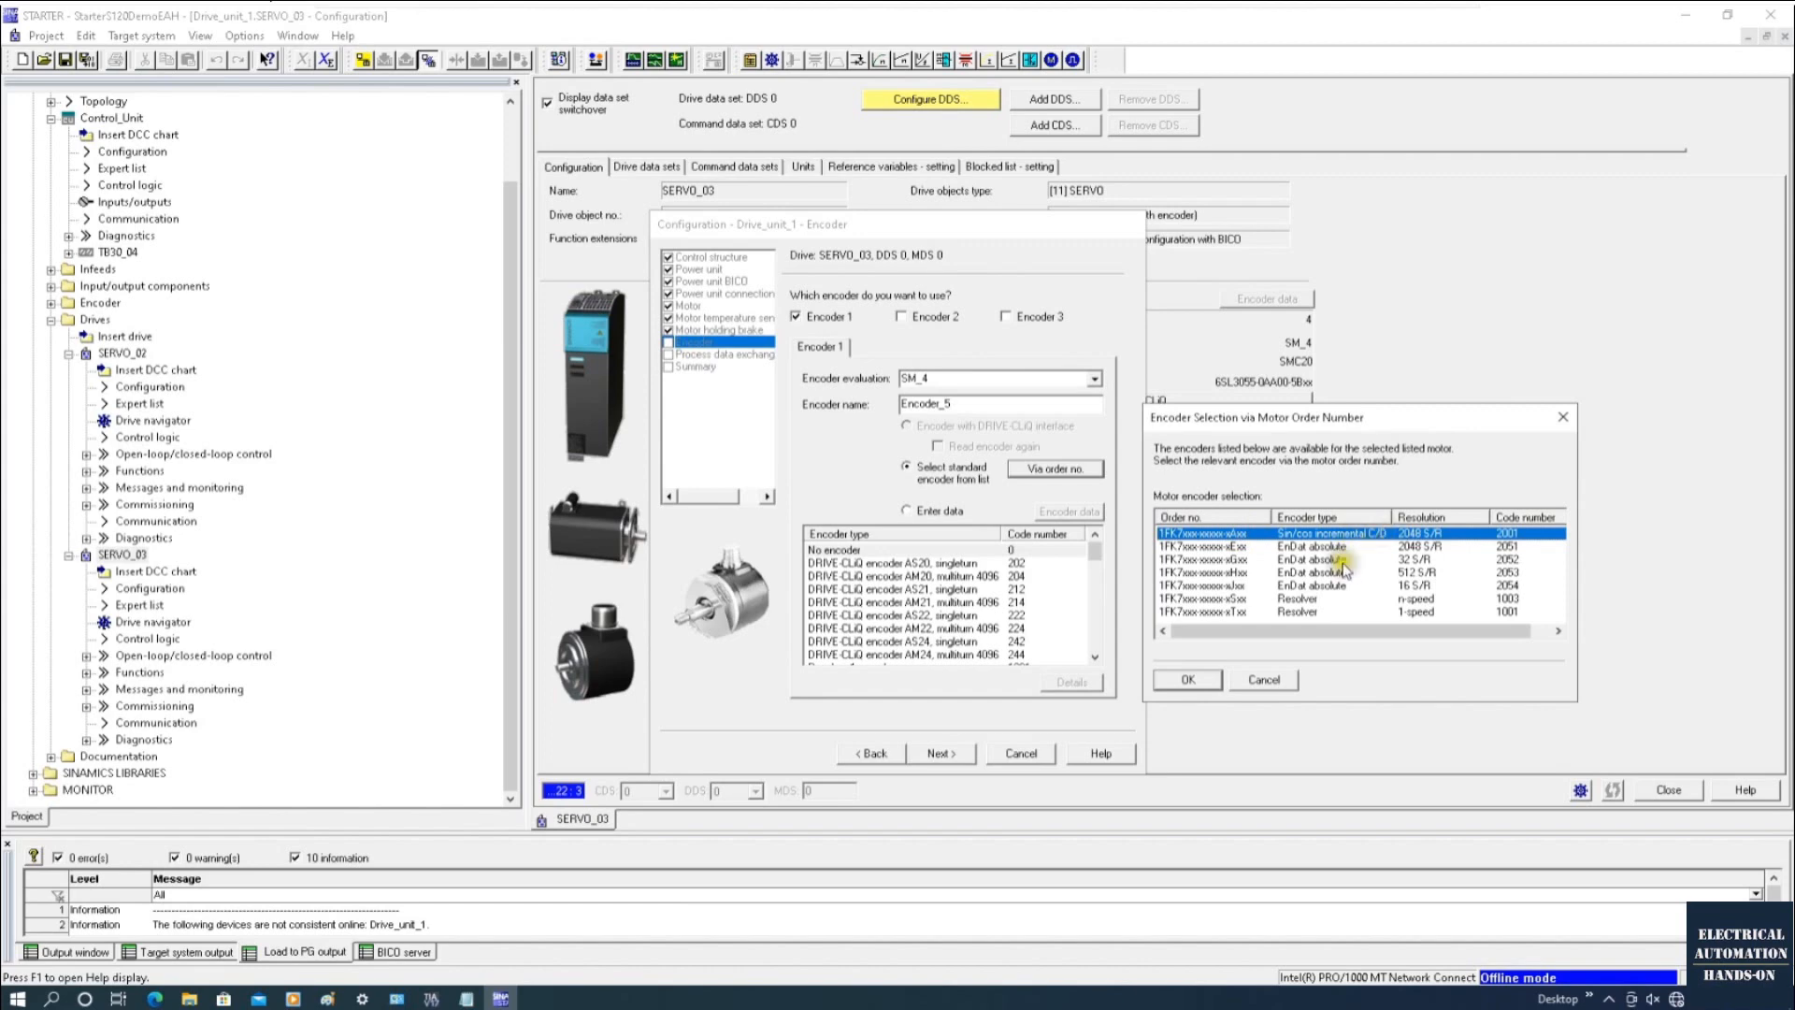
left_click(1191, 682)
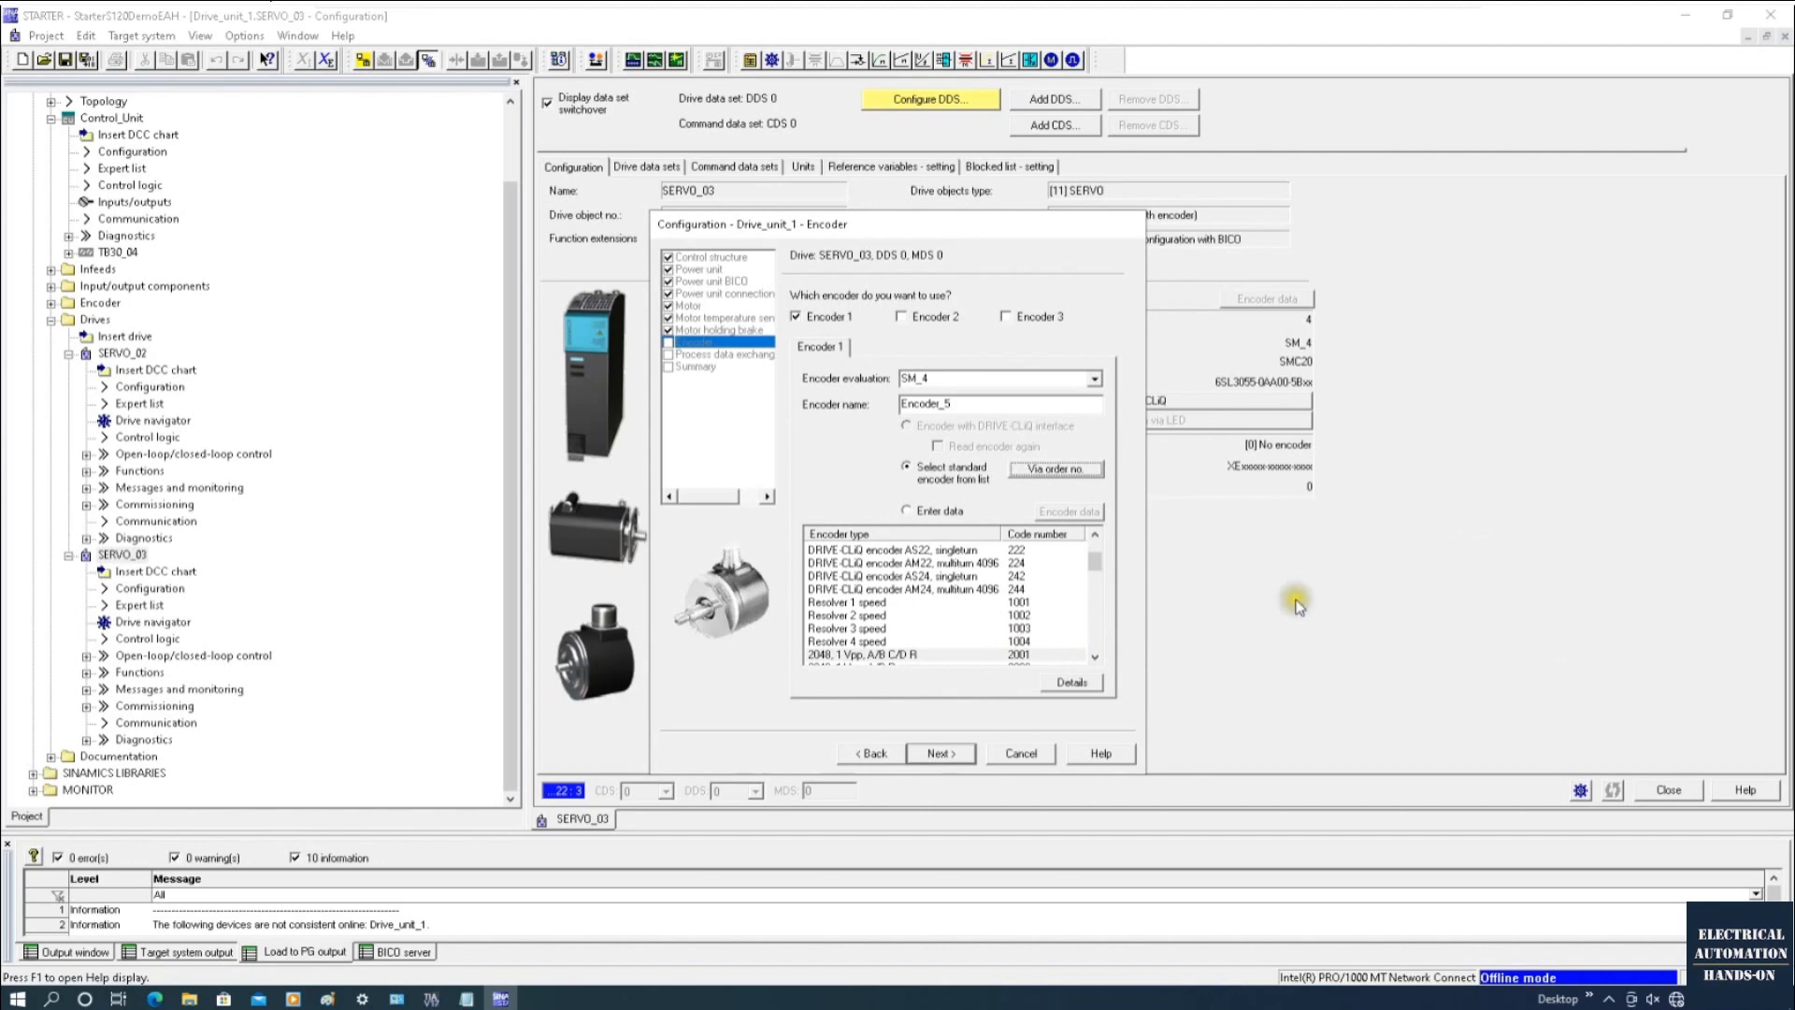
scroll(914, 617, "down", 1)
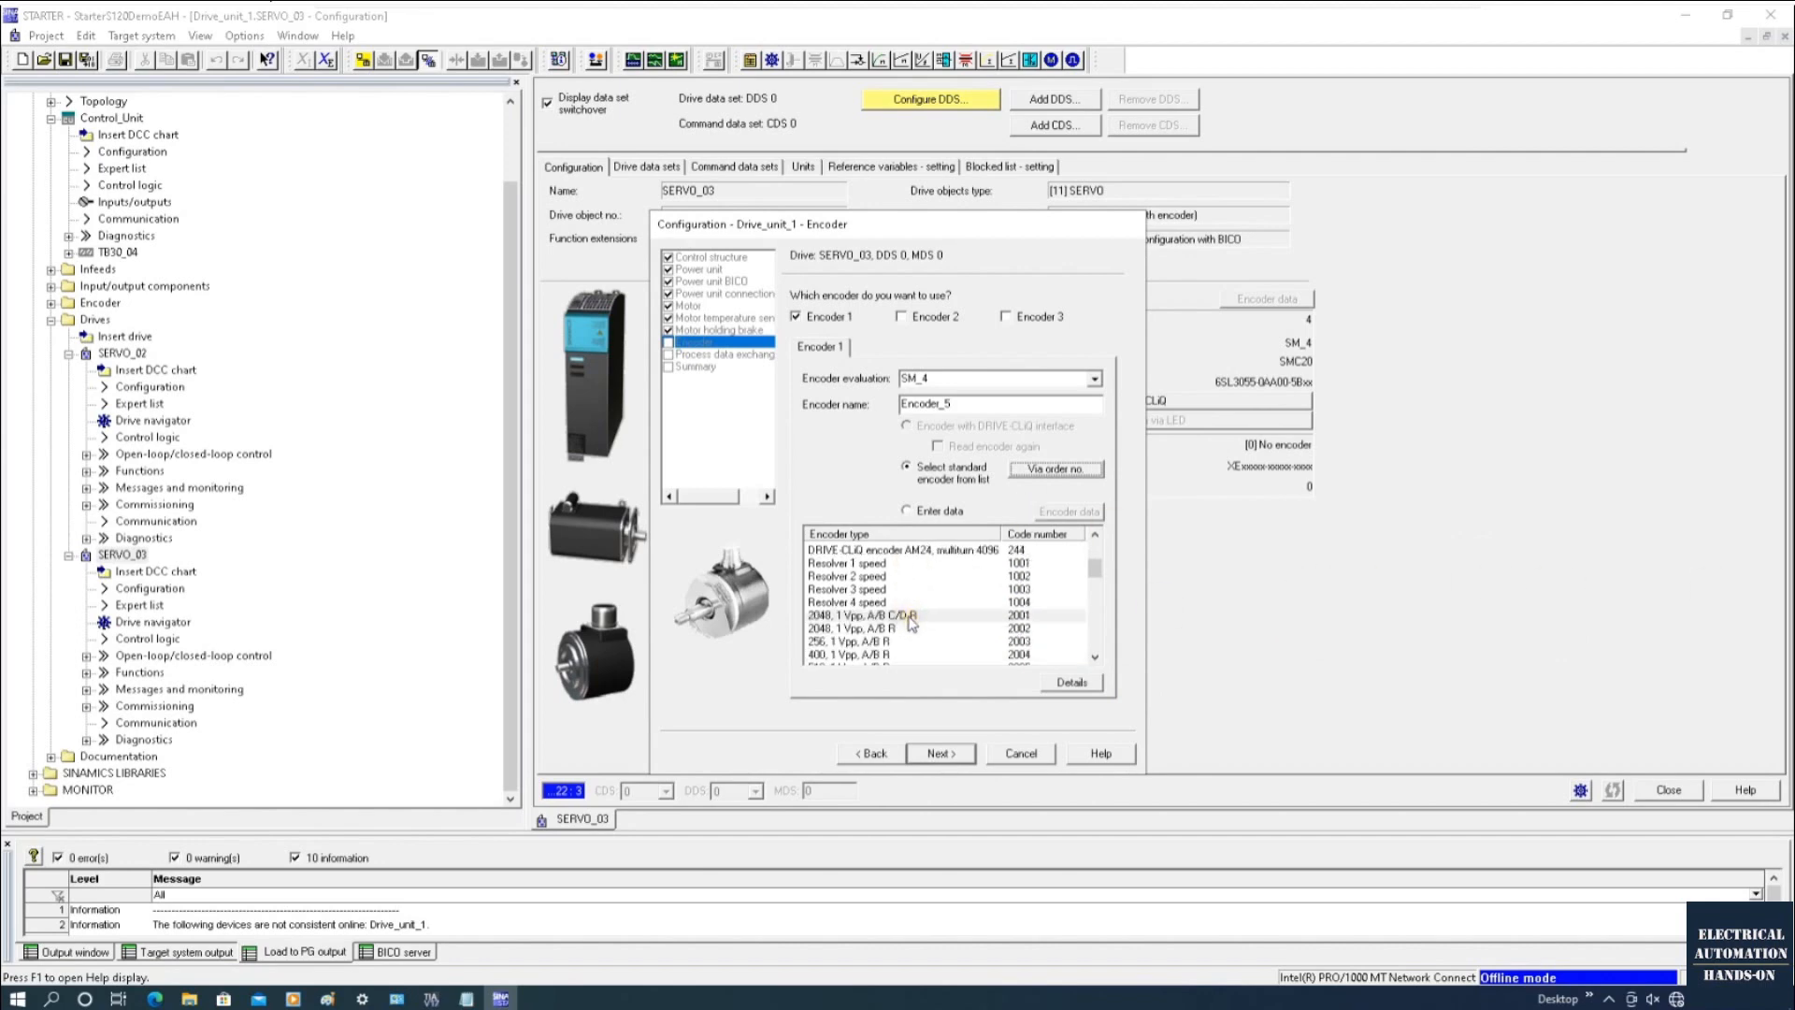
Step: Complete SERVO_03's configuration with encoder code 2001 (2048, 1 Vpp, A/B C/D R) and free telegram configuration 999 with BICO
left_click(914, 617)
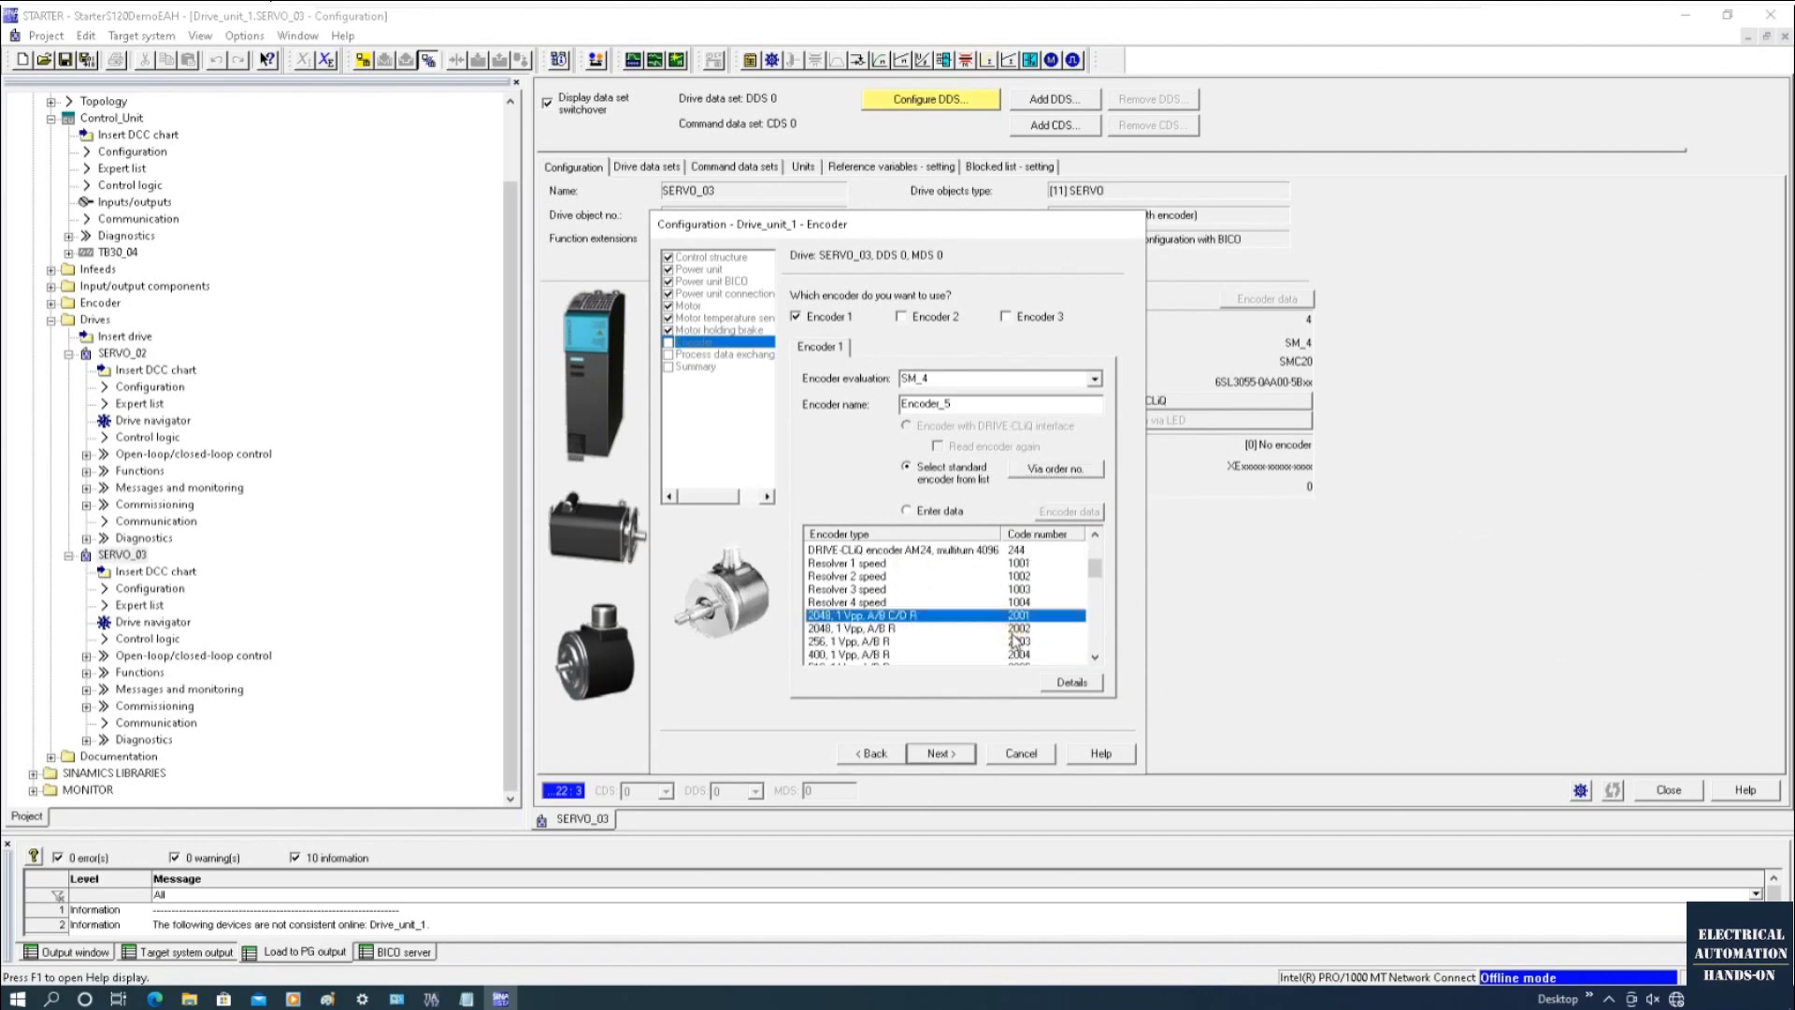
left_click(945, 752)
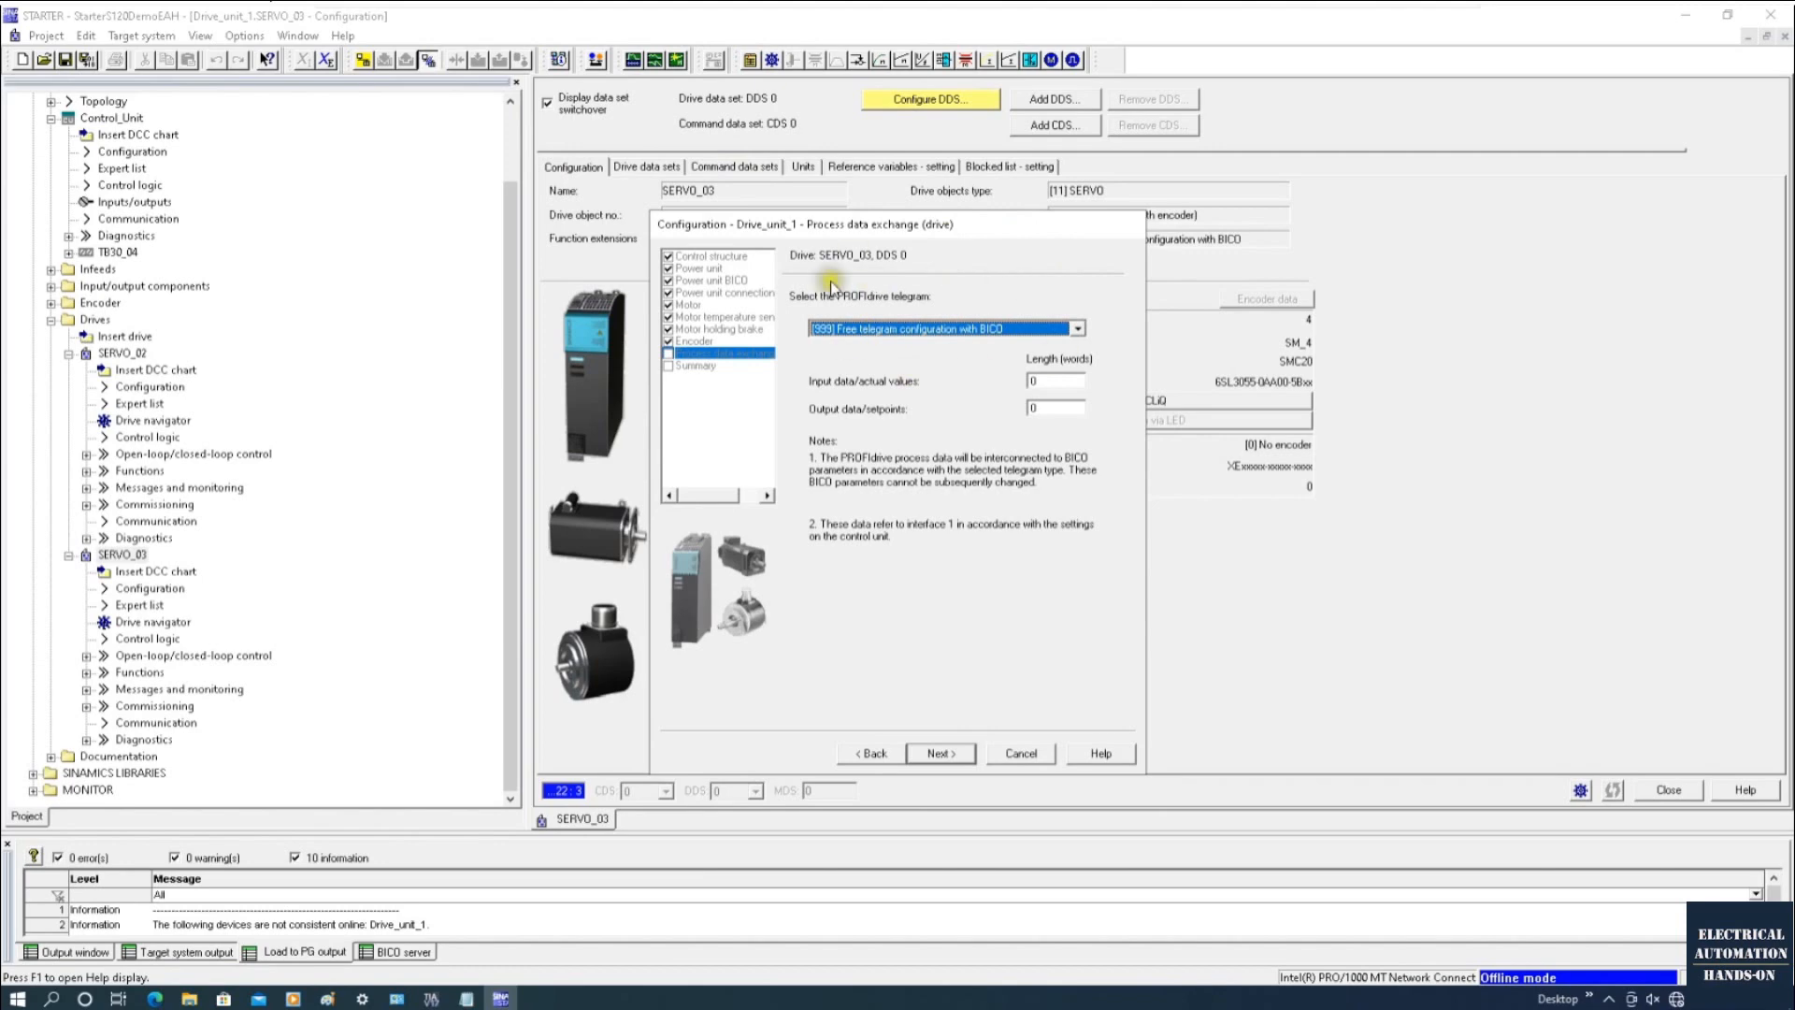
left_click(948, 758)
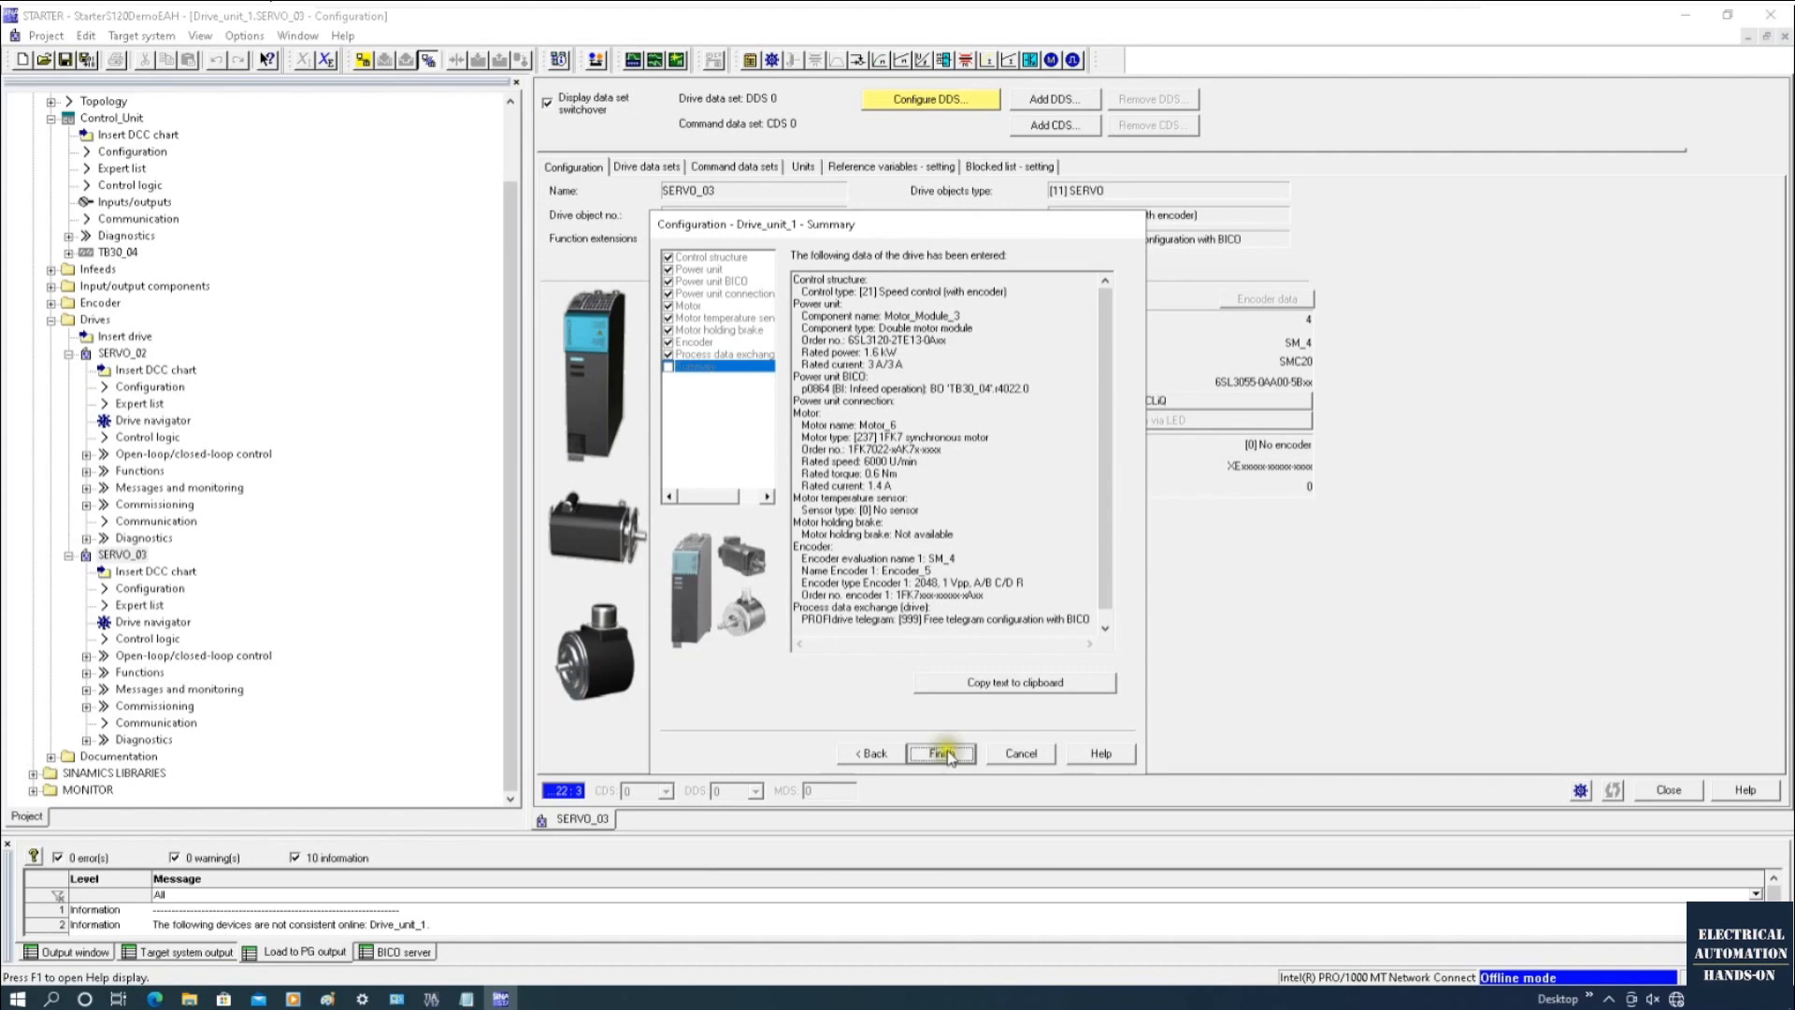
left_click(950, 759)
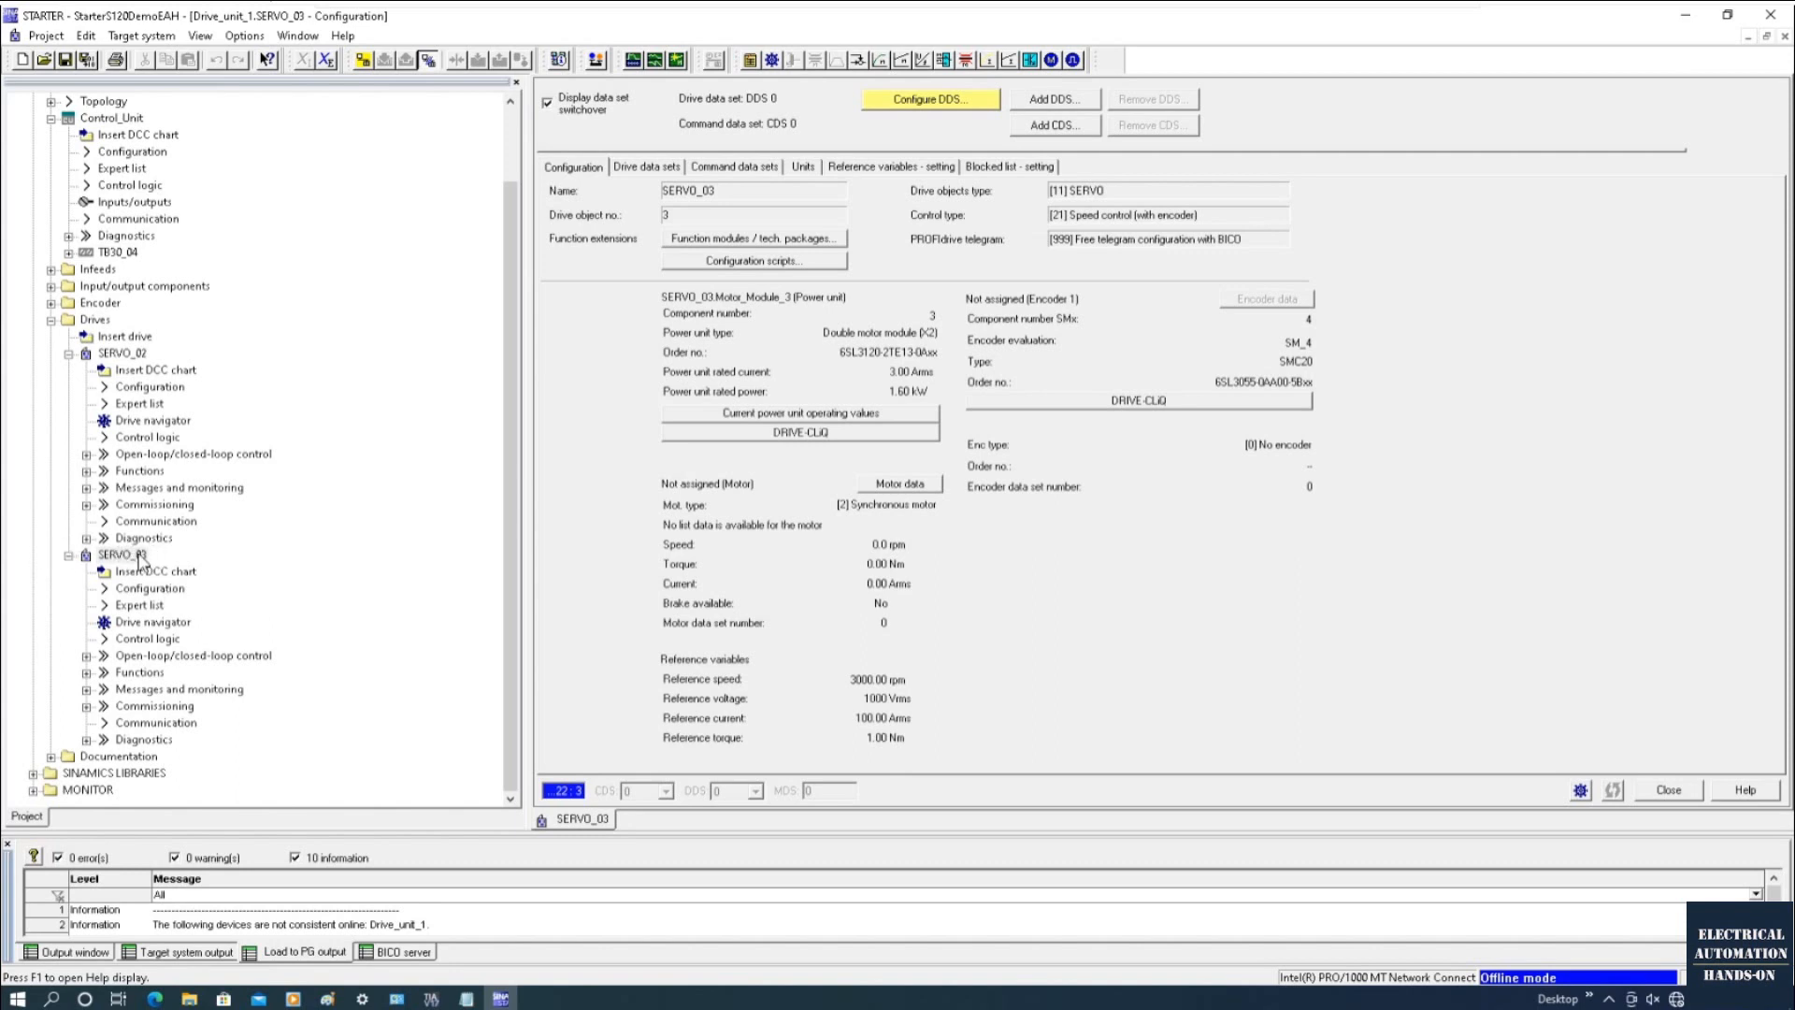
Step: Go online and download the project to the target system, copying RAM to ROM after loading, and check the alarms and output messages
double_click(139, 403)
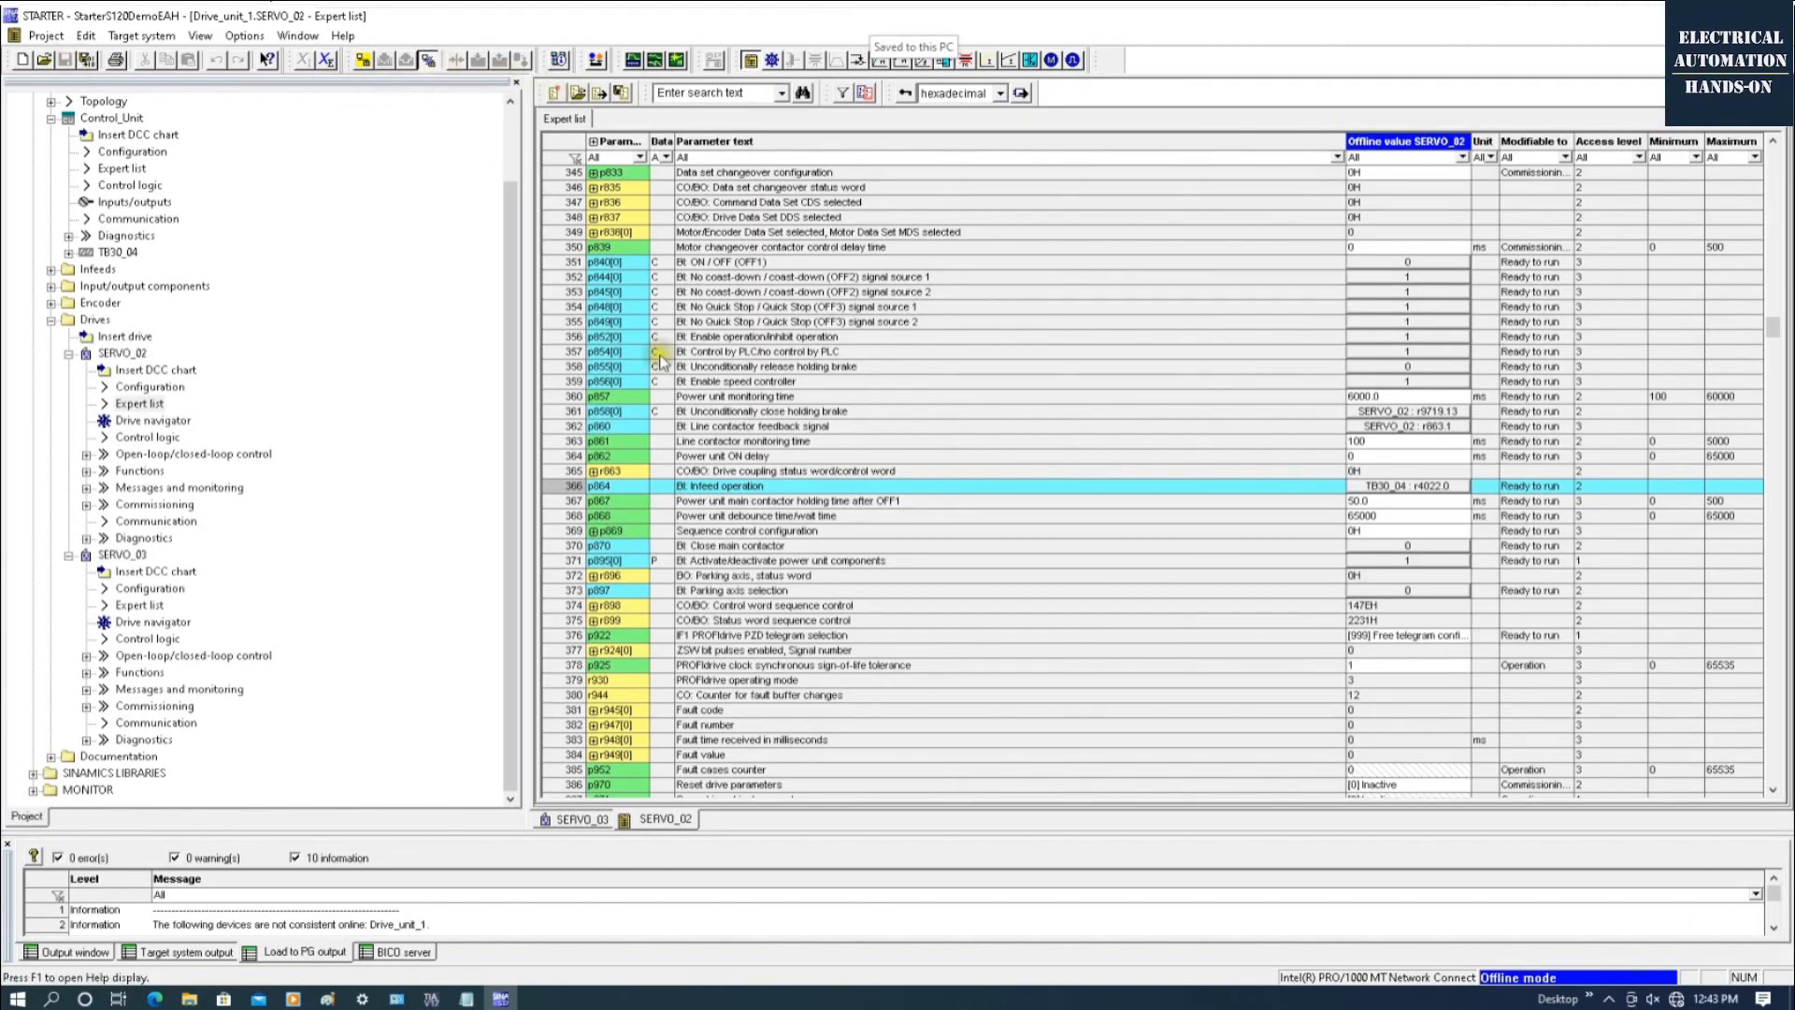
left_click(362, 62)
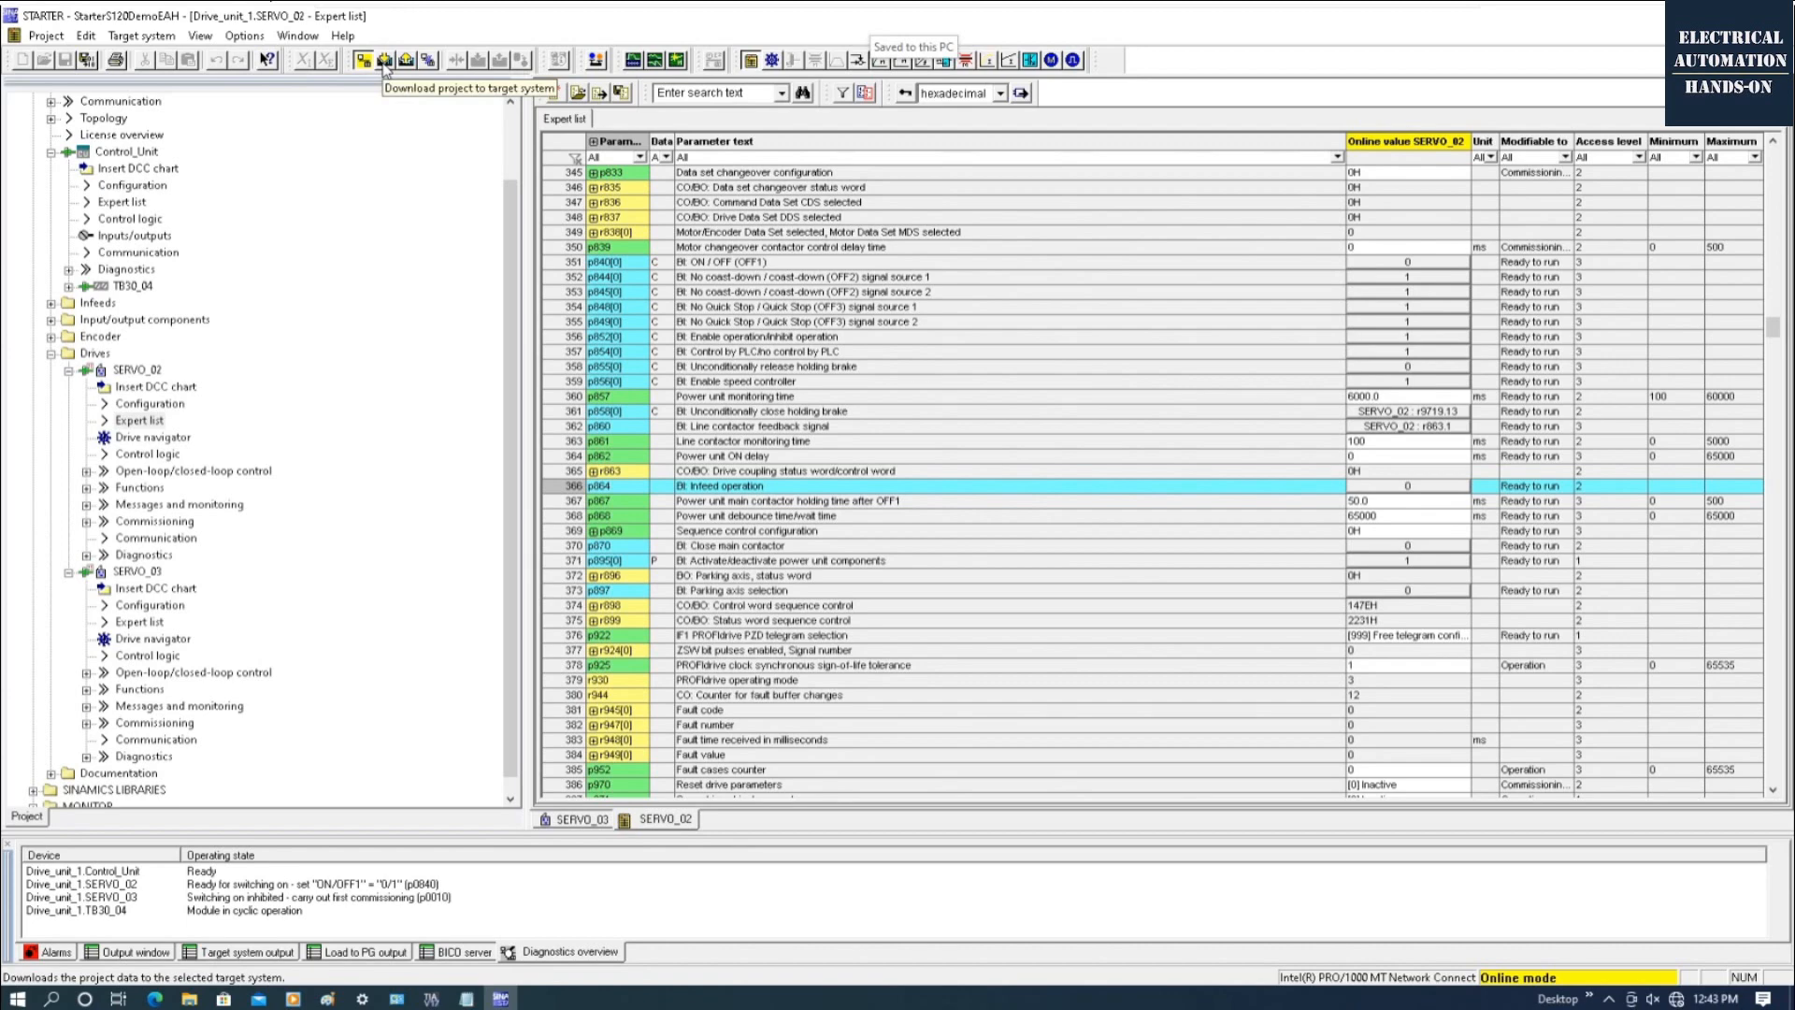
left_click(384, 62)
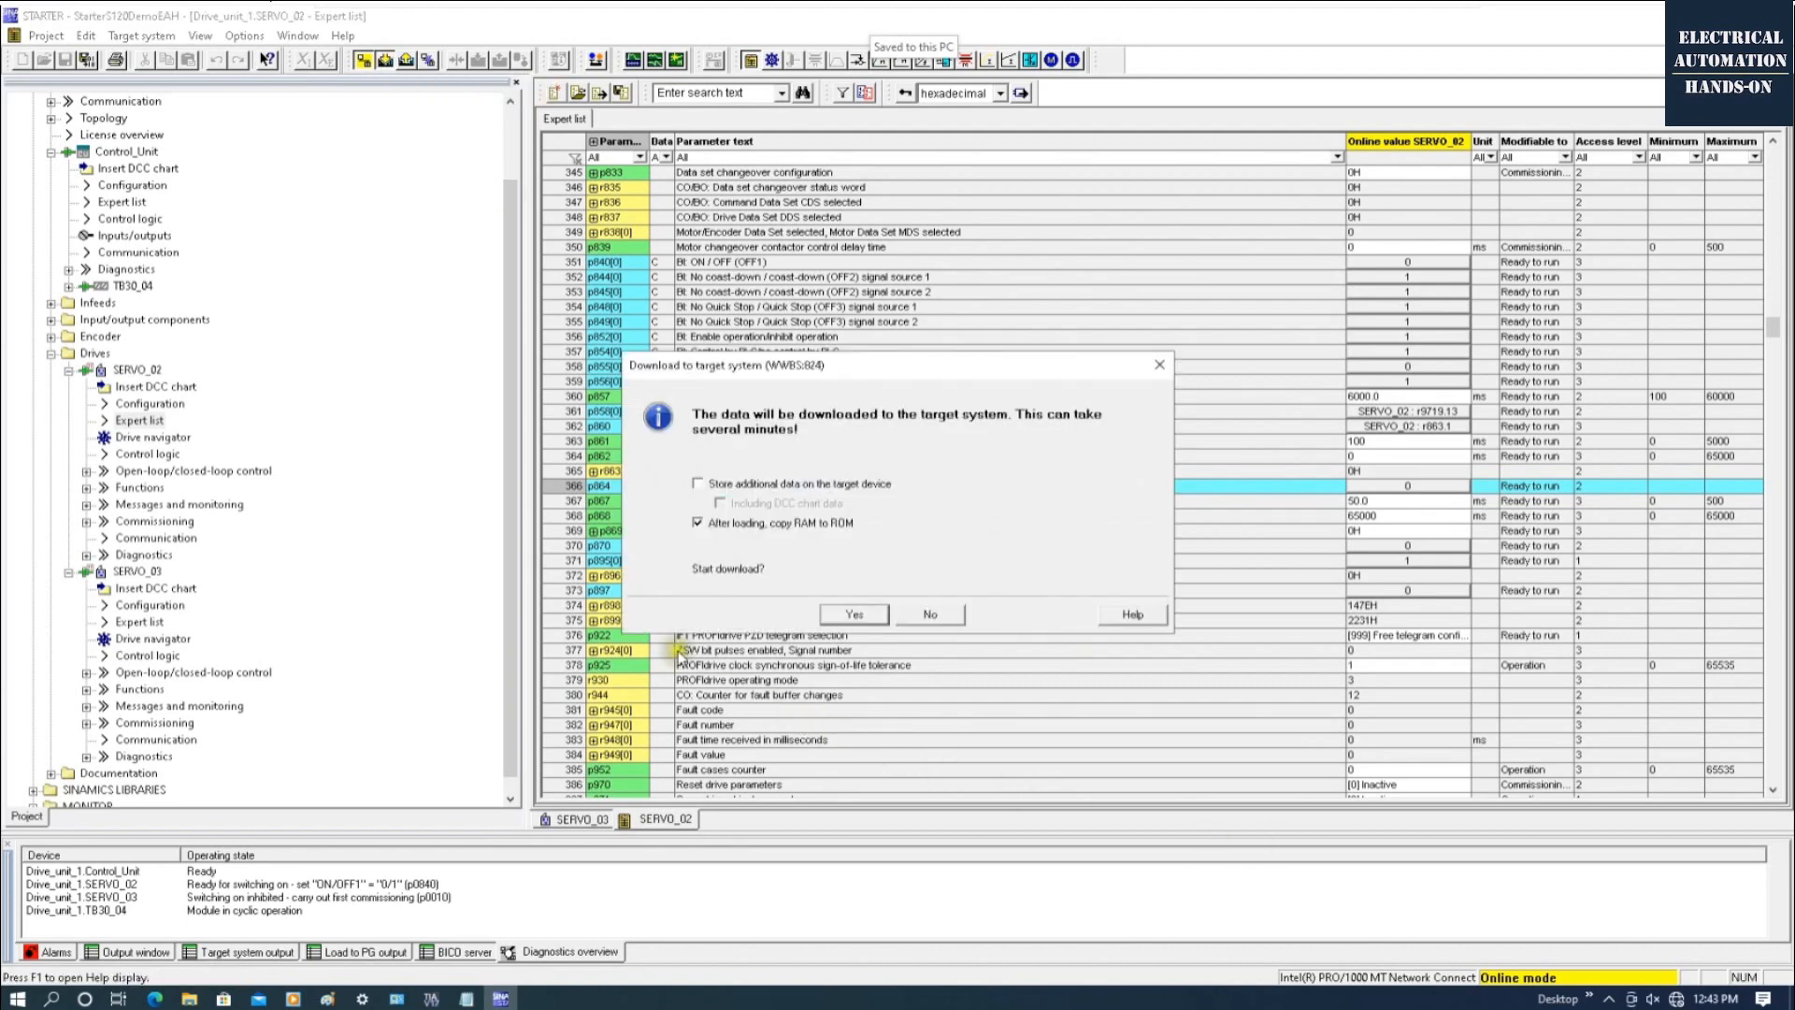
left_click(841, 620)
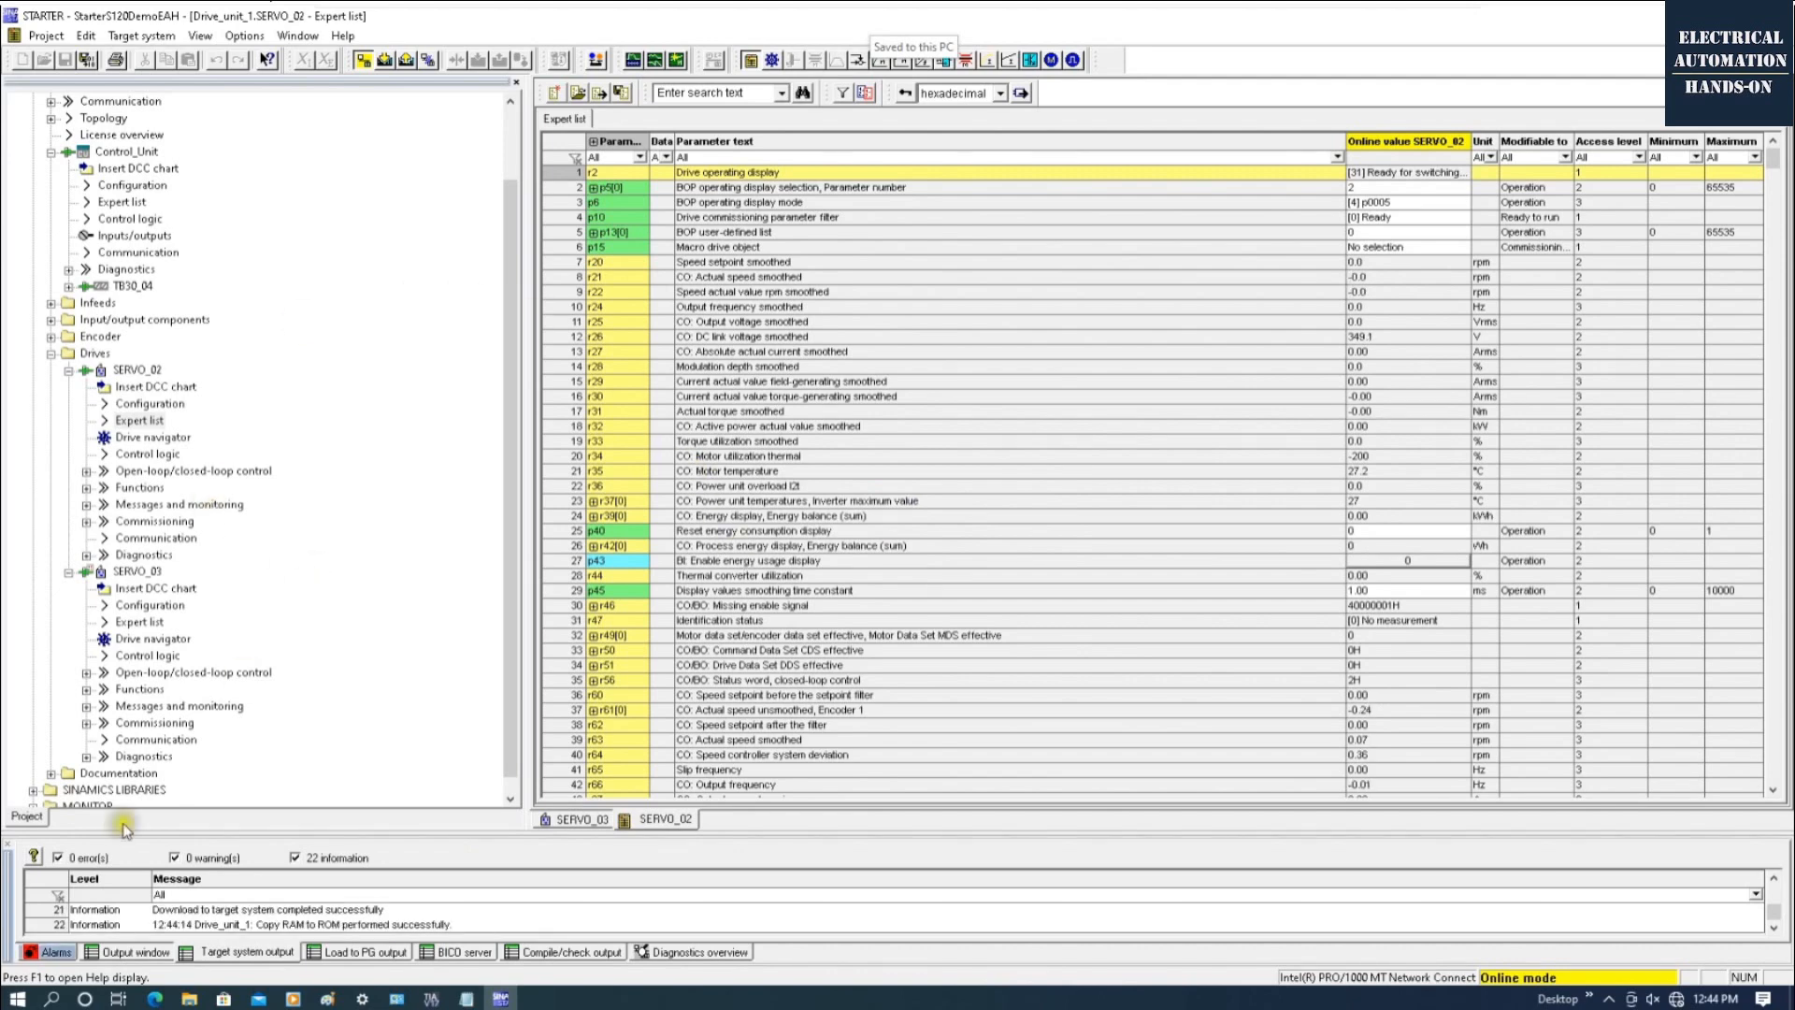
left_click(54, 953)
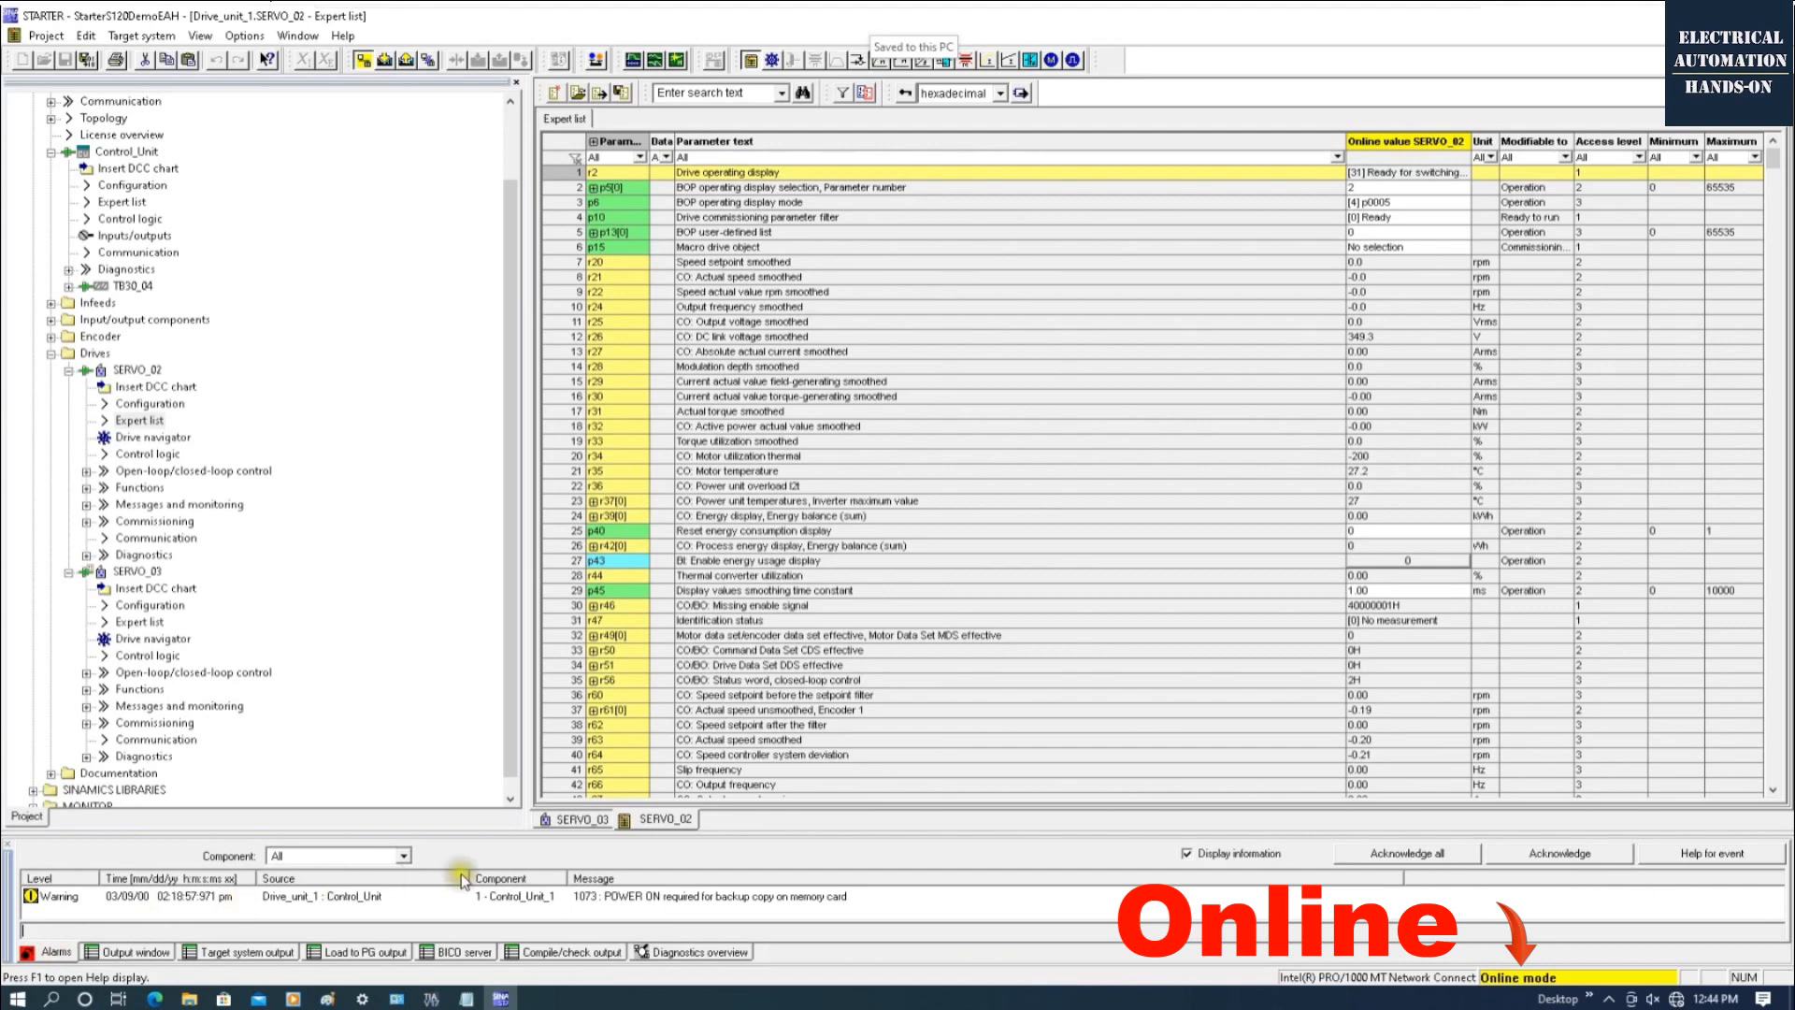
left_click(123, 952)
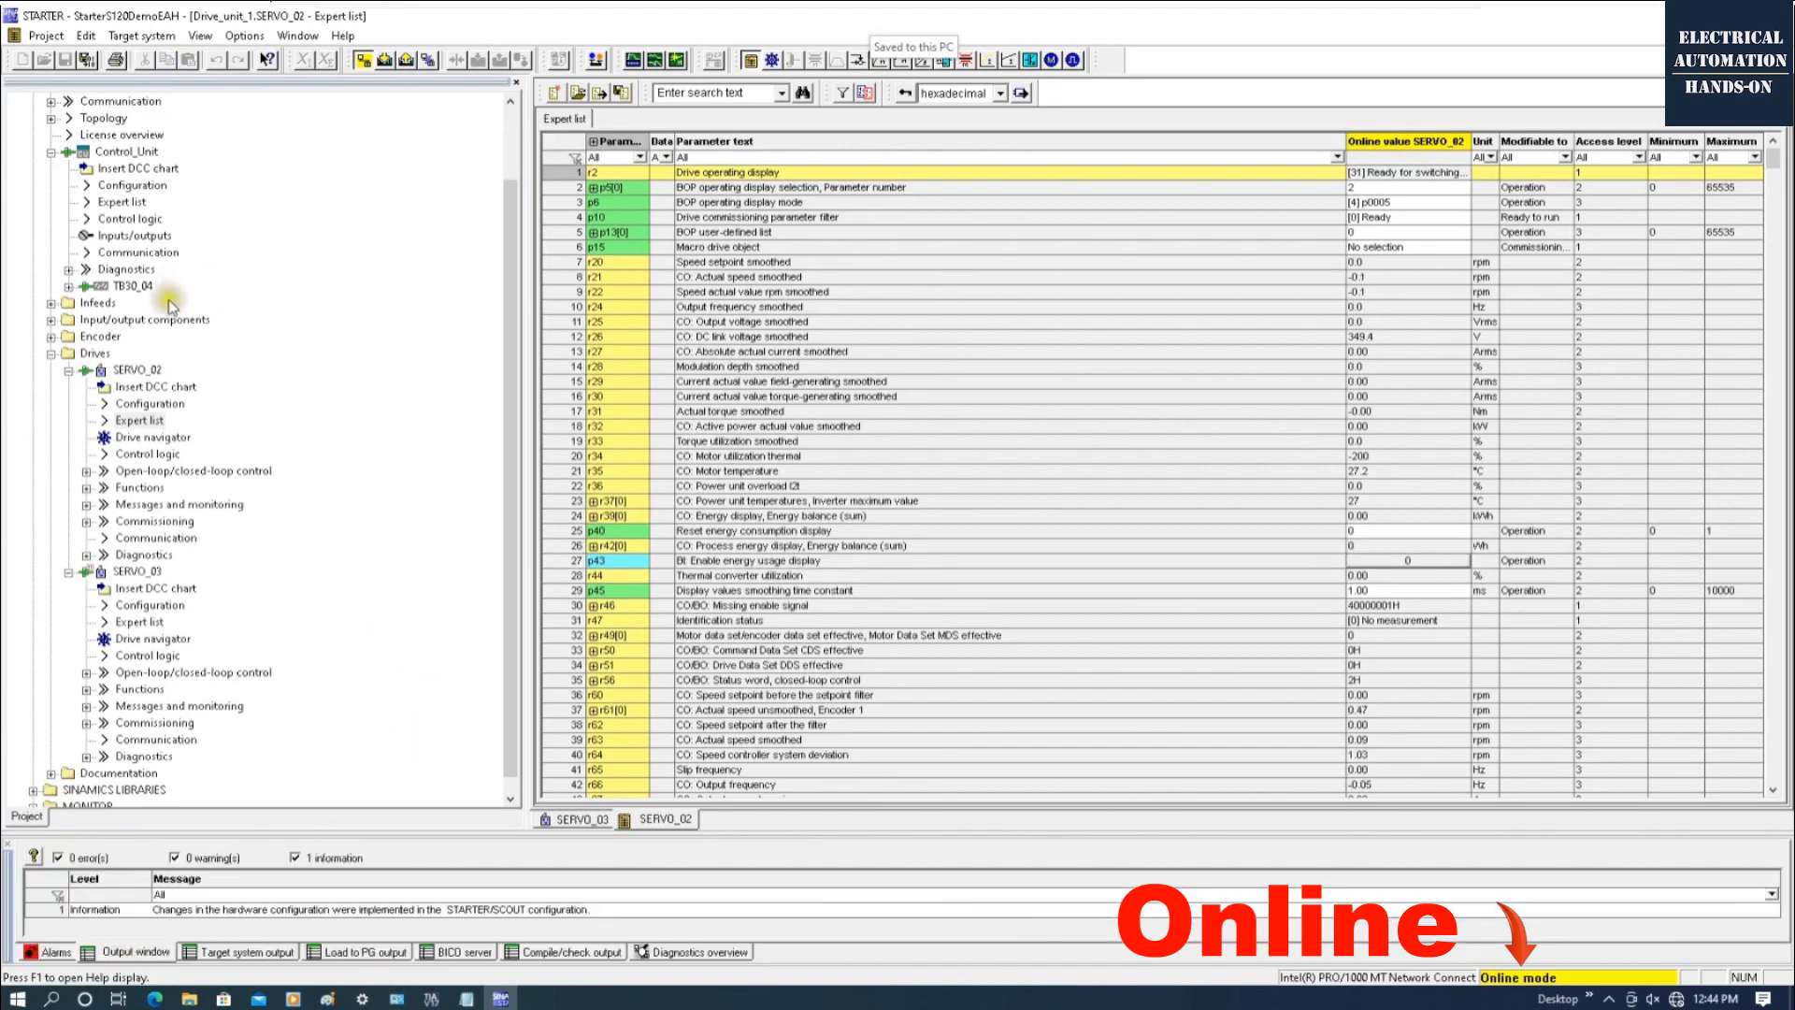
Step: Wire SERVO_02's infeed operation signal p864 to TB30_04 digital input status r4022 Bit0 (DI 0) in its expert list
left_click(137, 370)
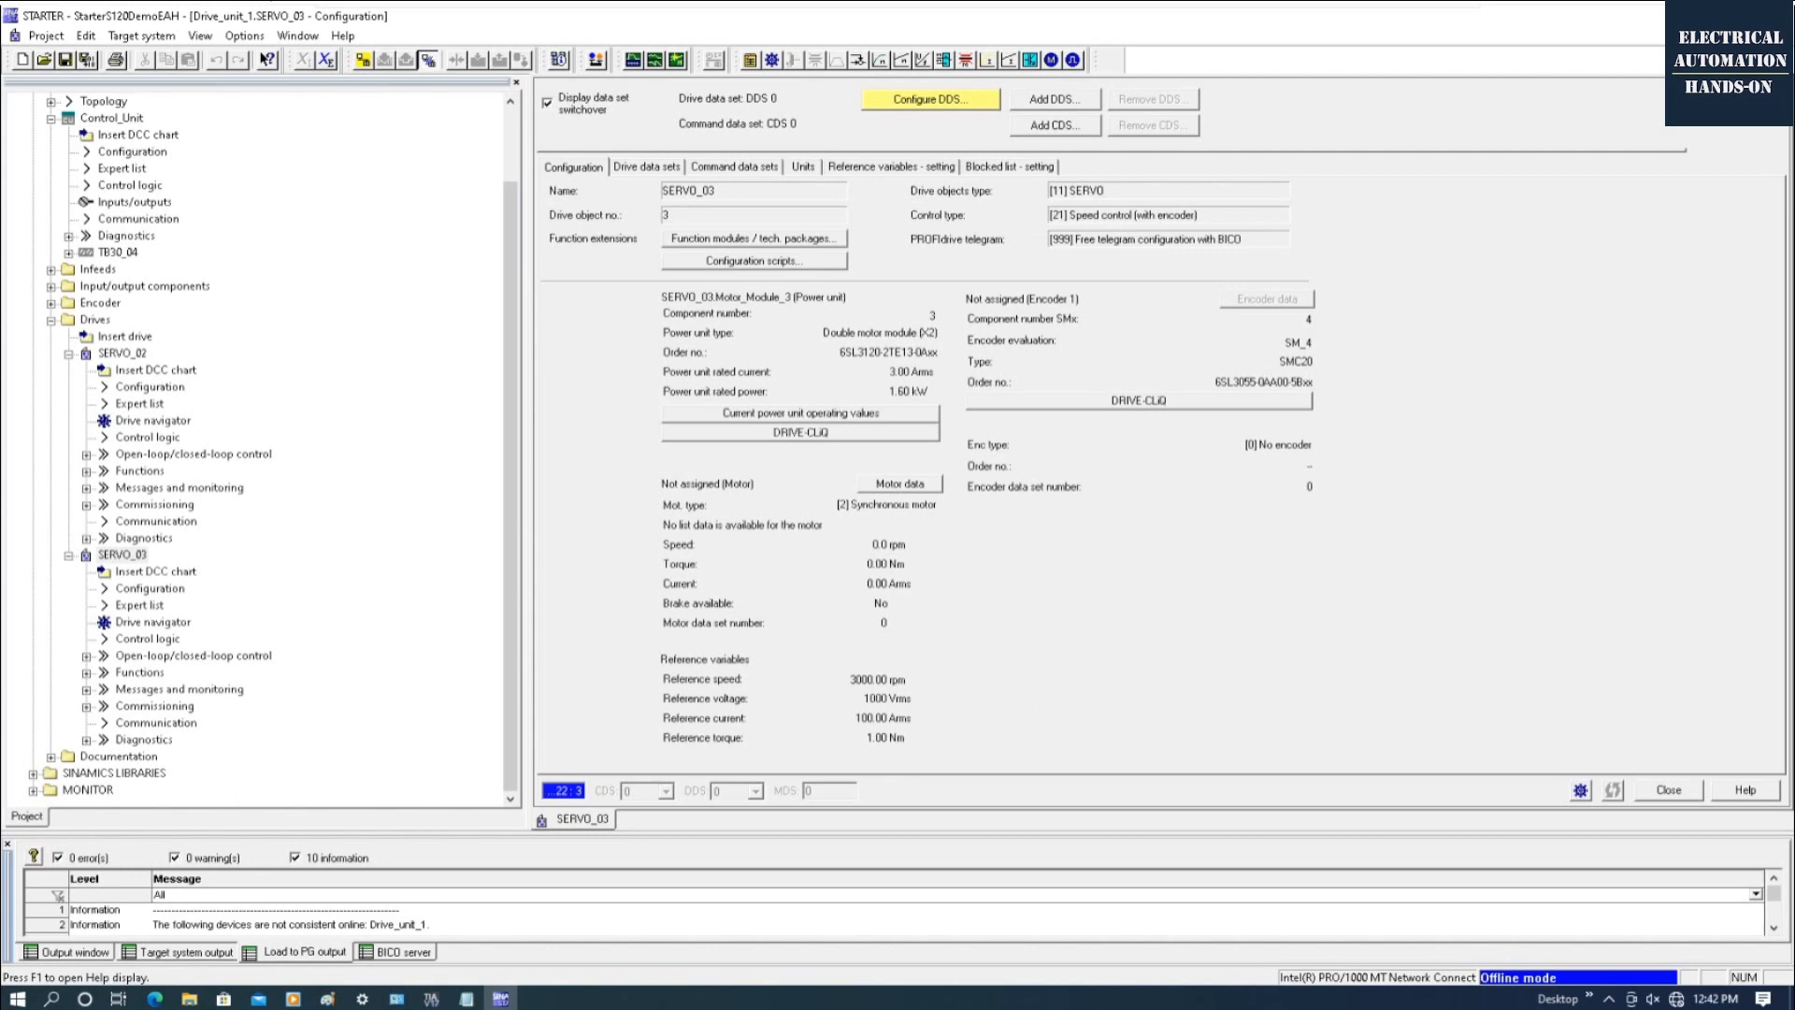
left_click(124, 353)
double_click(139, 403)
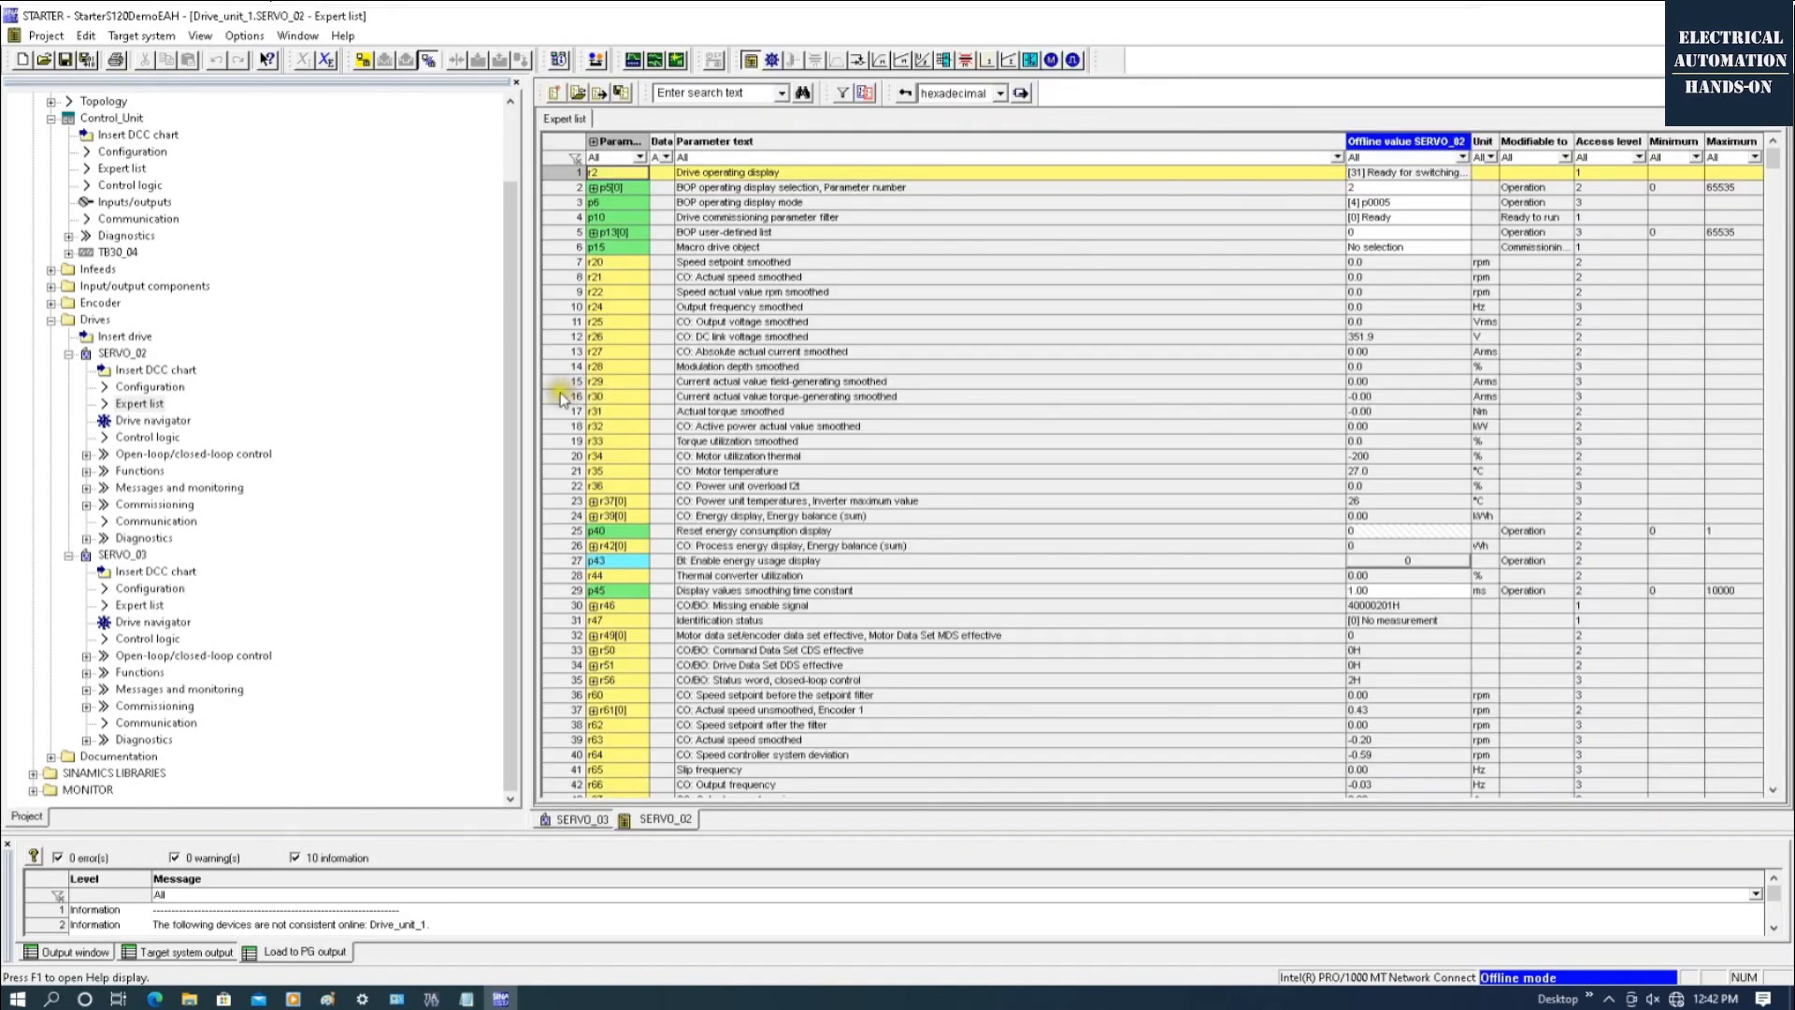
left_click(564, 397)
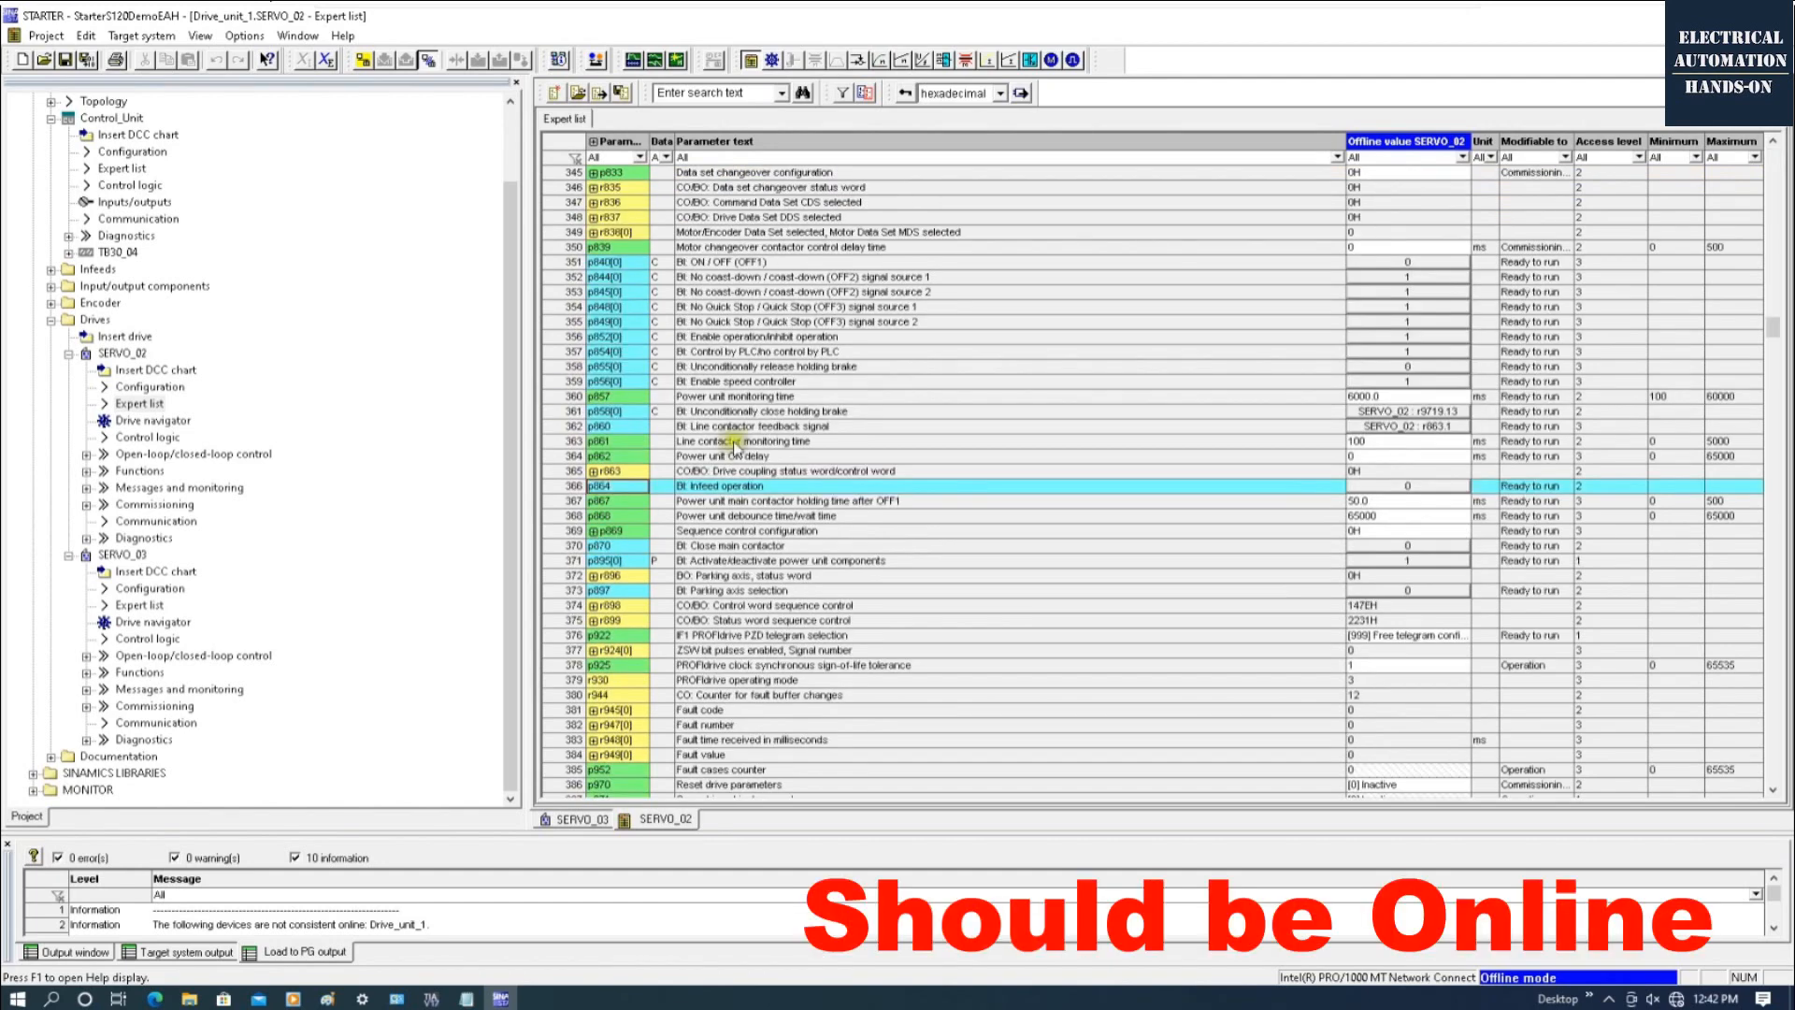
double_click(1379, 490)
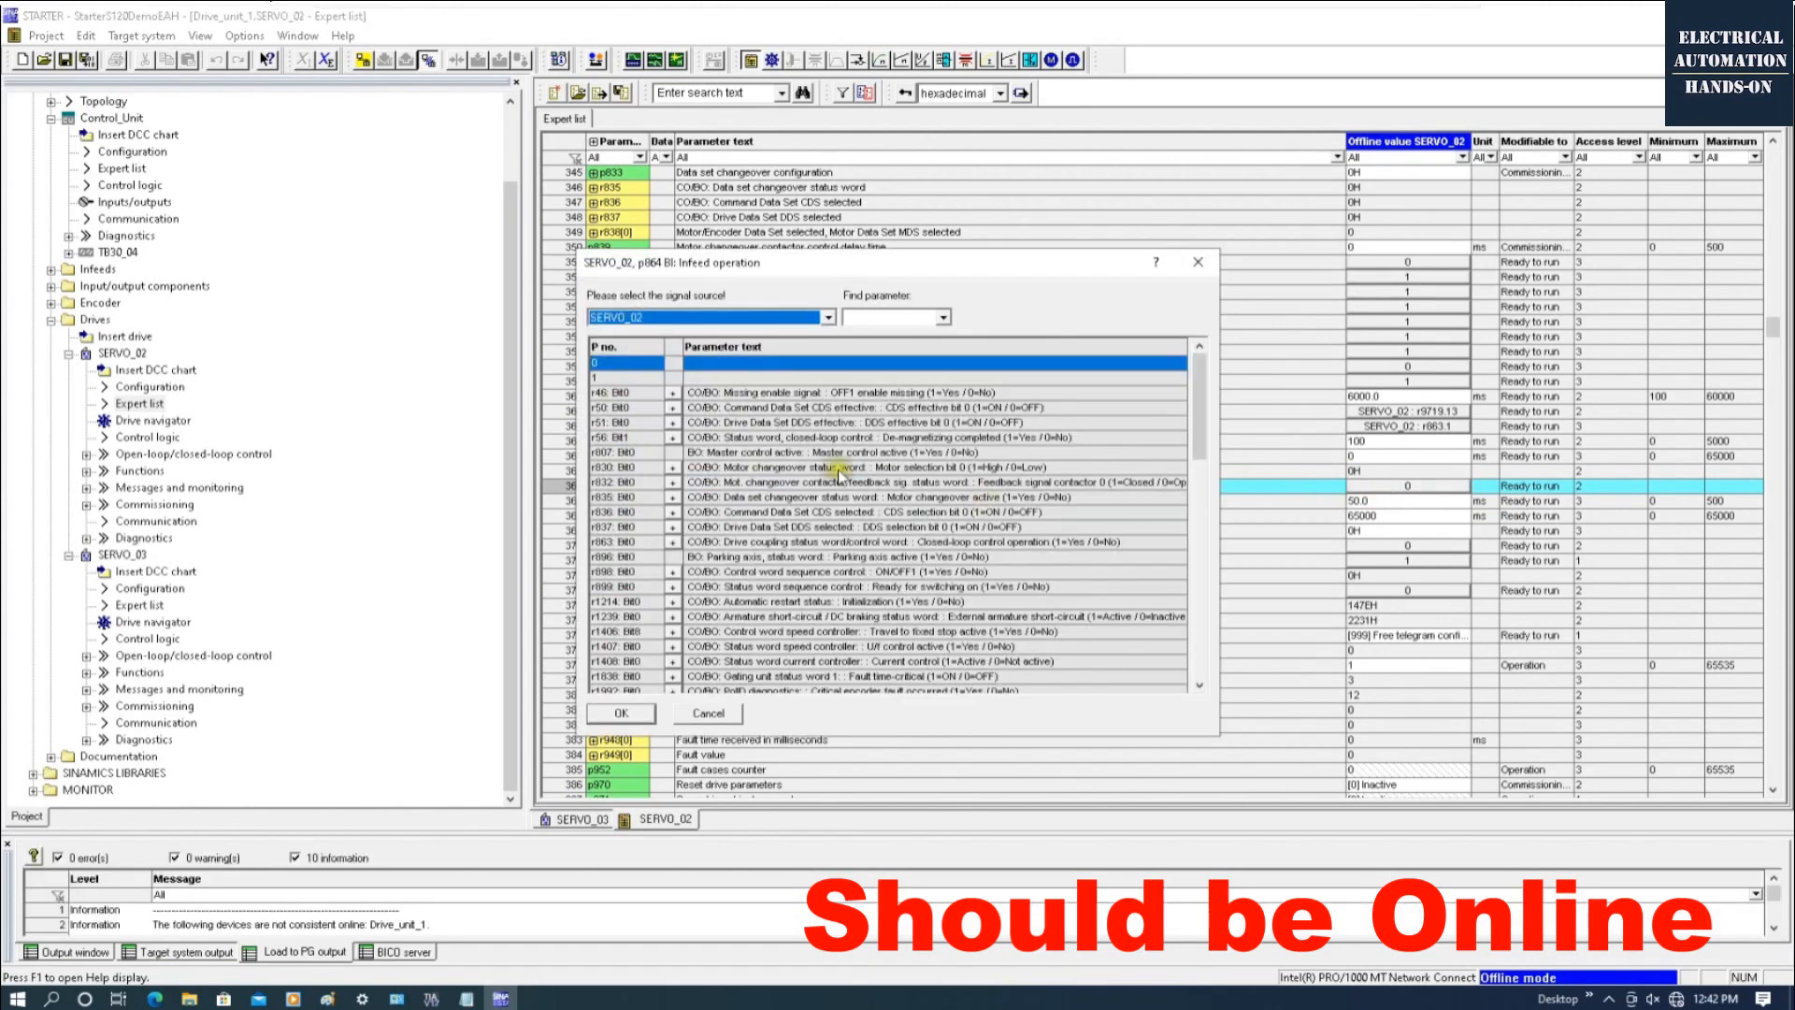
left_click(706, 318)
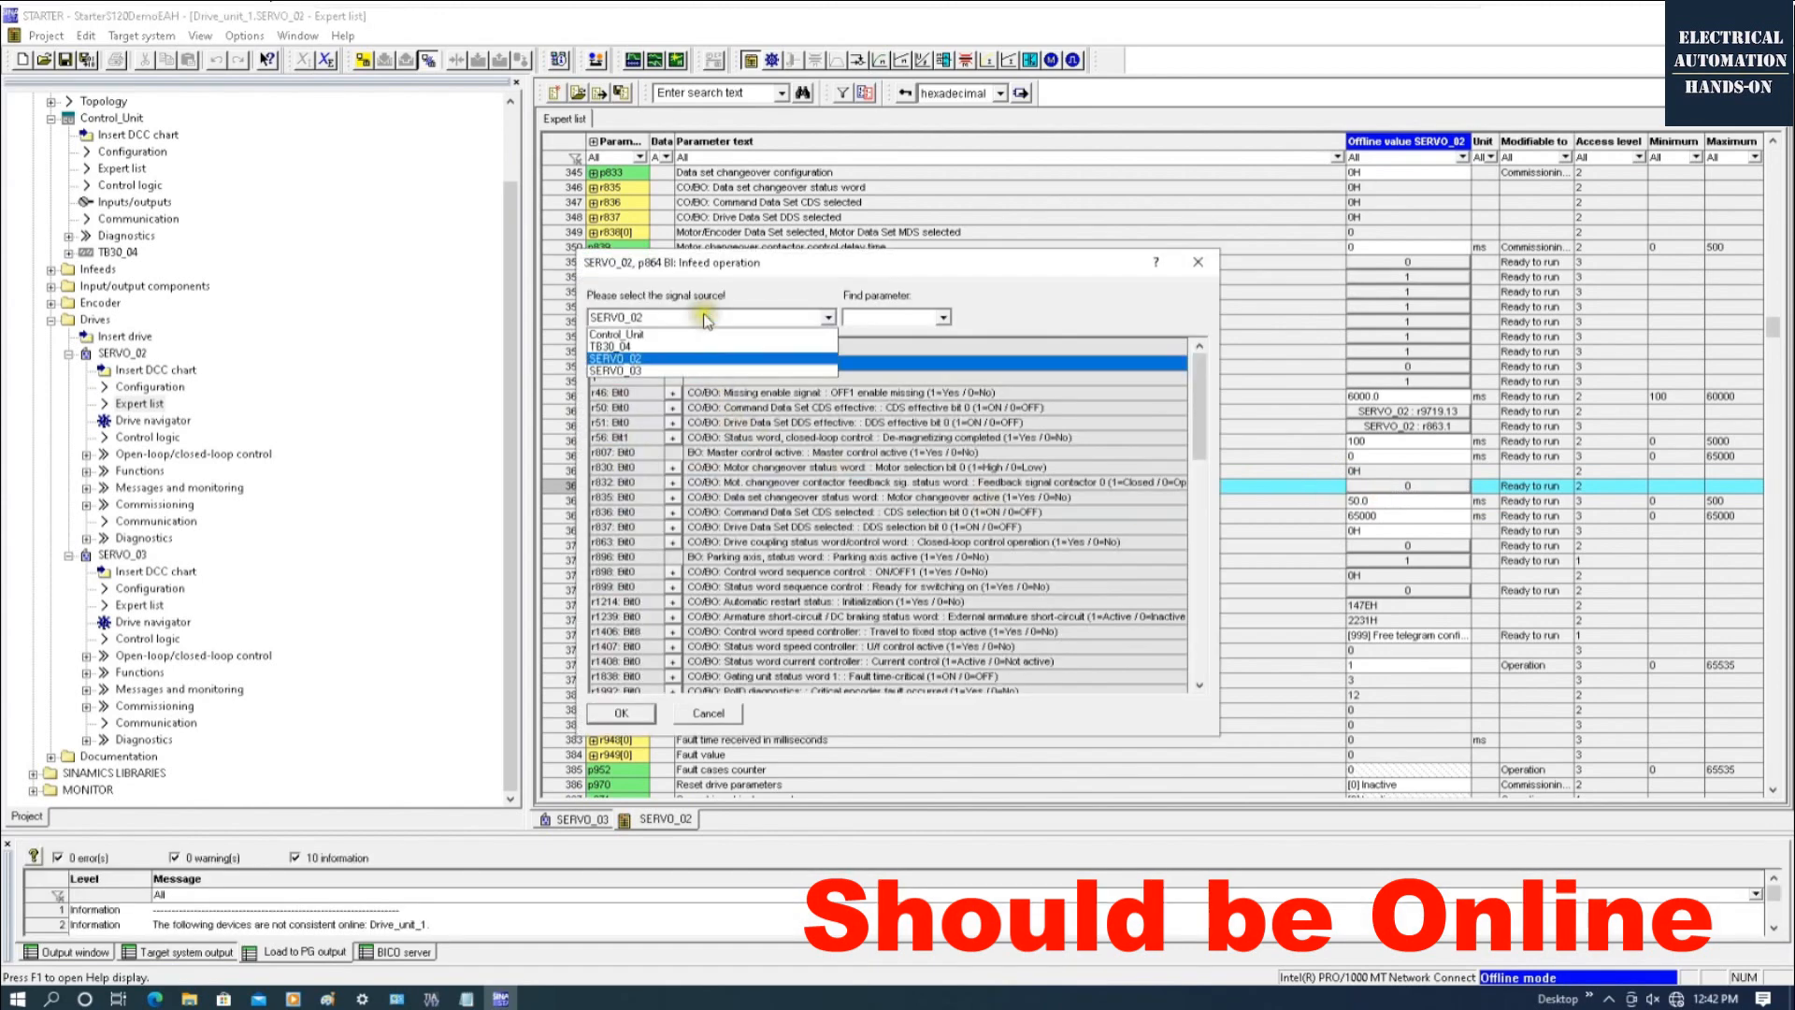
left_click(639, 349)
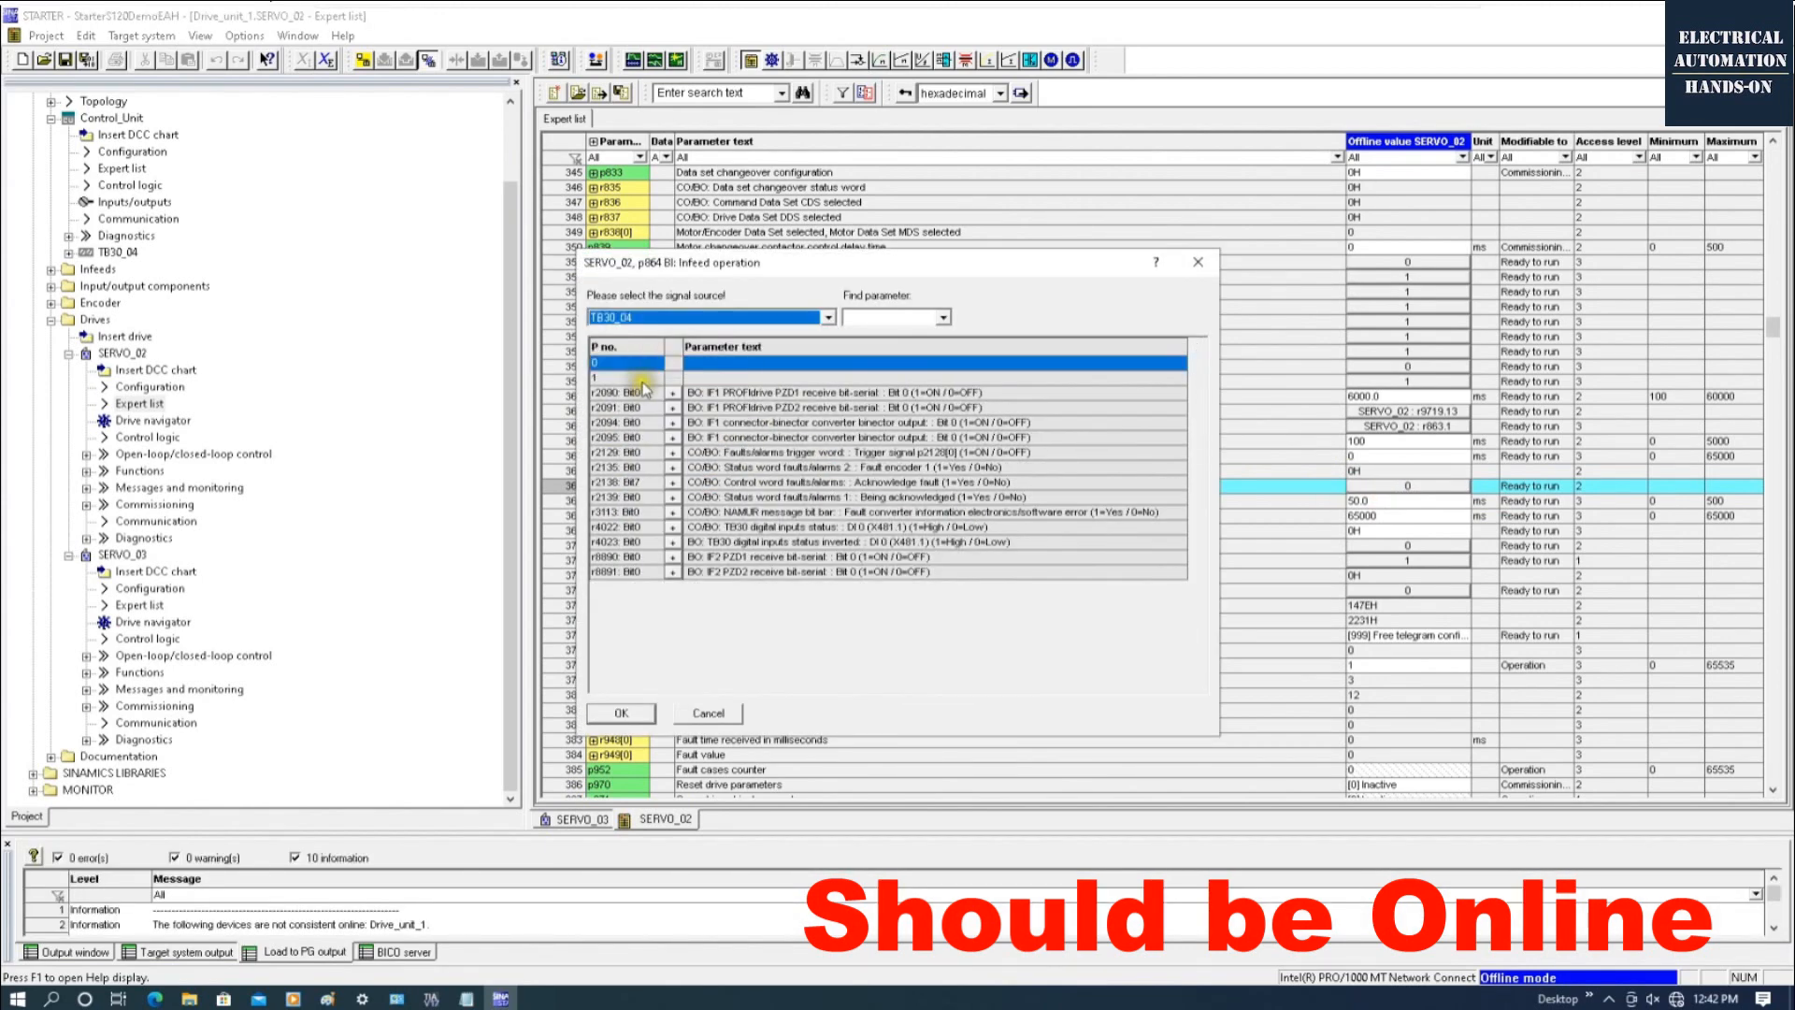
left_click(617, 527)
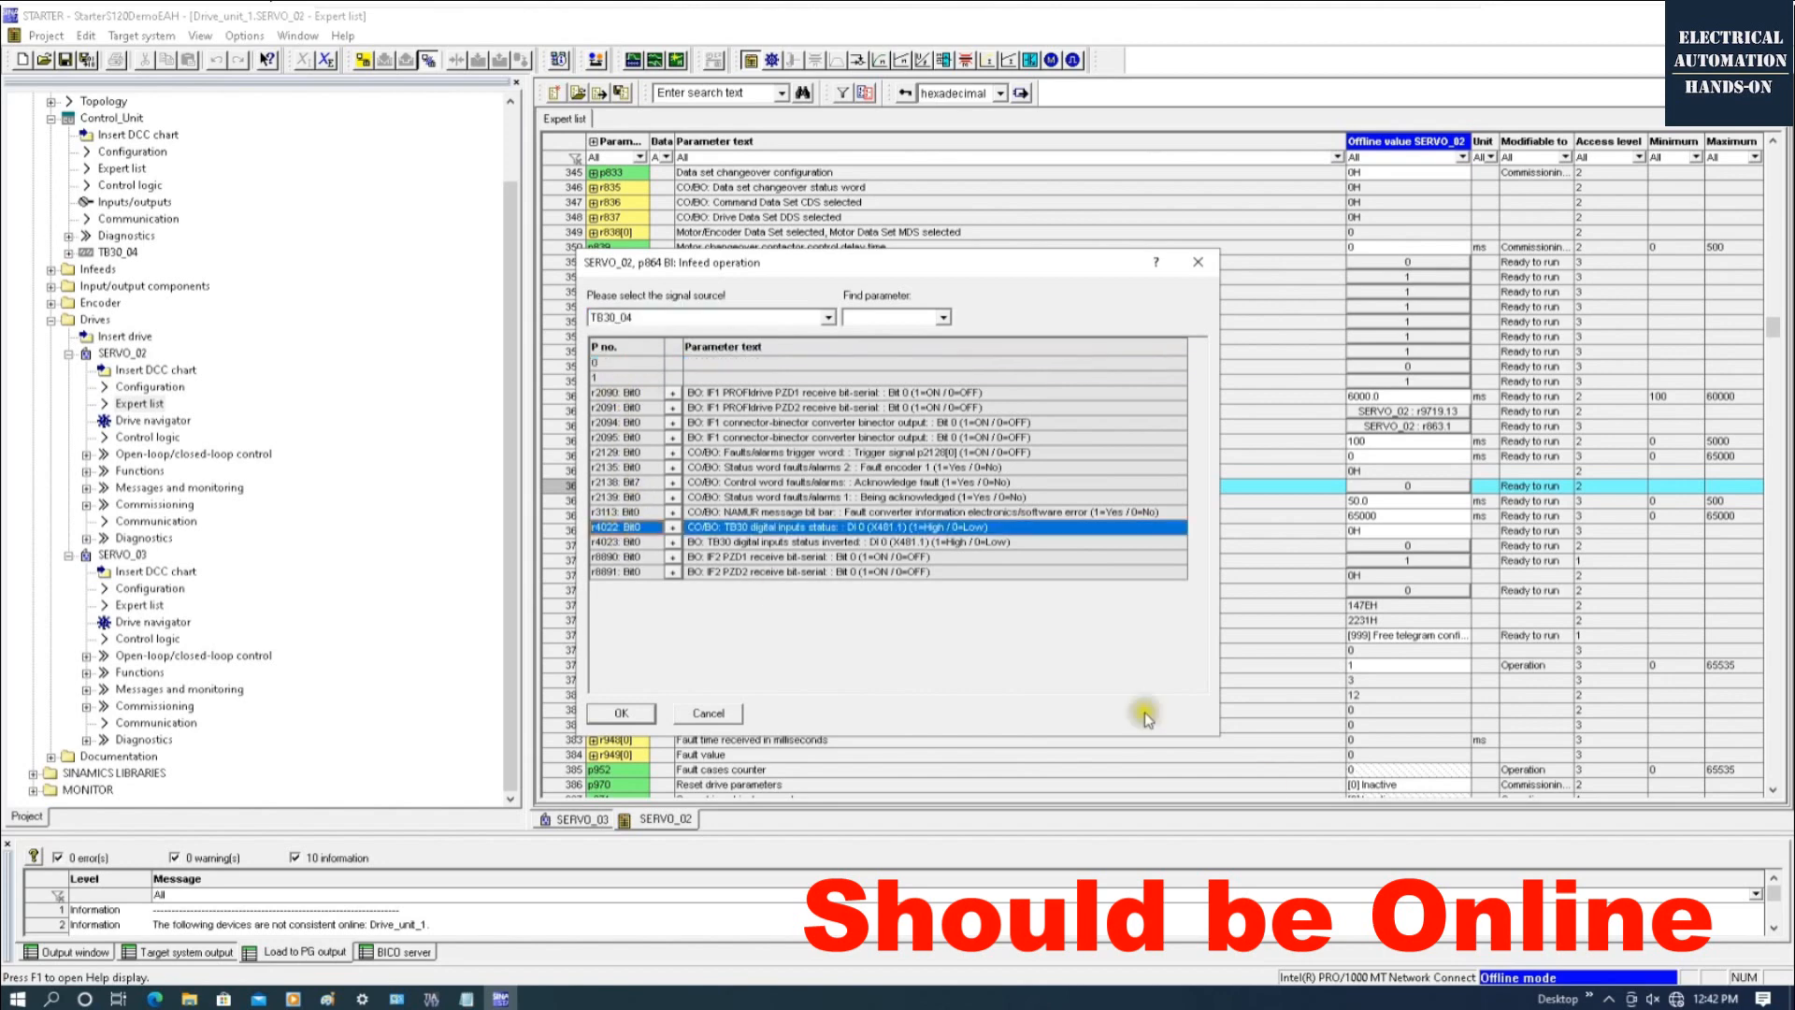
left_click(621, 713)
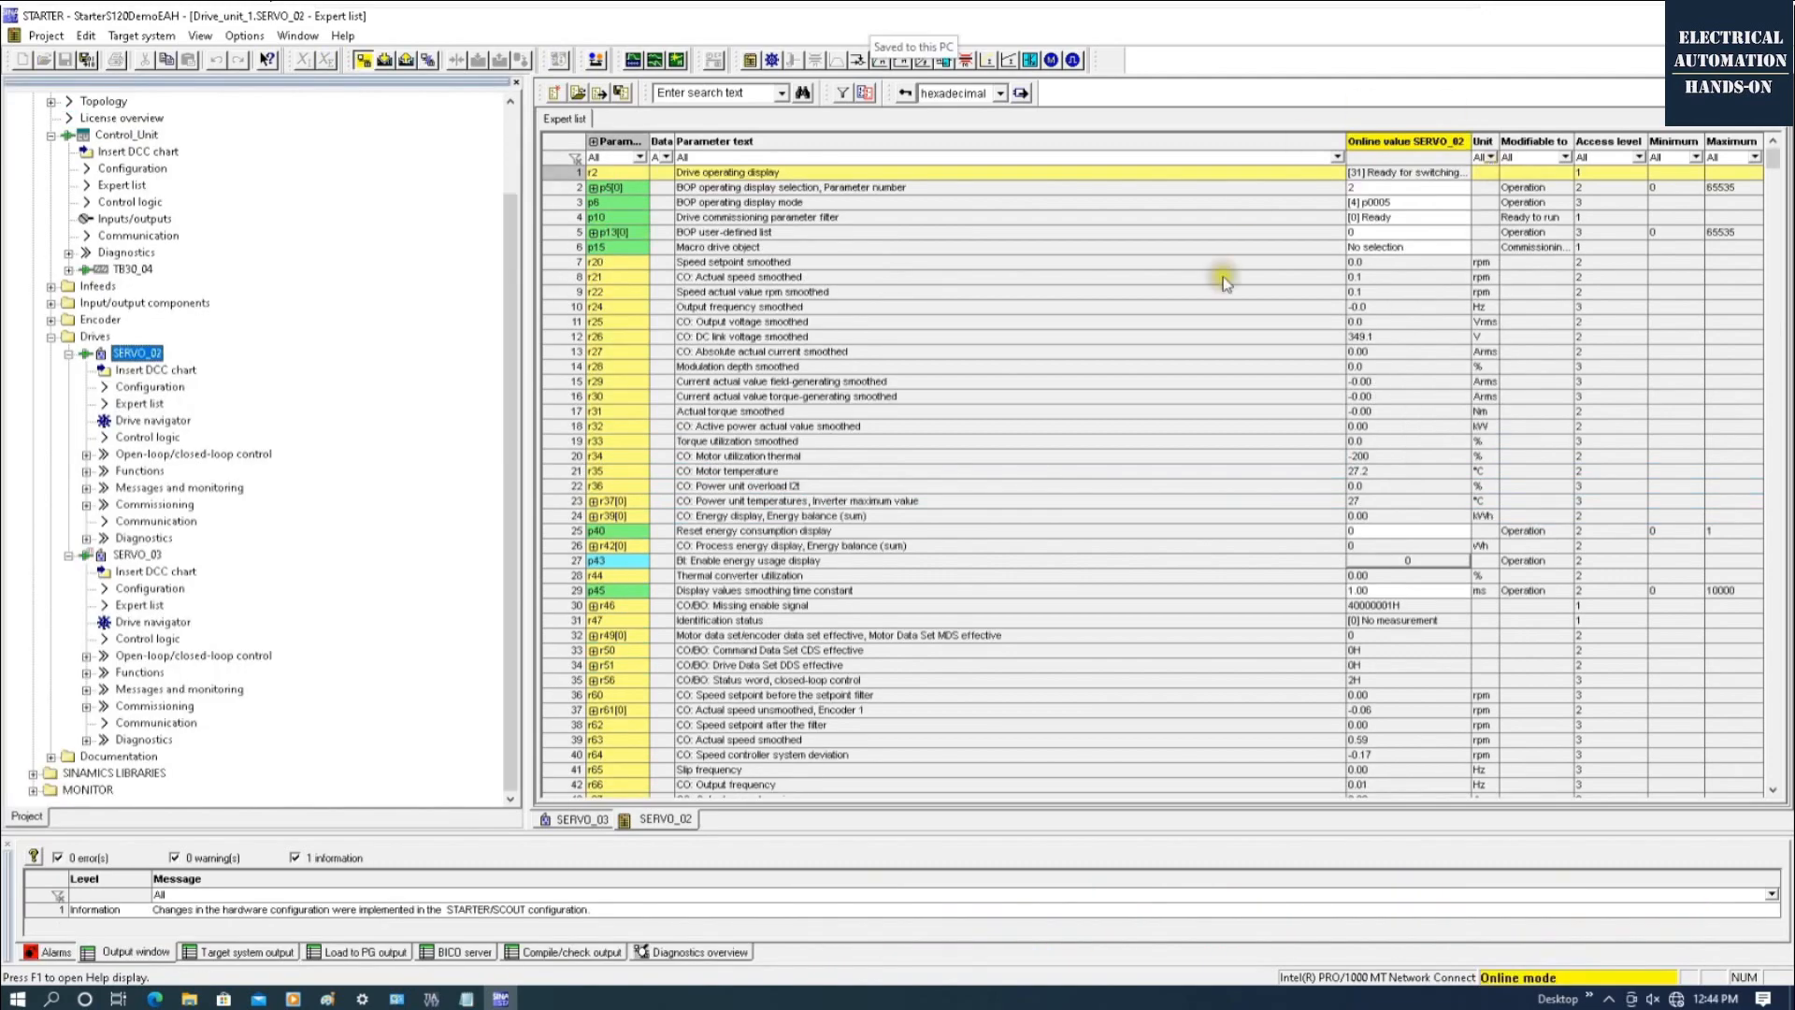
Step: Set SERVO_02's drive unit line supply voltage p210 to 345 V in the online expert list
left_click(552, 530)
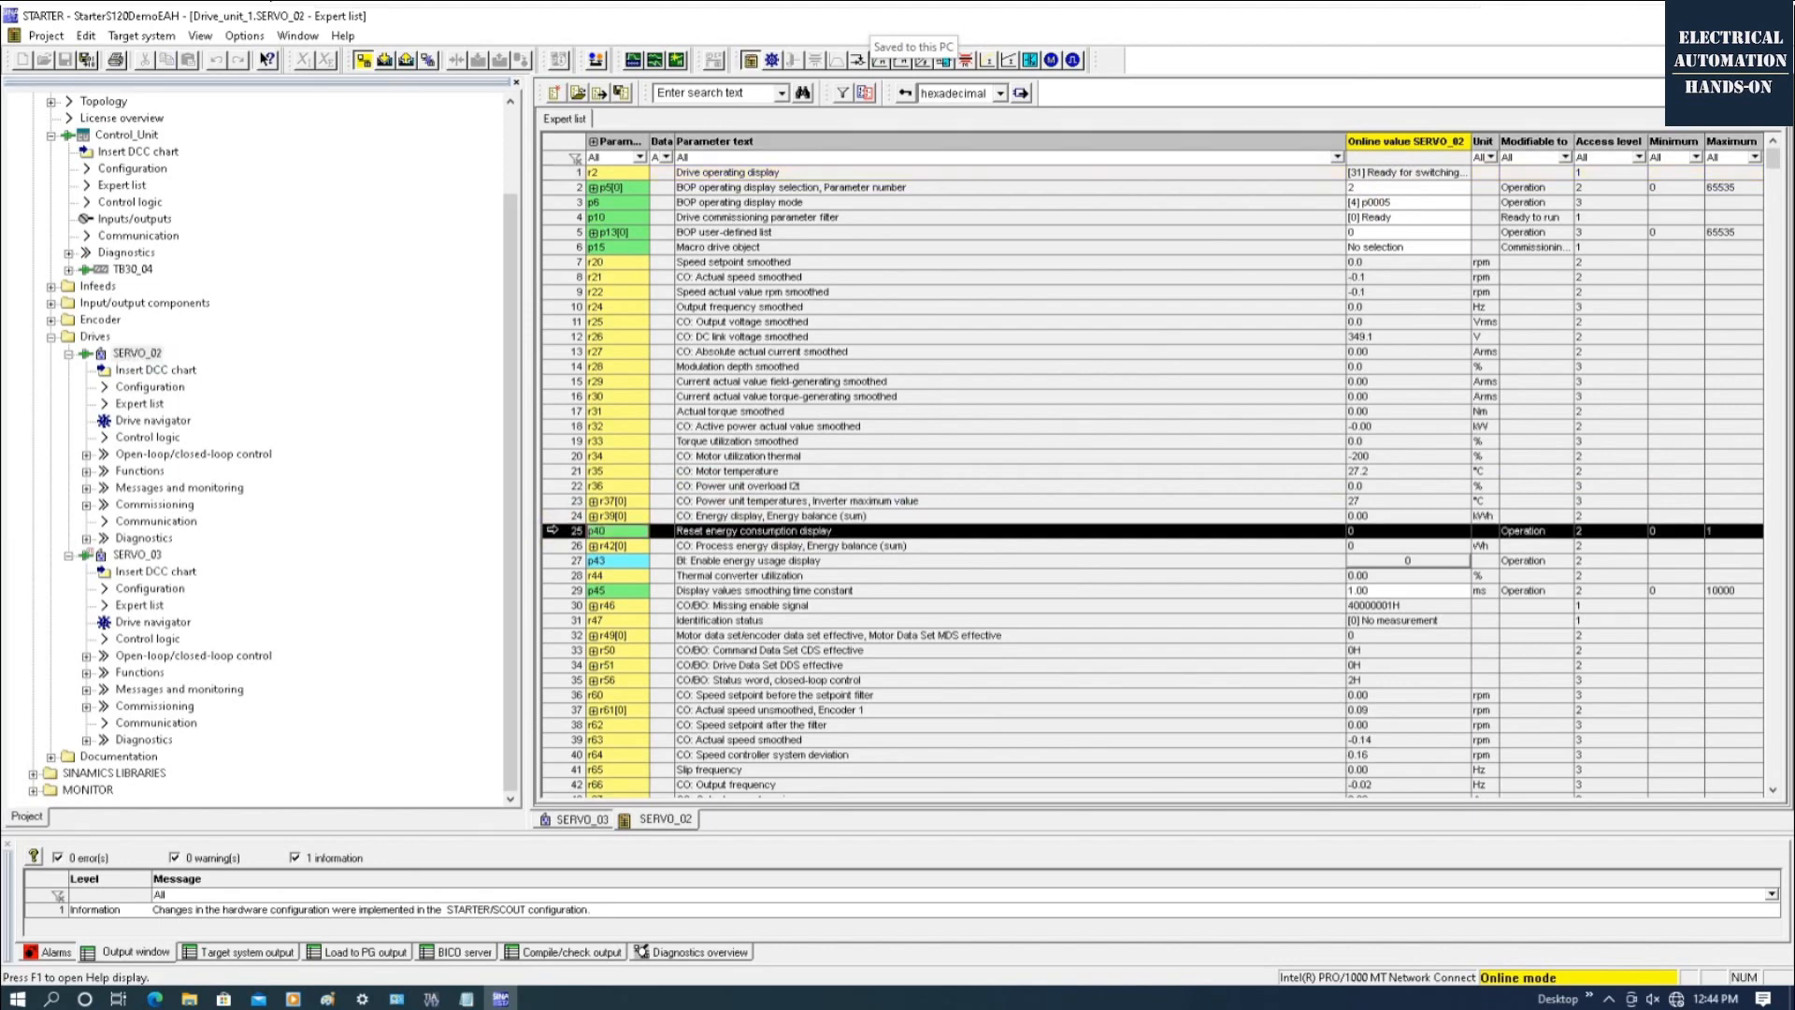
type("210")
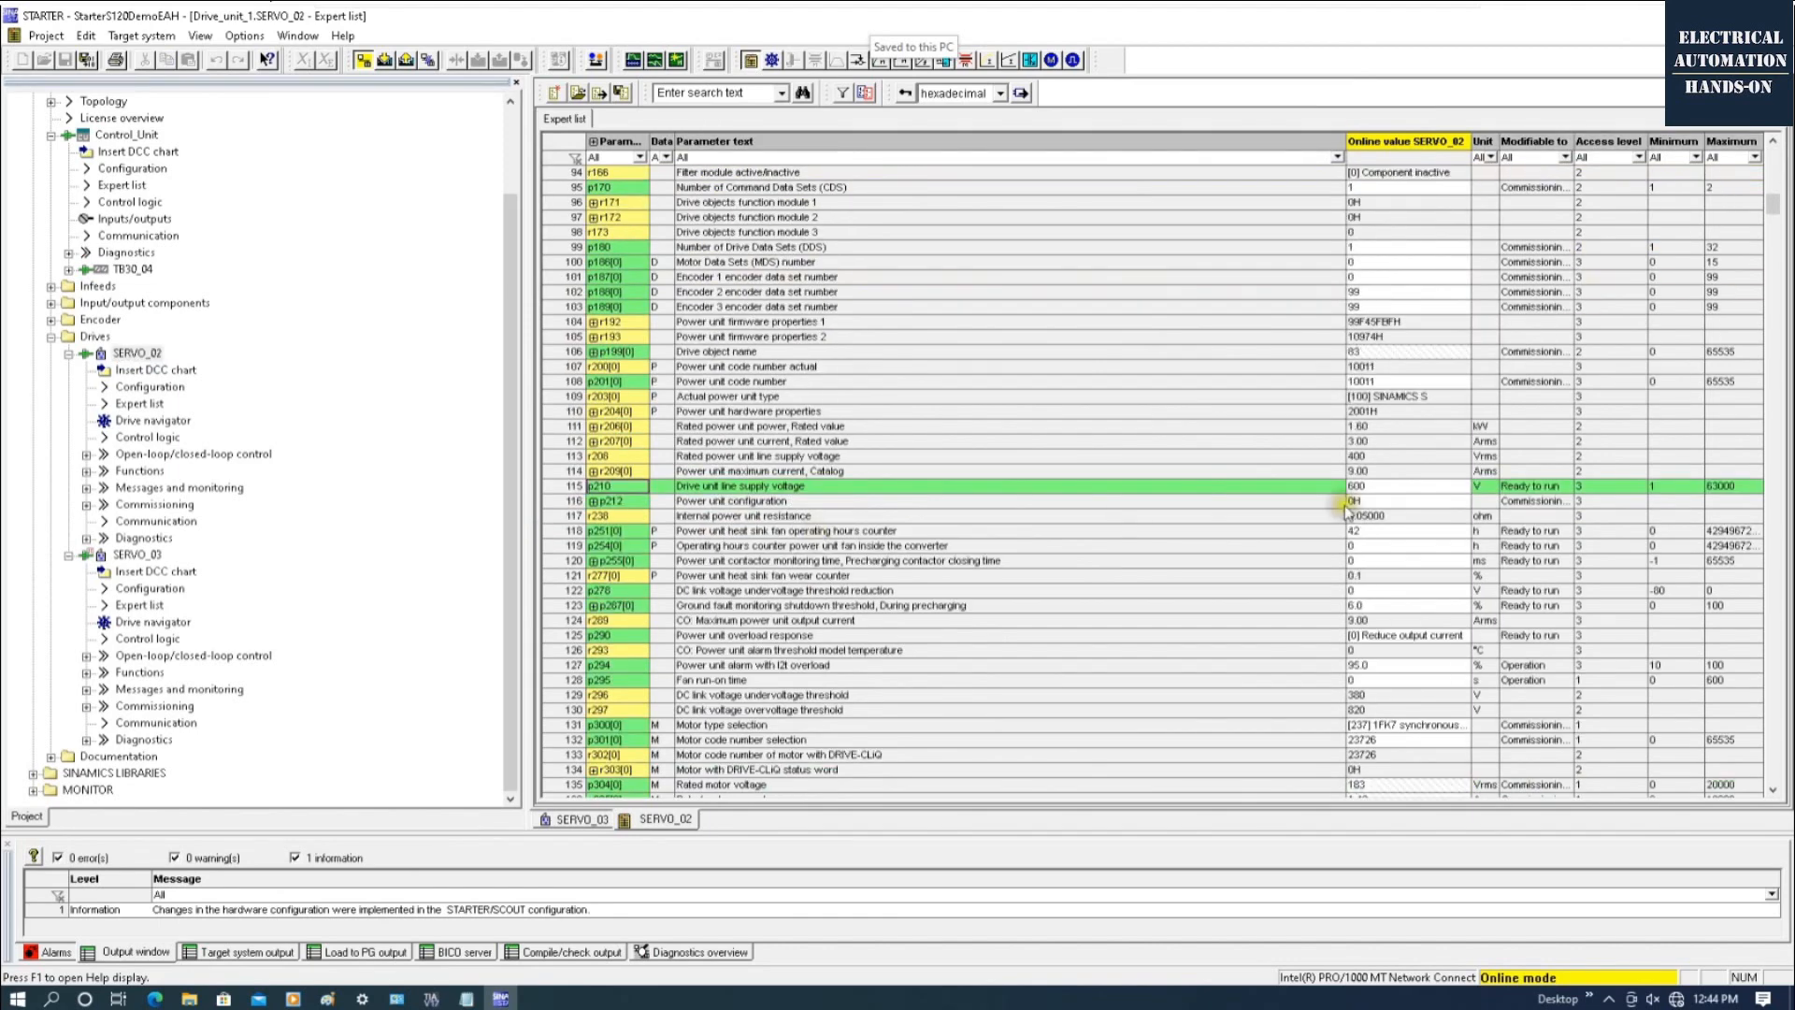
double_click(1425, 487)
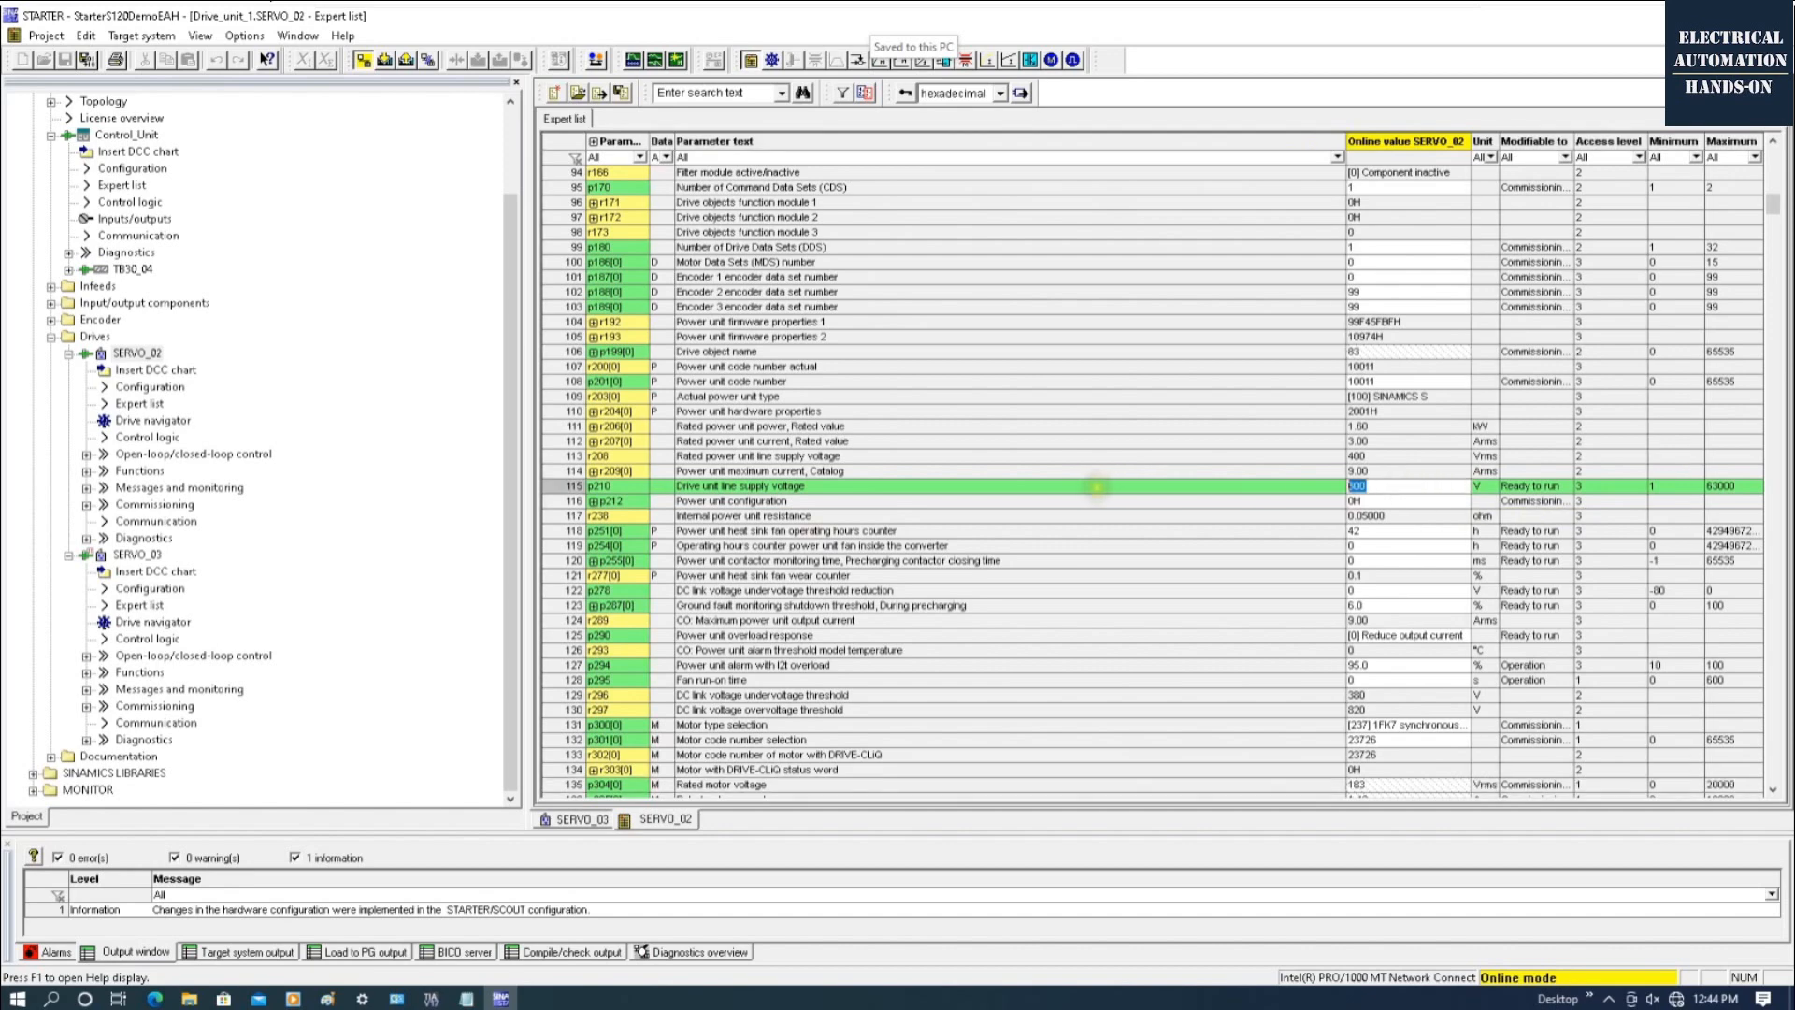
type("345")
key("Return")
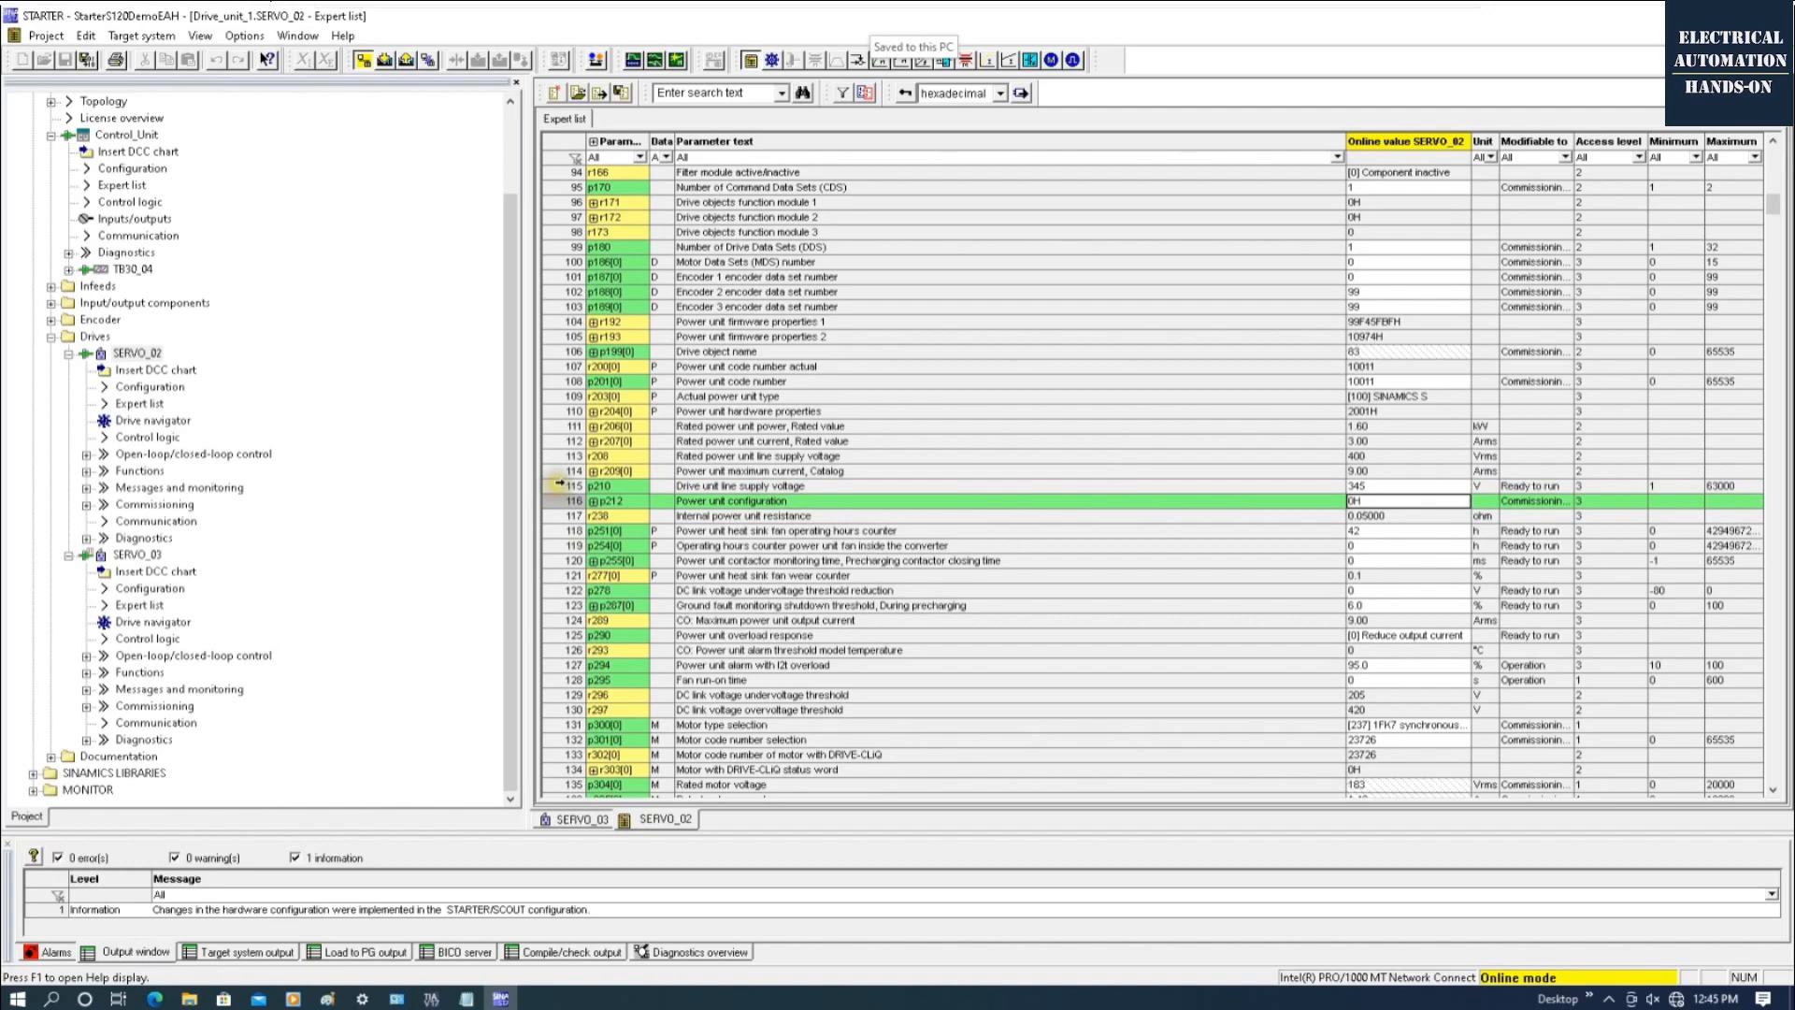
Step: Find p1244 in SERVO_02's expert list and set the upper DC link voltage threshold to 410 V
left_click(557, 486)
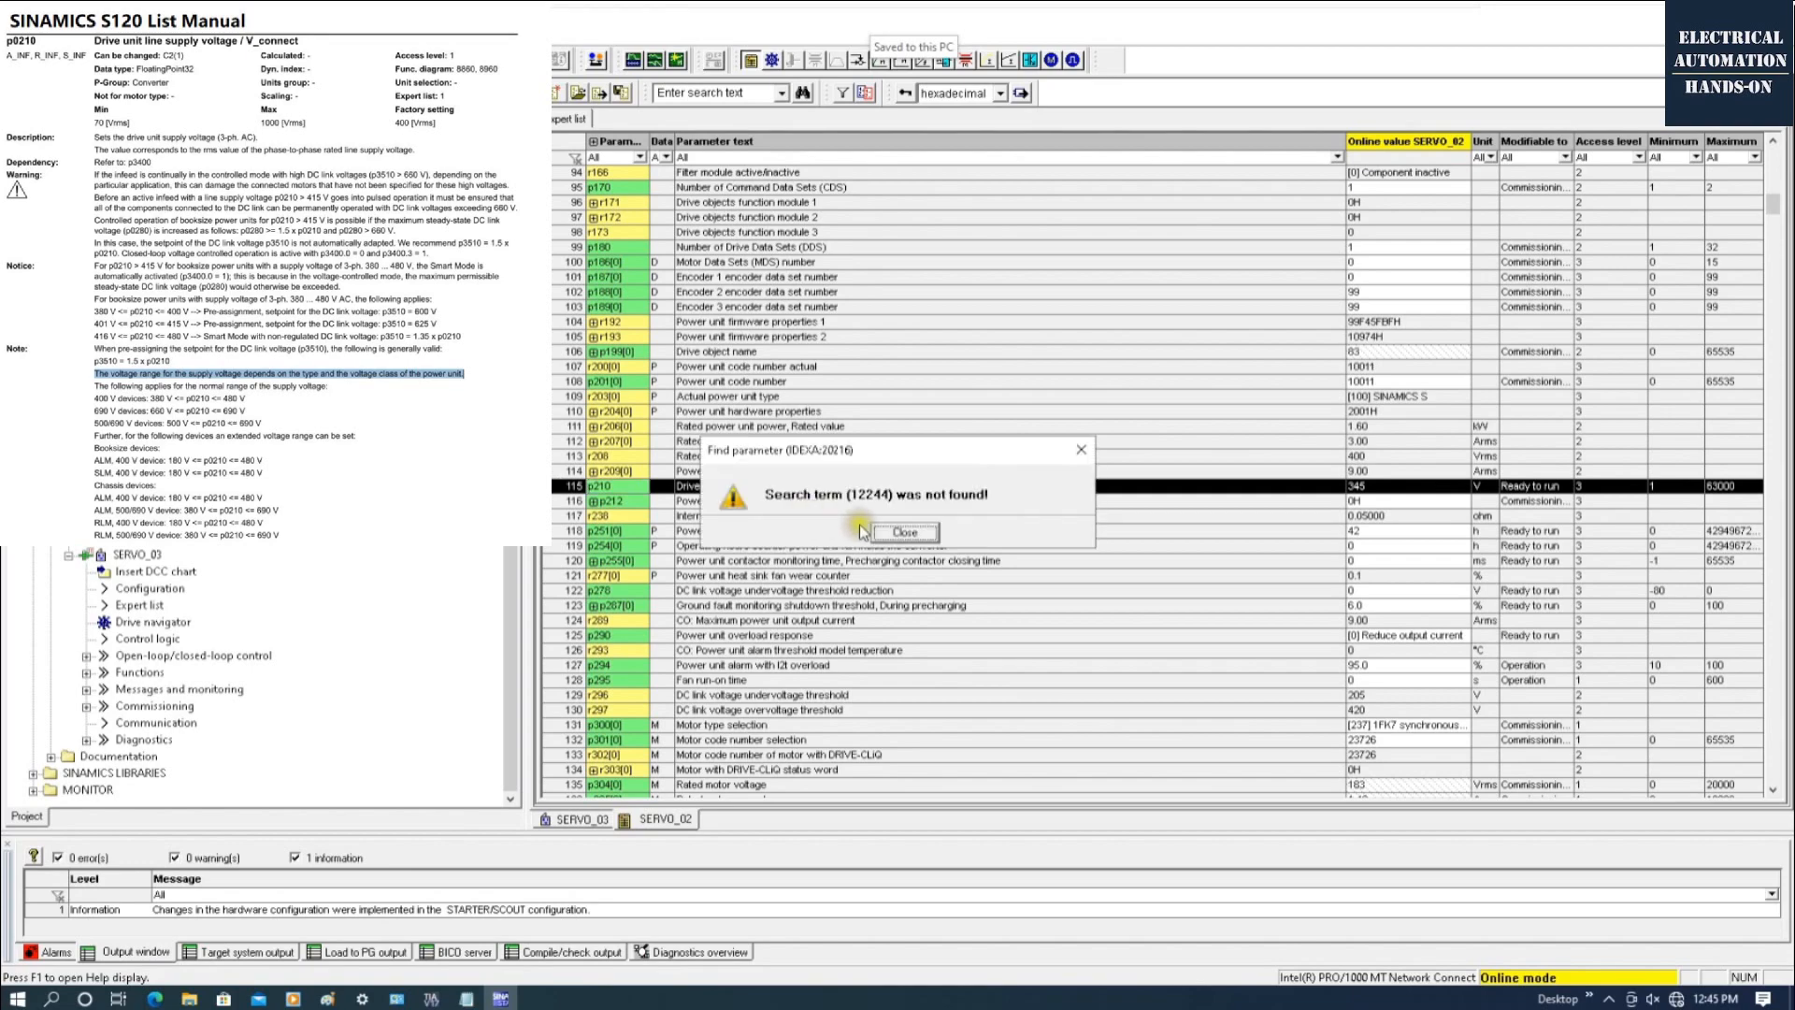
left_click(903, 530)
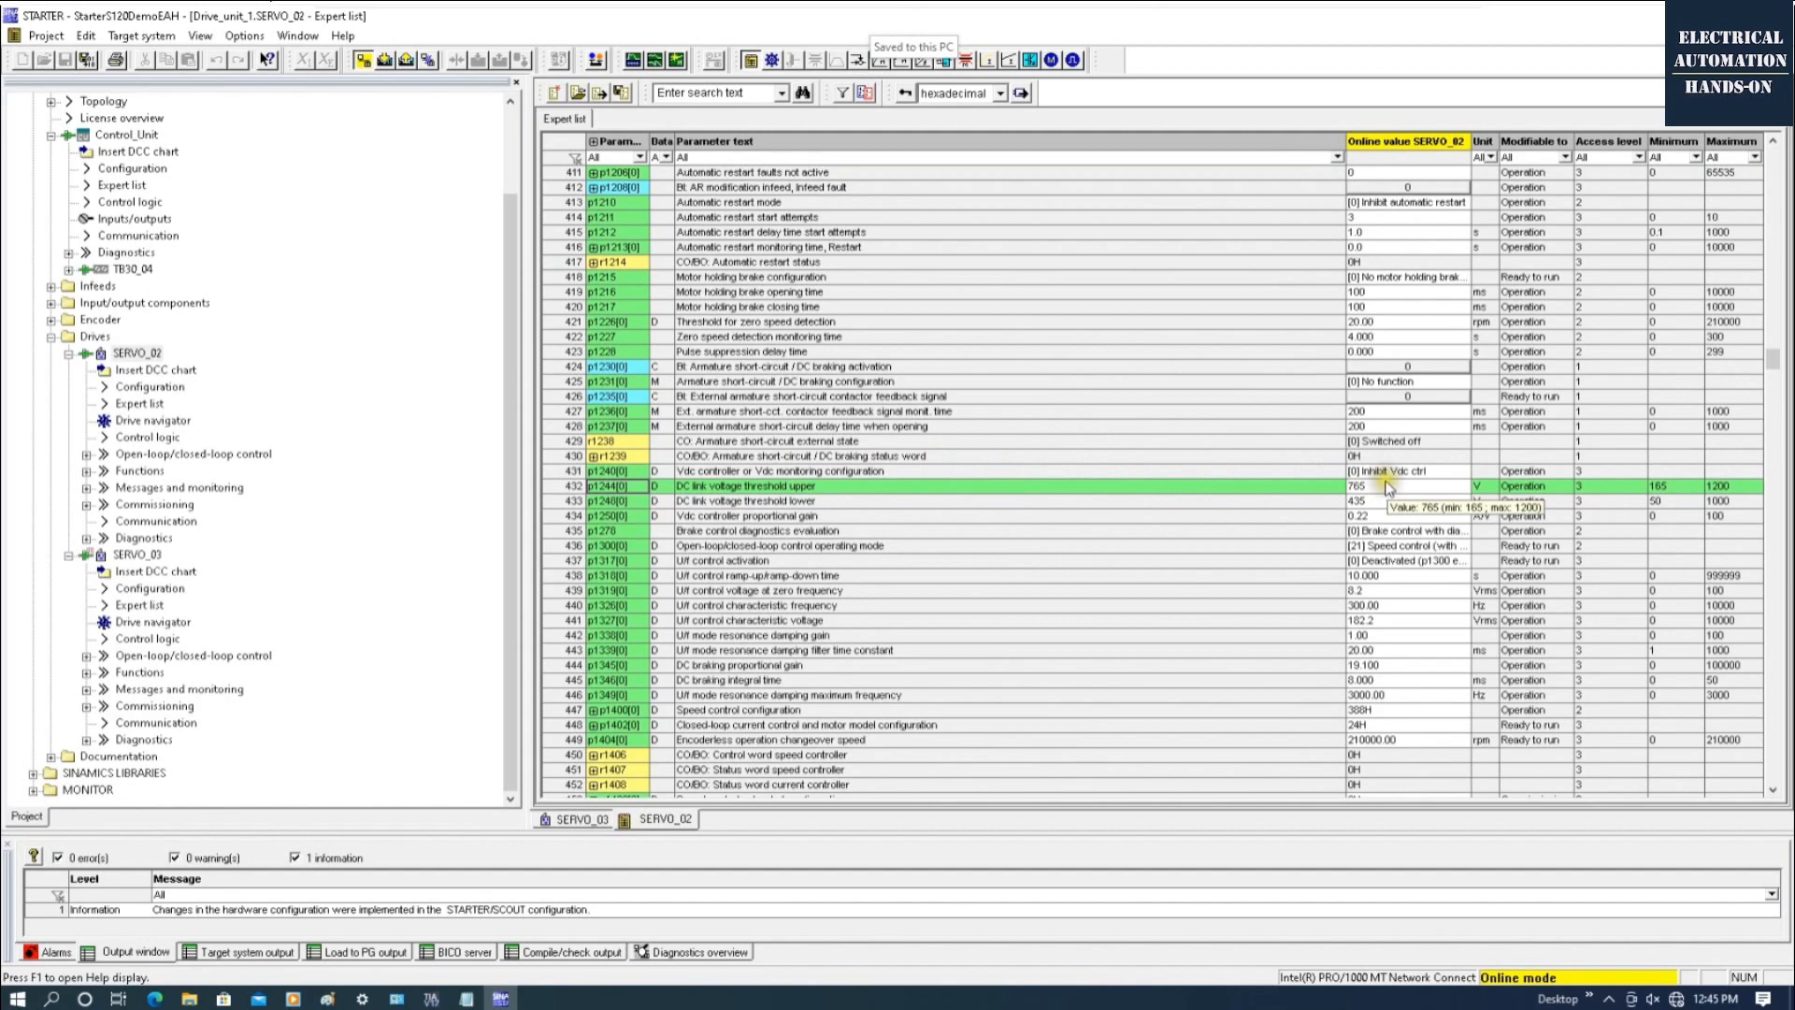
left_click(1372, 486)
double_click(1388, 490)
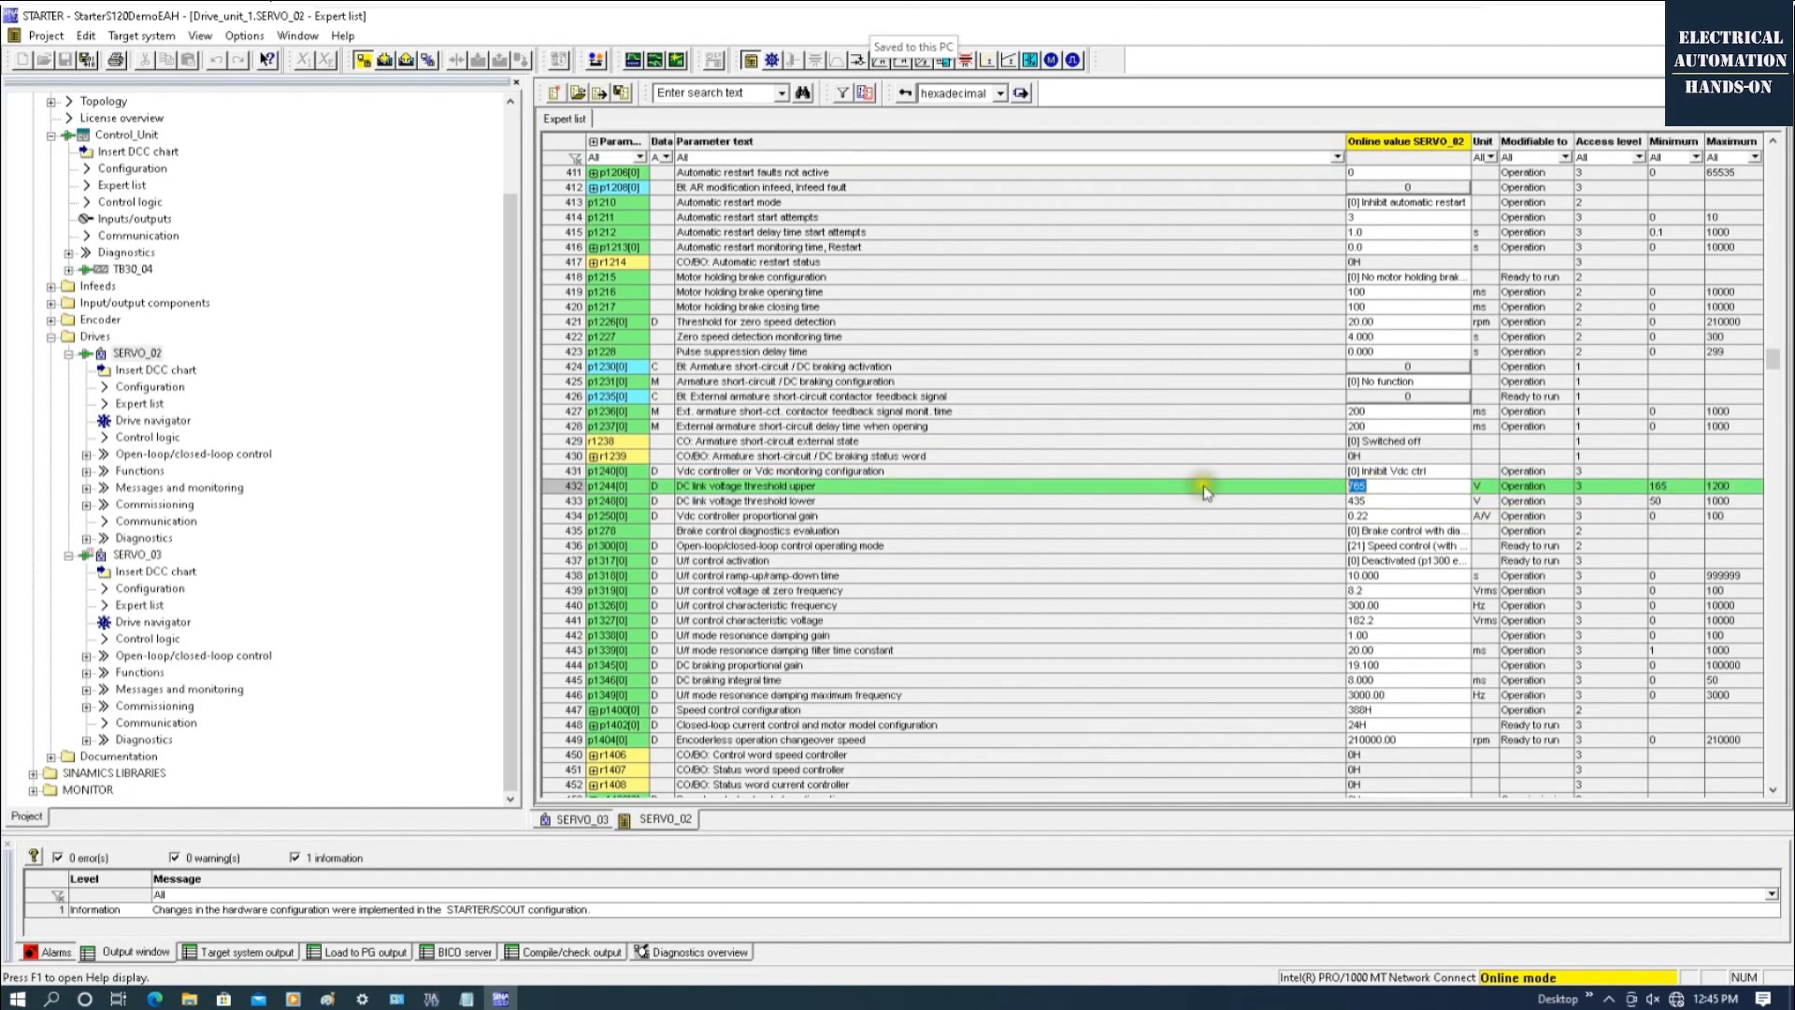
type("410")
key("Return")
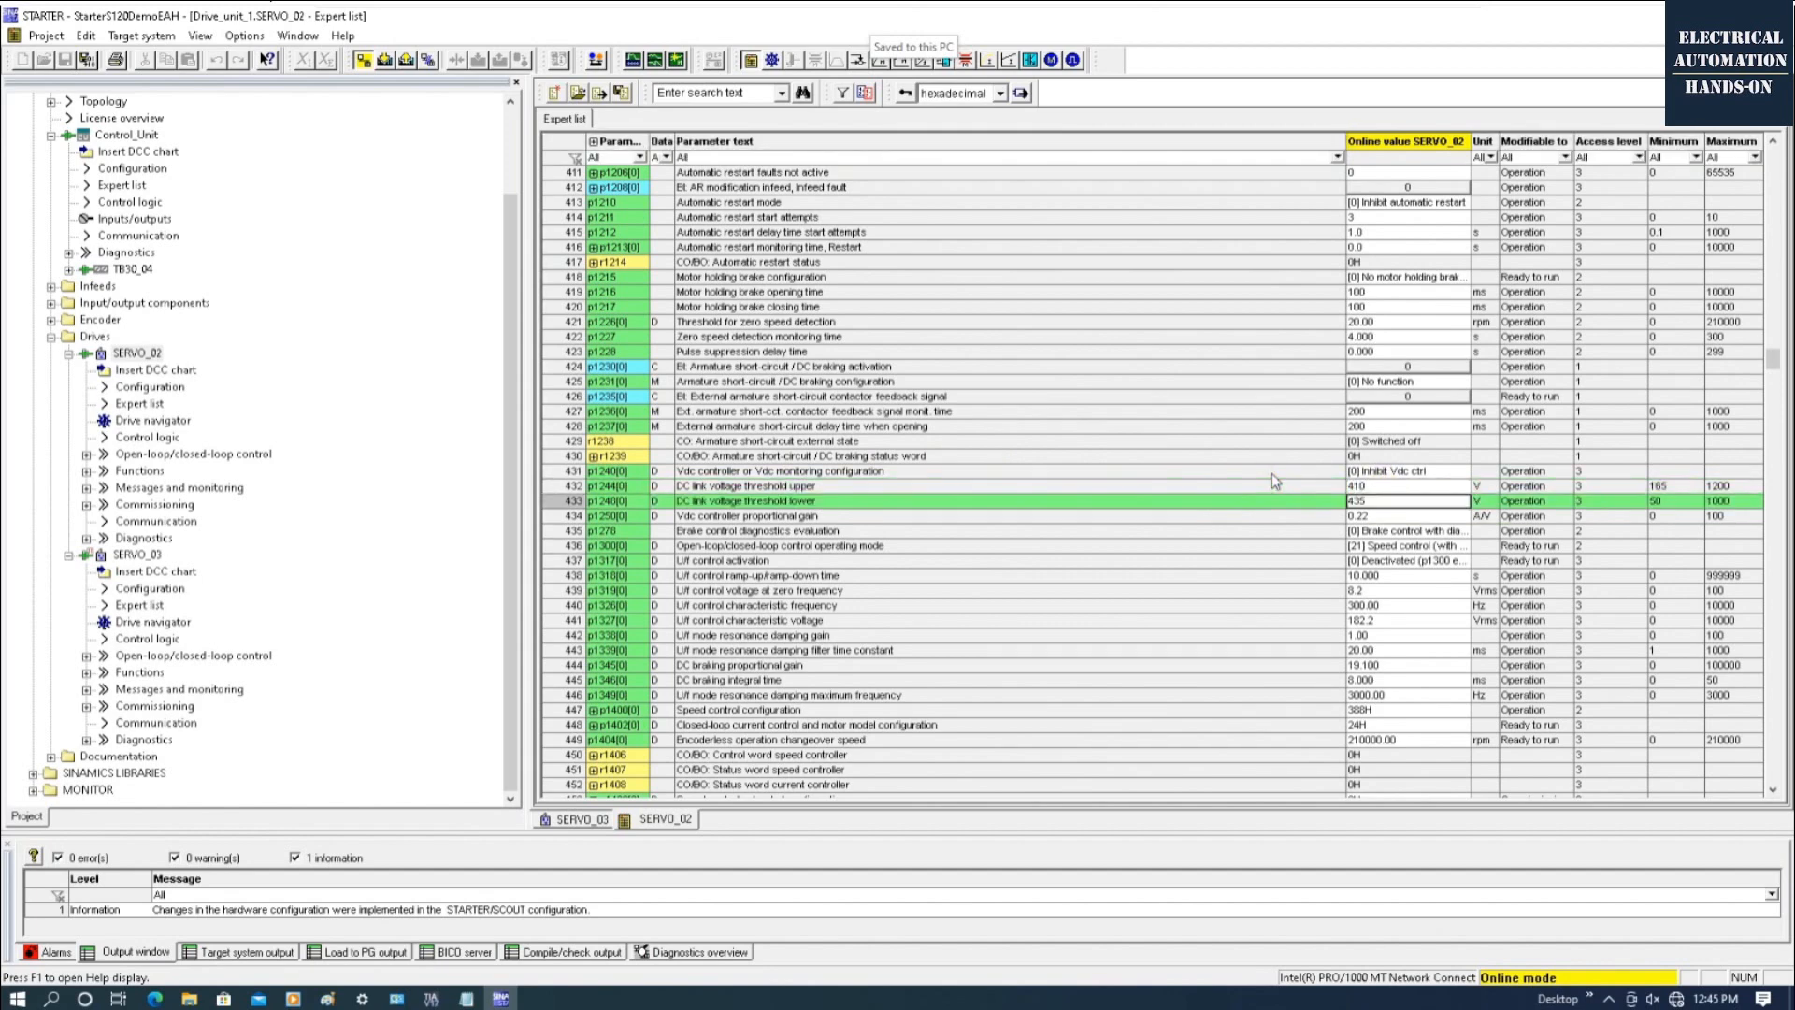
Step: Set SERVO_02's lower DC link voltage threshold p1248 to 245 V
left_click(1381, 506)
double_click(1383, 505)
type("245")
key("Return")
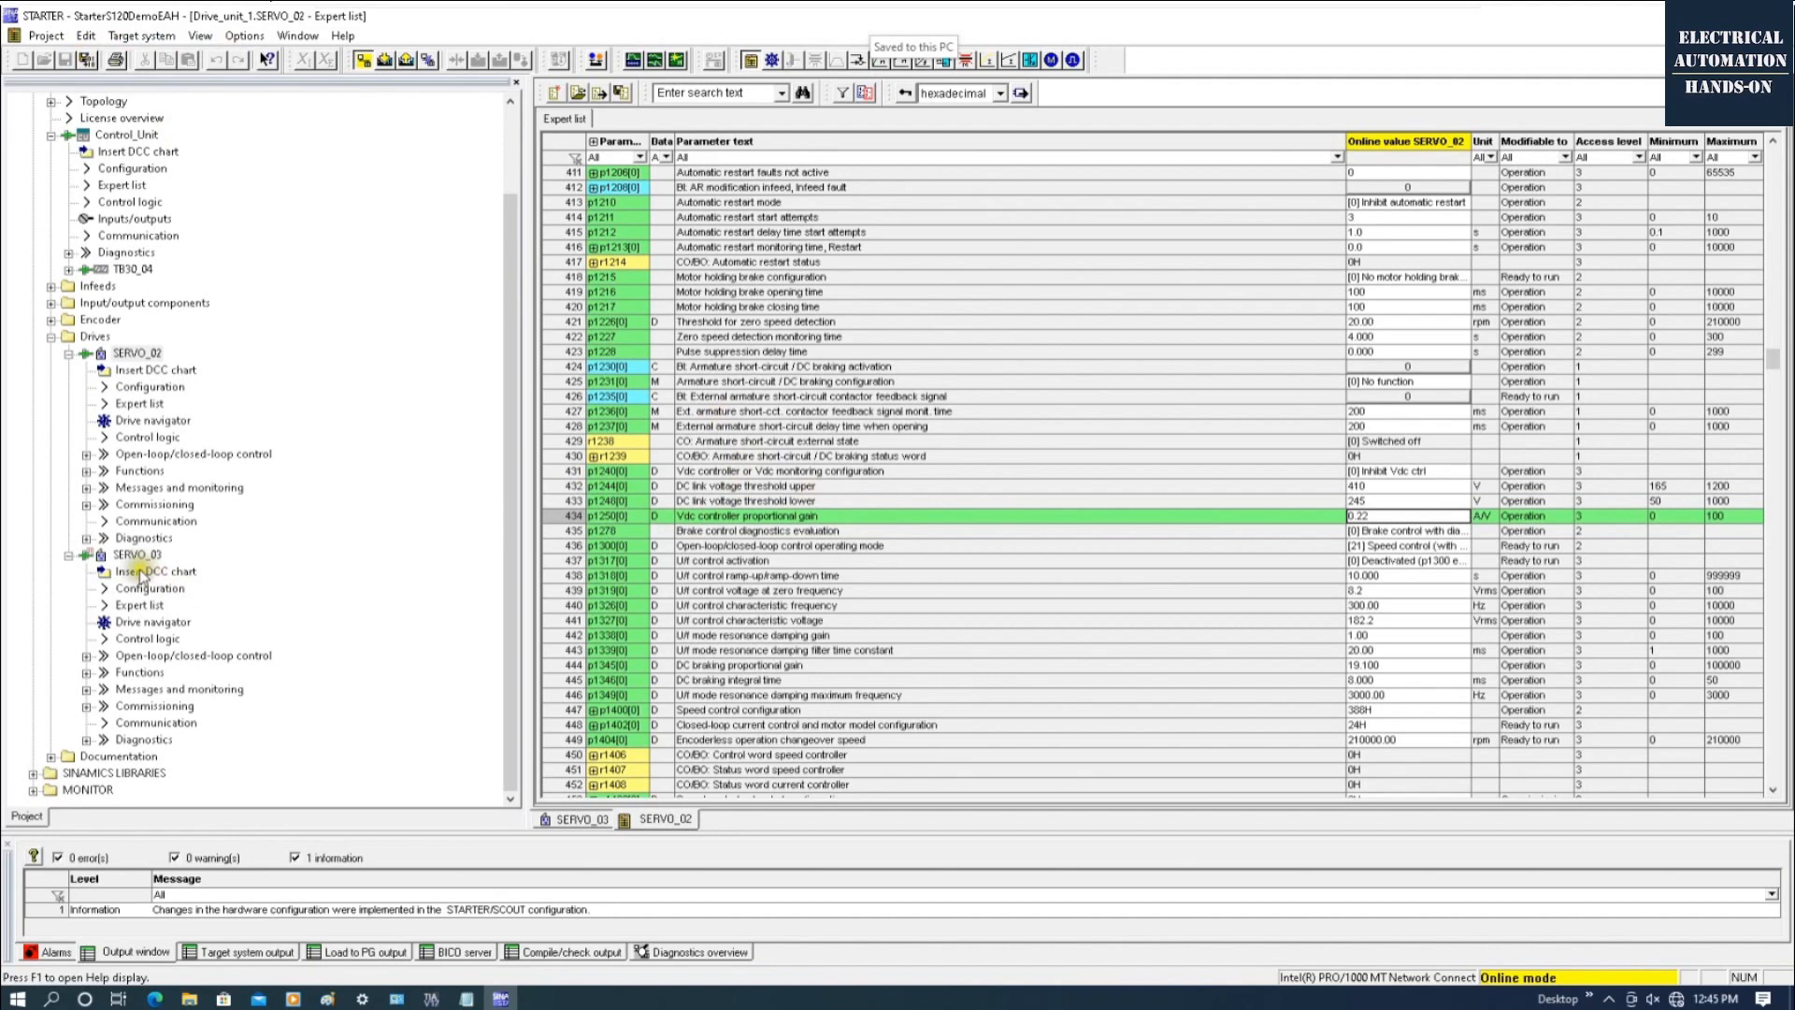
Step: Find the drive commissioning parameter filter p10 in SERVO_03's expert list and open its value for editing
left_click(129, 606)
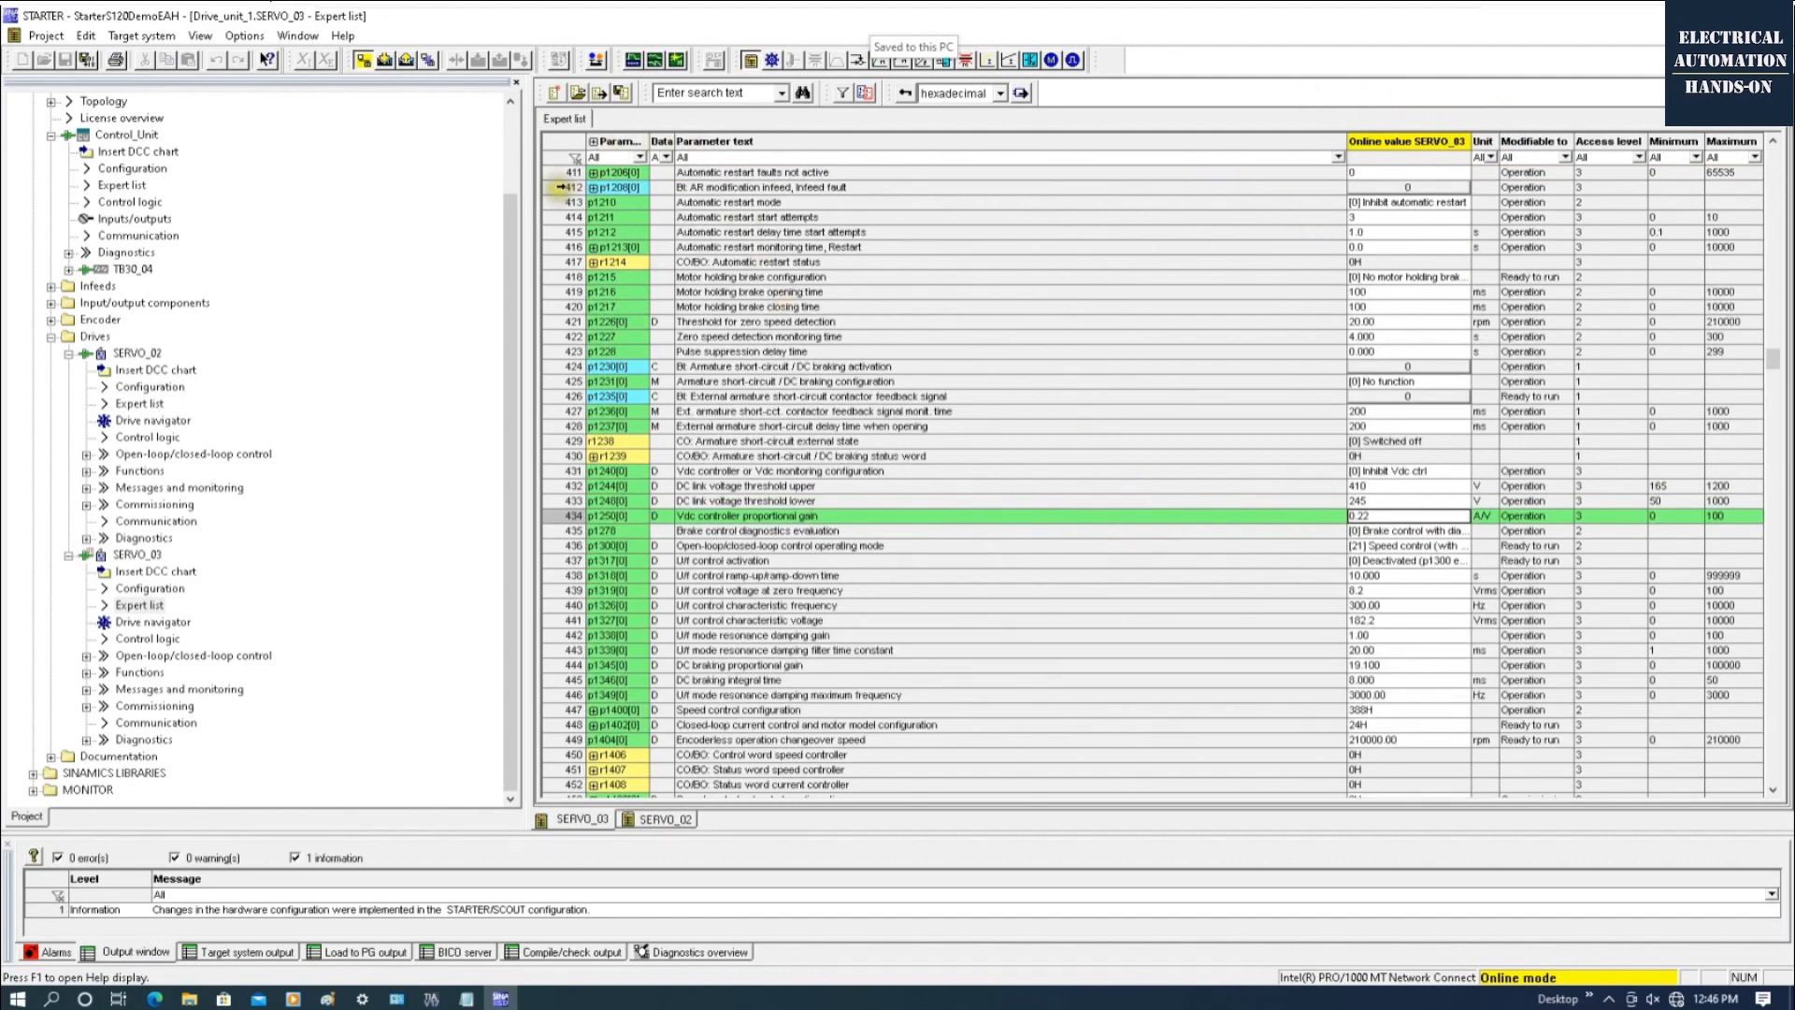
left_click(561, 187)
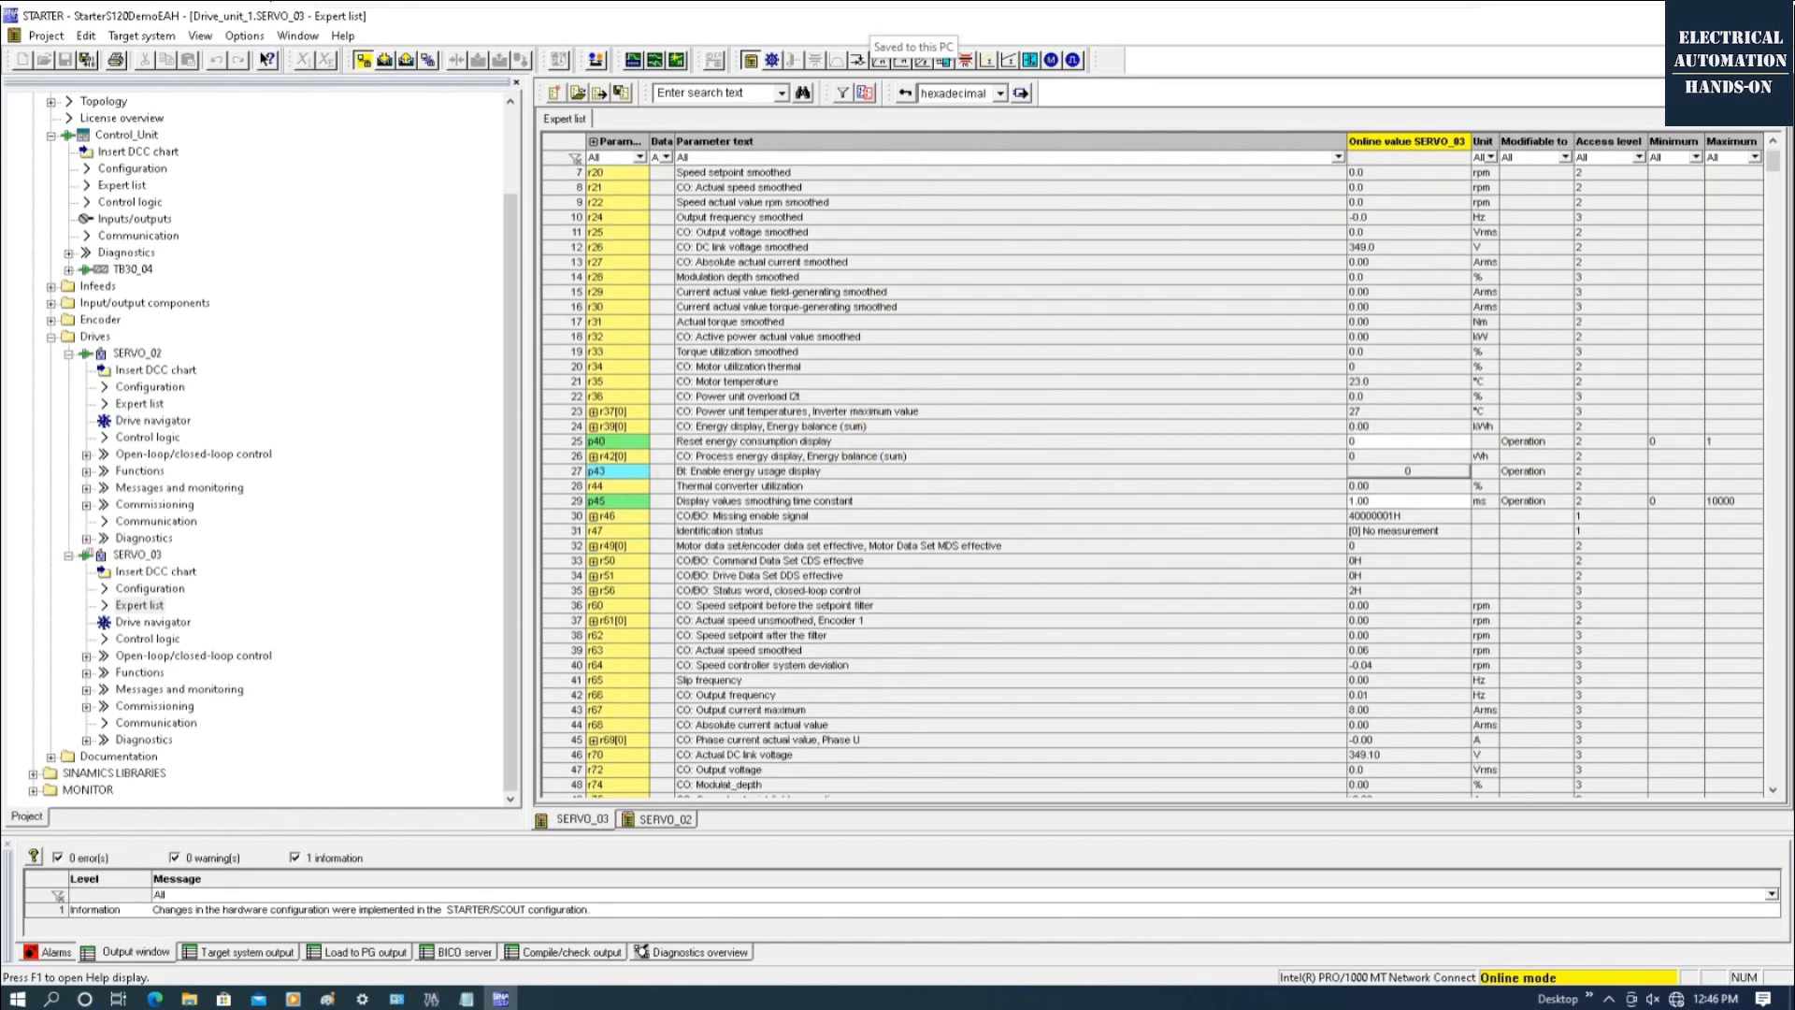
key("Down")
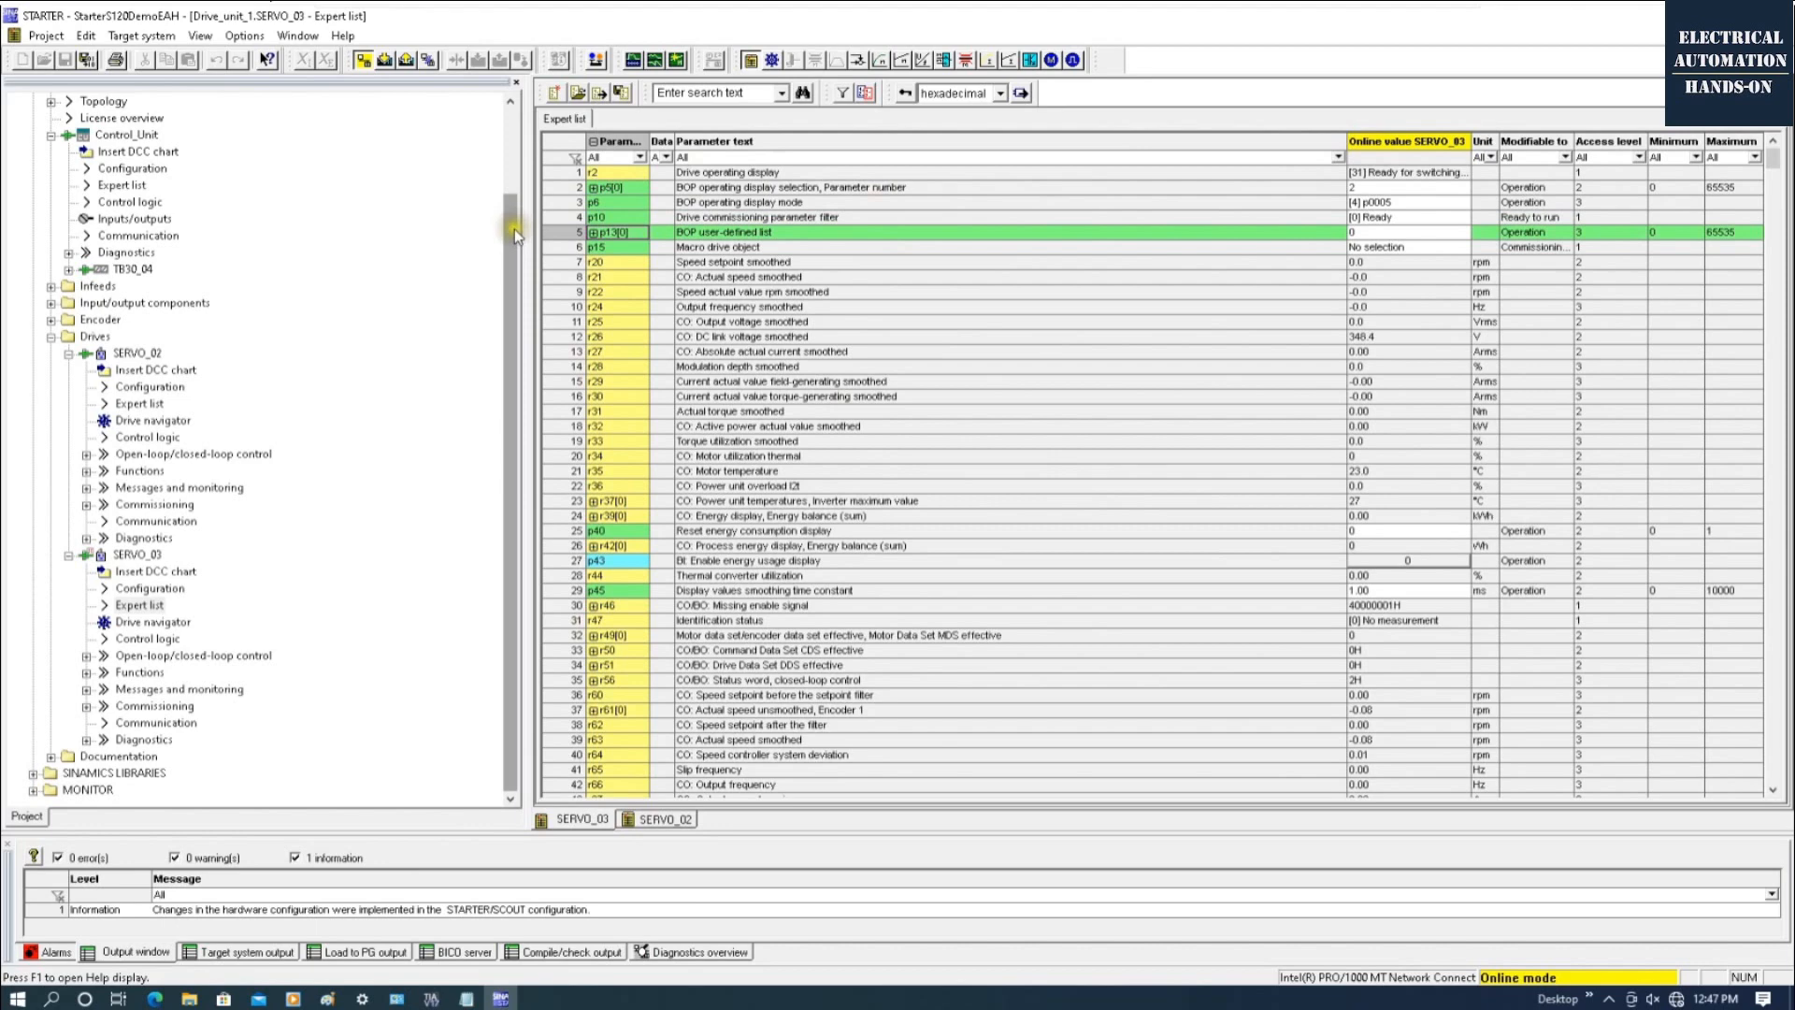
left_click(564, 217)
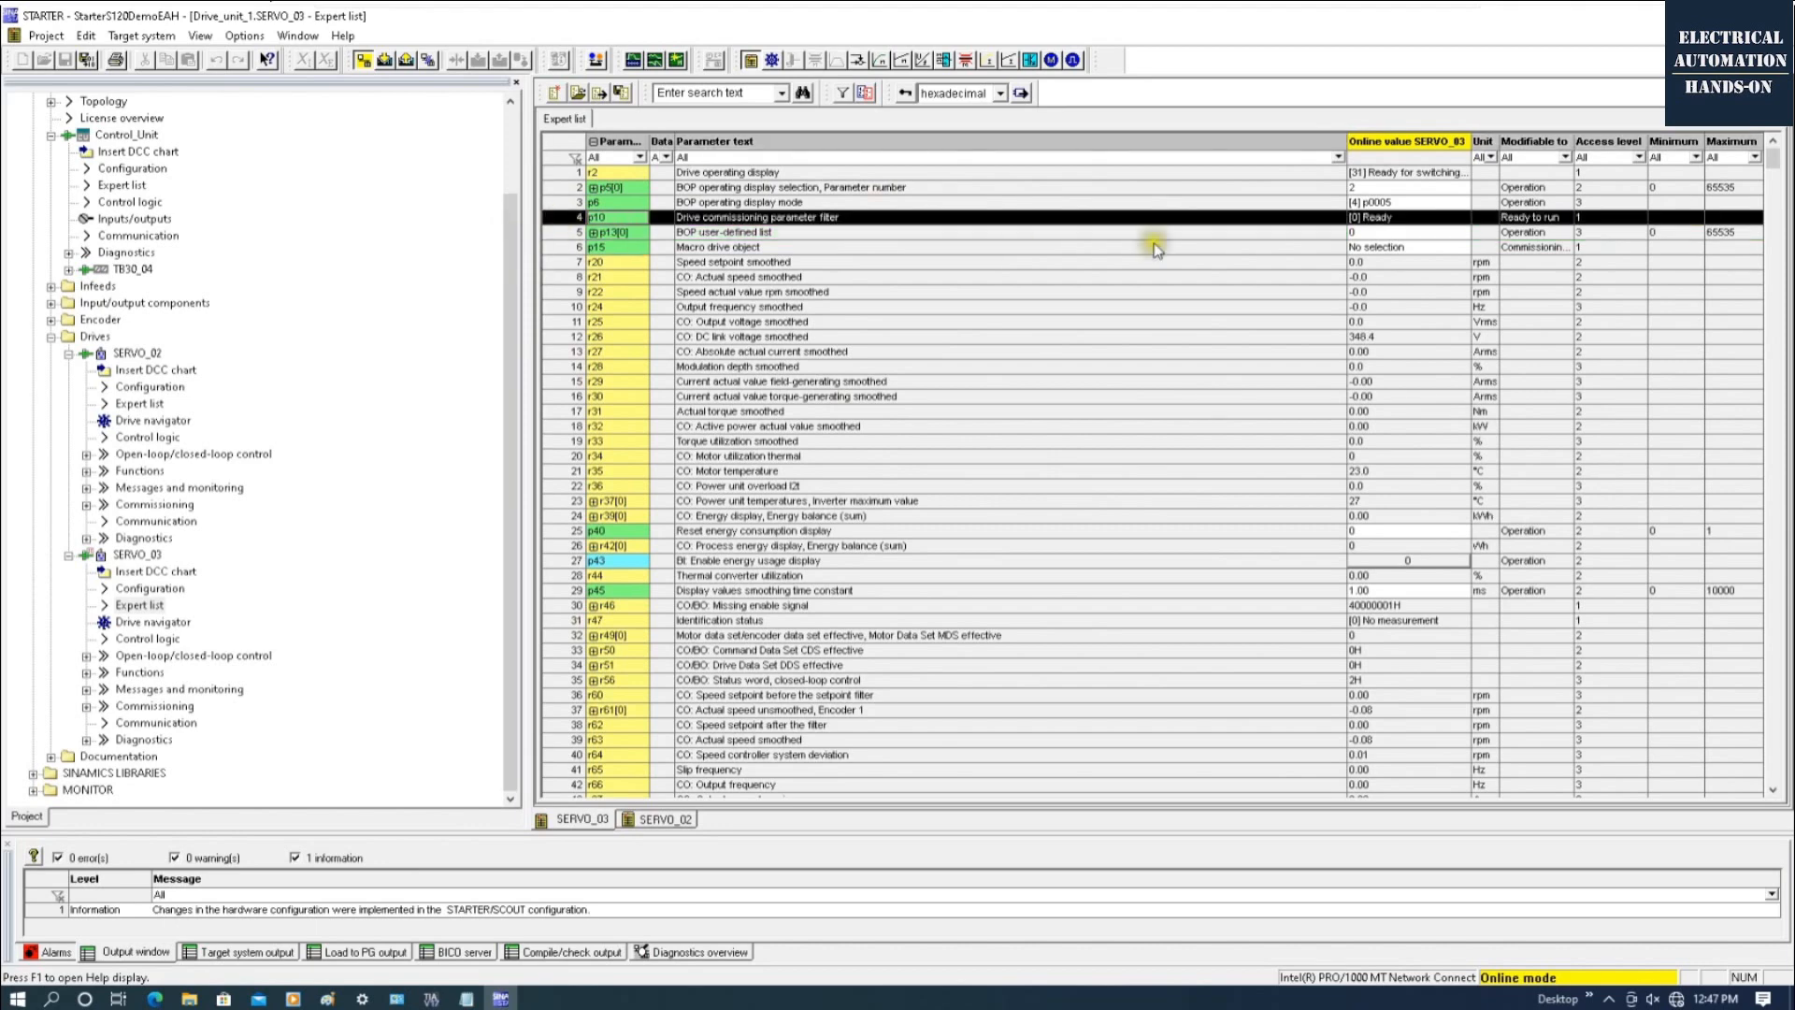
left_click(1421, 218)
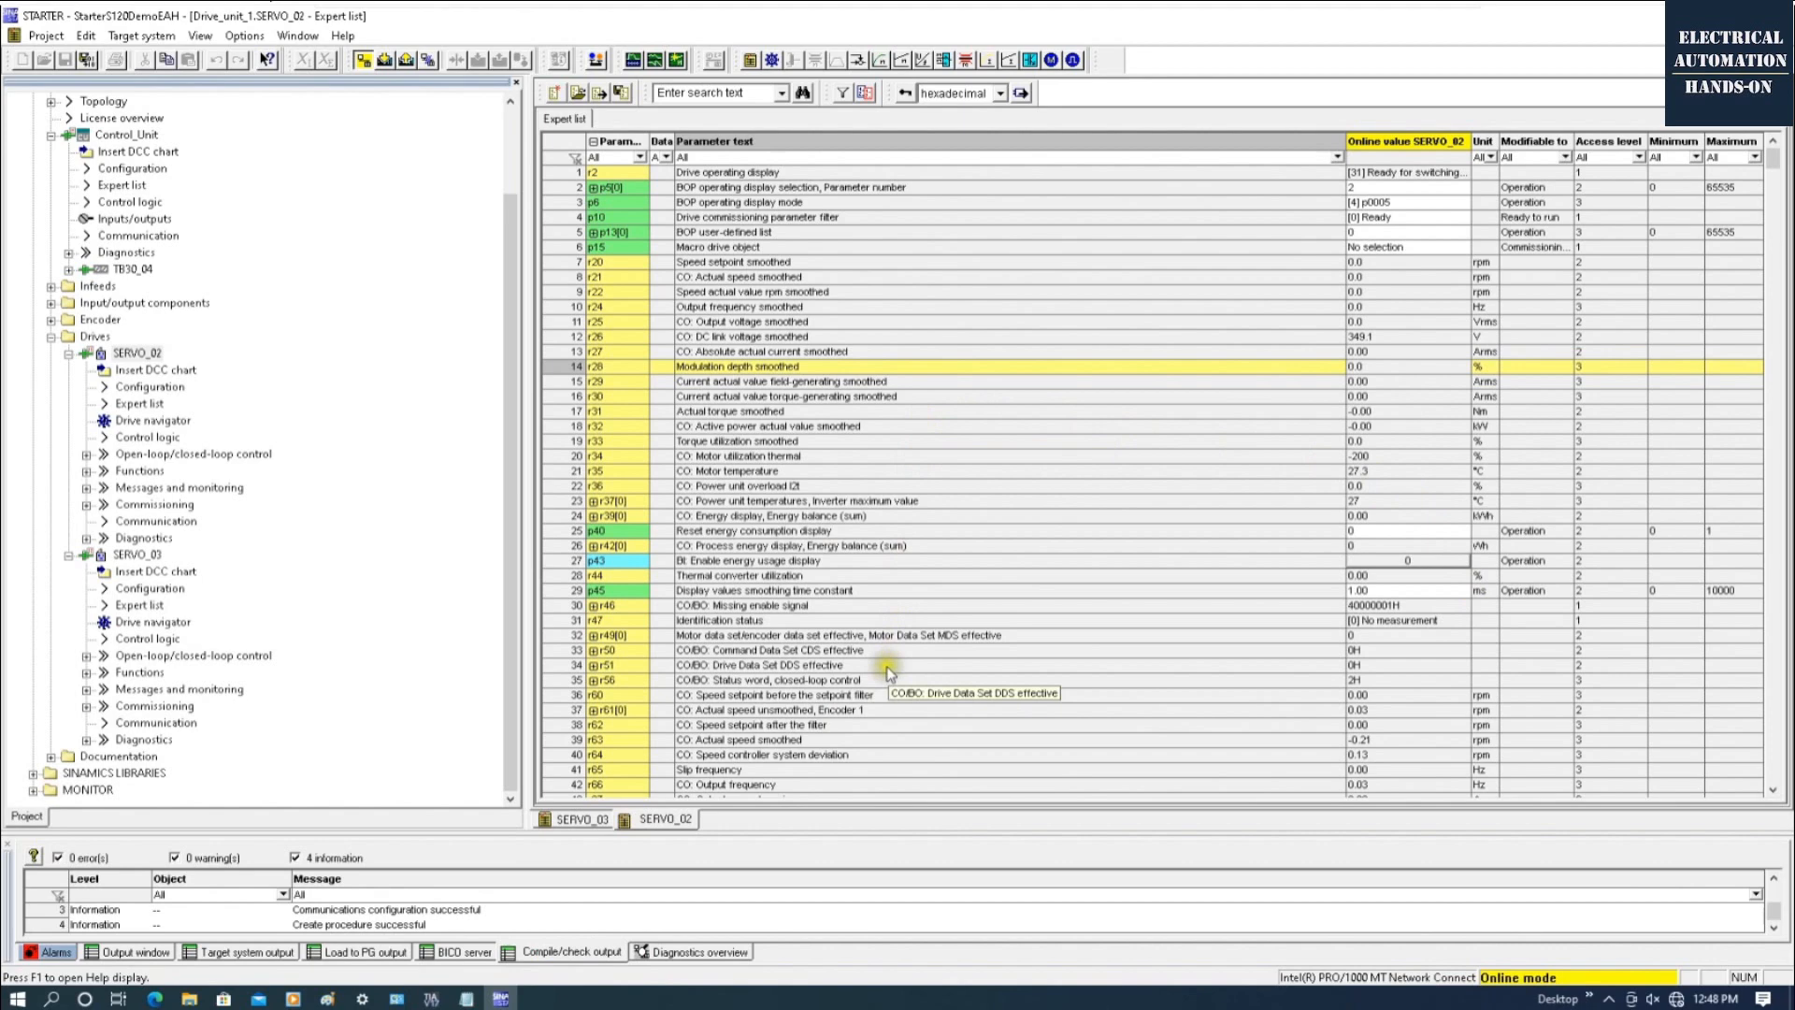
Step: Look up SERVO_02's line supply voltage p210 and load the project data from the drive unit to the PG
left_click(550, 531)
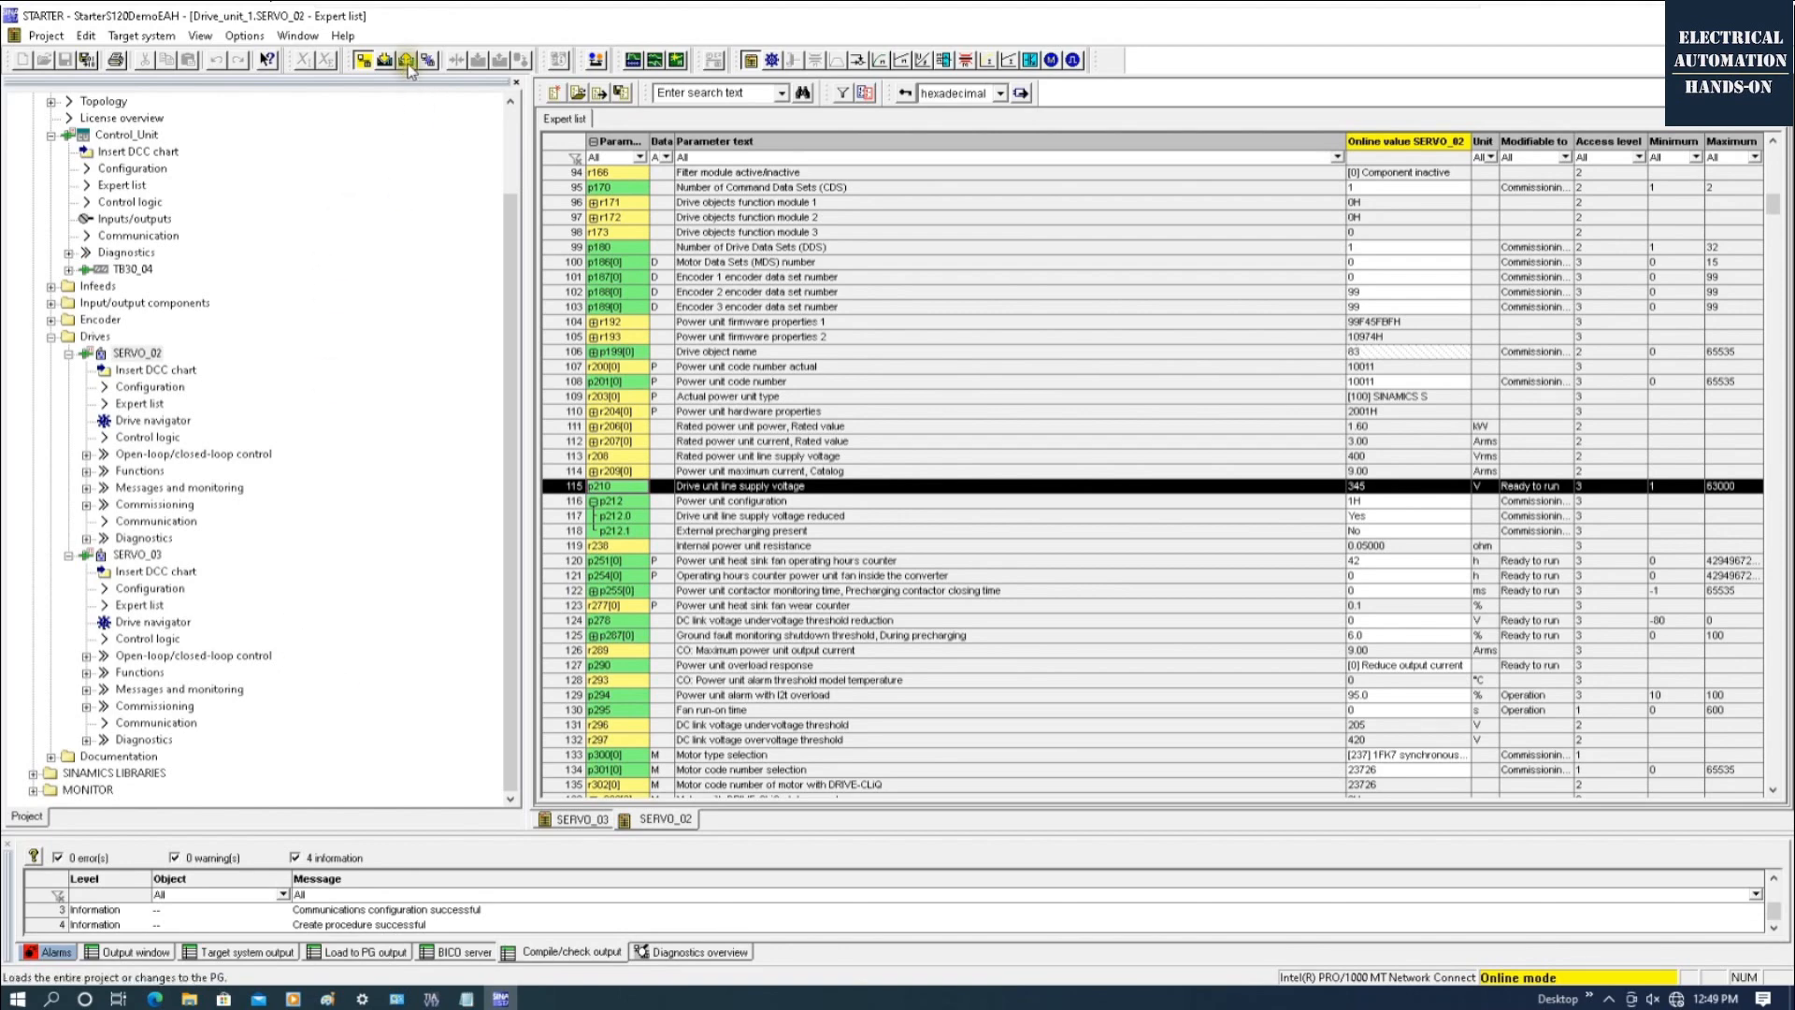
left_click(408, 64)
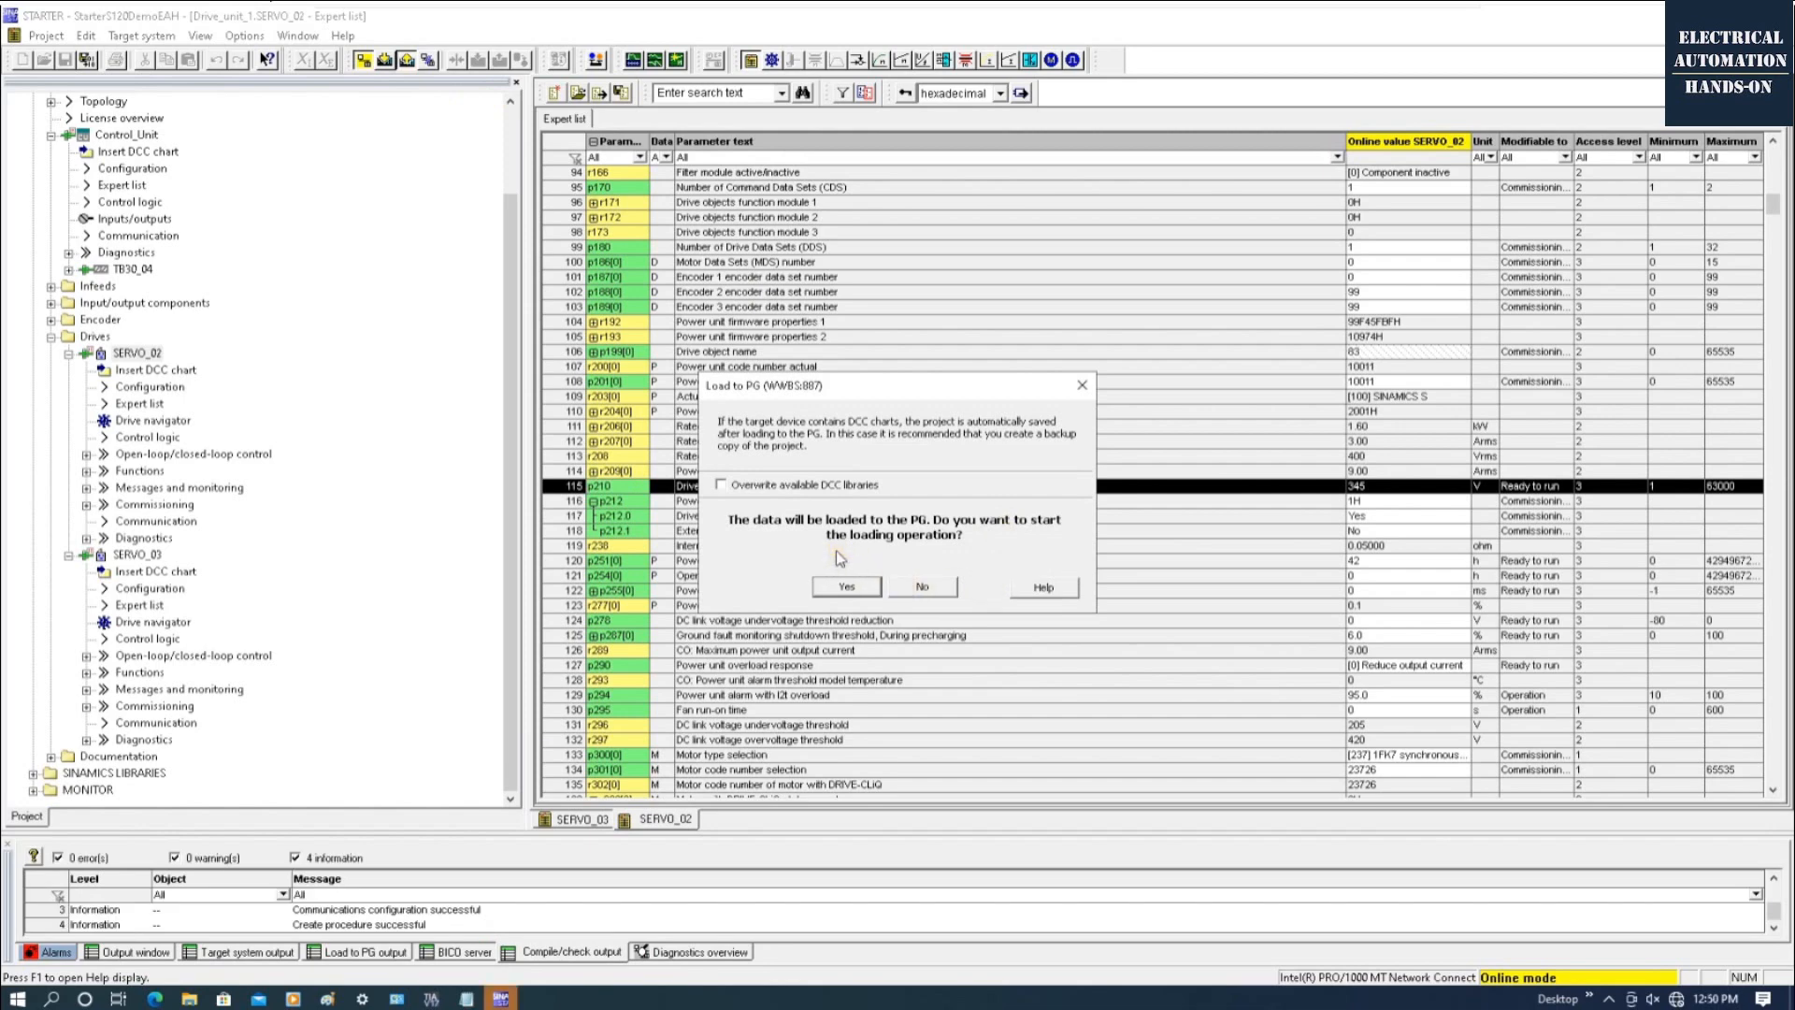
left_click(828, 595)
left_click(829, 593)
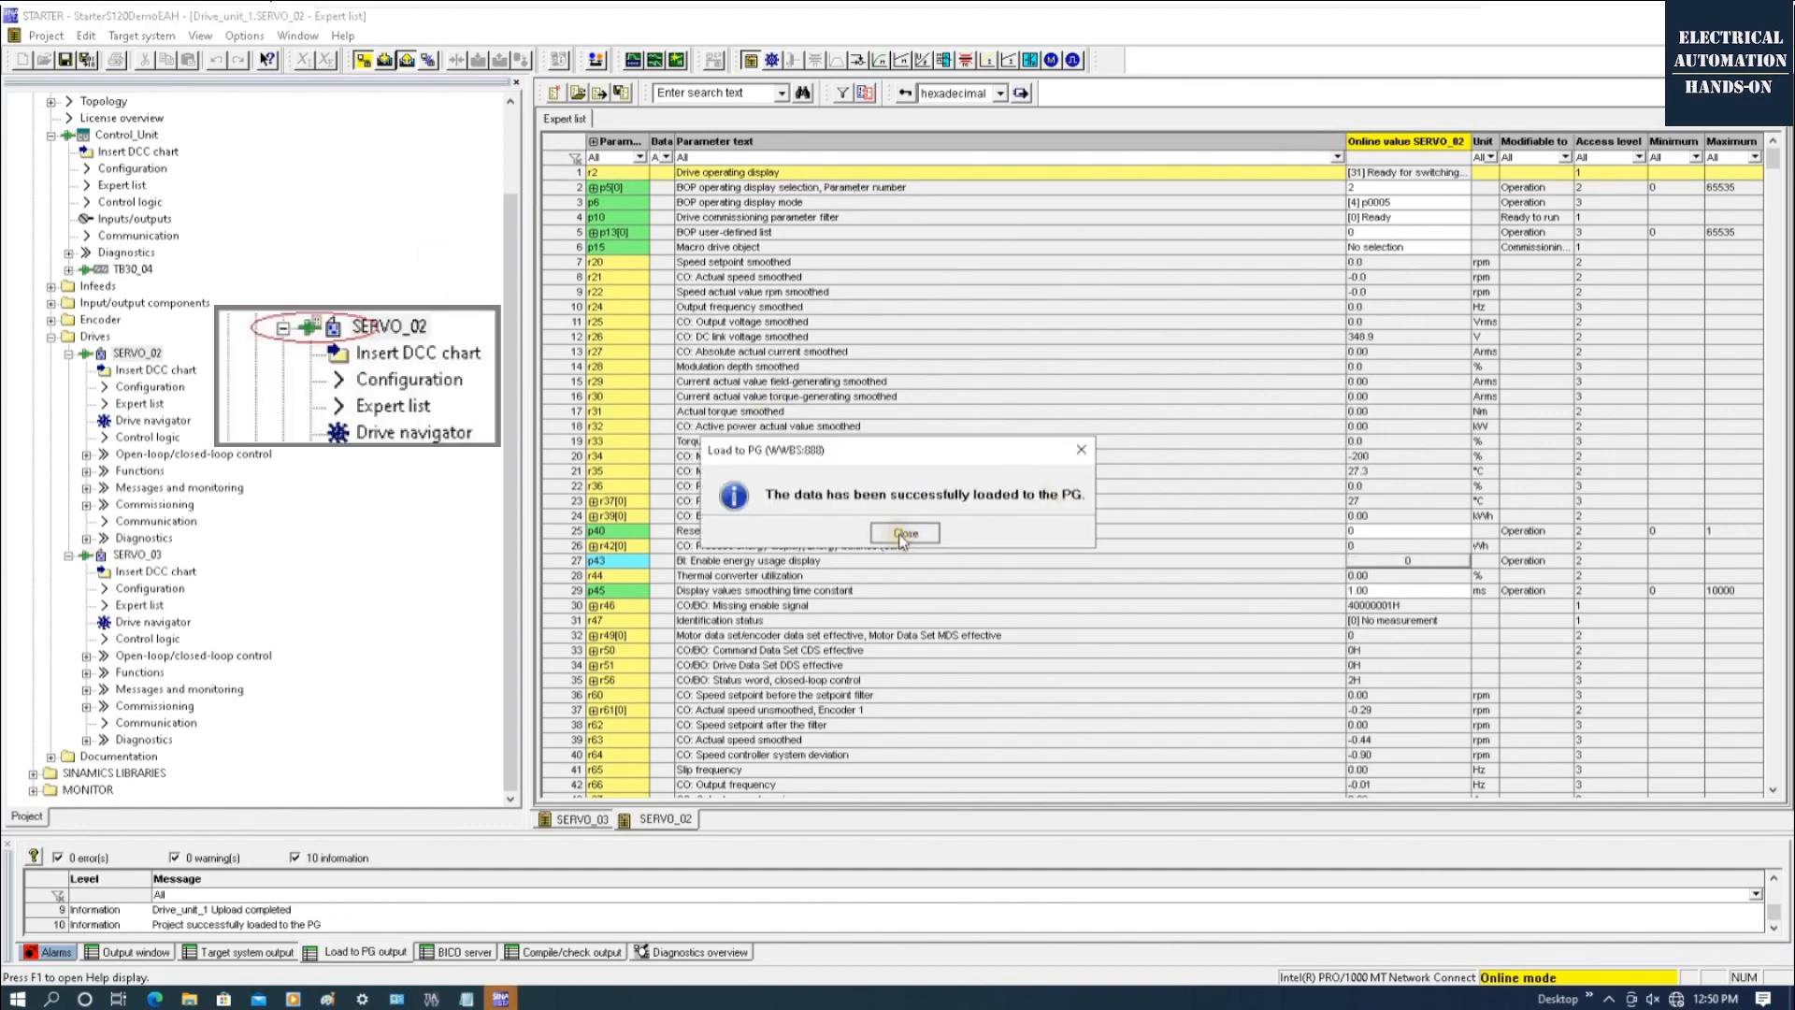
Step: Close the upload message and open the control panel from SERVO_02's commissioning functions, enlarging the detail view below the expert list
left_click(905, 533)
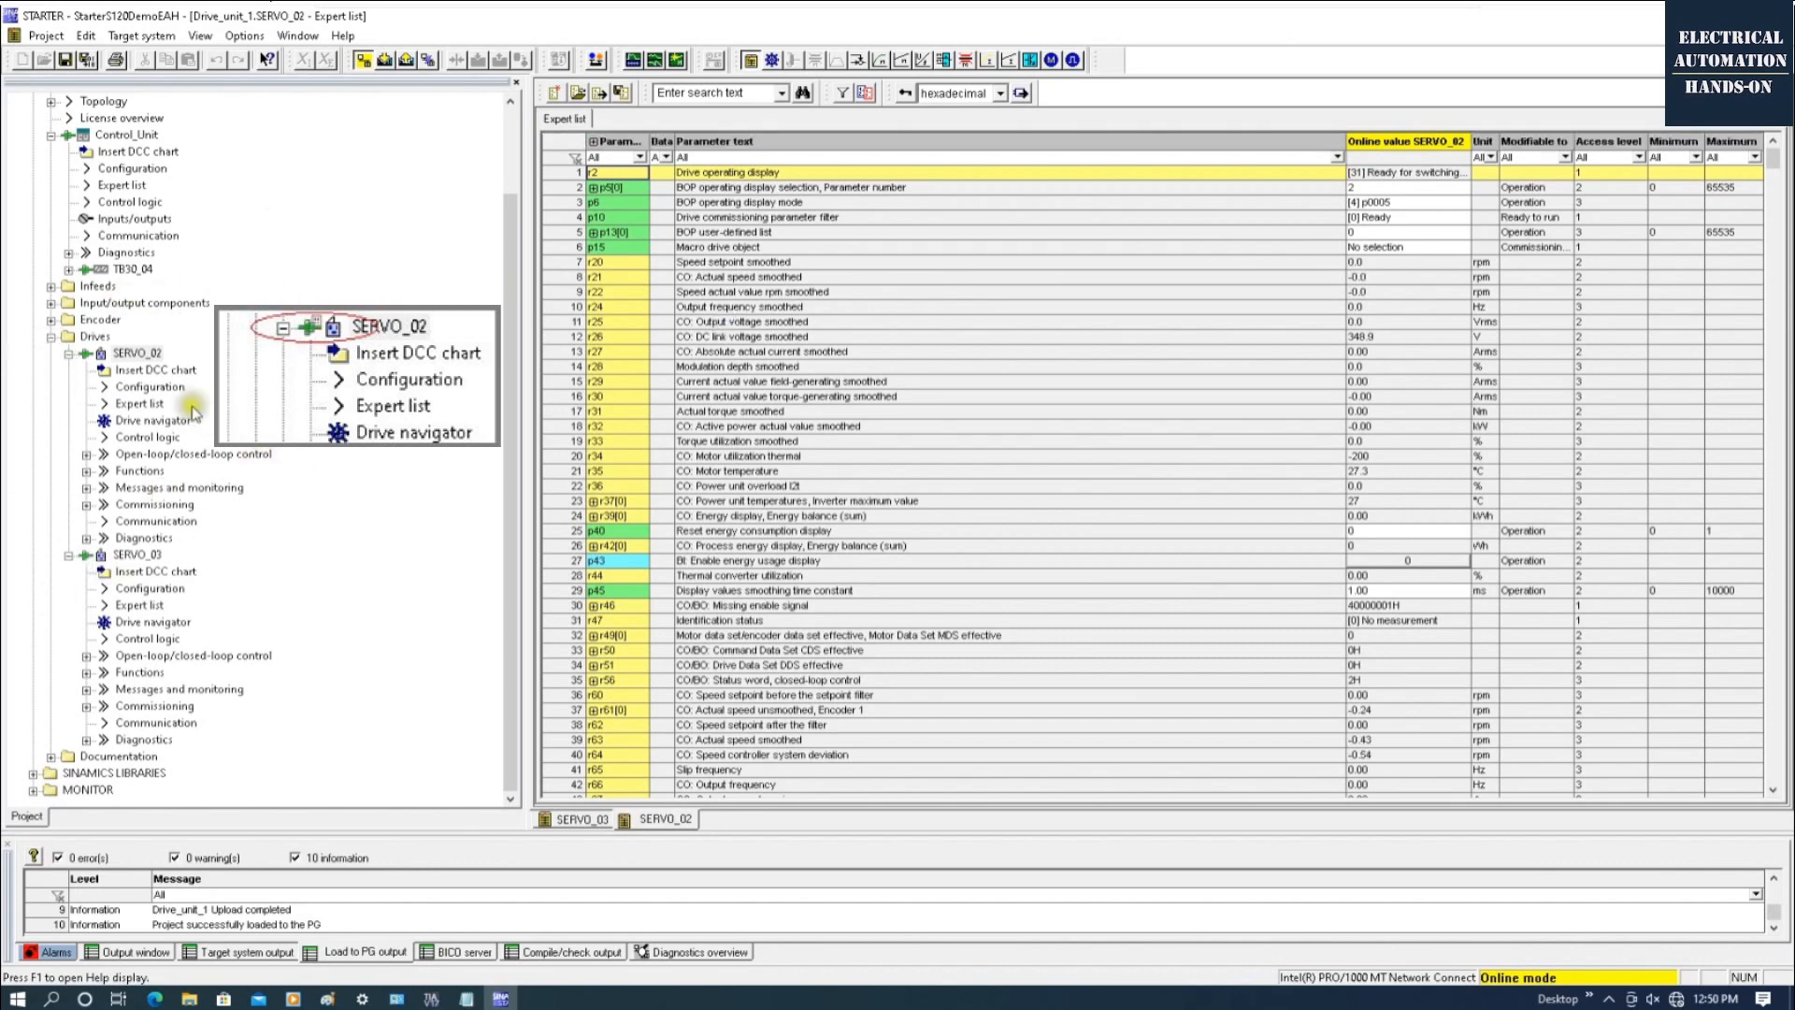
left_click(138, 354)
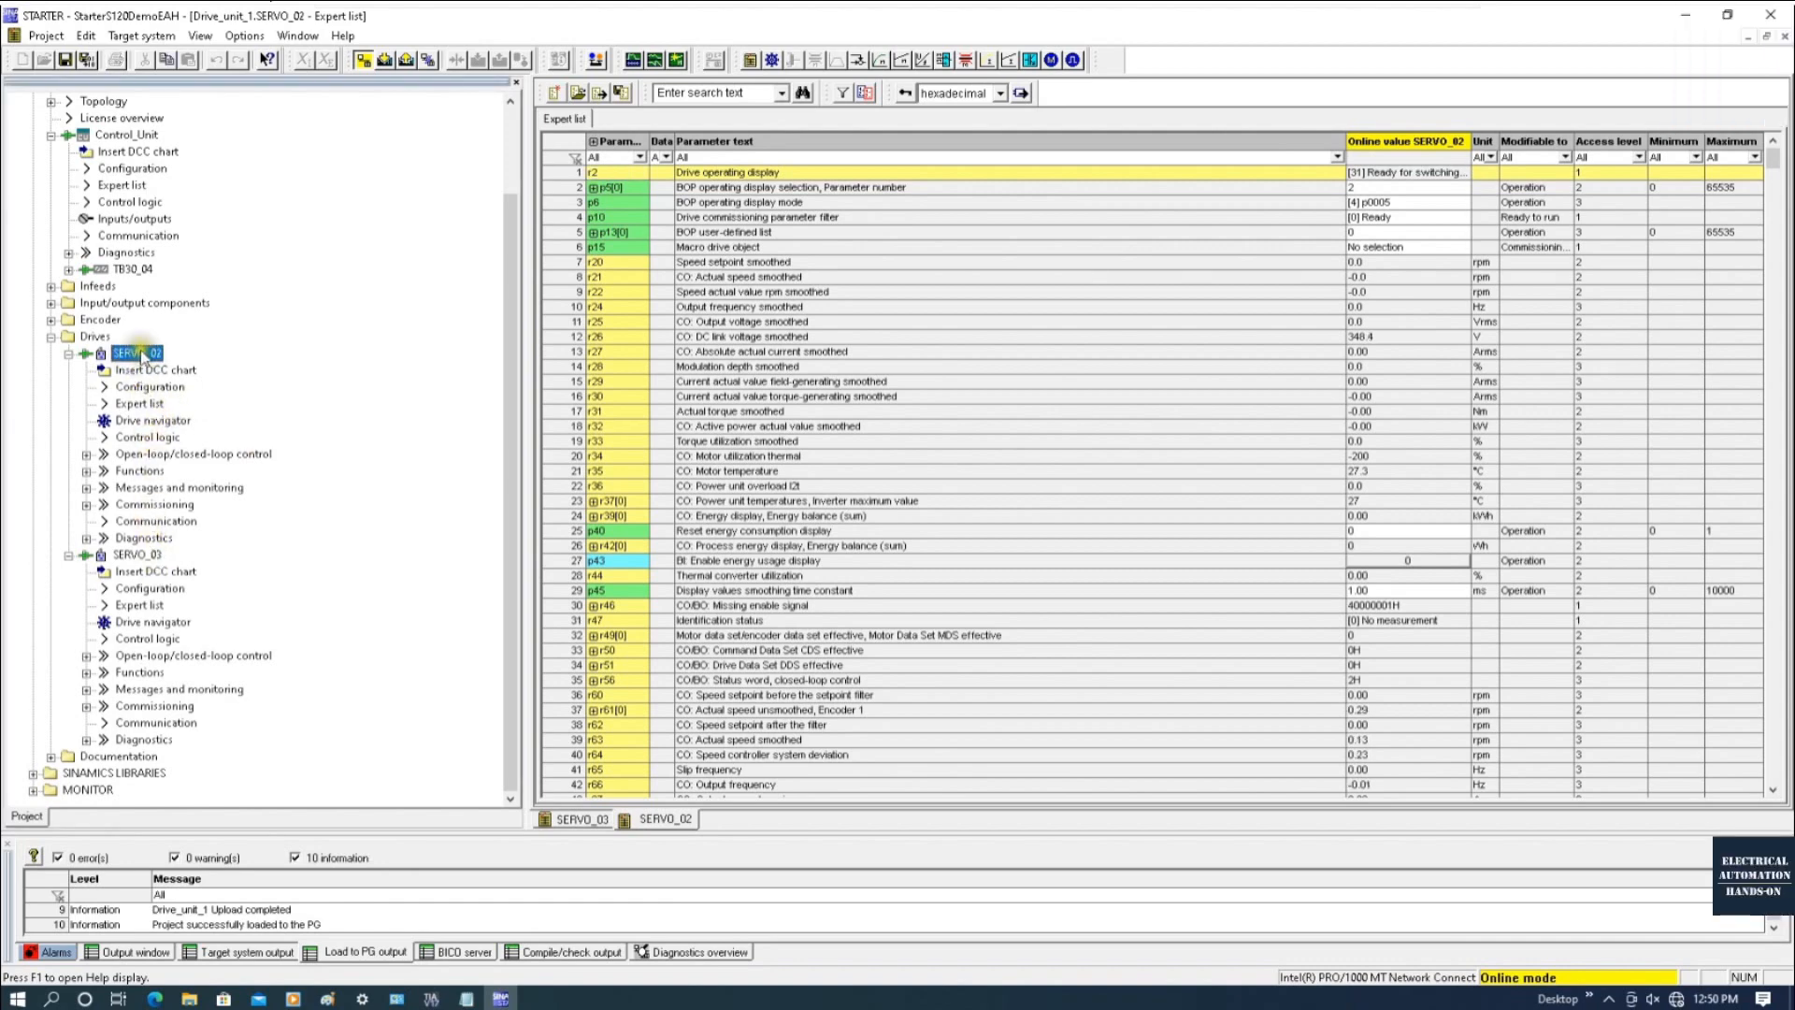
double_click(155, 505)
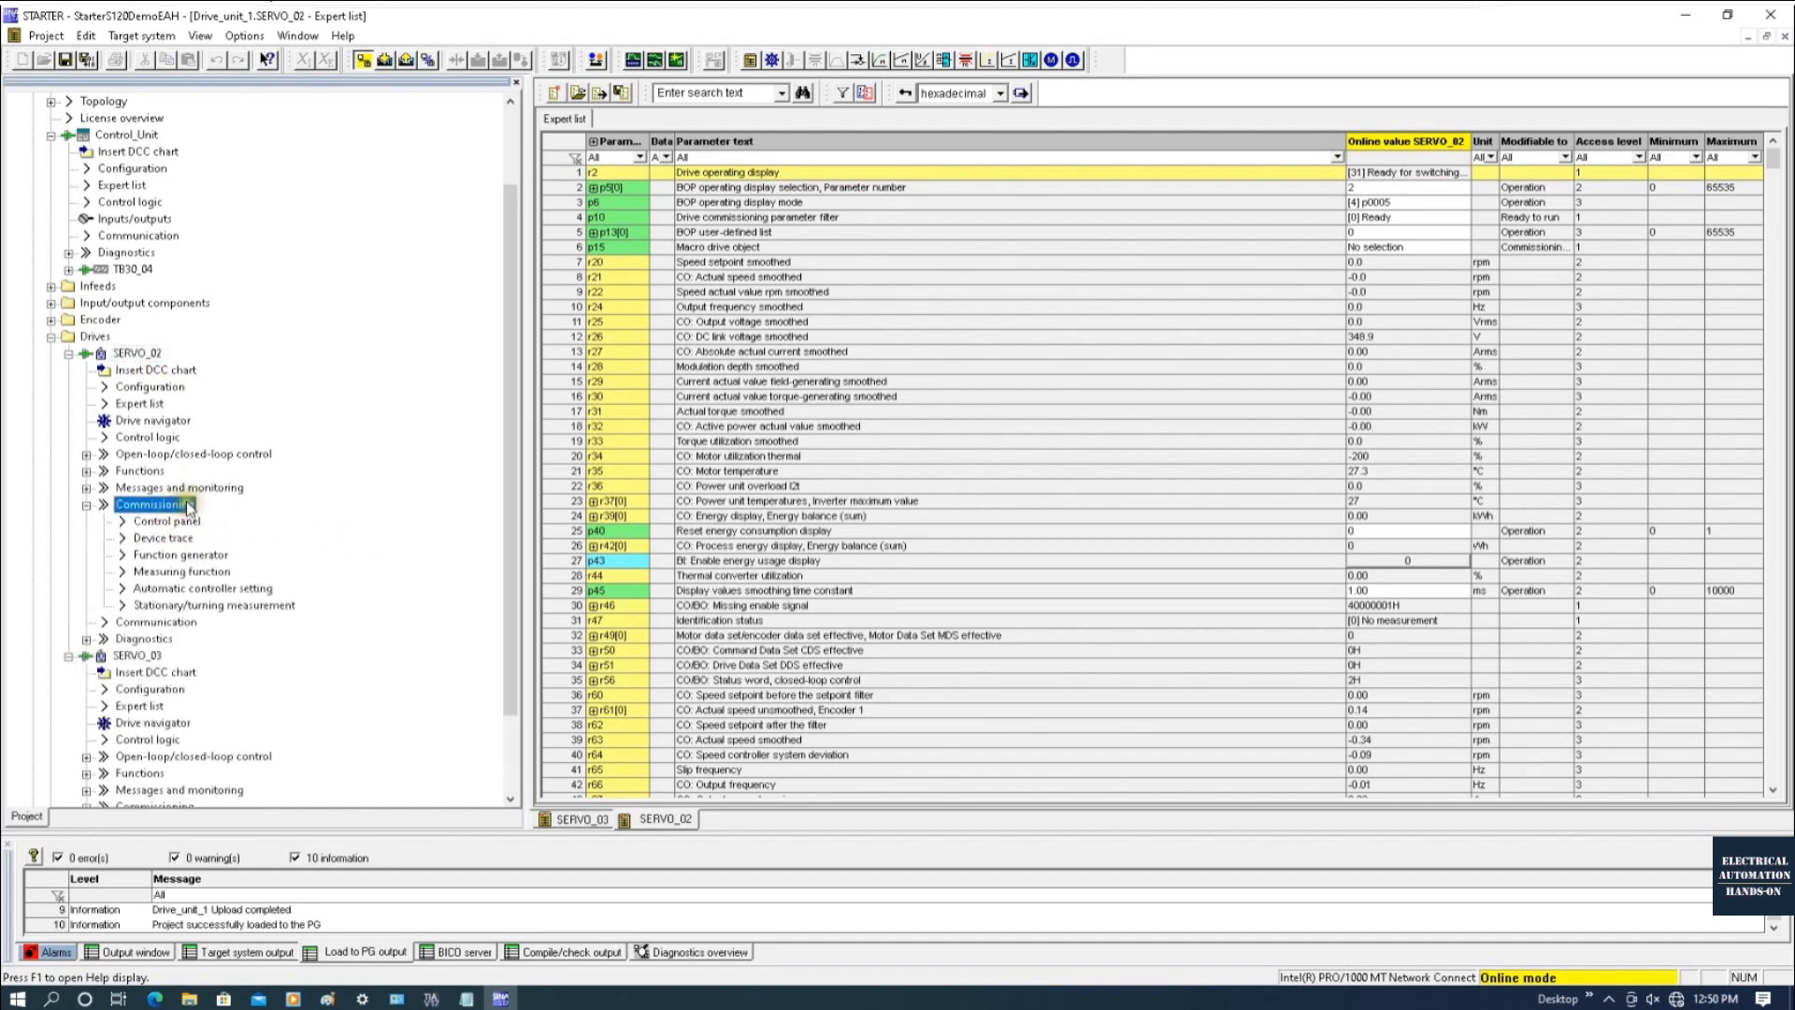
left_click_drag(153, 841, 152, 692)
left_click(58, 952)
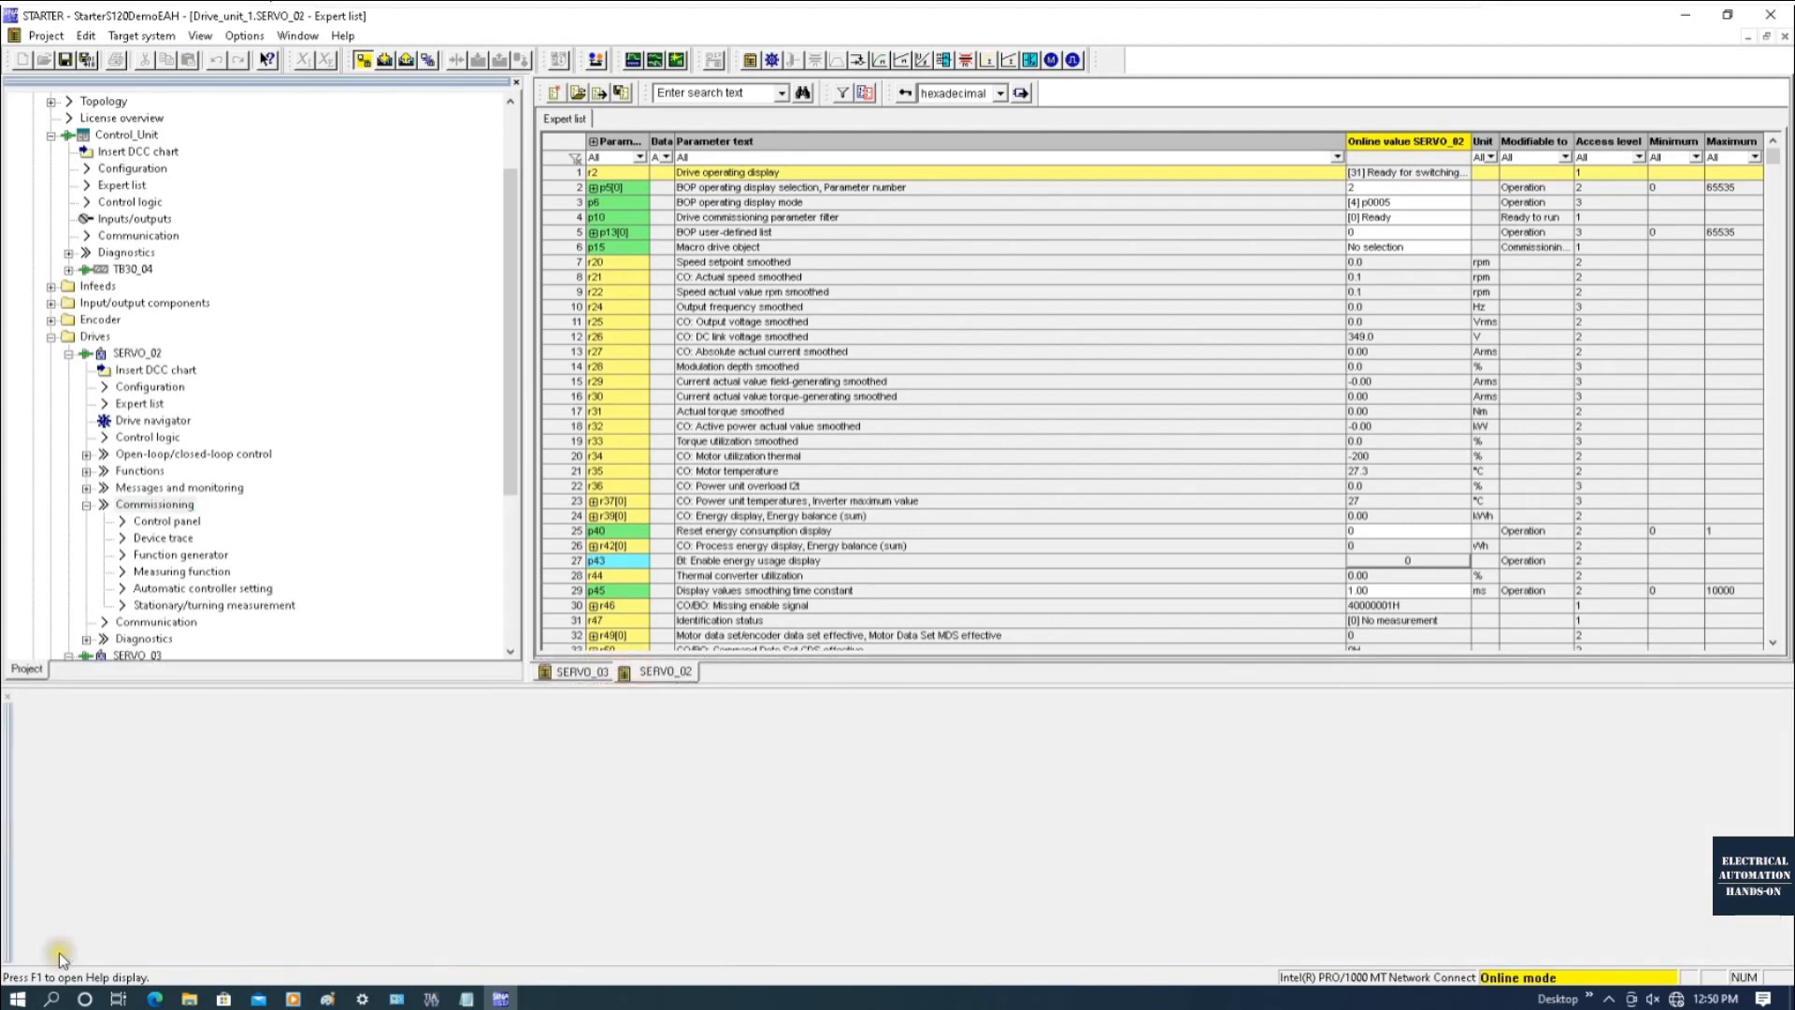
left_click(110, 953)
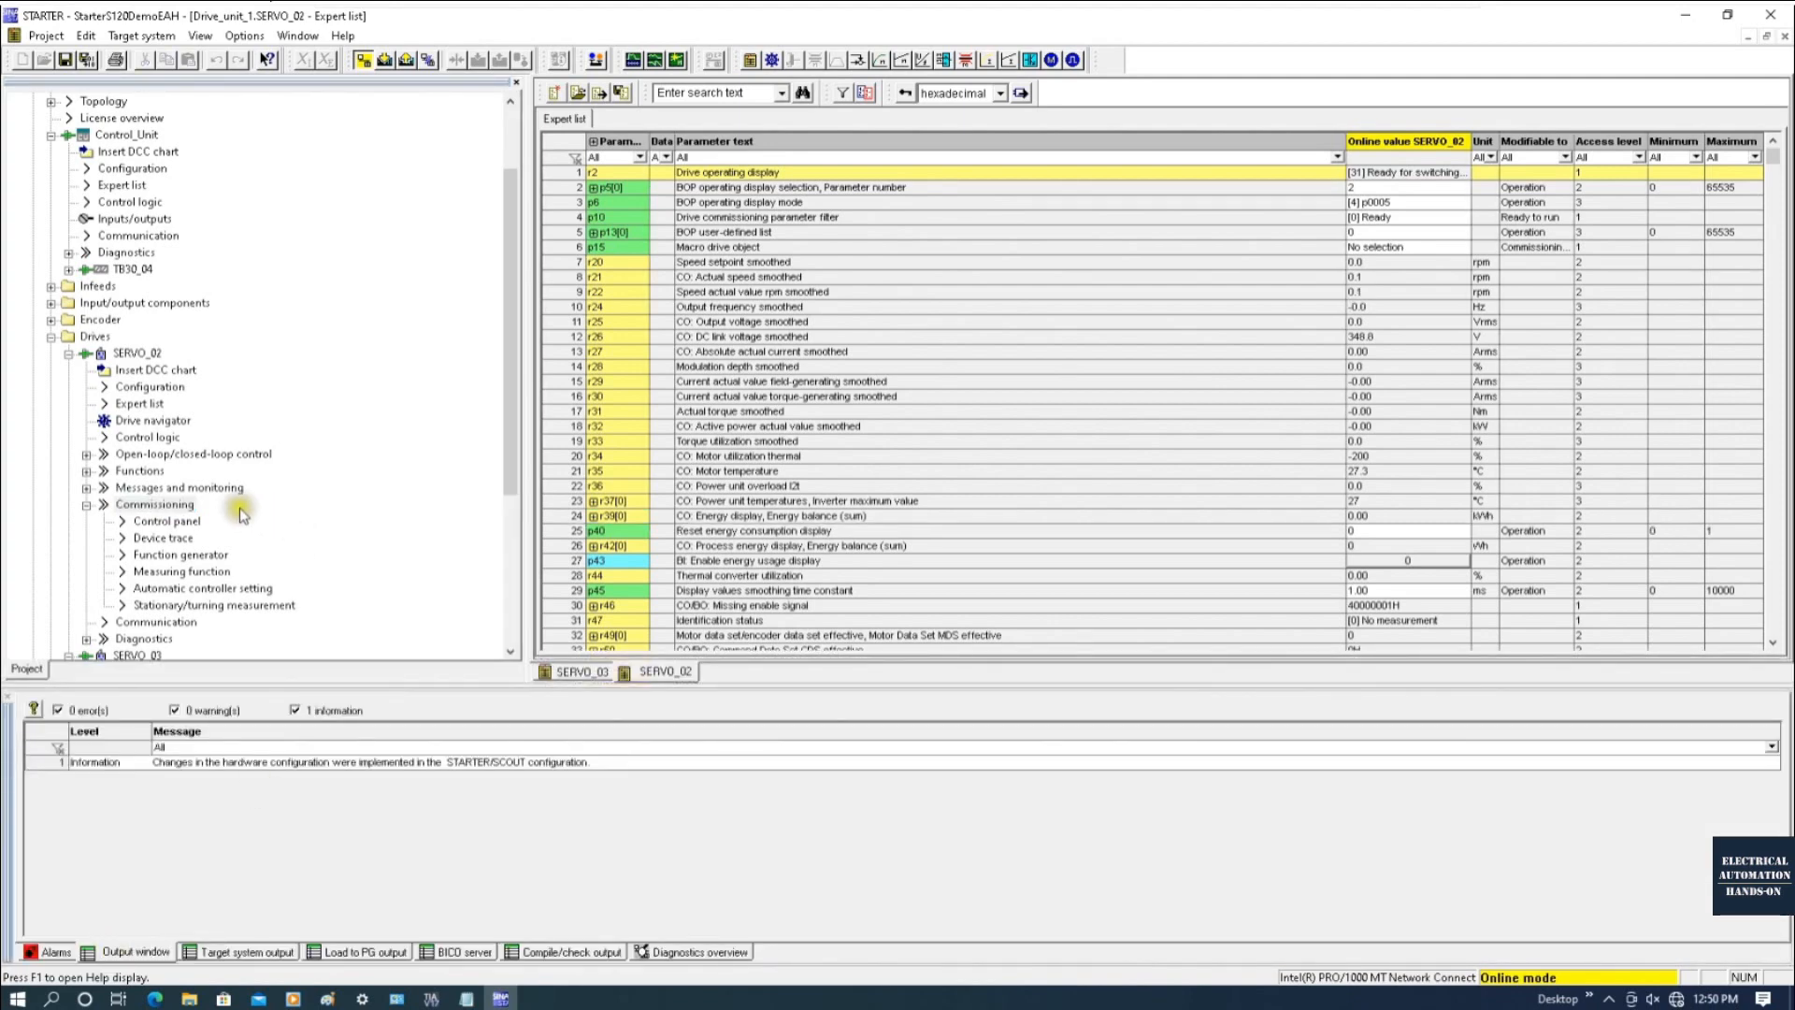
left_click(168, 505)
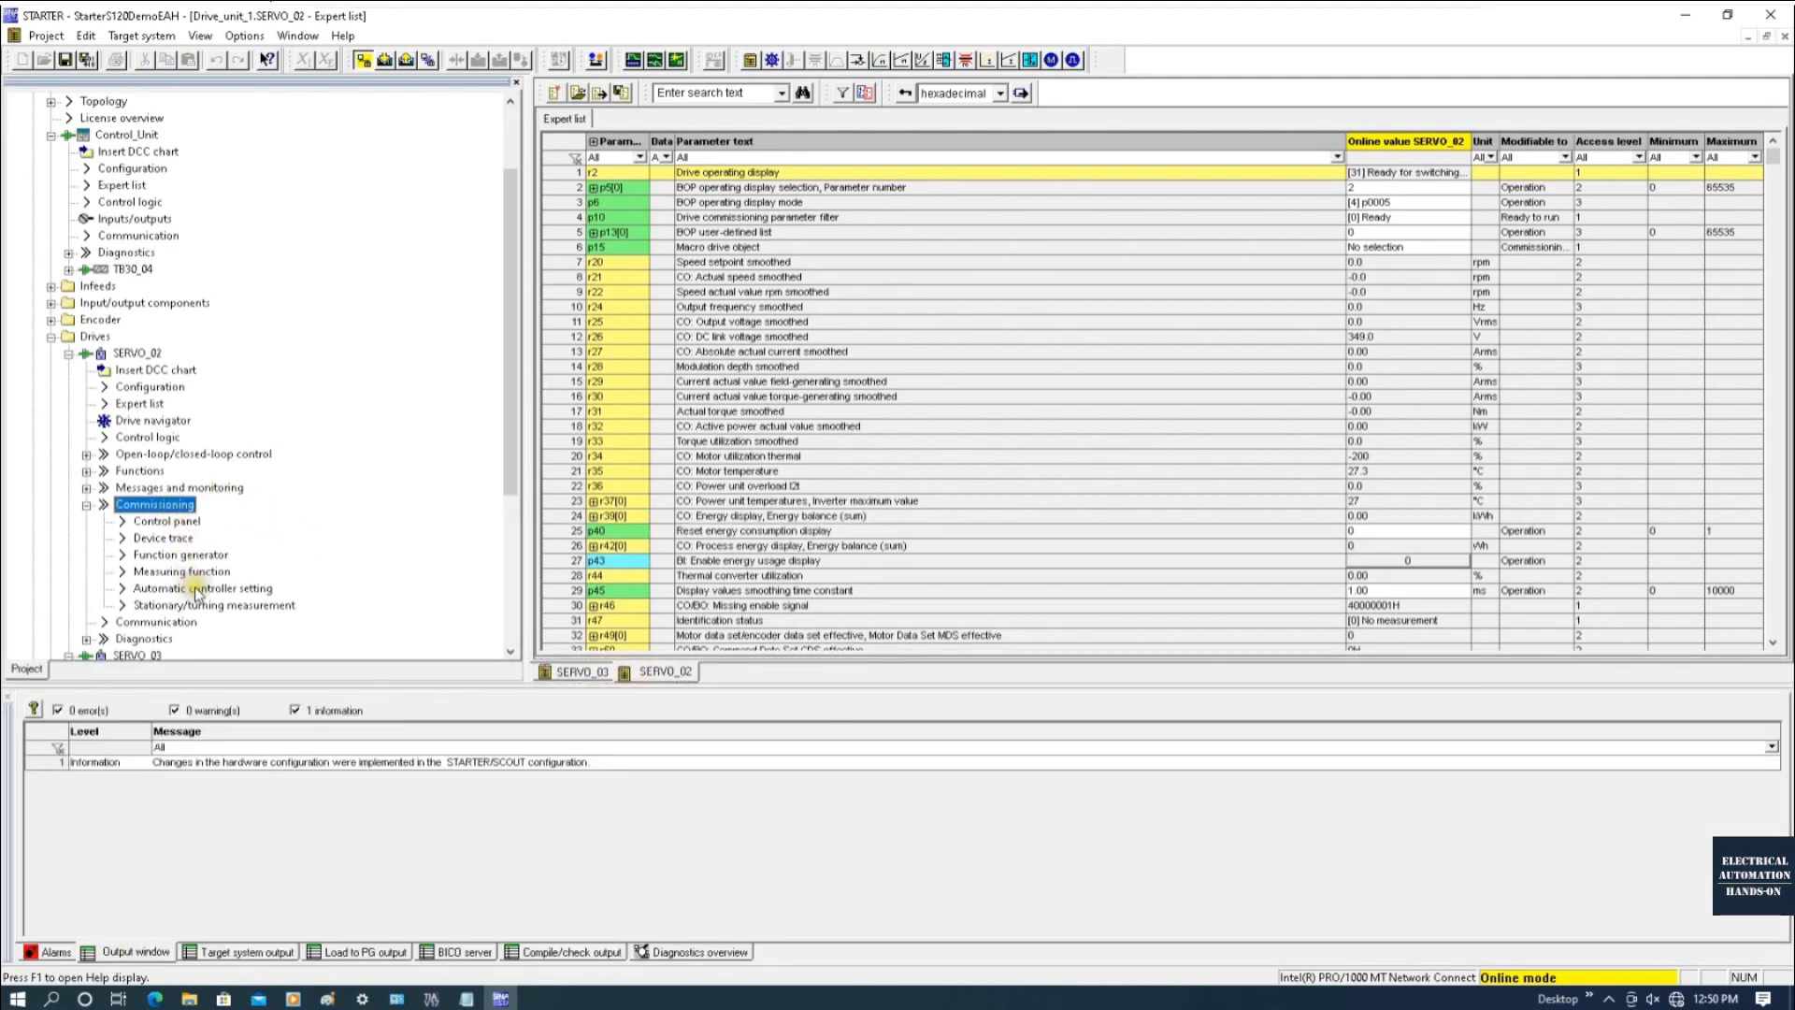
double_click(184, 523)
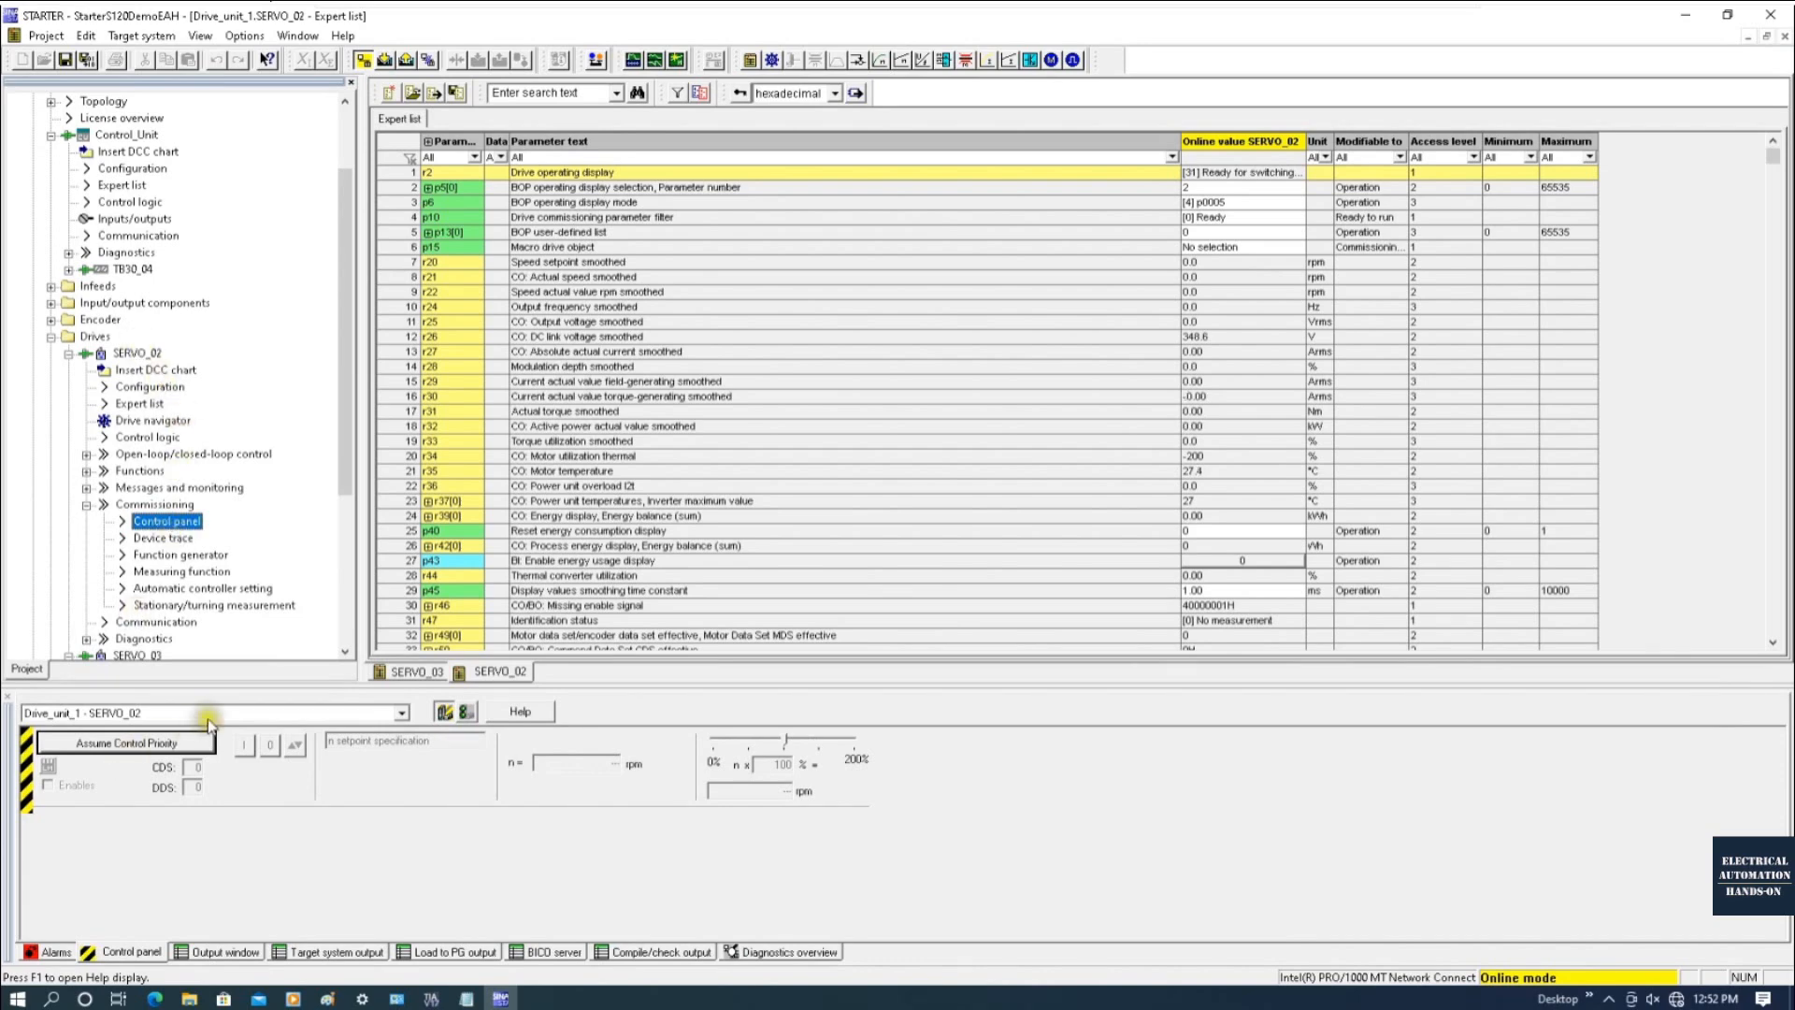
Step: Assume control priority for SERVO_02 with life-sign monitoring active at 1000 ms, and set its enables
left_click(401, 713)
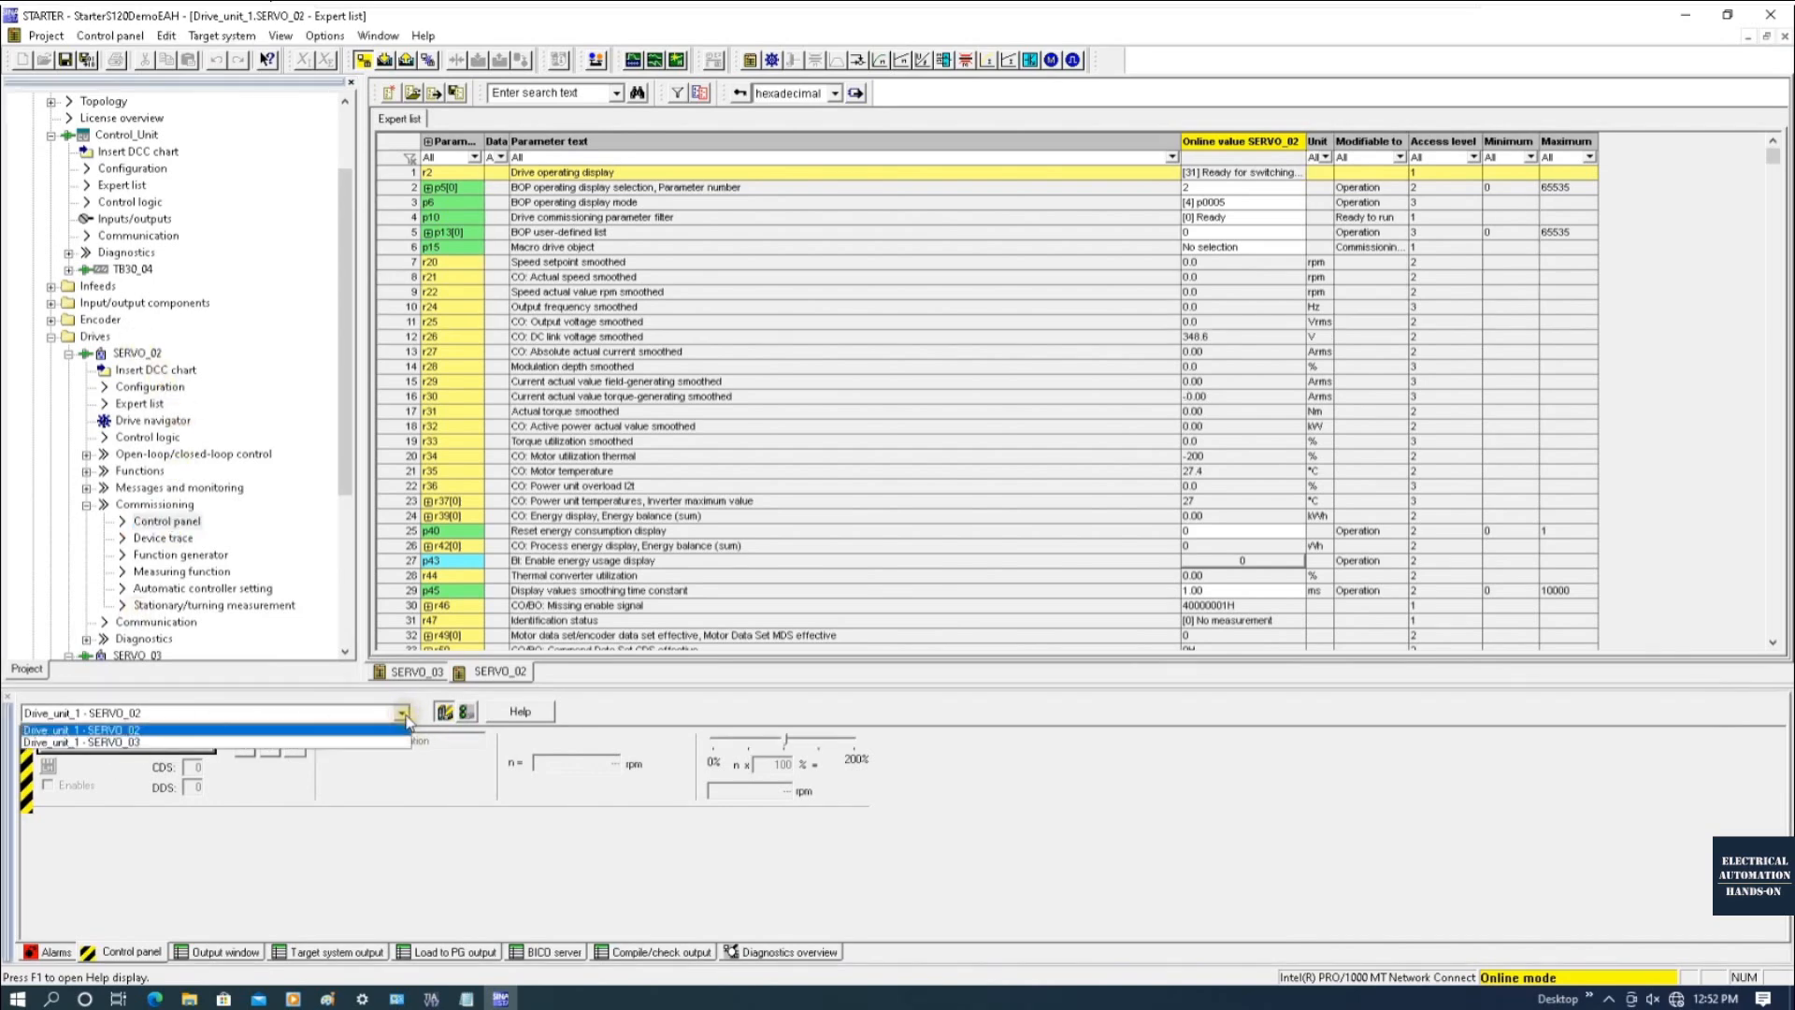
left_click(111, 732)
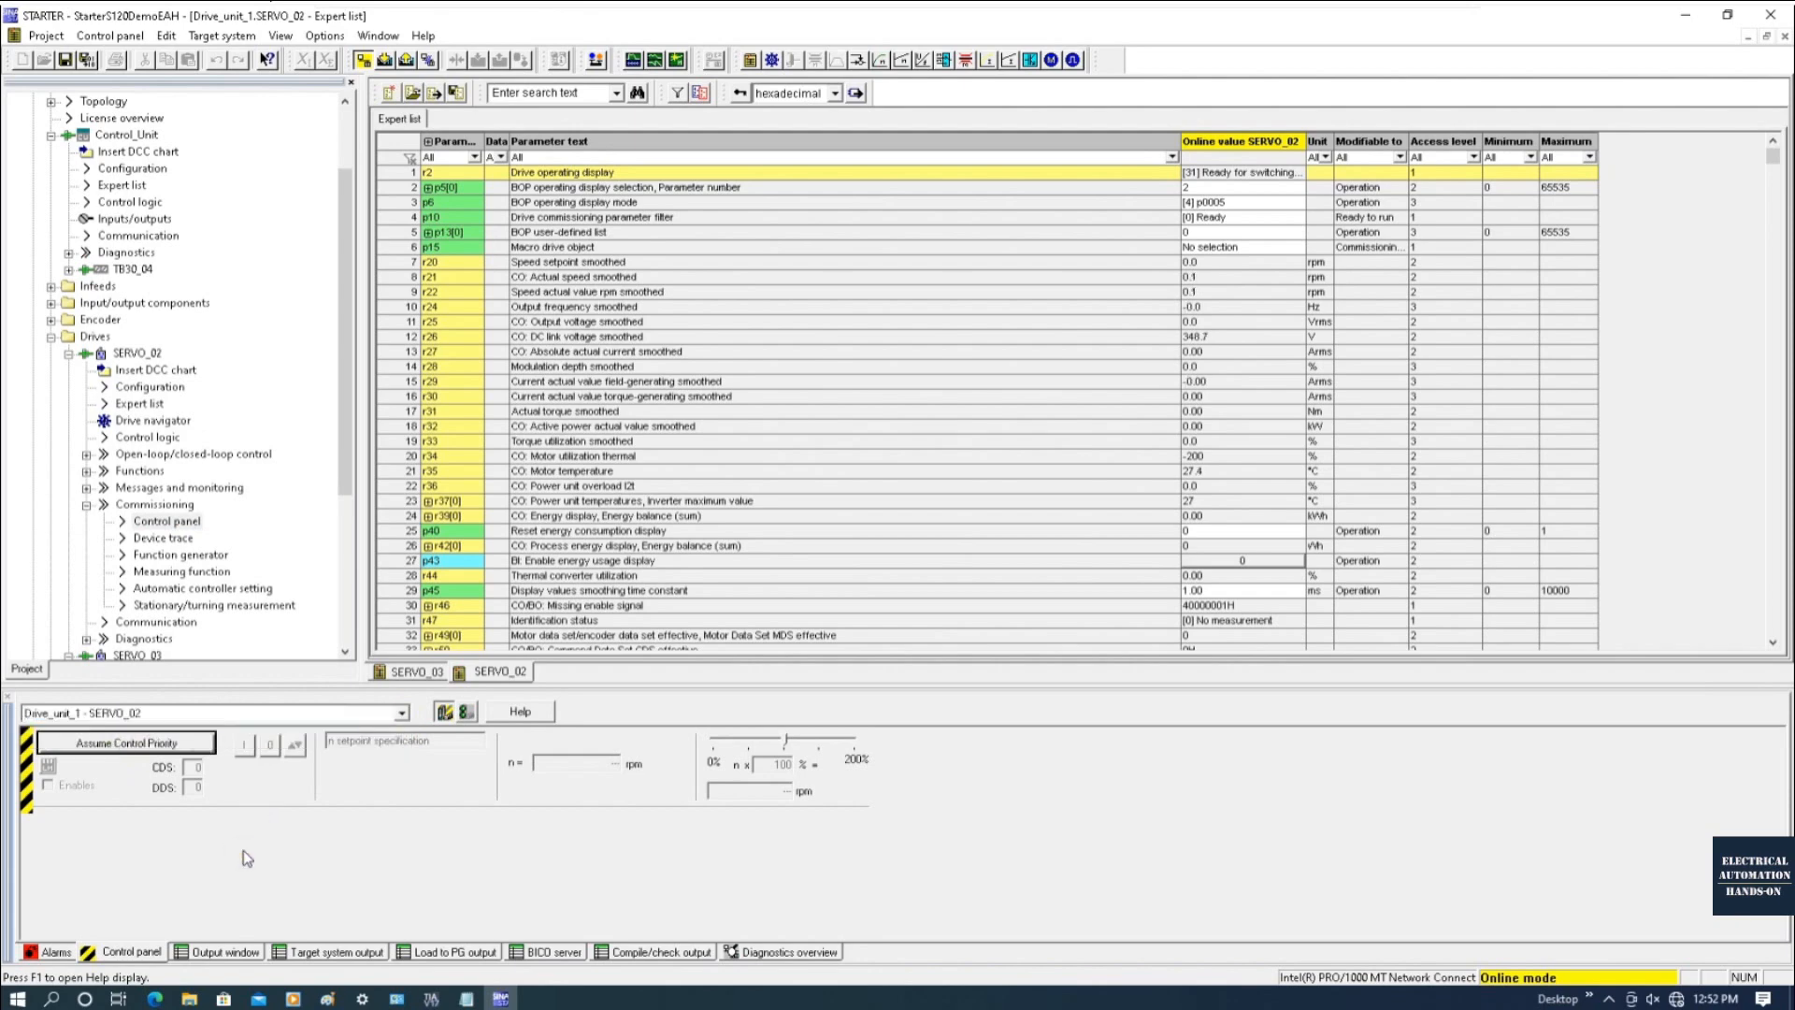
left_click(150, 744)
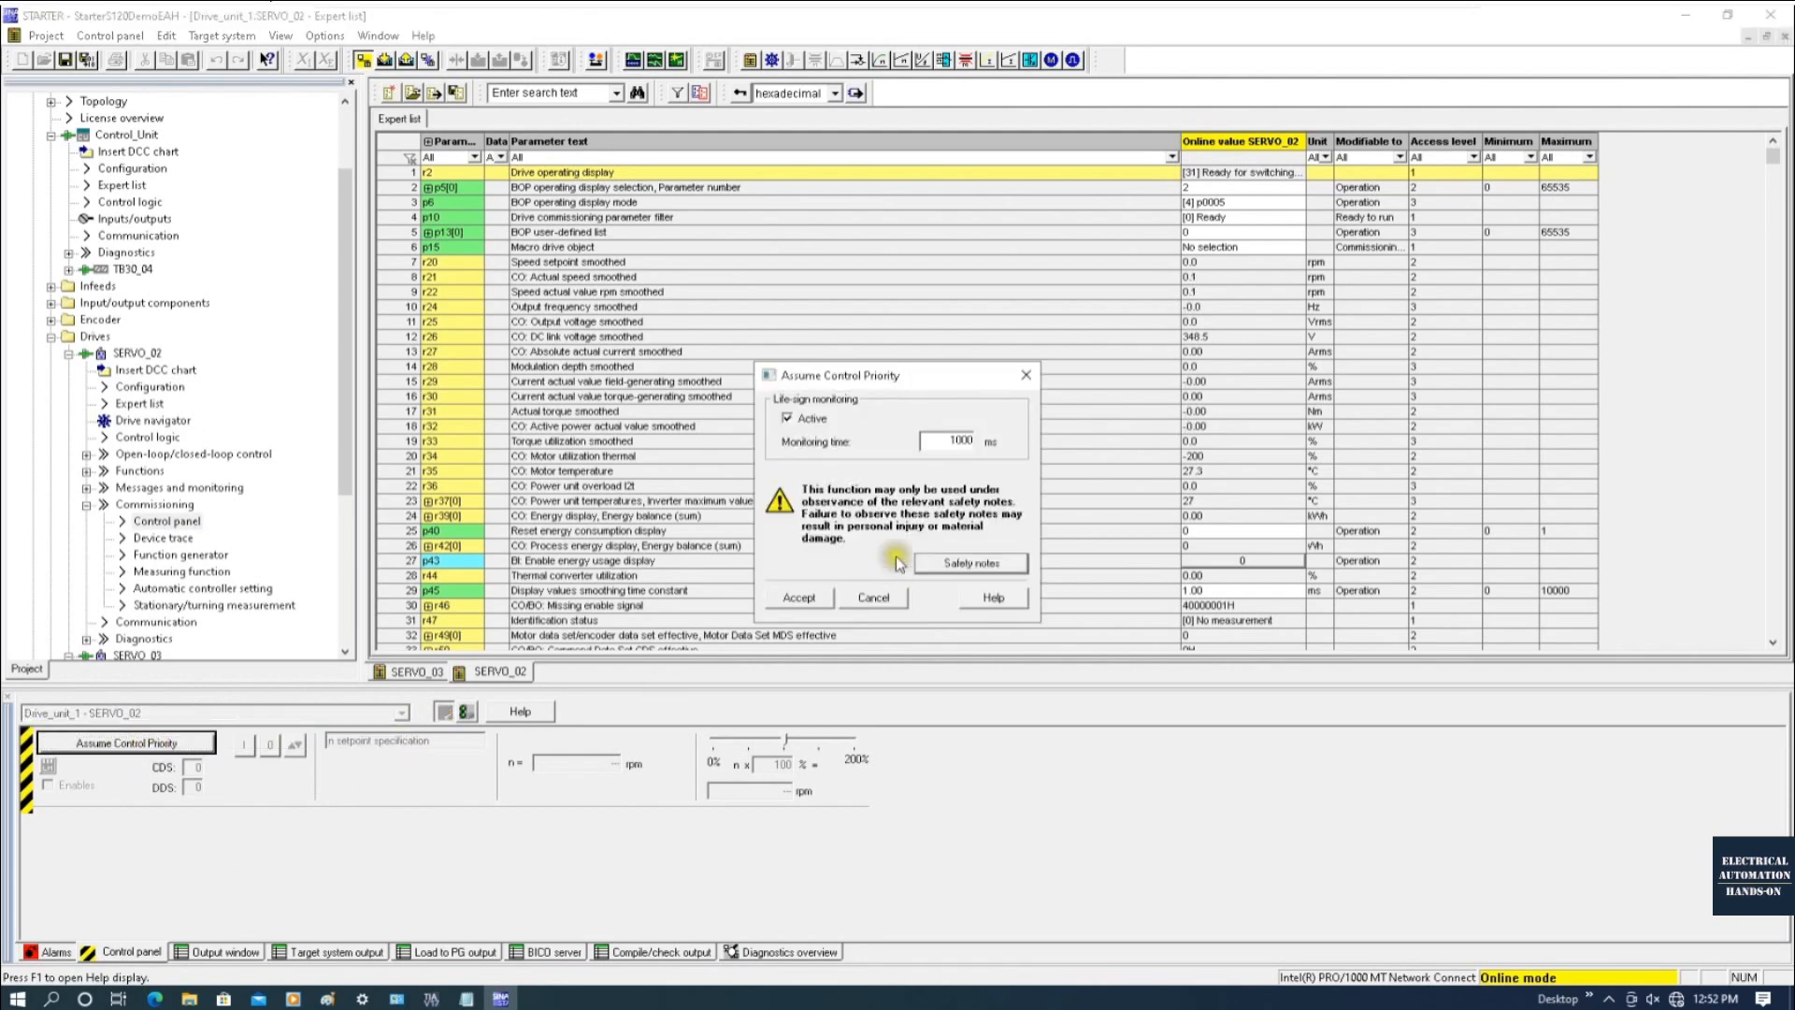
left_click(783, 604)
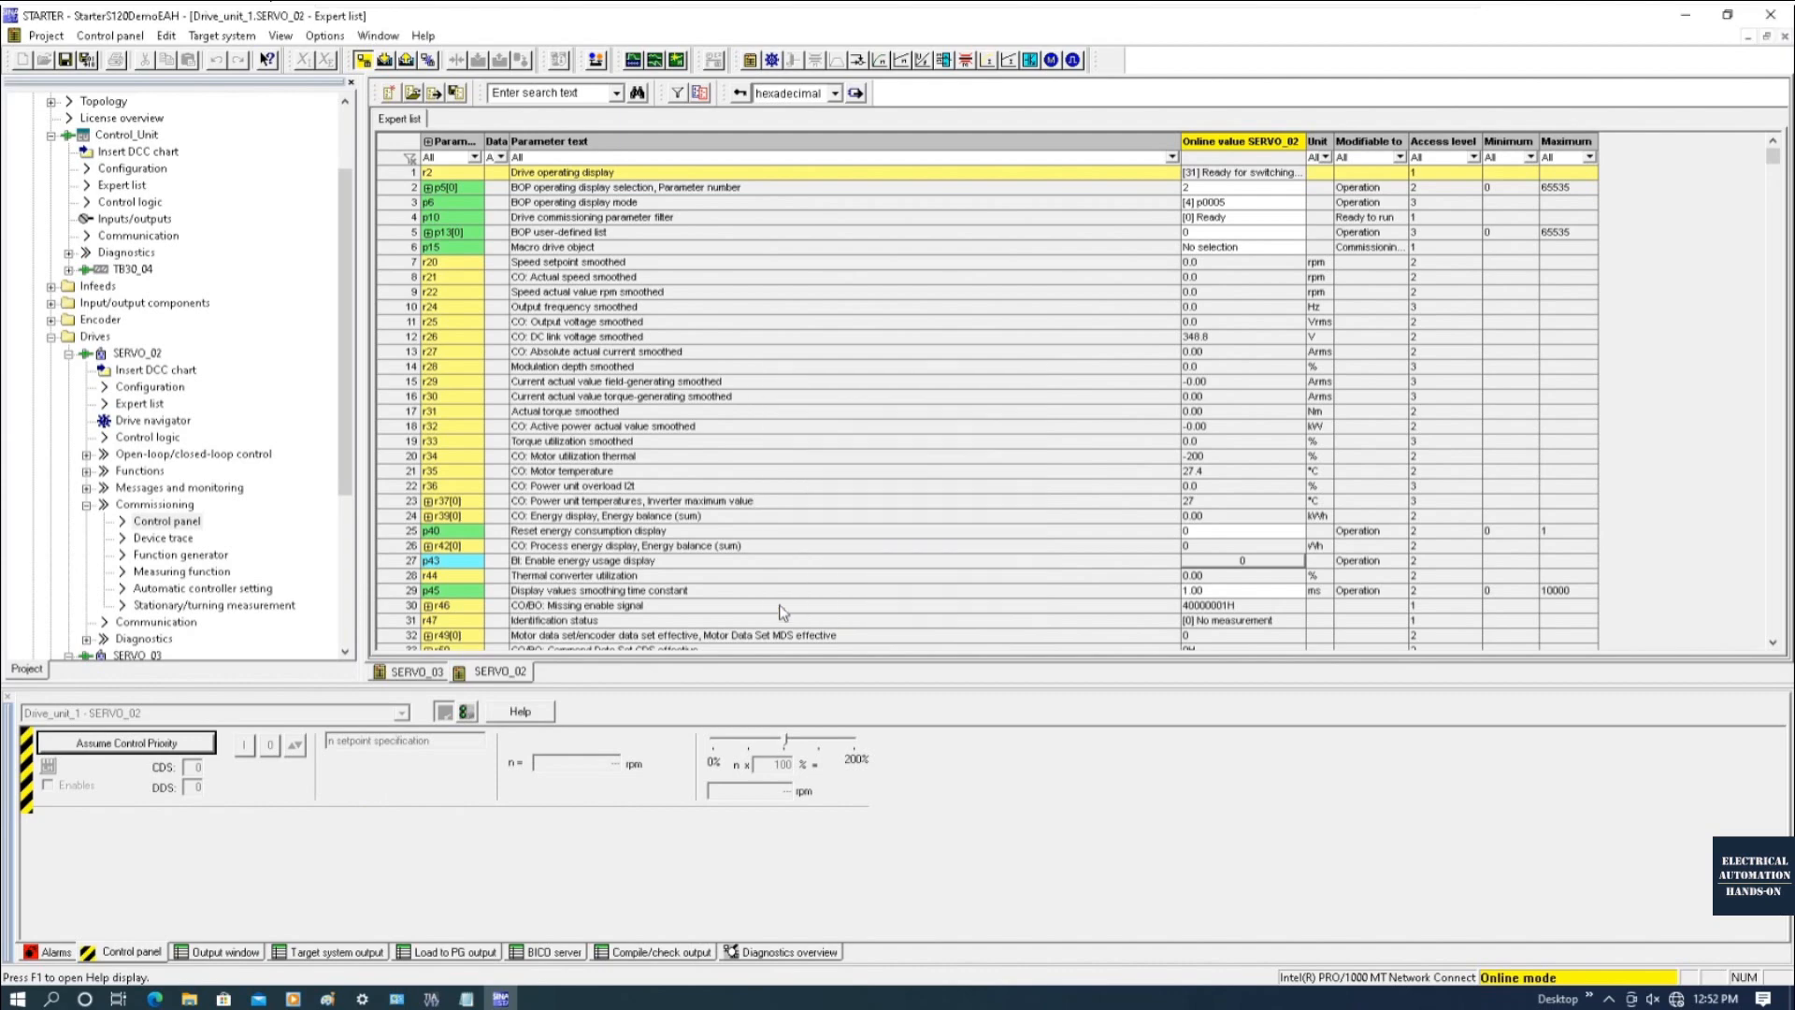
left_click(71, 788)
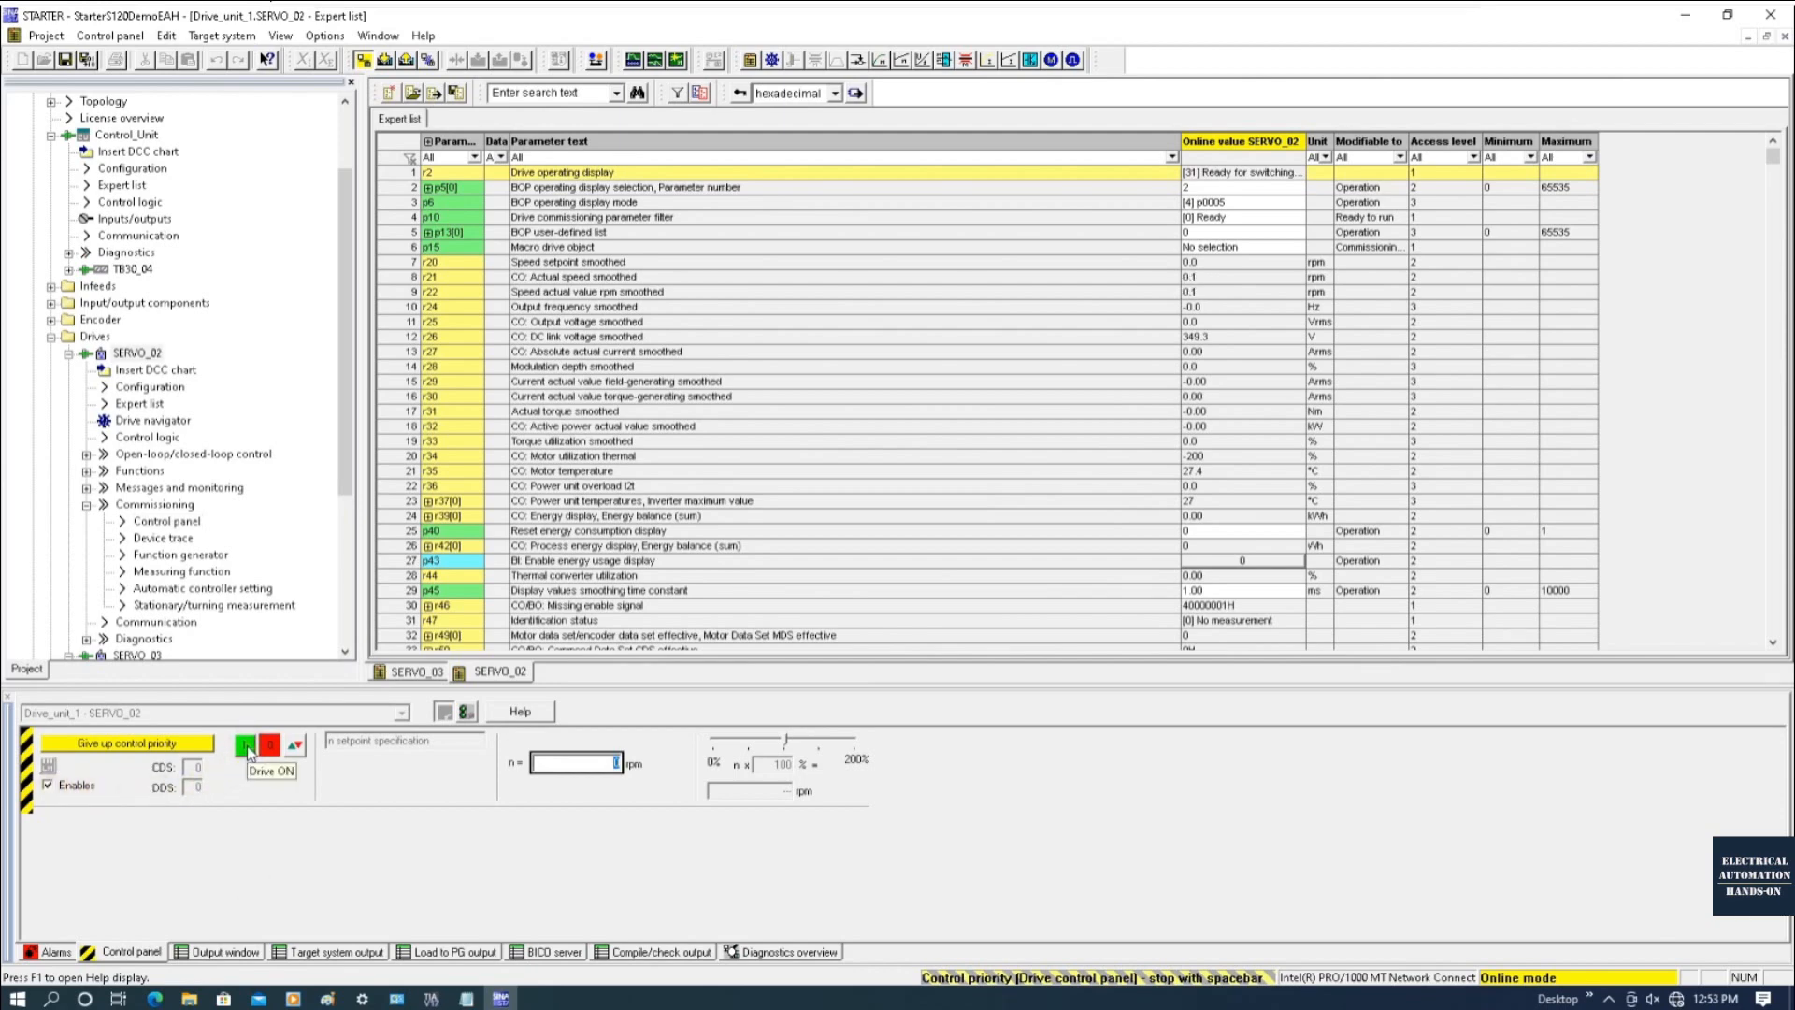
Step: Switch SERVO_02 on and run it at speed setpoints of 10 rpm and 60 rpm
left_click(247, 747)
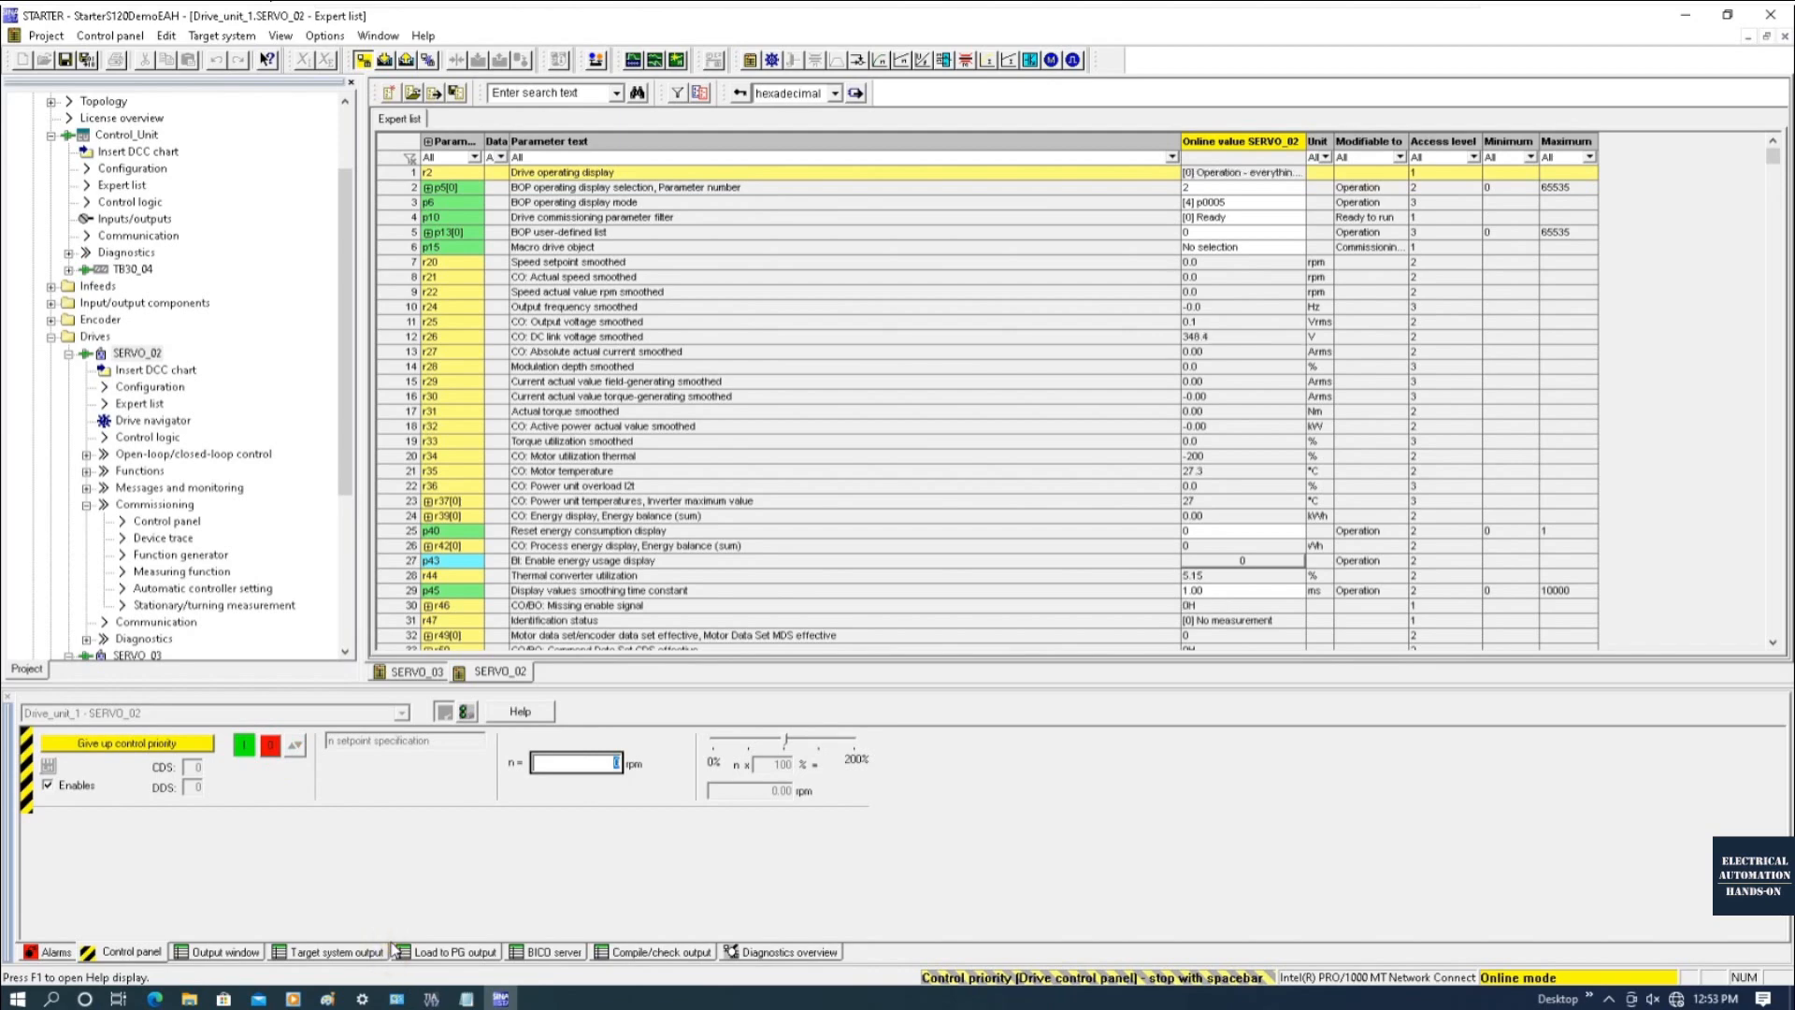
left_click(602, 763)
type("10")
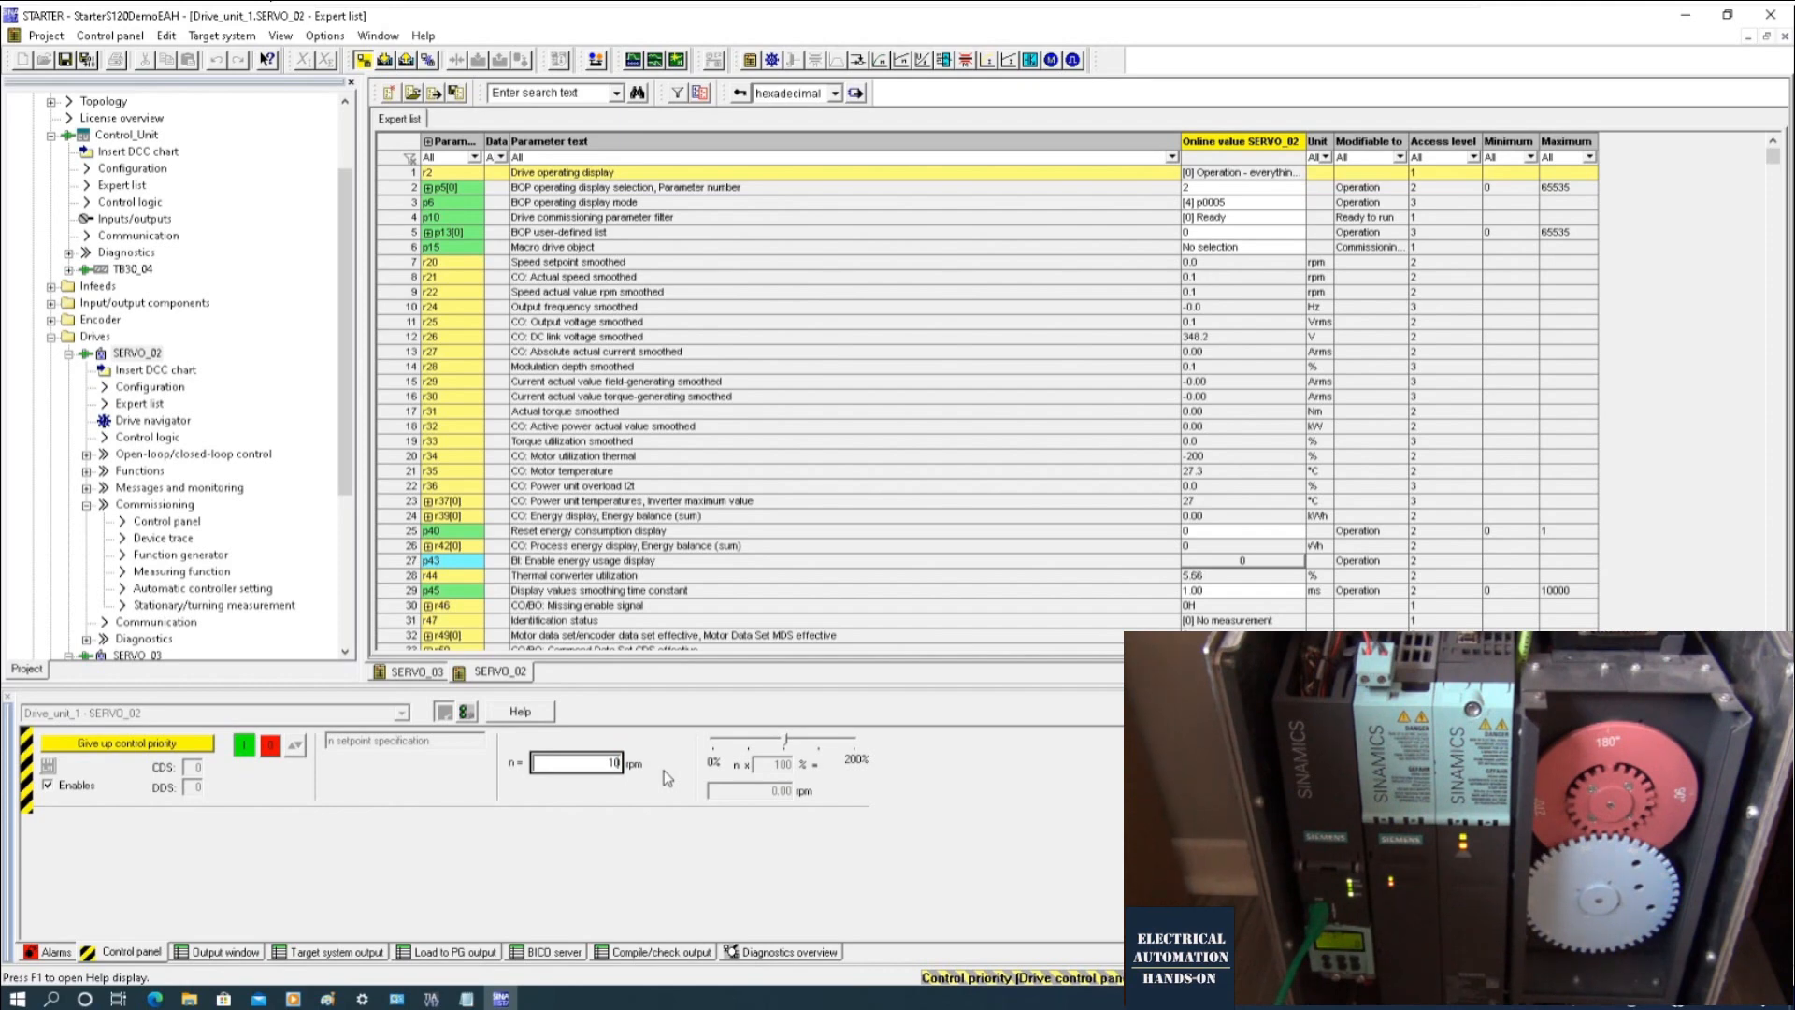
key("Return")
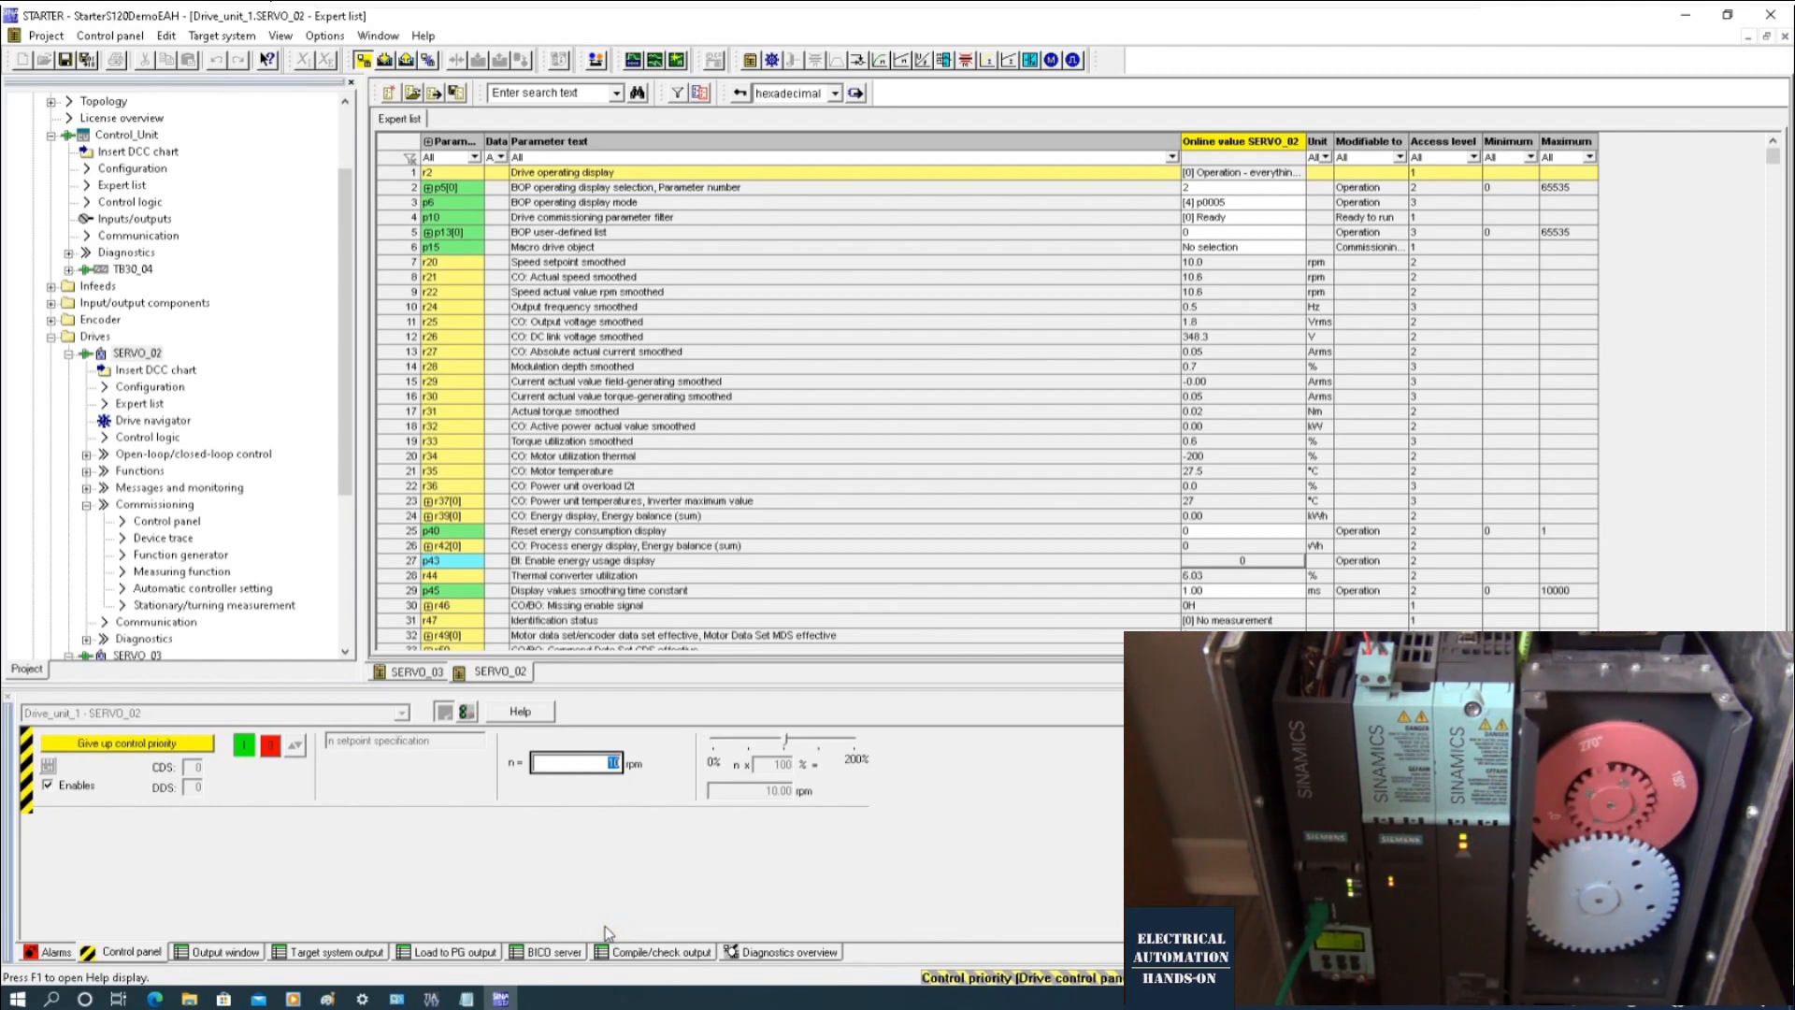
type("0")
key("Return")
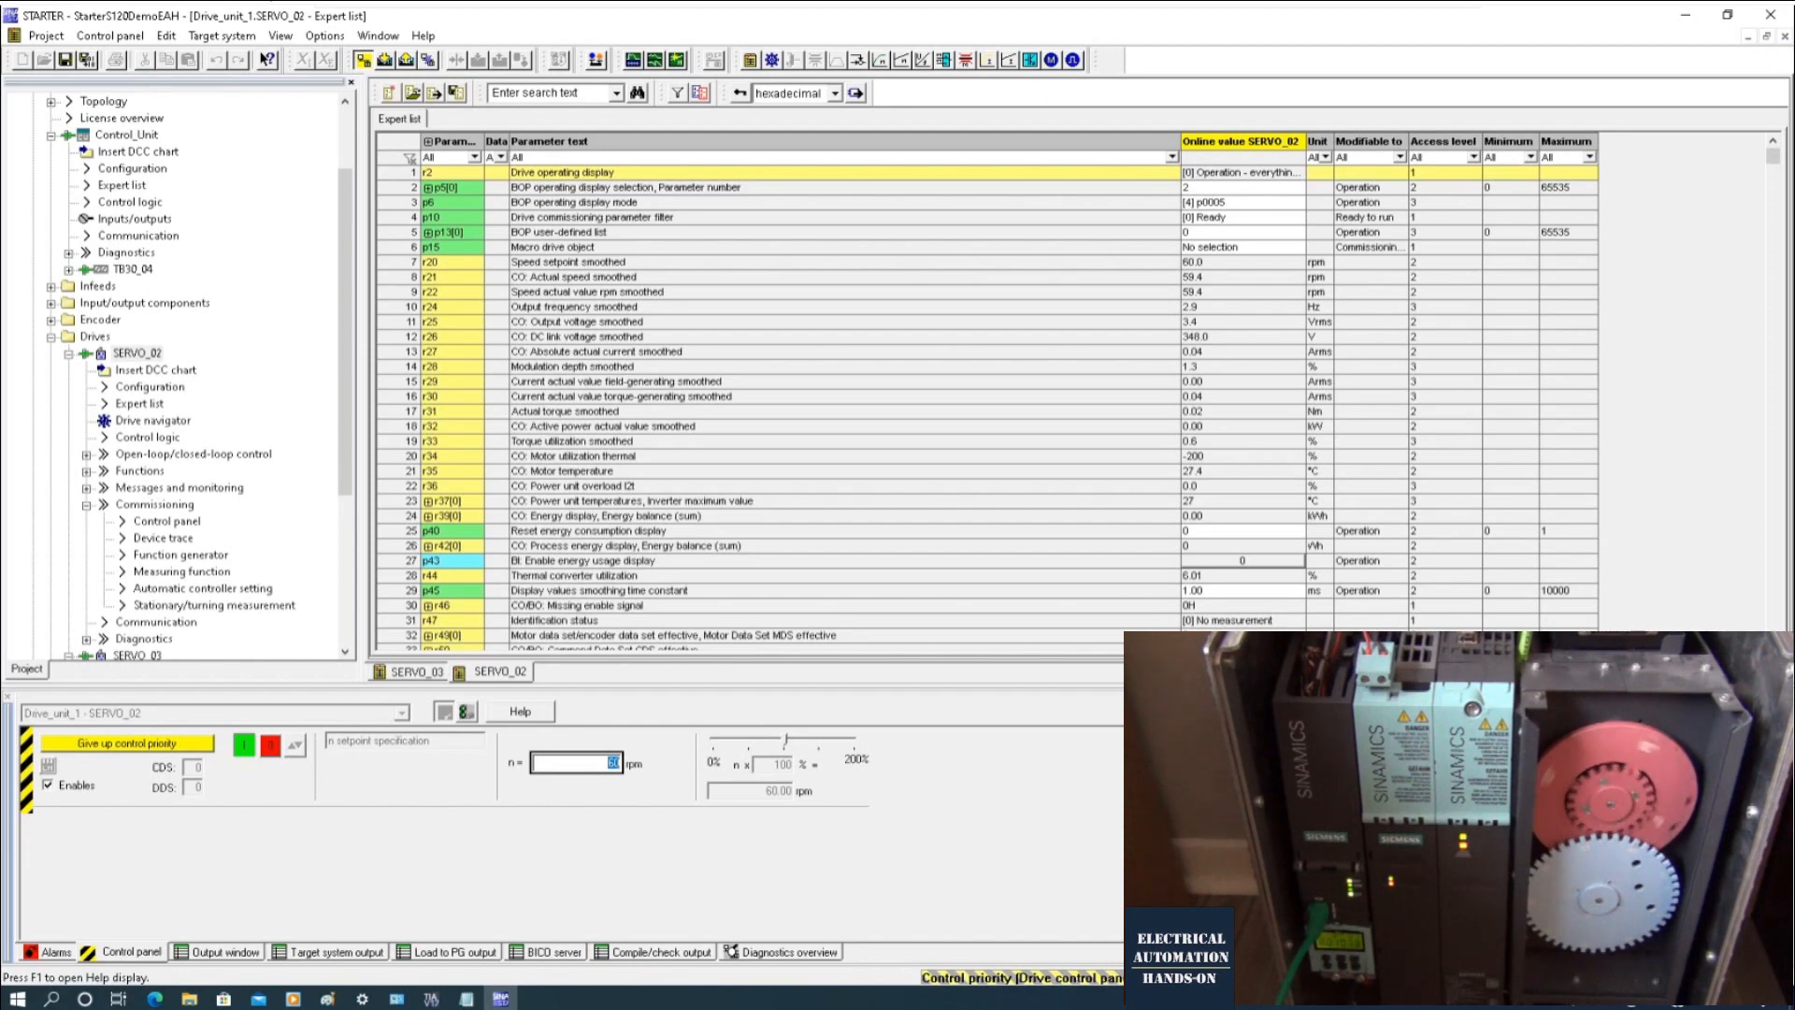
Step: Run SERVO_02 in reverse at -60 rpm and return its speed setpoint to 0 rpm
left_click(271, 750)
double_click(598, 762)
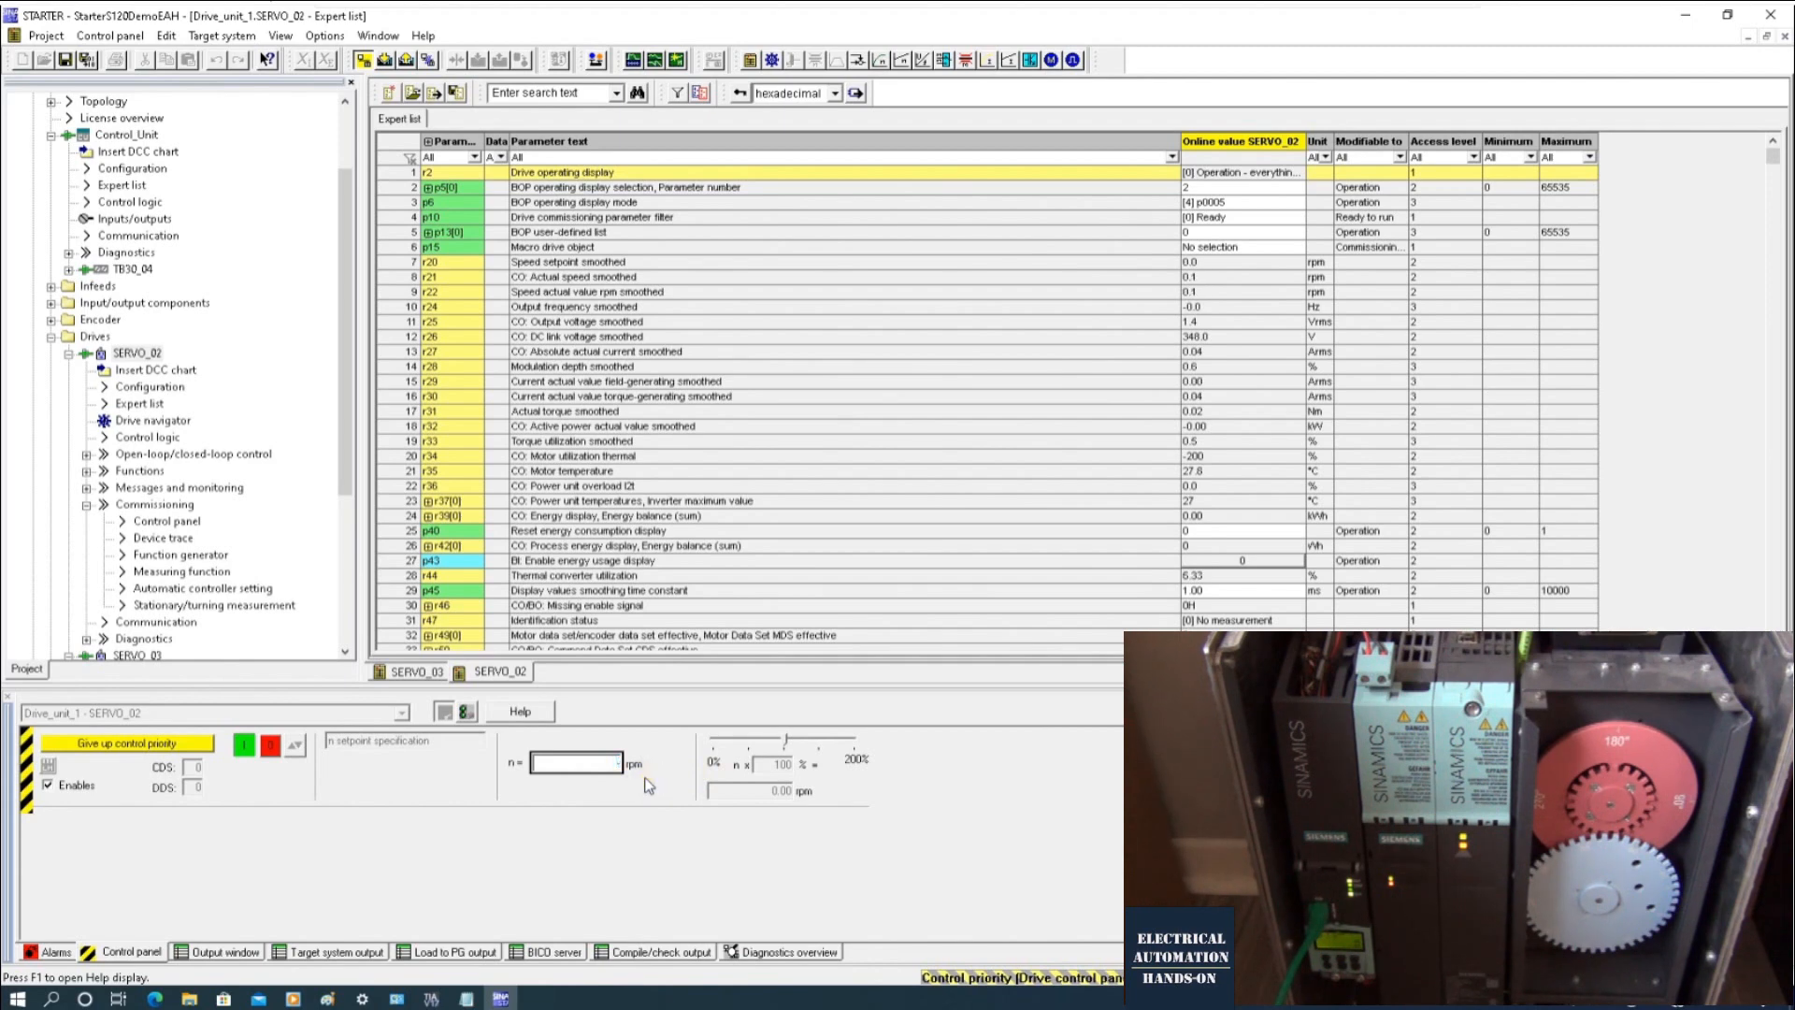
key("Return")
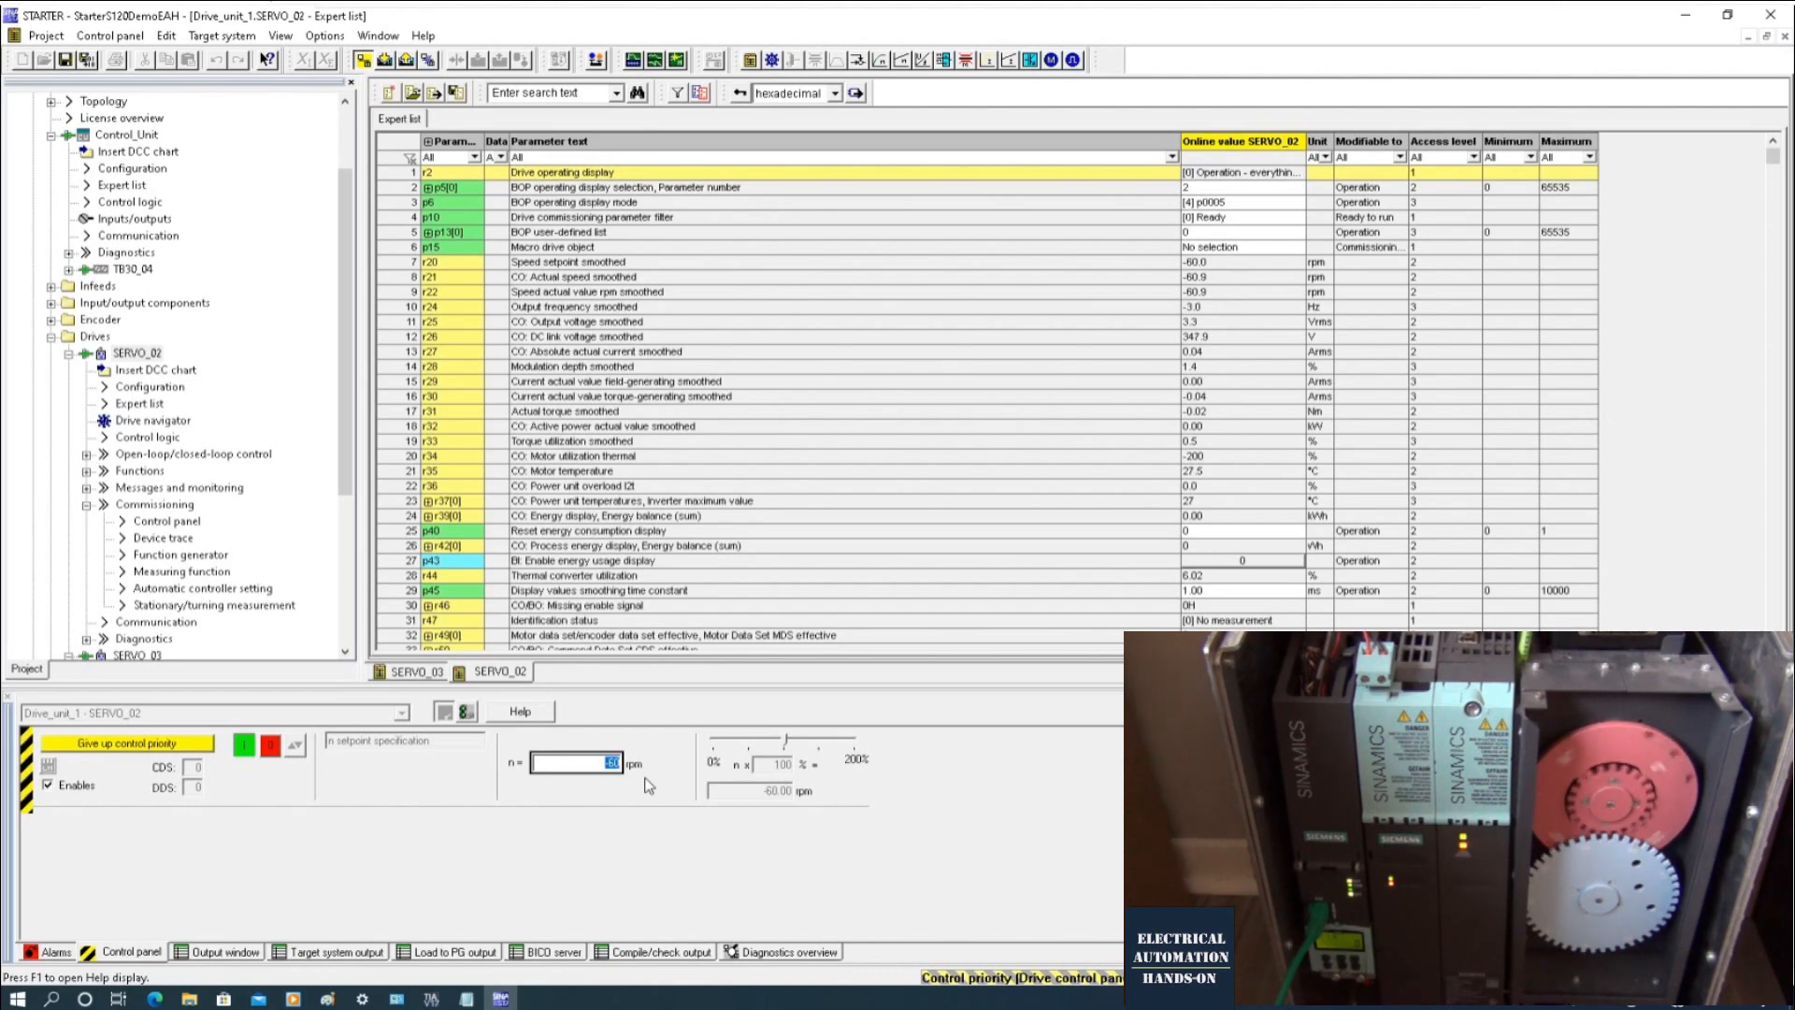
type("0")
key("Return")
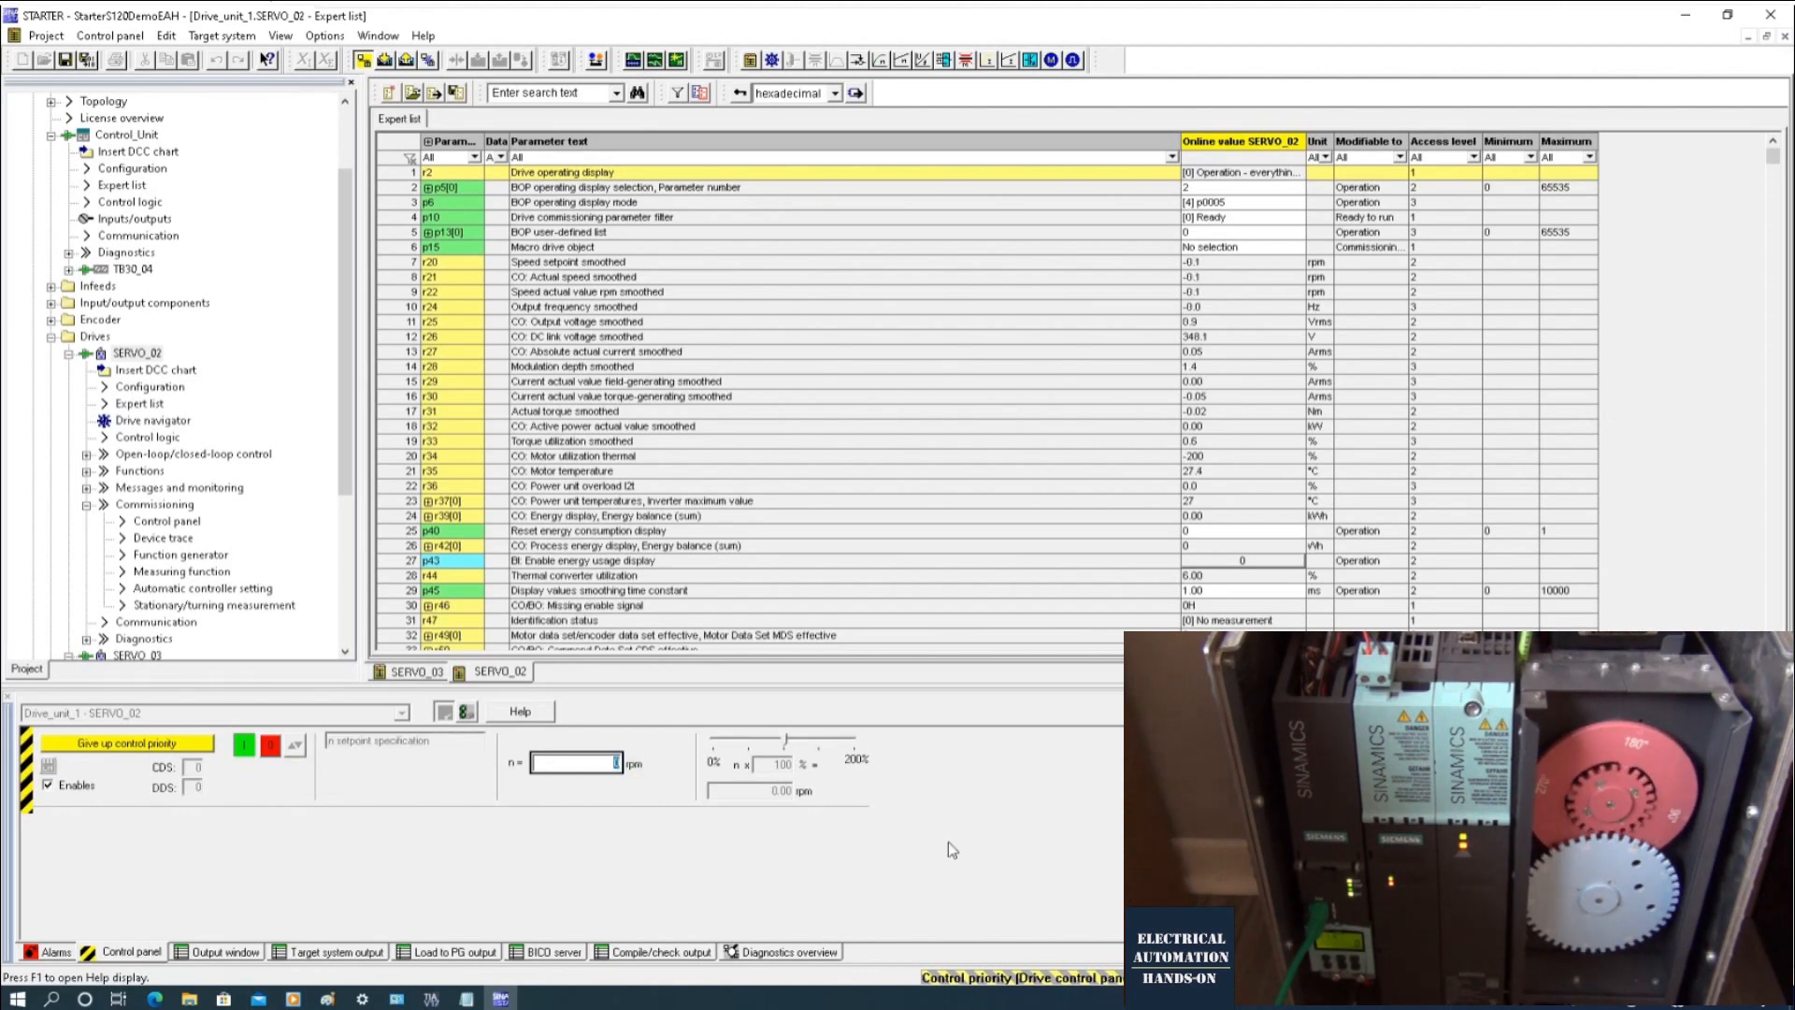
Step: Switch SERVO_02 off and give up its control priority, accepting the safety query
left_click(264, 747)
left_click(233, 872)
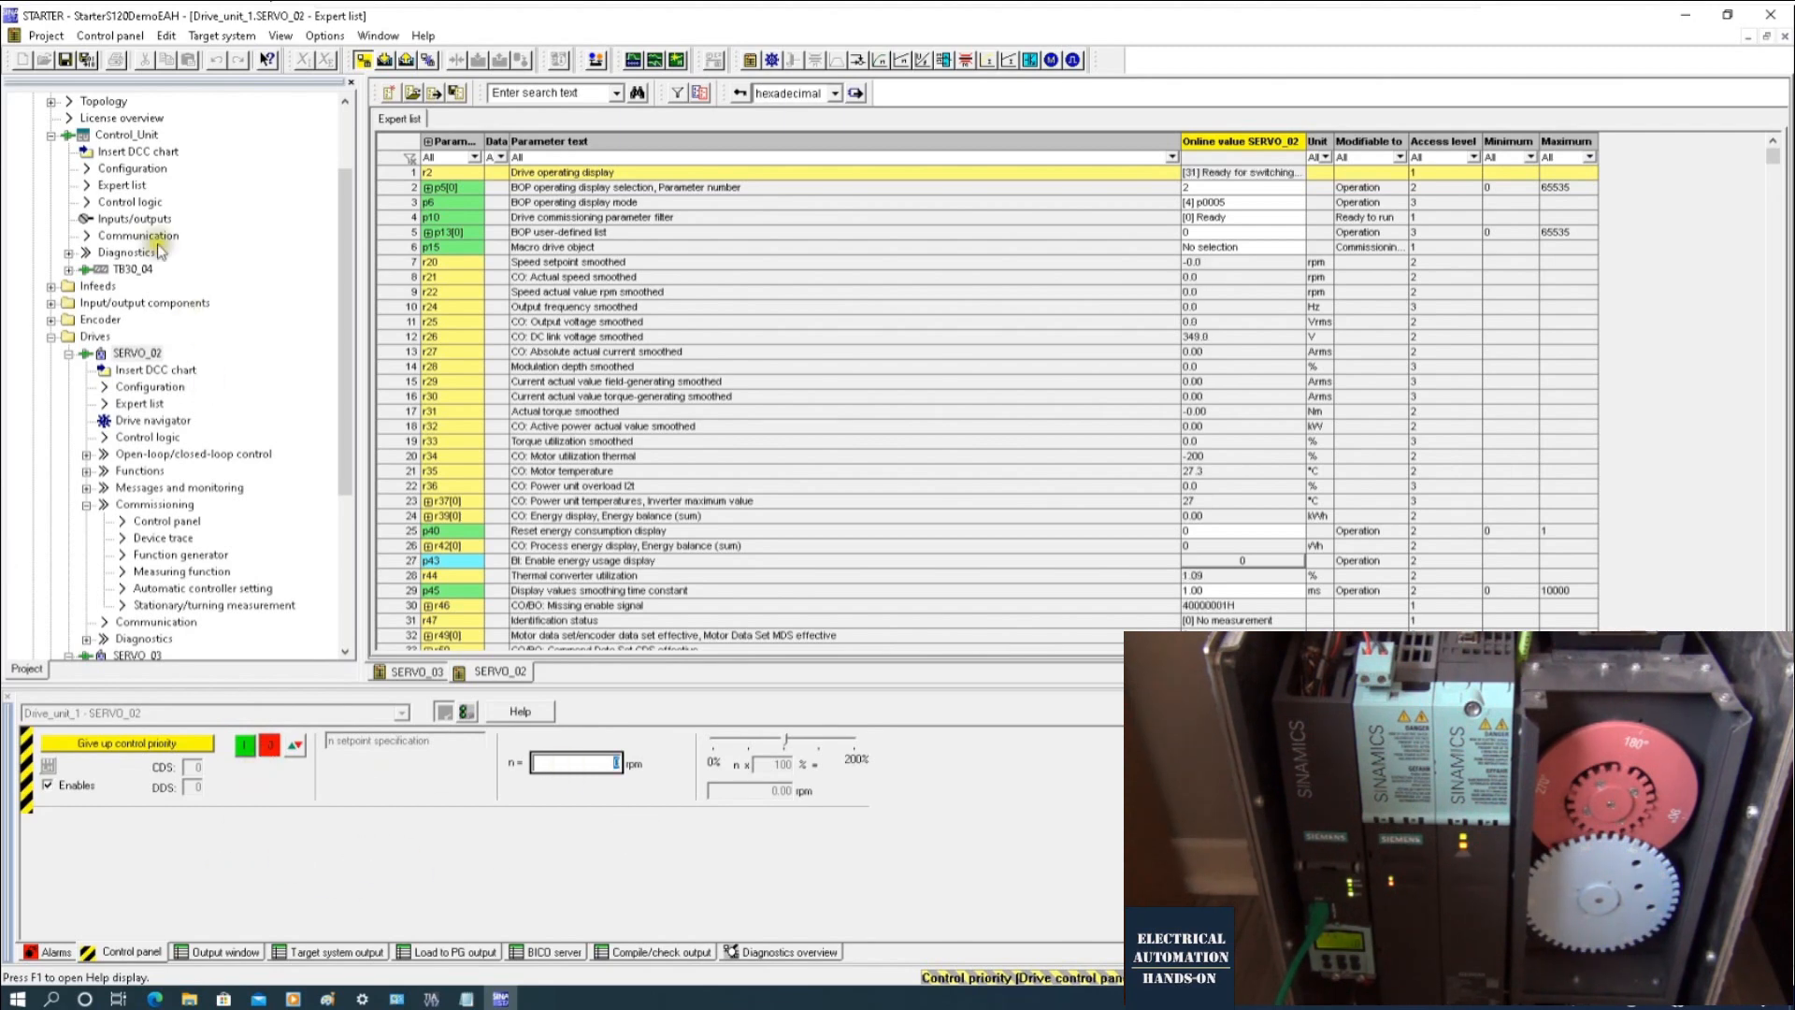
left_click(149, 744)
left_click(862, 586)
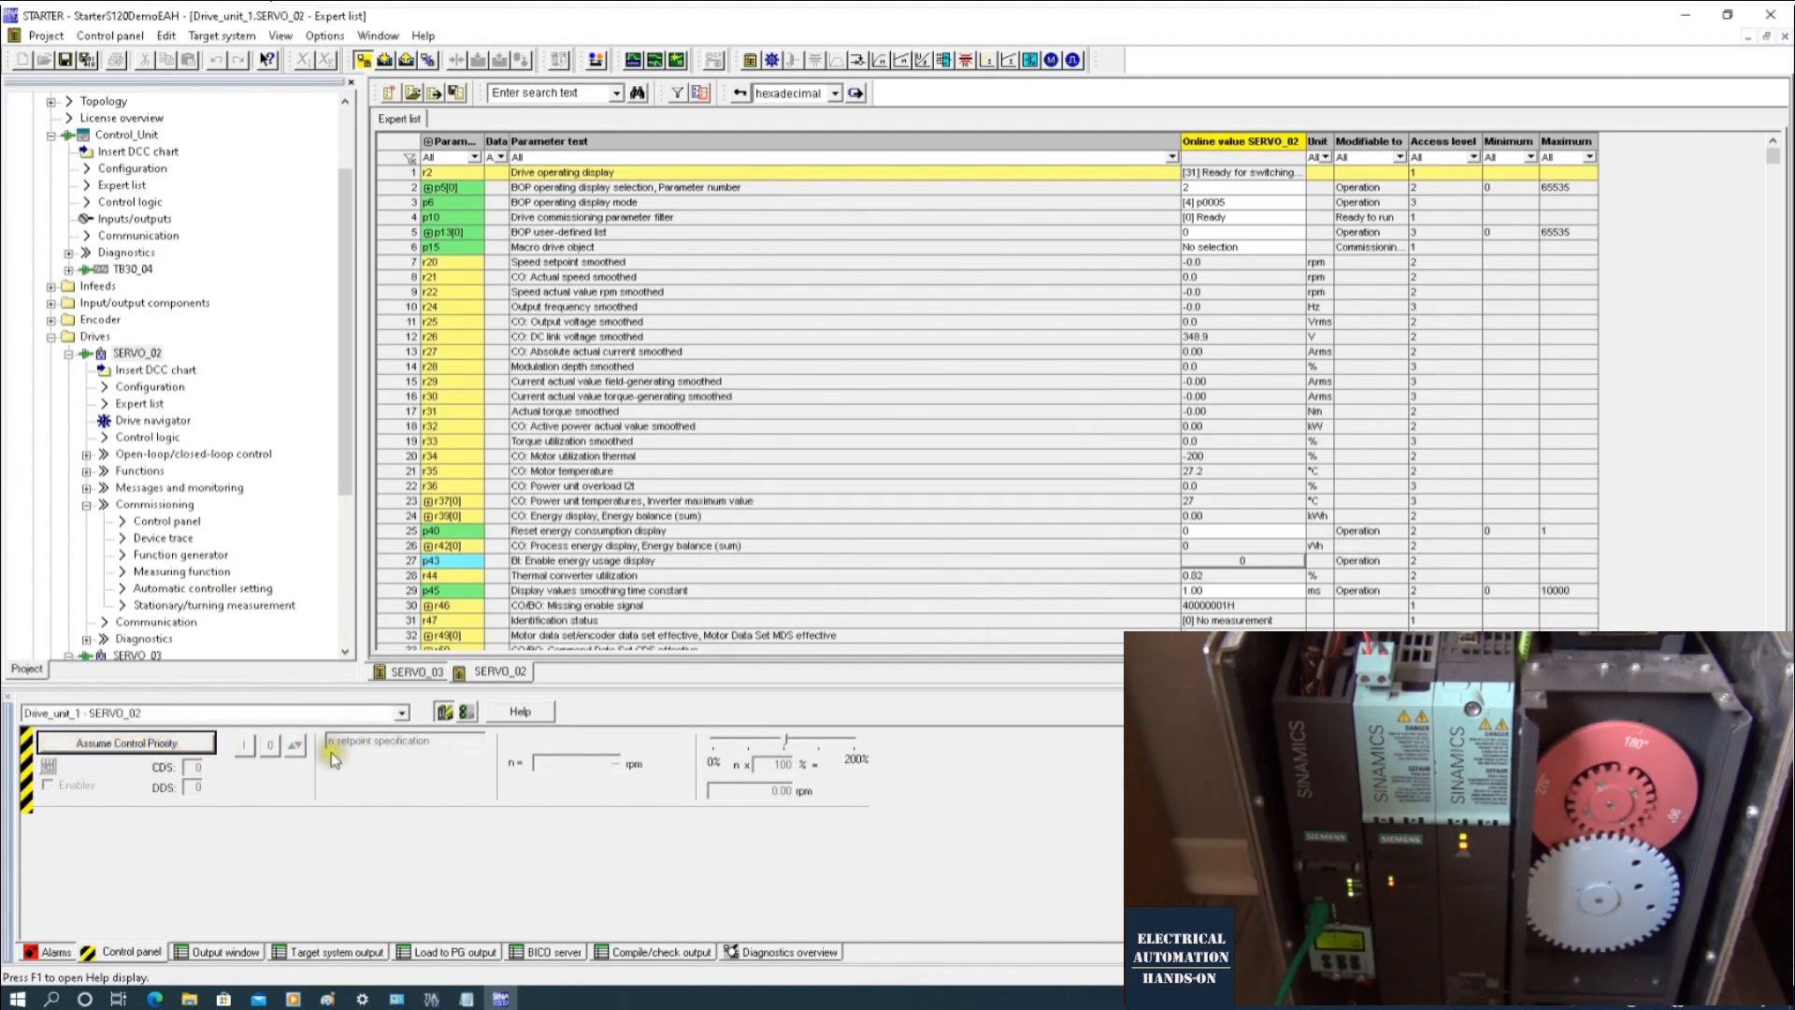
Step: Choose SERVO_03 as the drive to control, assume control priority with 1000 ms life-sign monitoring, and set its enables
left_click(402, 714)
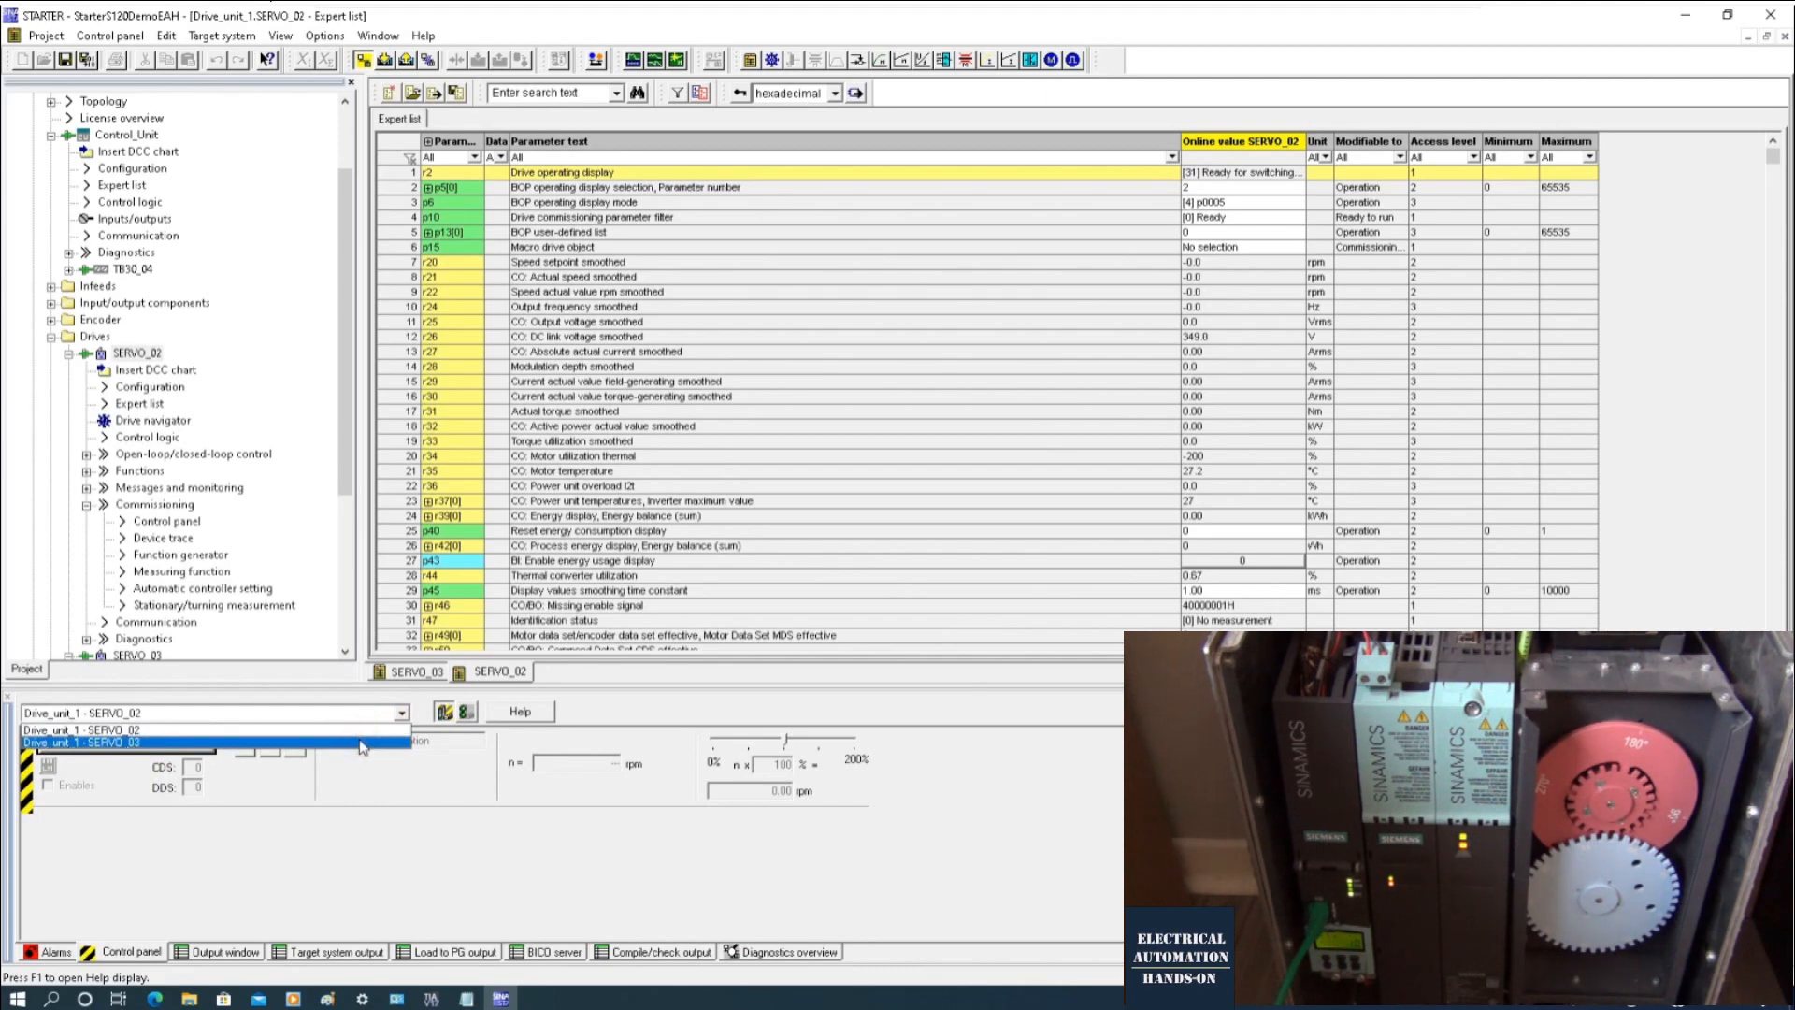
left_click(365, 729)
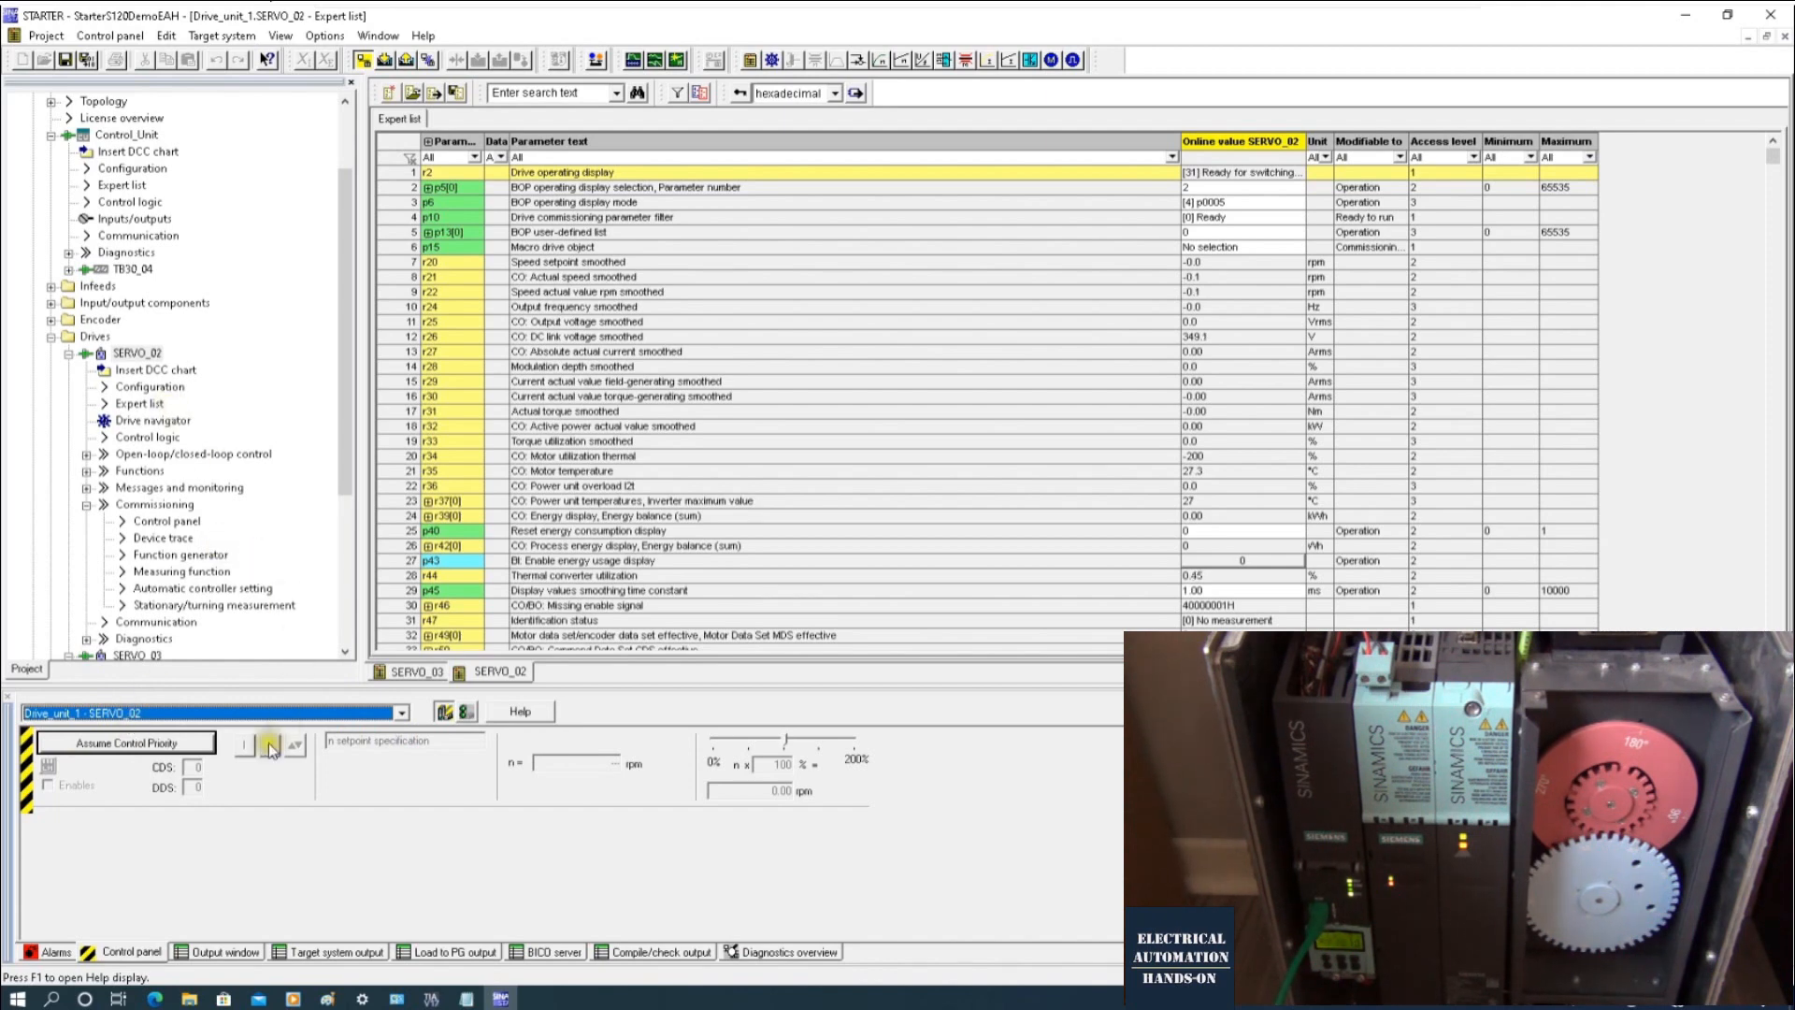
left_click(306, 714)
left_click(97, 738)
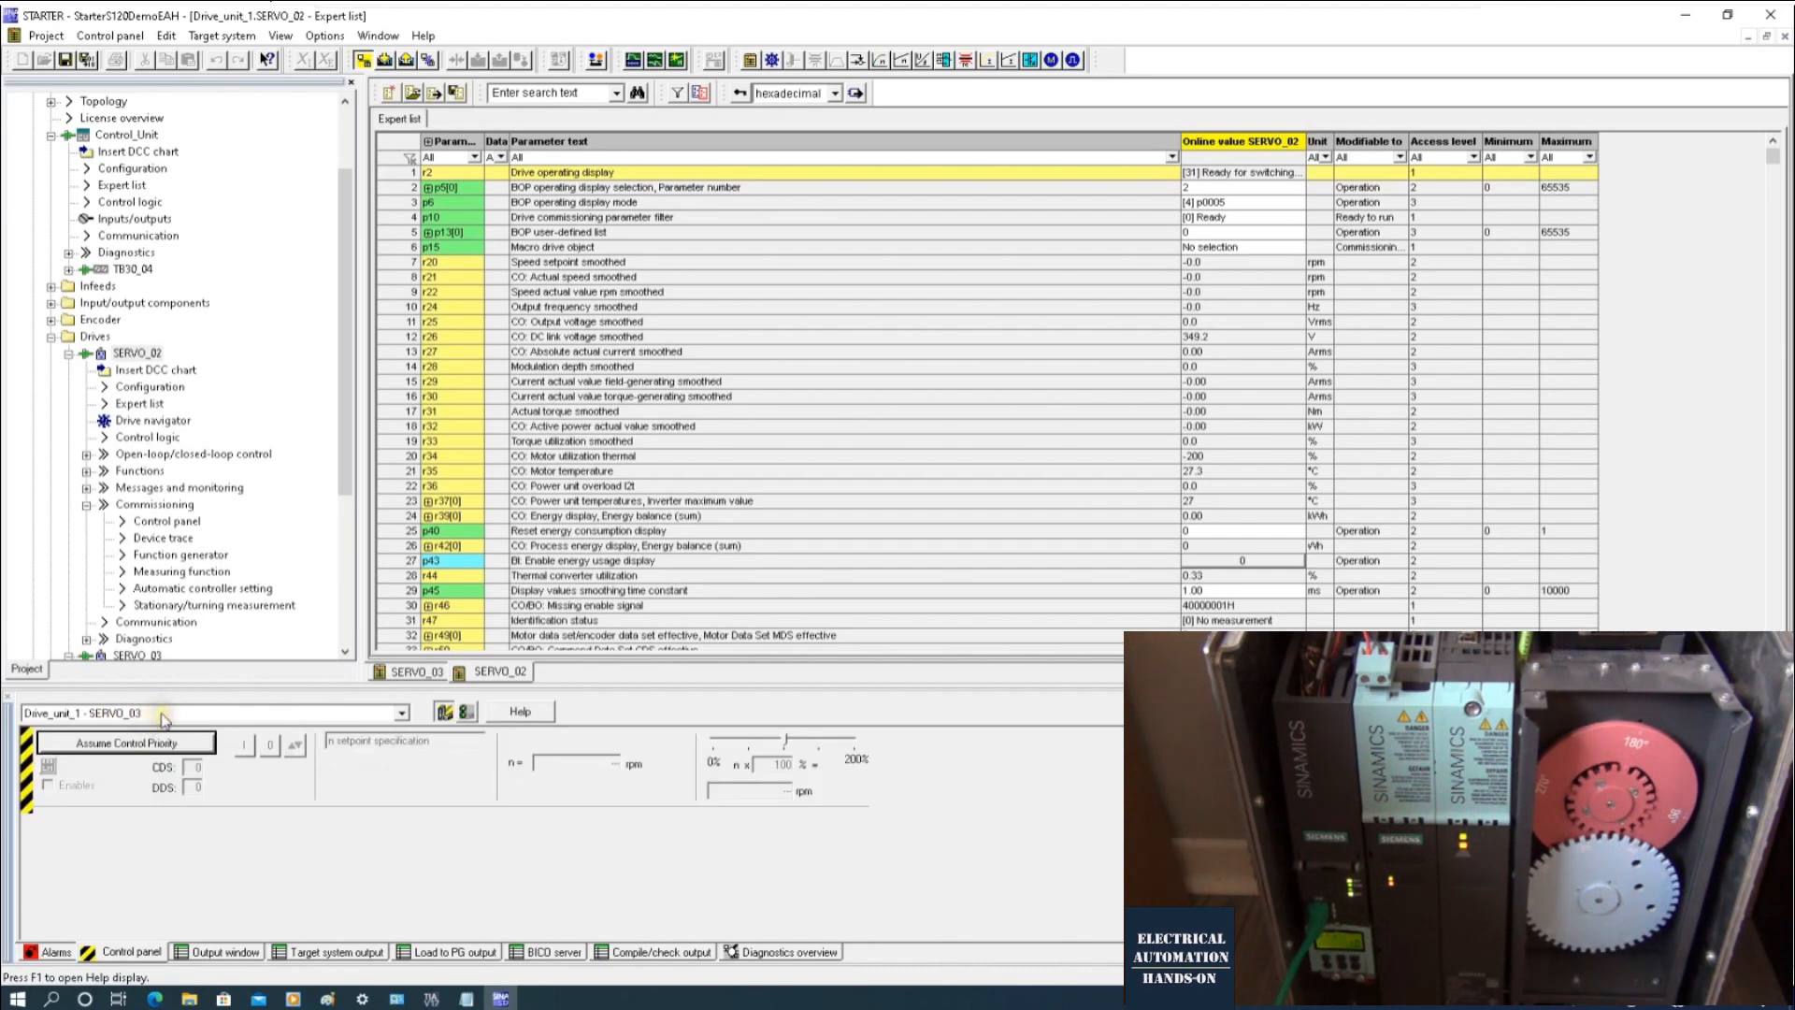
left_click(140, 744)
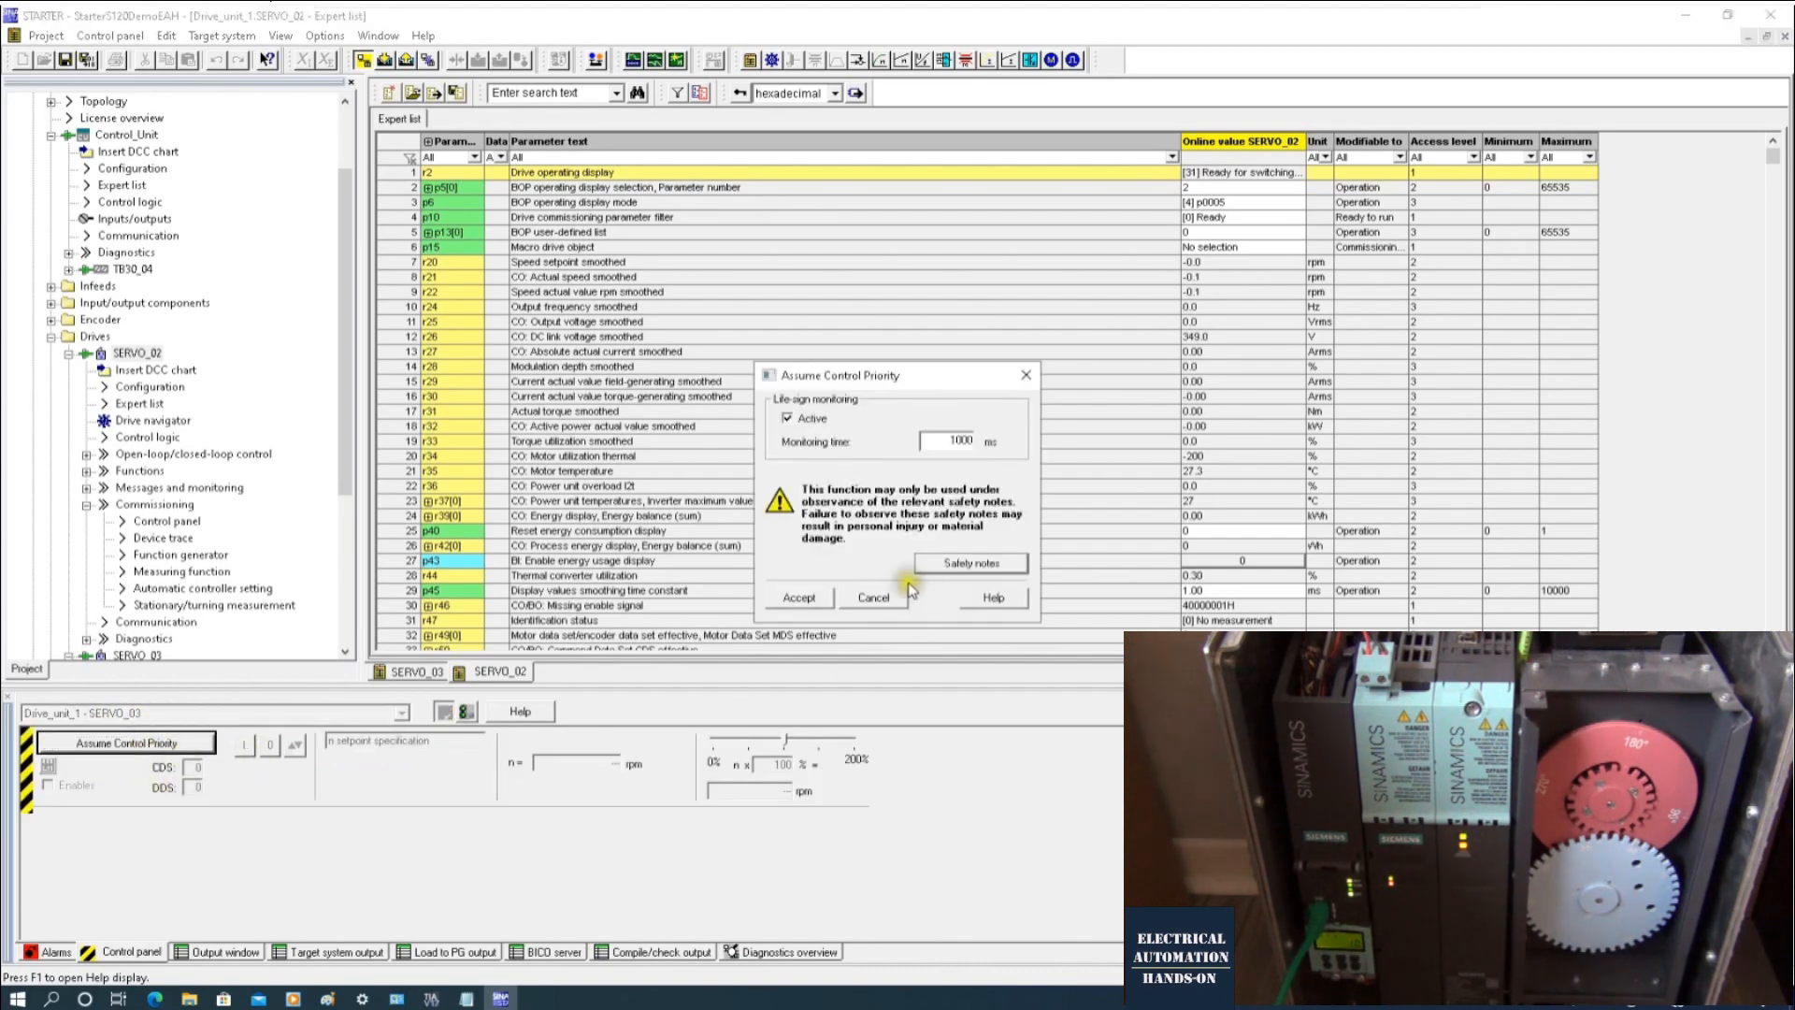
left_click(779, 604)
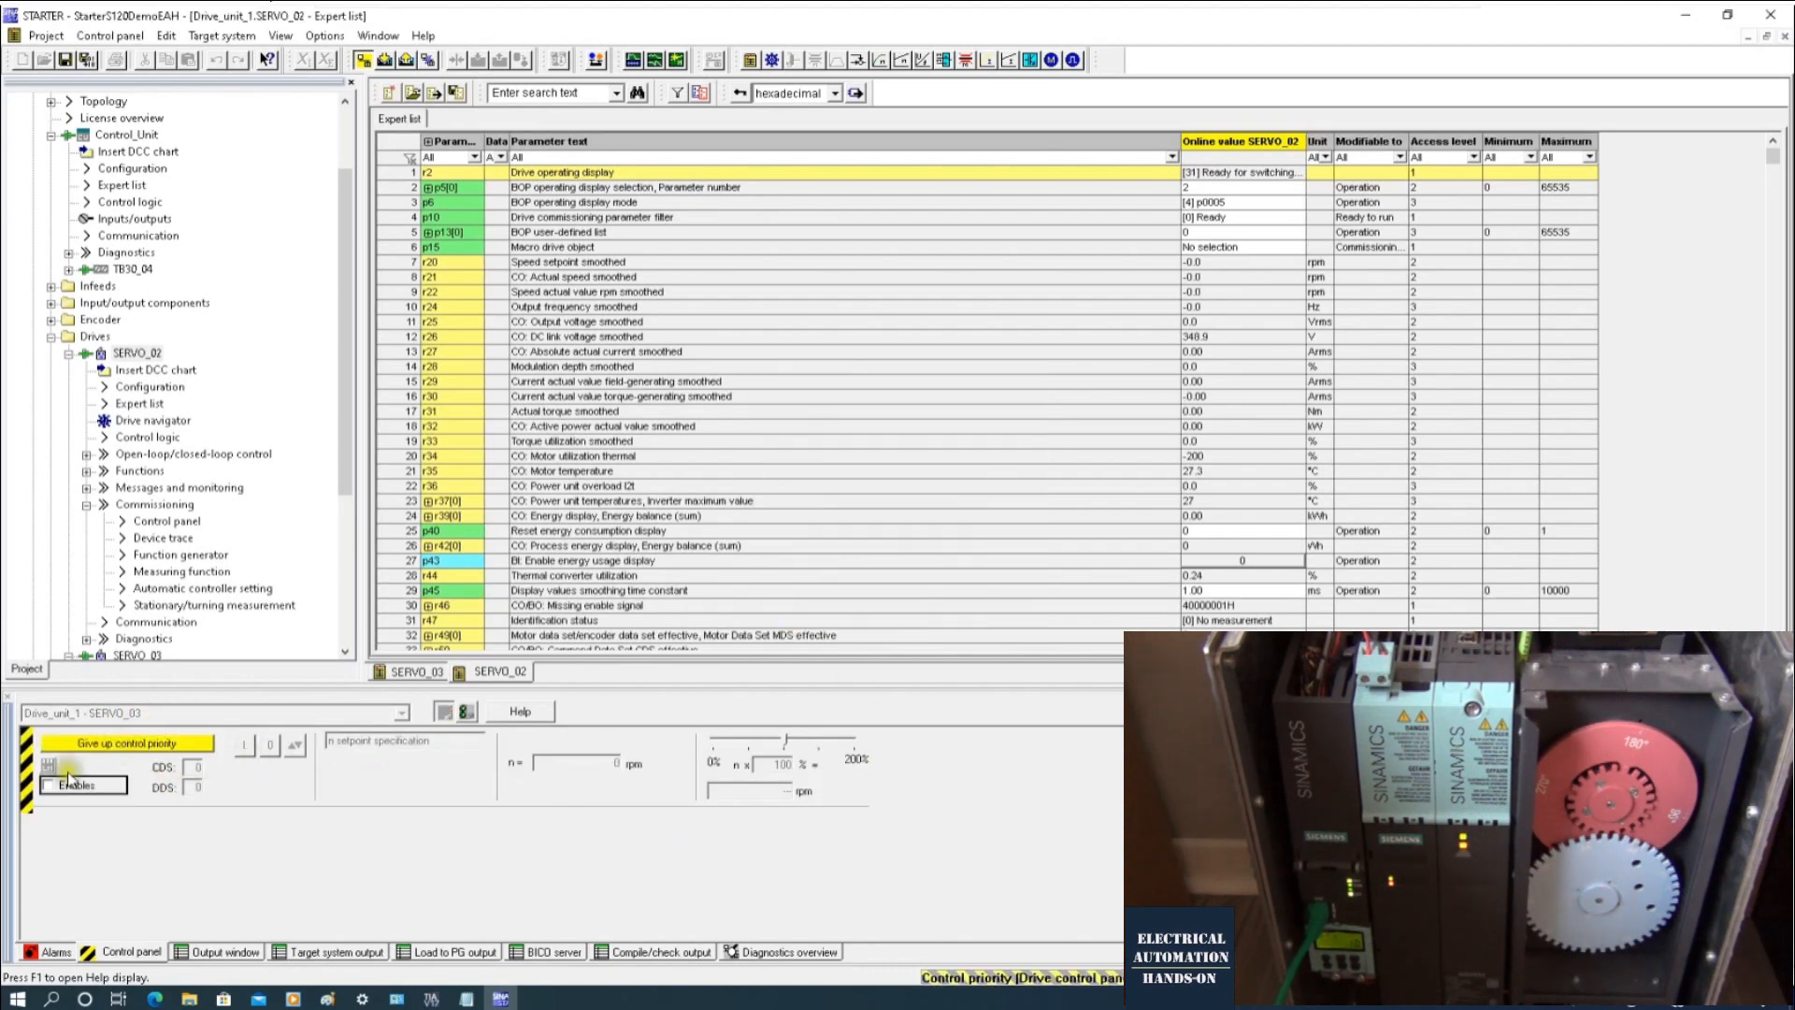
left_click(57, 788)
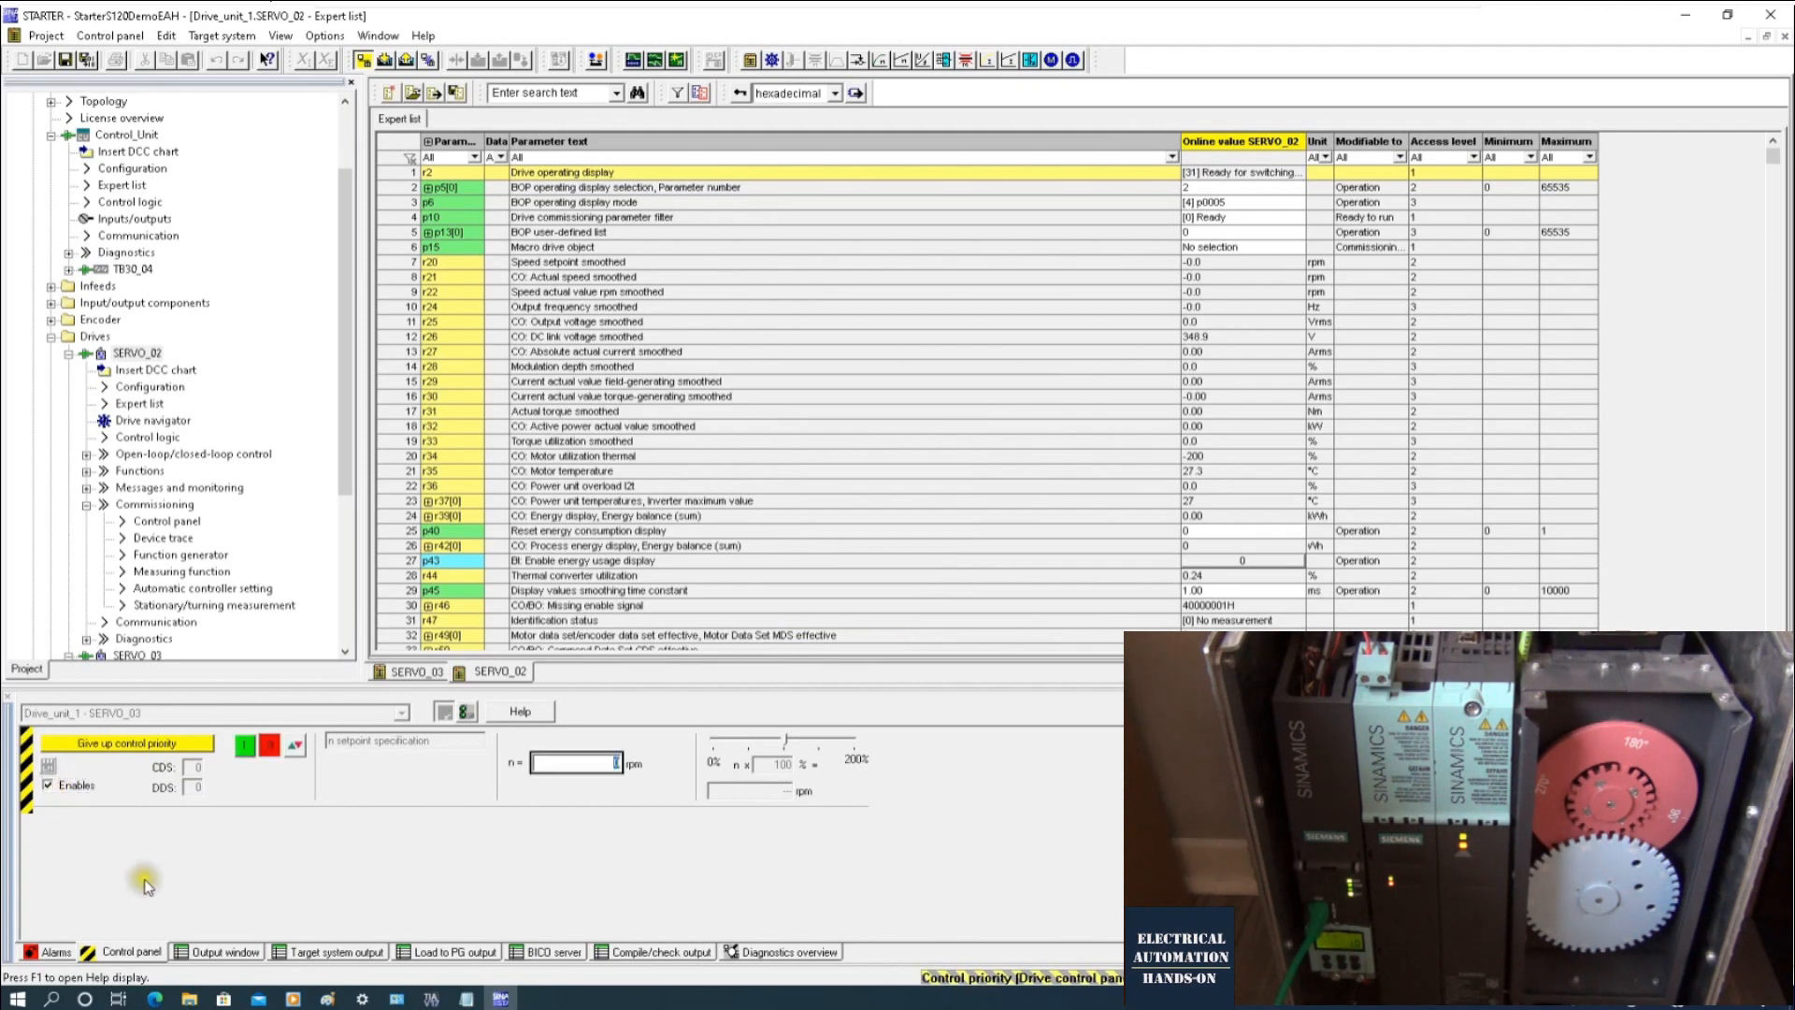
Step: Switch SERVO_03 on, run it at 60 rpm and bring its speed setpoint back to 0 rpm
left_click(244, 748)
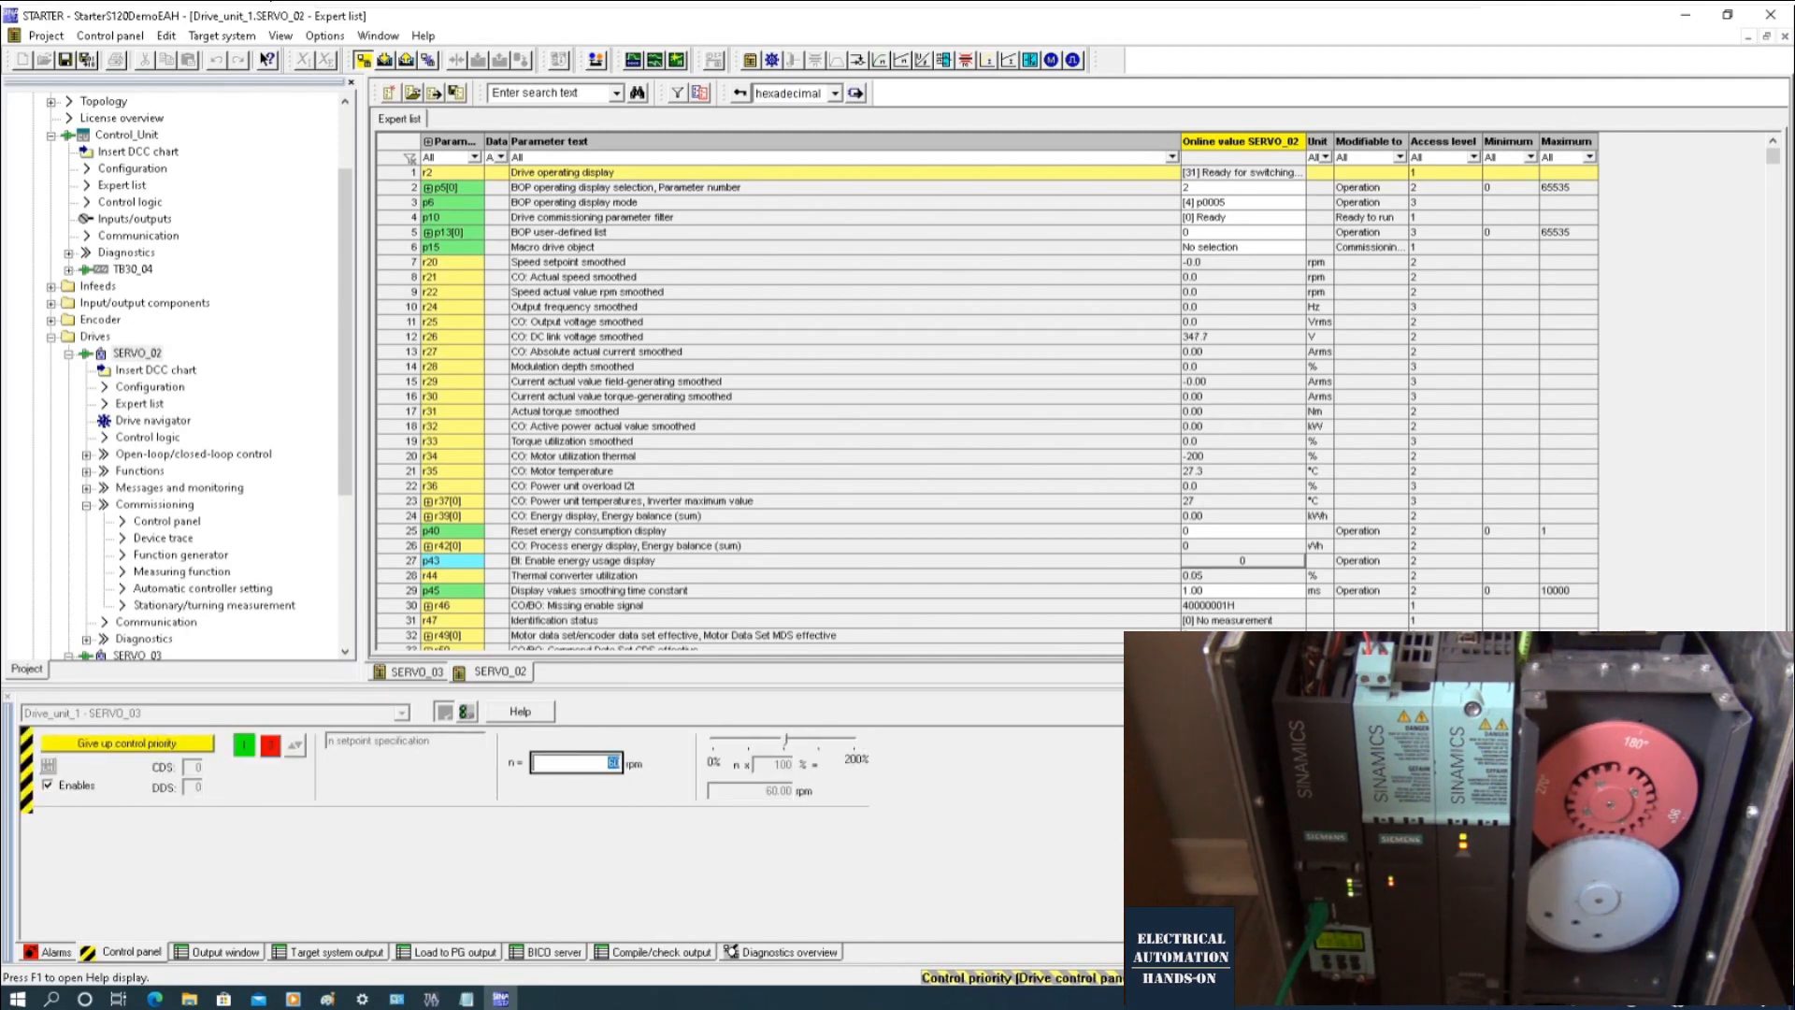
key("BackSpace")
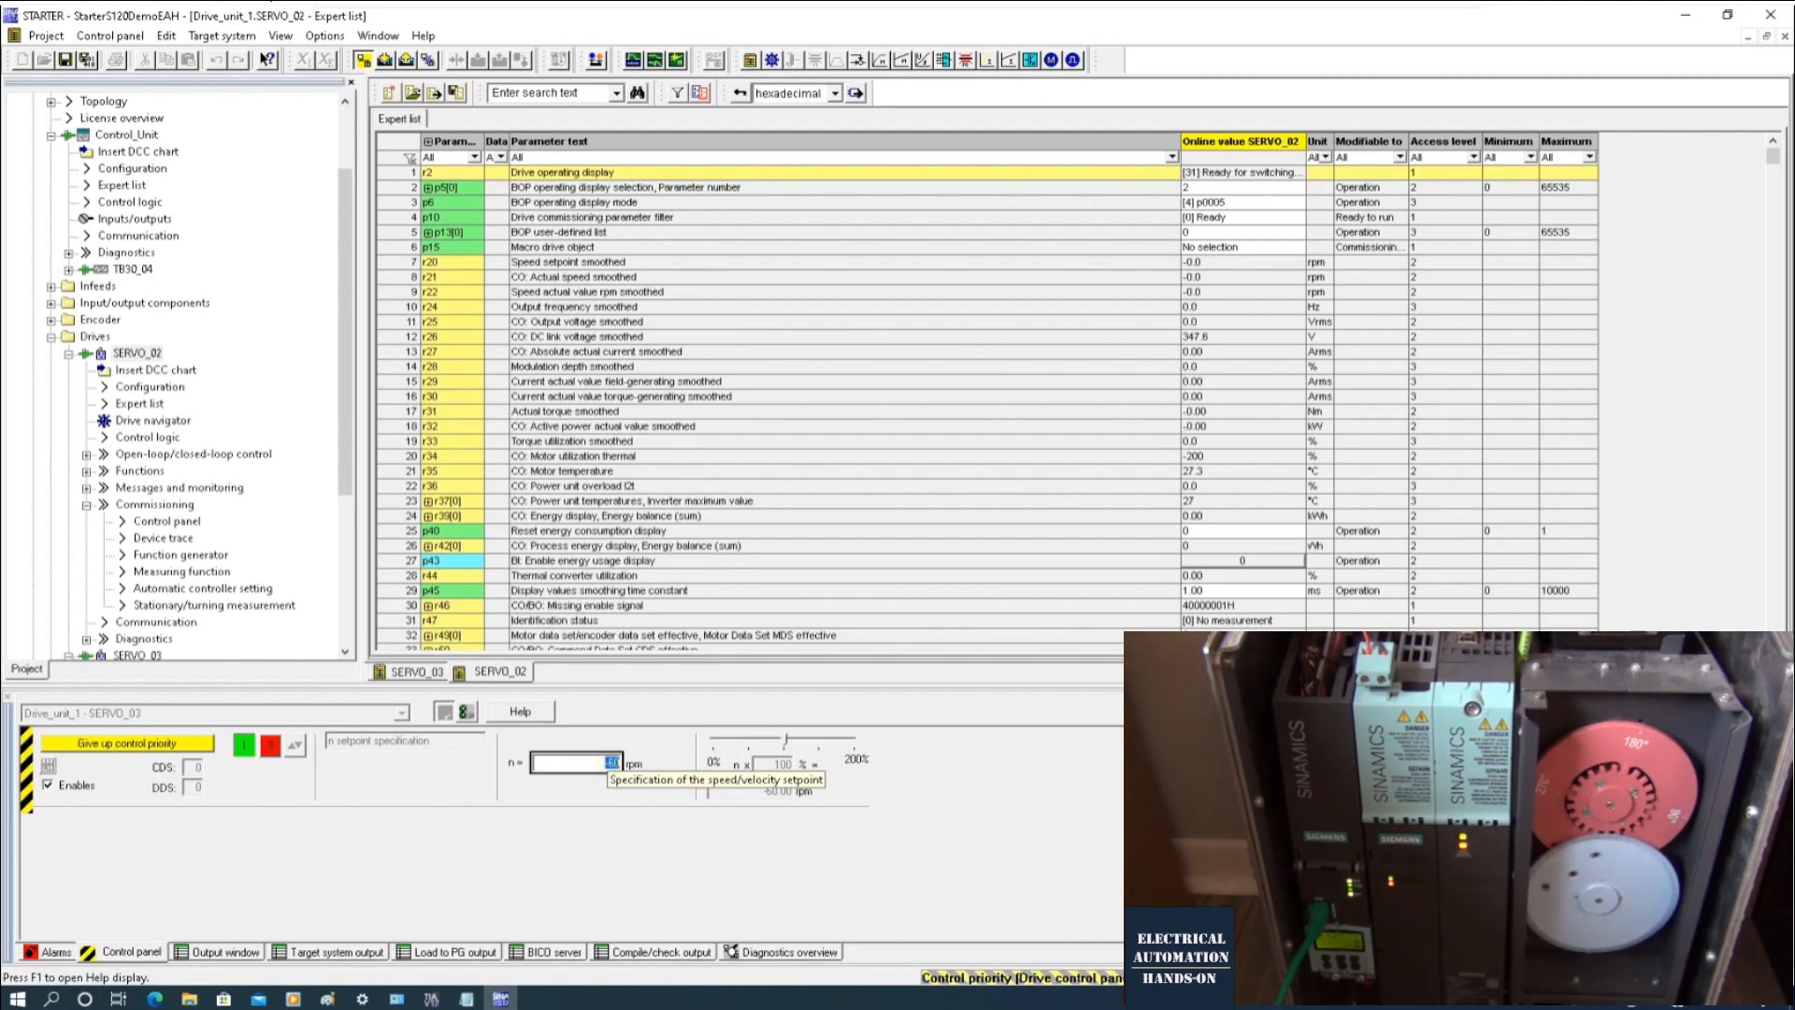
key("BackSpace")
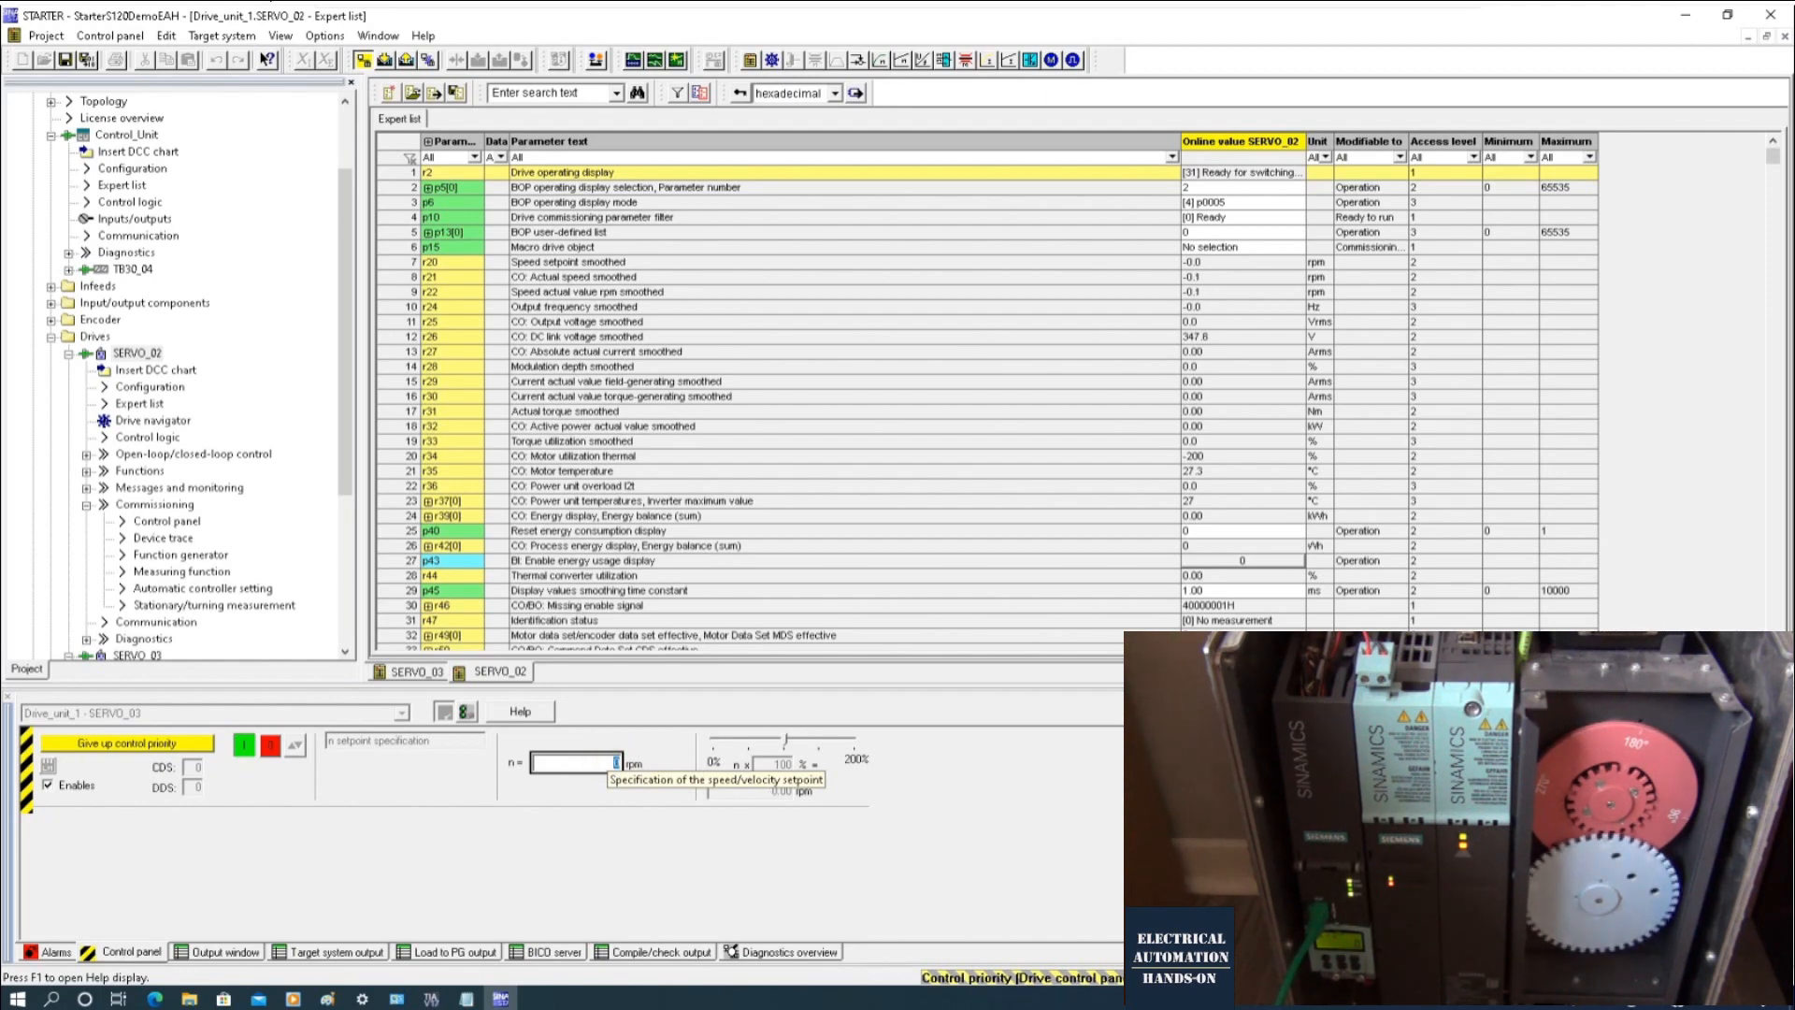
Step: Switch SERVO_03 off and return its control priority, accepting the safety query
left_click(271, 745)
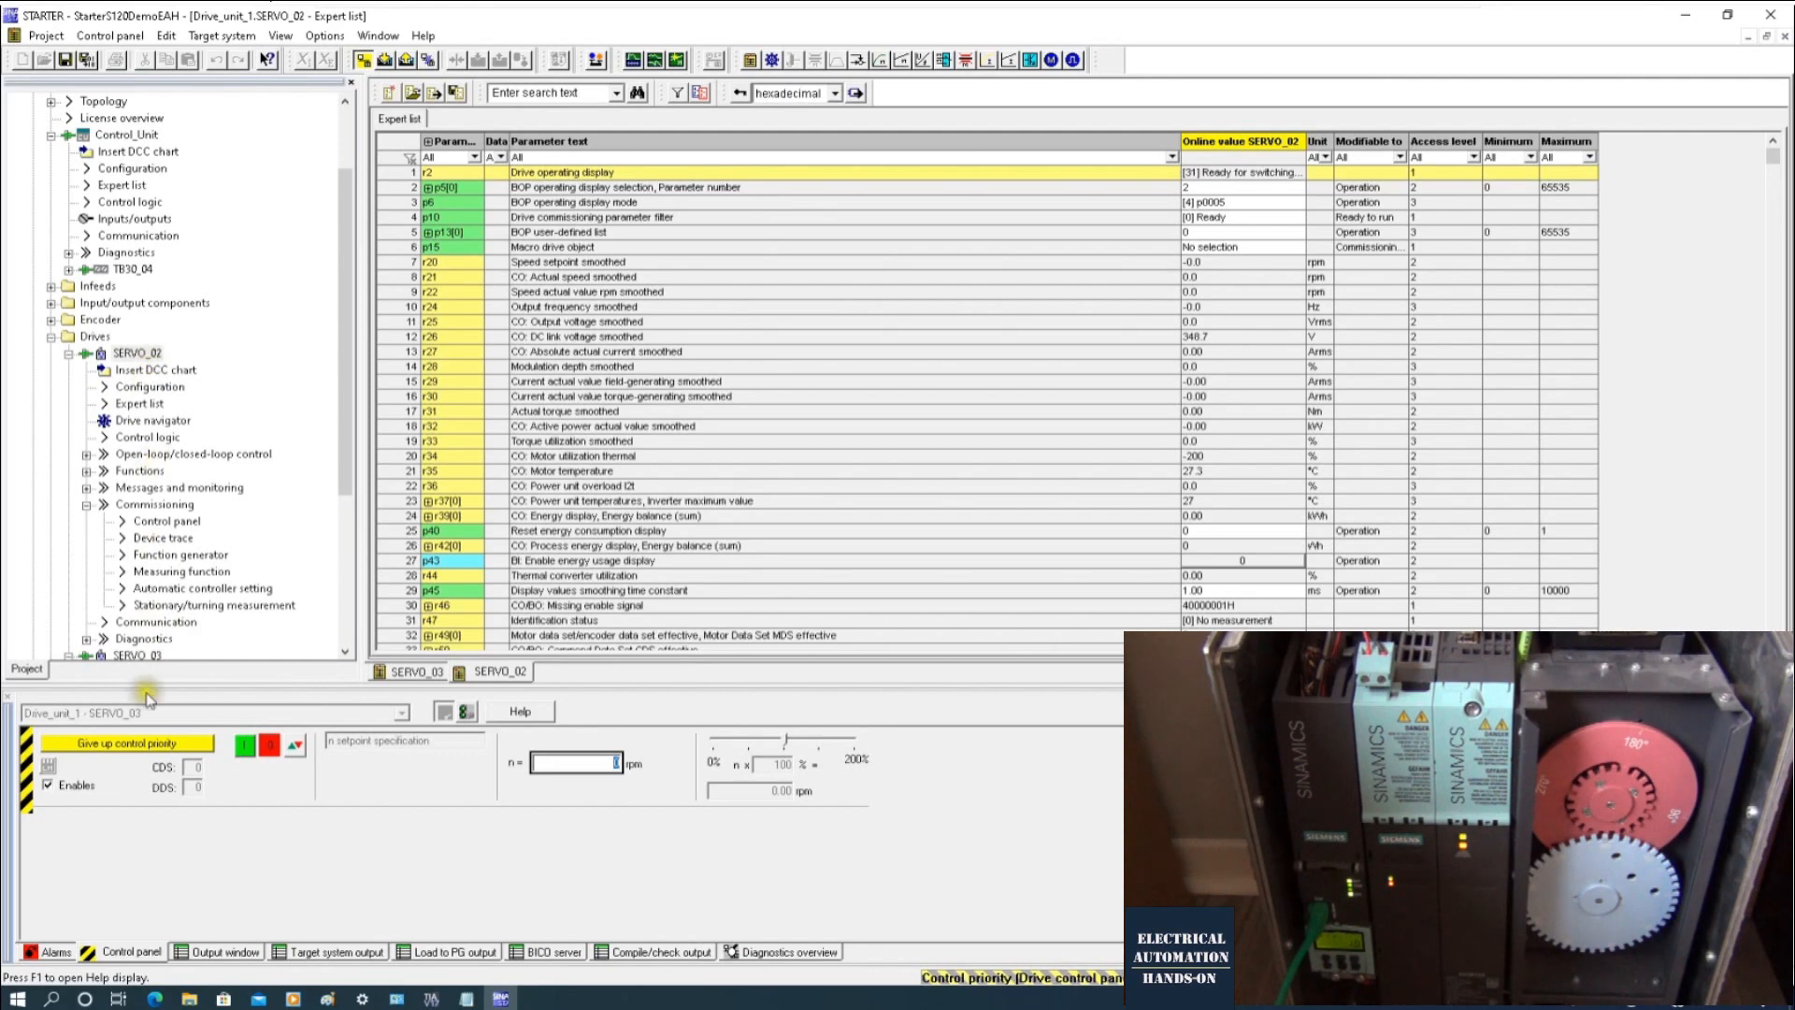
left_click(180, 754)
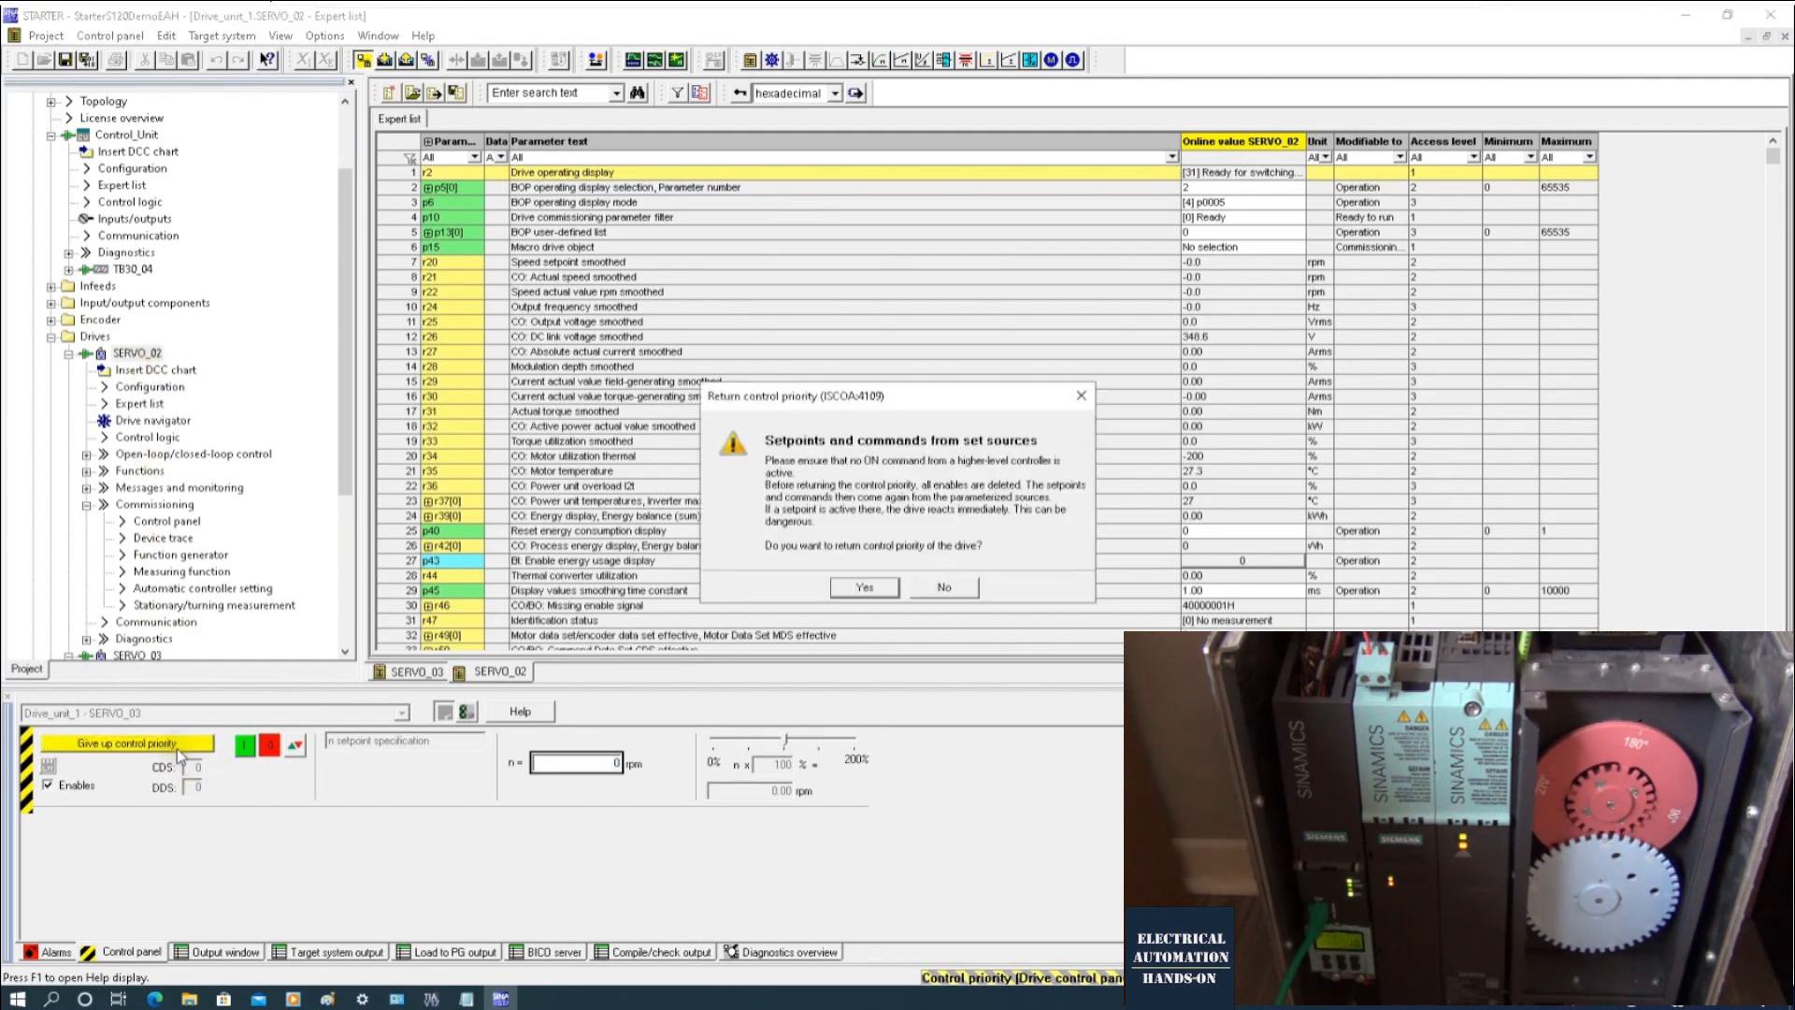
left_click(866, 588)
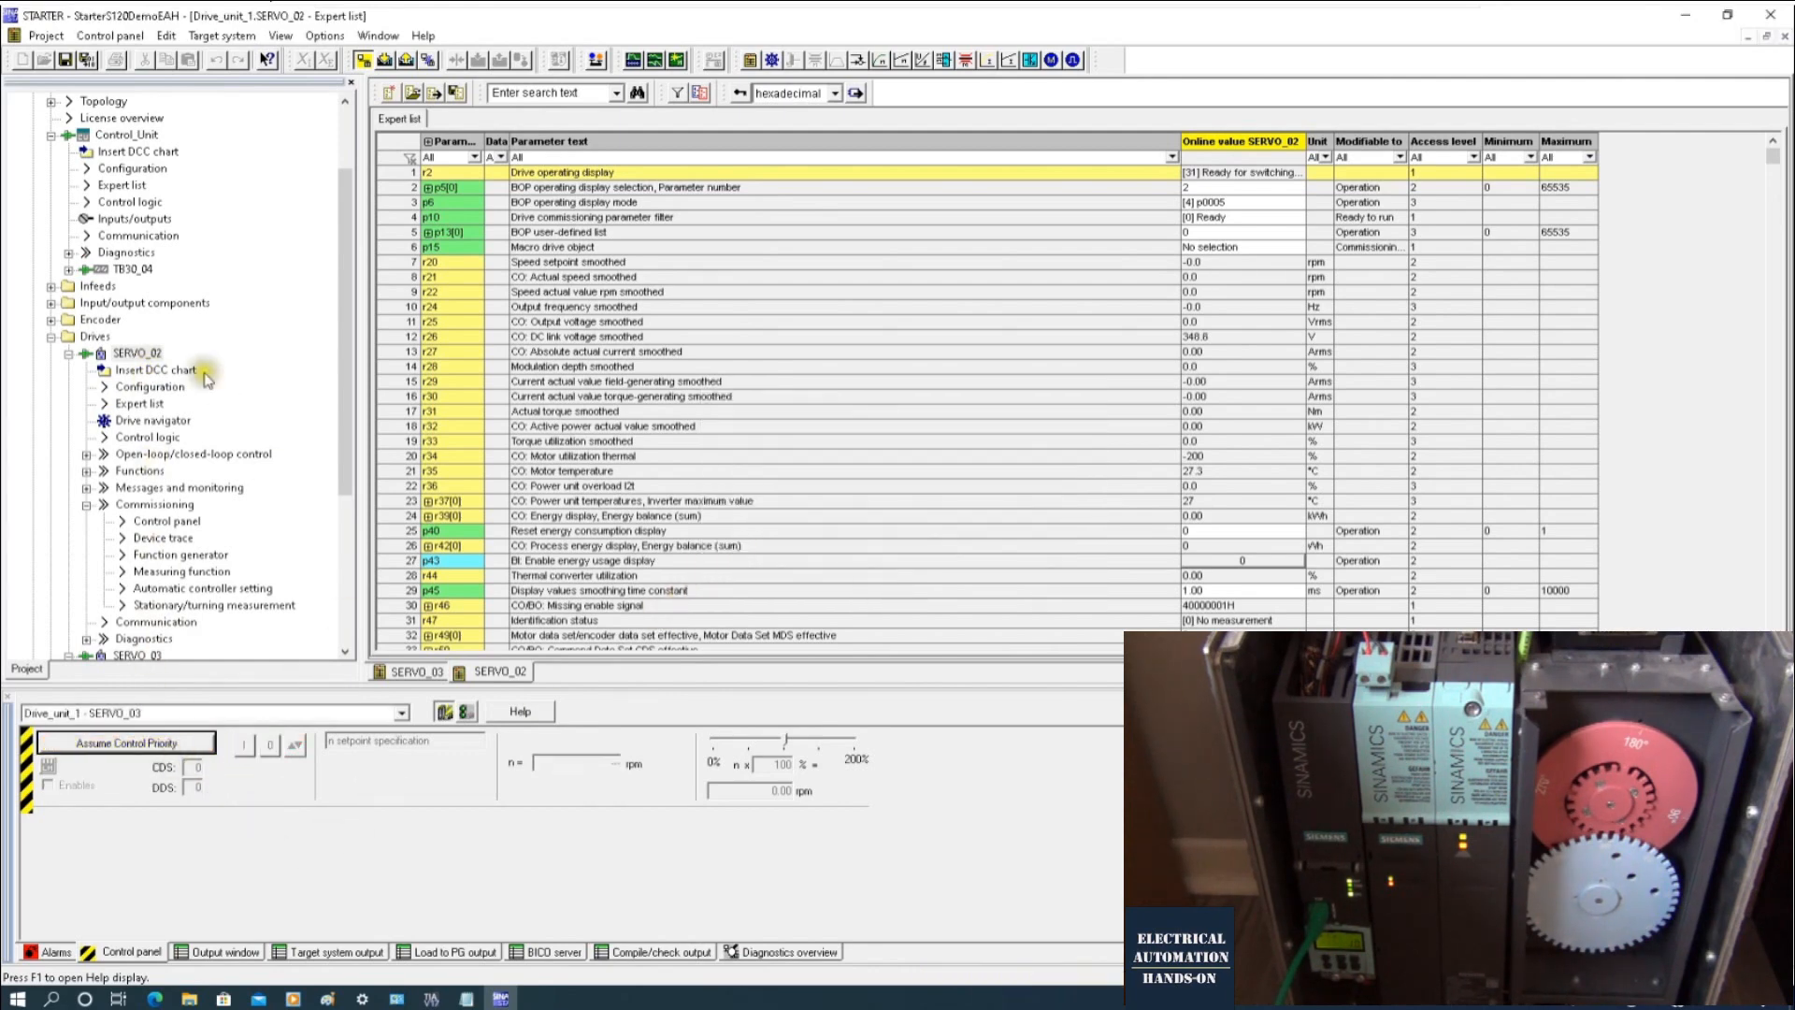
Step: Disconnect the project from the target system to go to offline mode
left_click(123, 355)
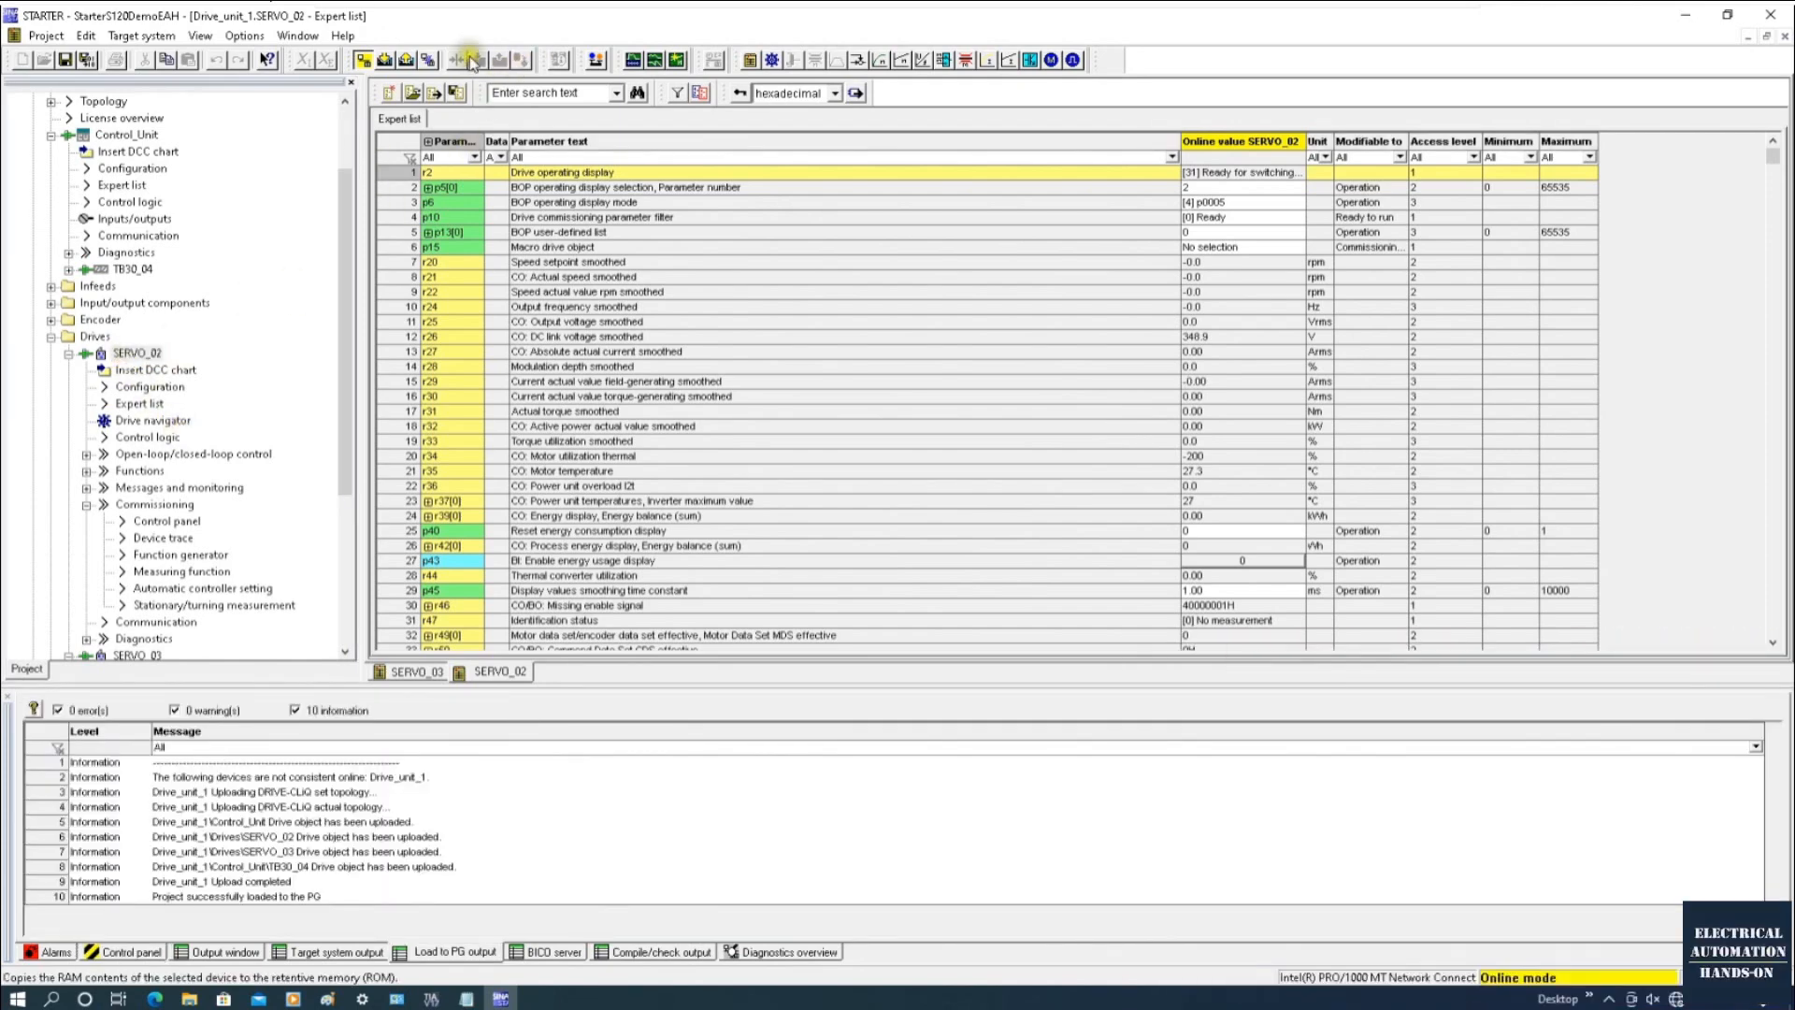
left_click(474, 62)
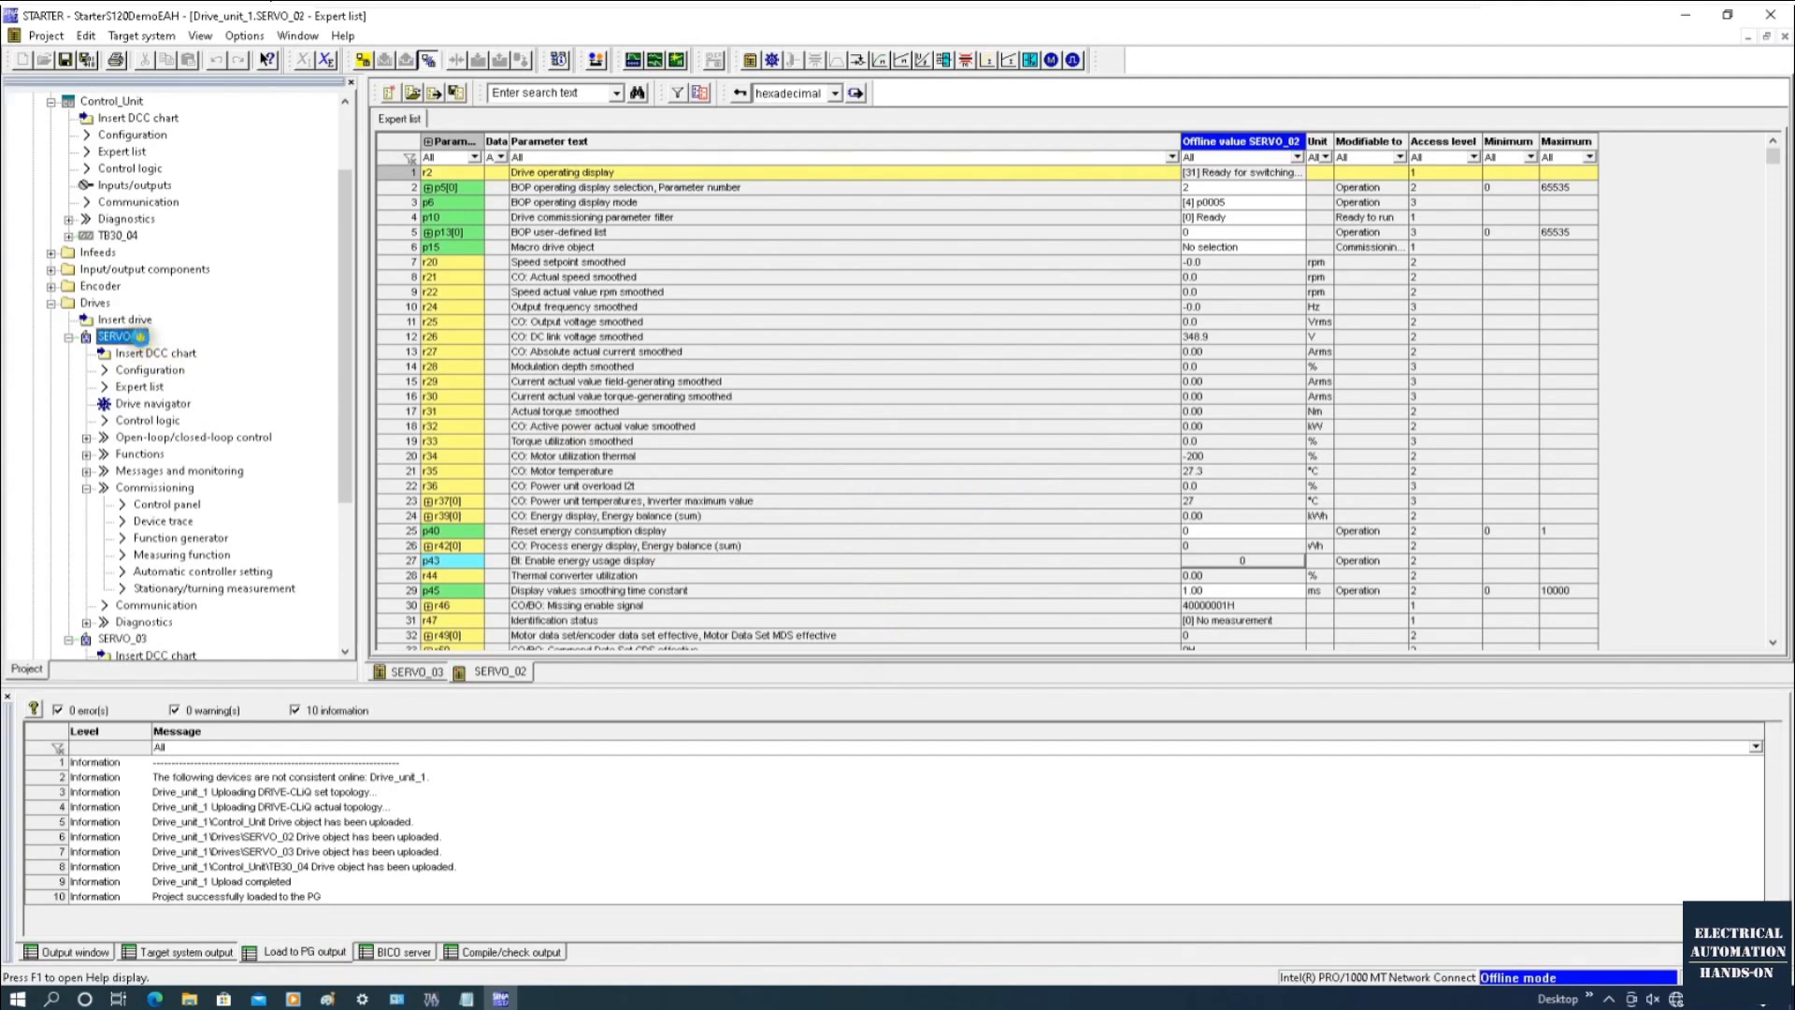
Step: Rename the SERVO_02 drive as SERVO_02_RED, acknowledging the note about referencing problems
right_click(141, 338)
left_click(269, 259)
left_click(265, 261)
scroll(262, 265, "up", 2)
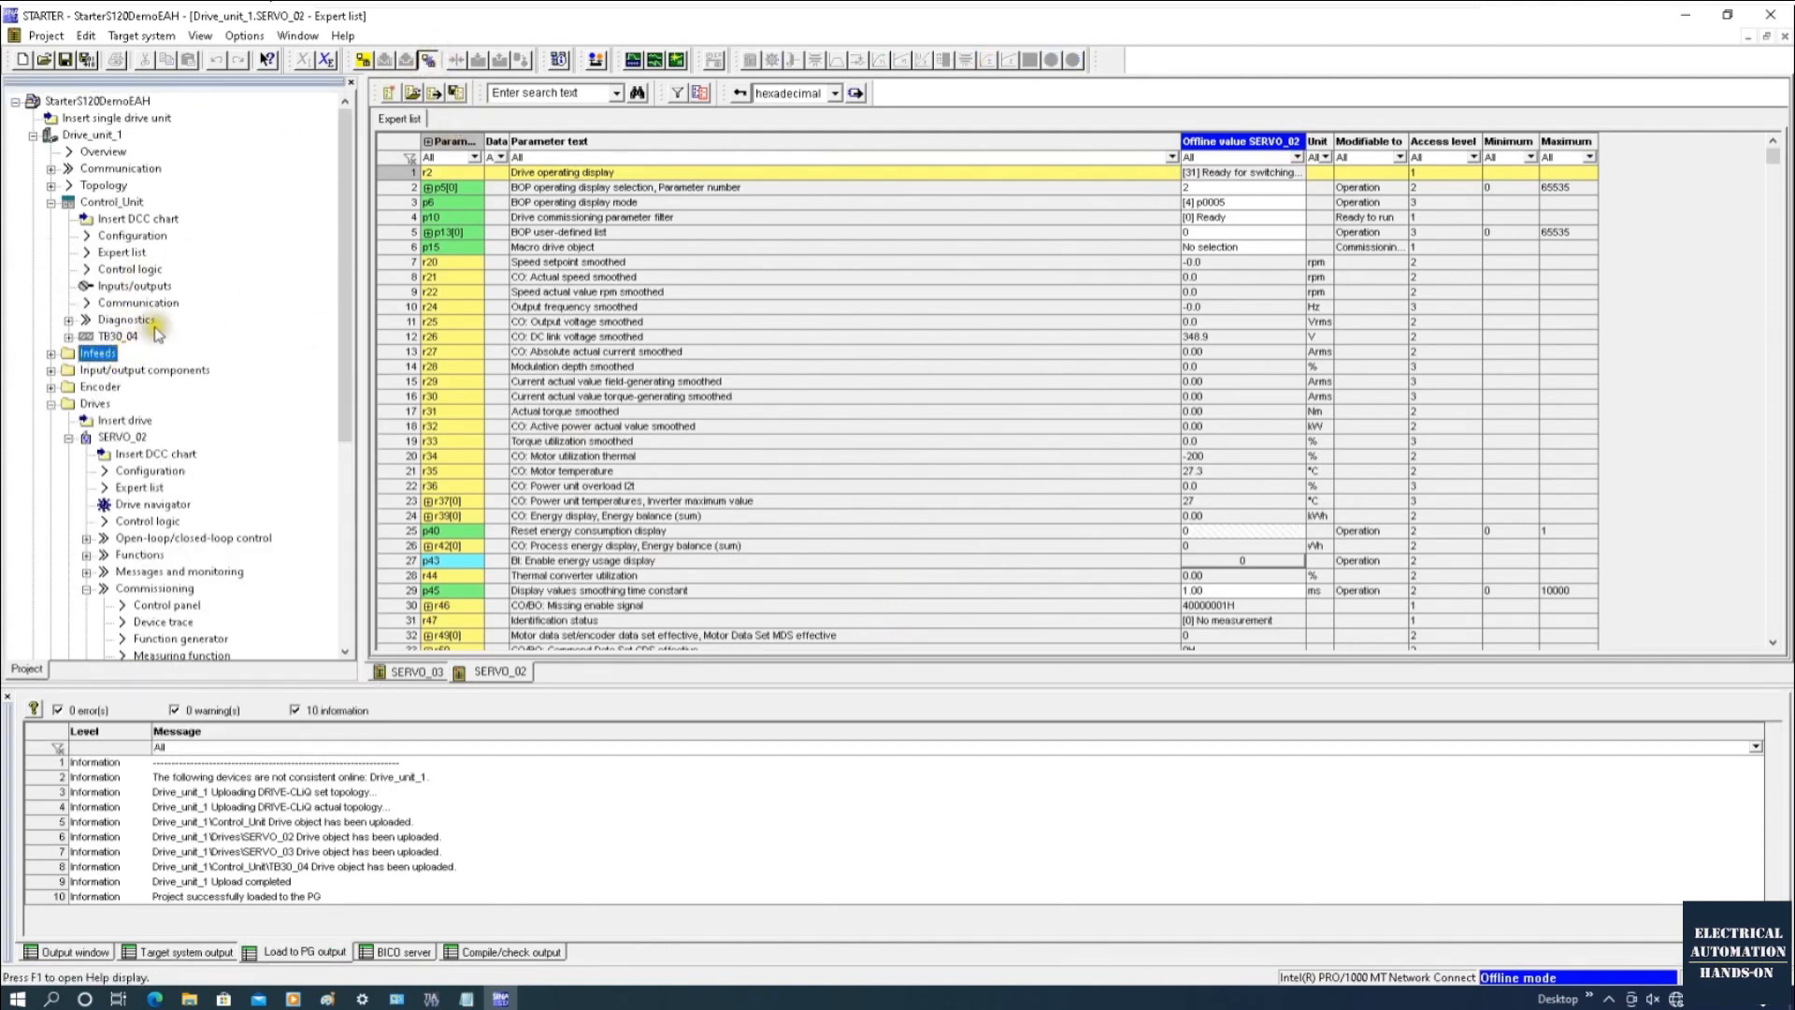
left_click(131, 437)
right_click(133, 438)
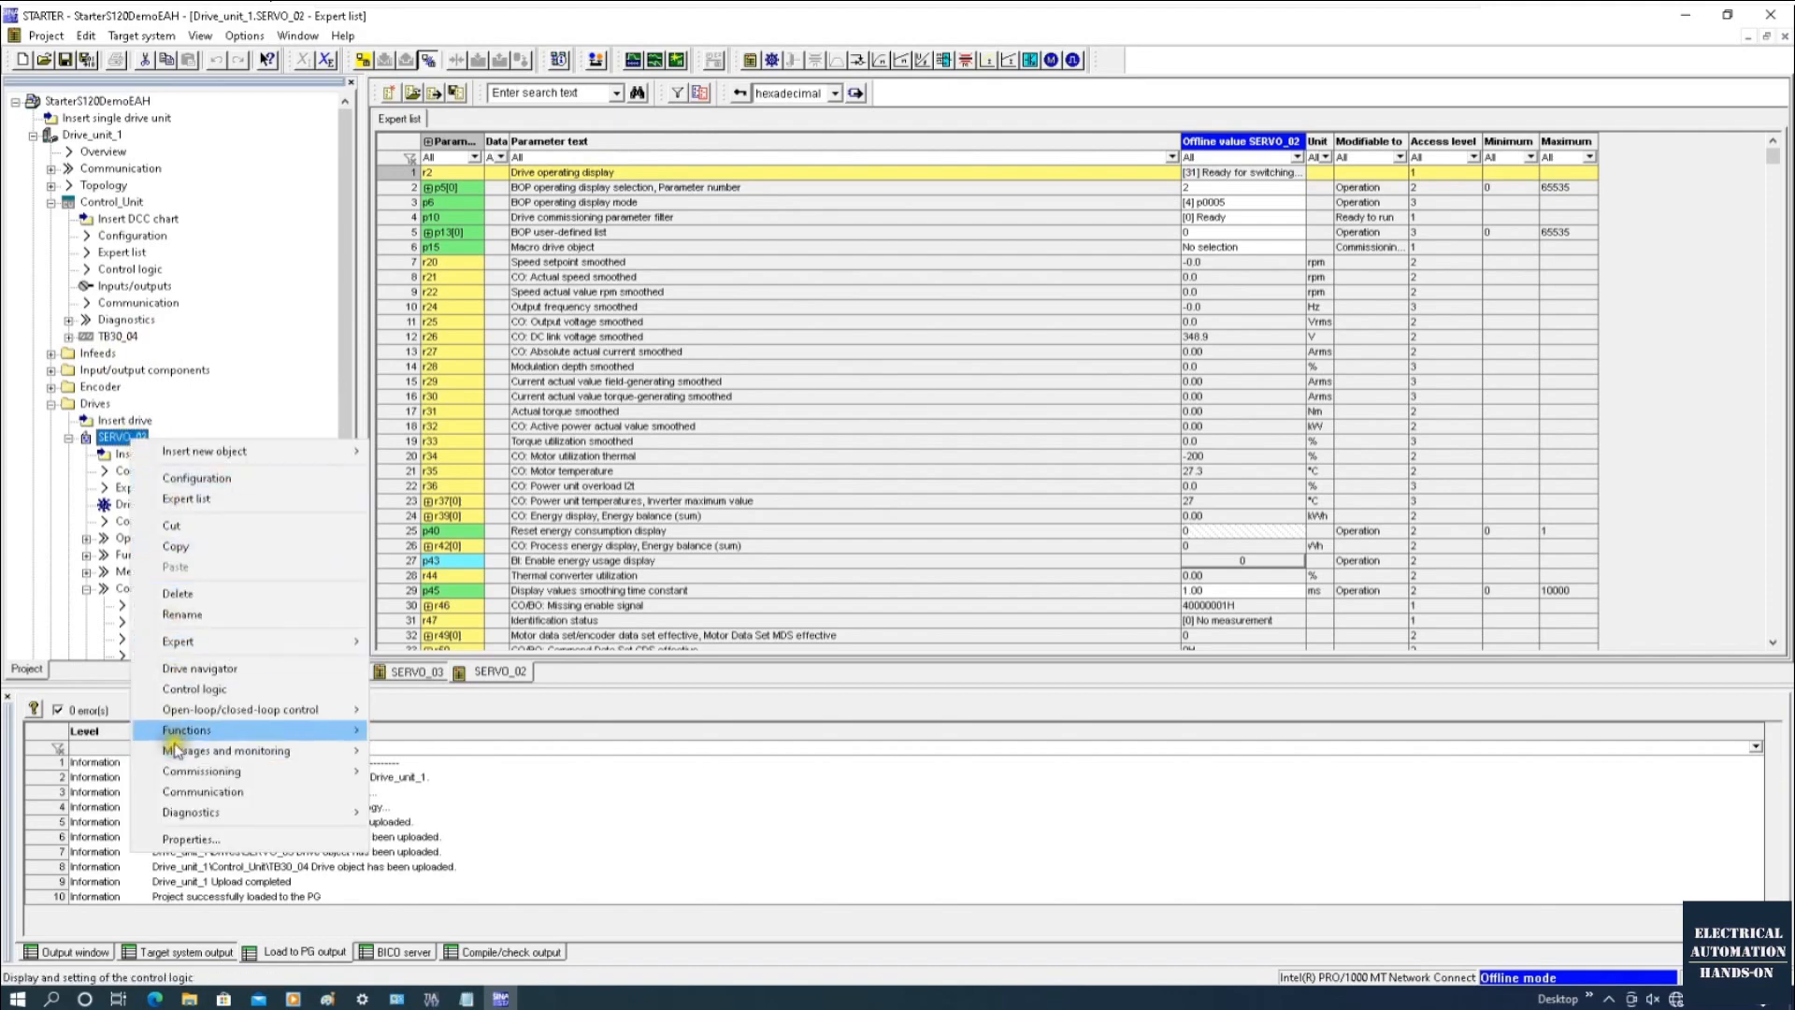
left_click(182, 615)
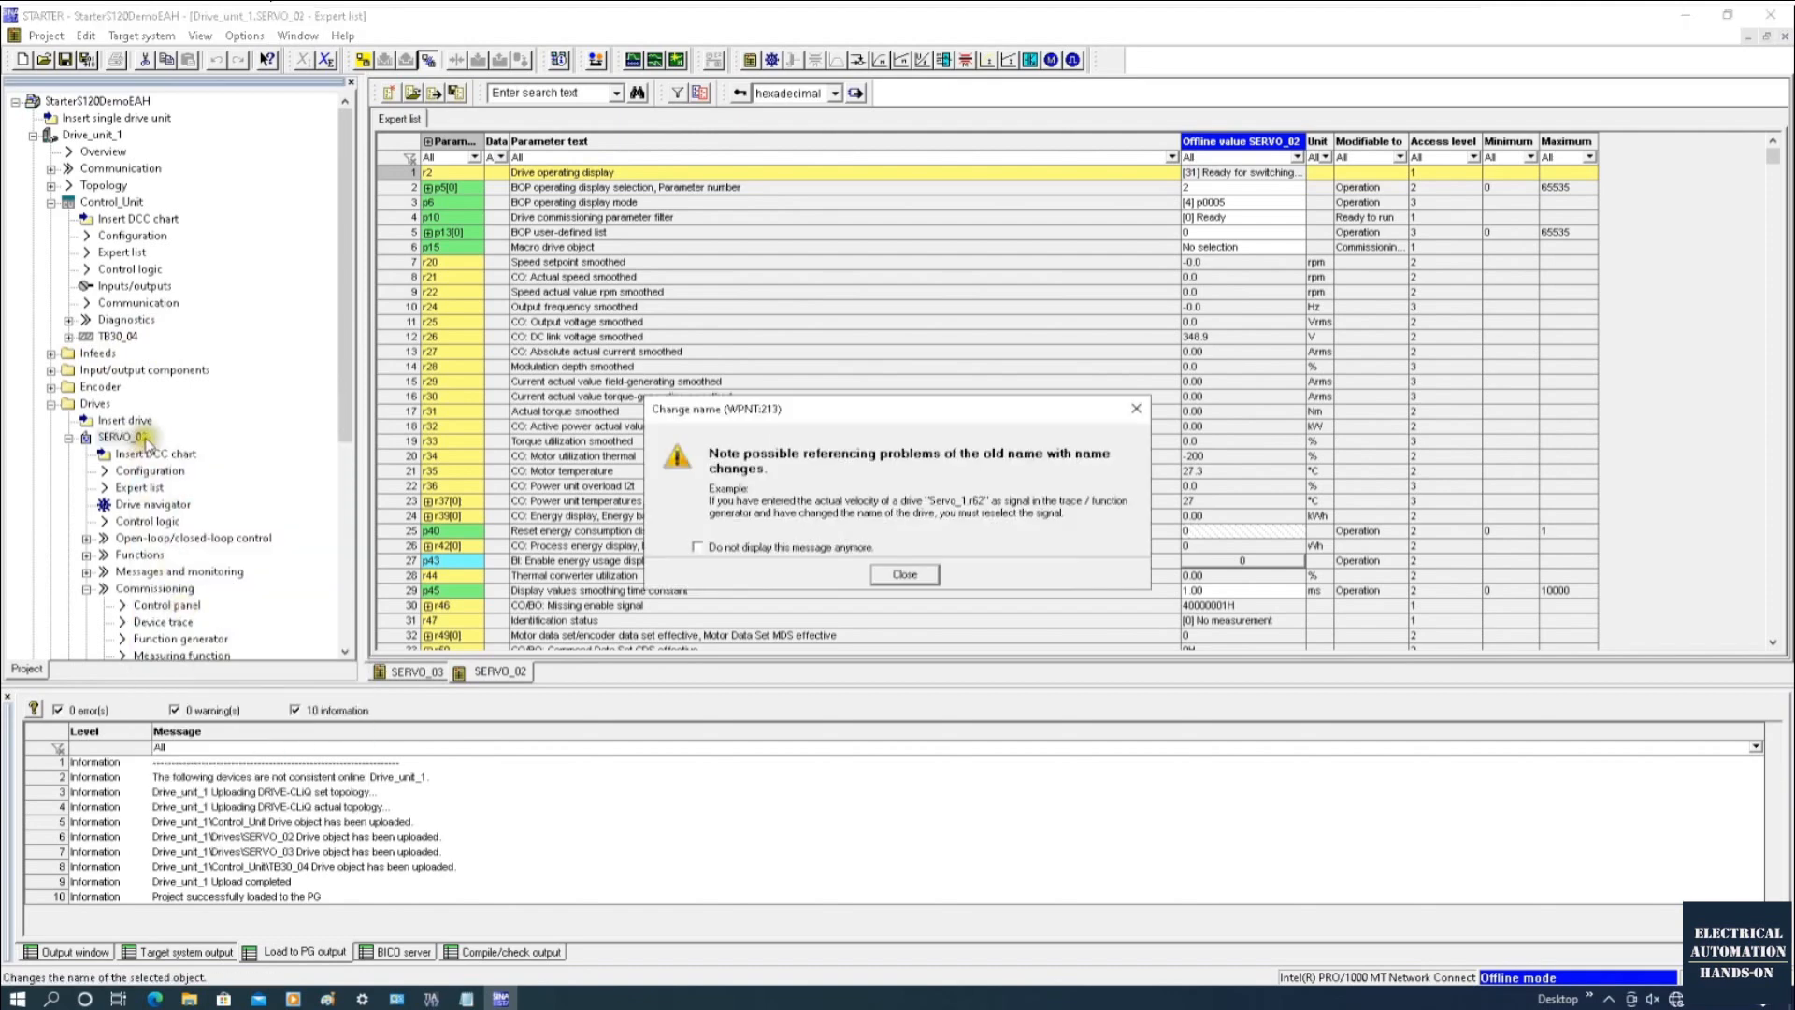
left_click(906, 574)
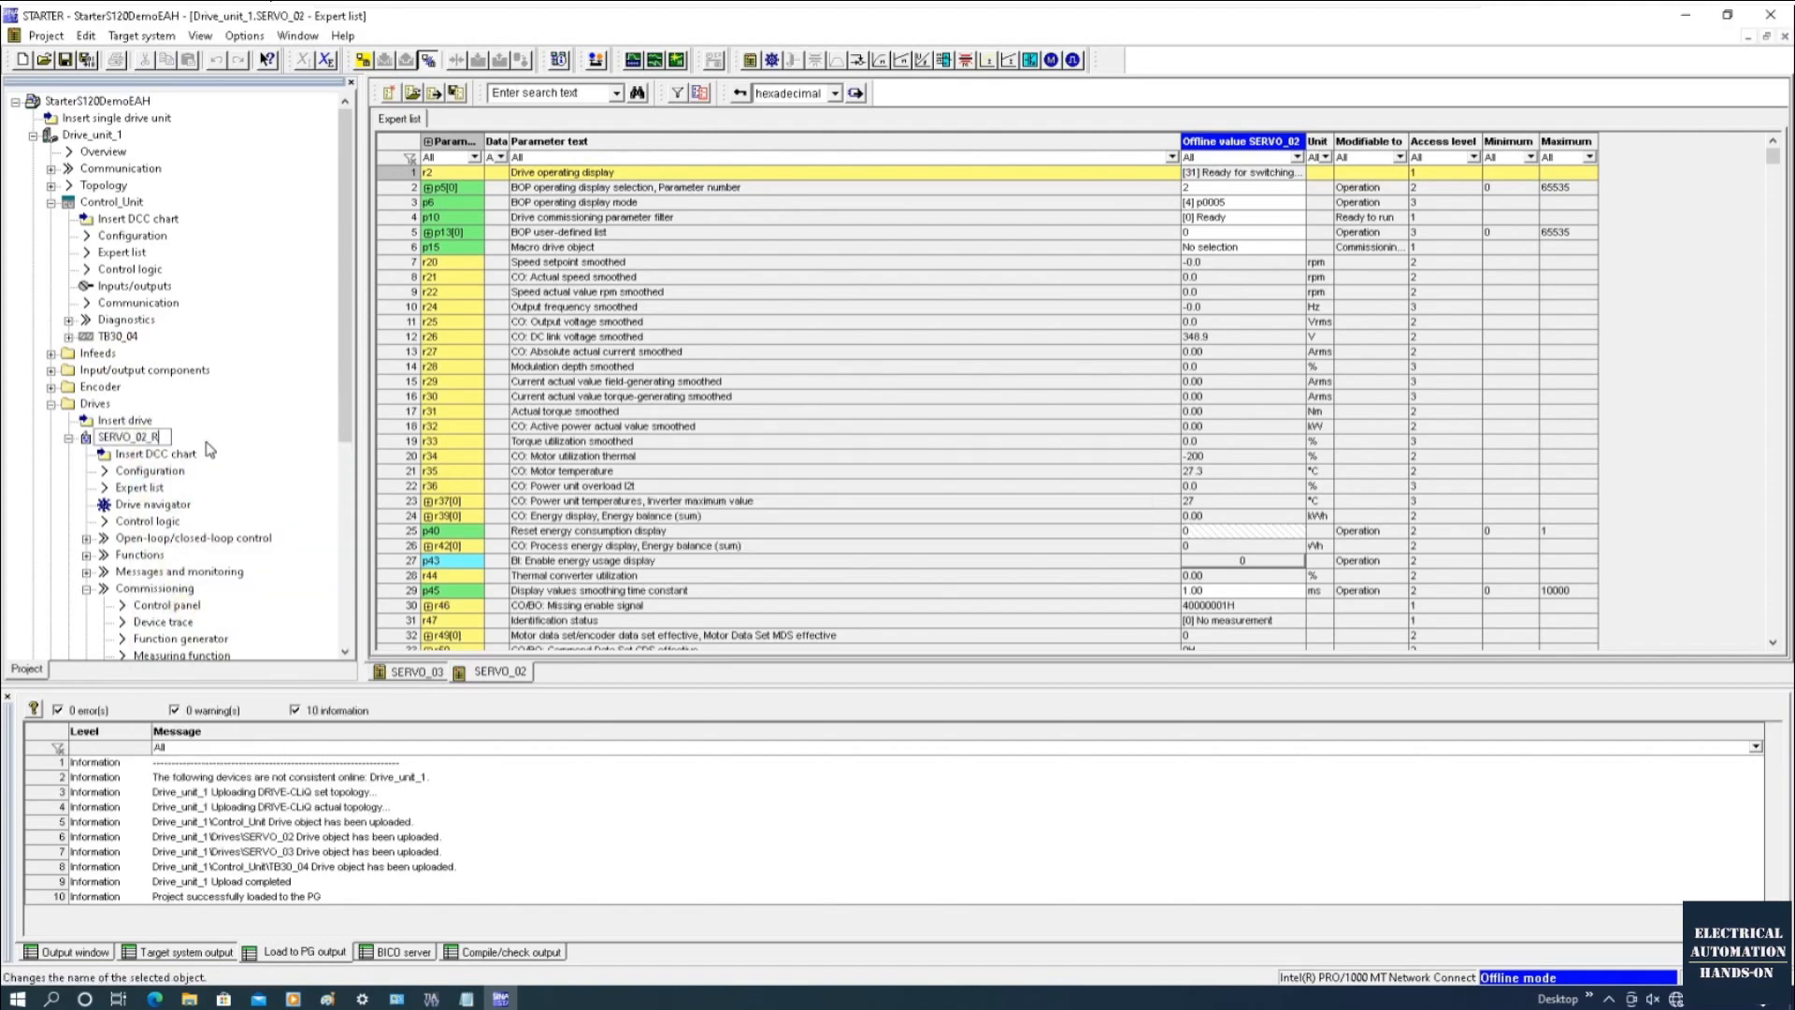
type("_RED")
key("Return")
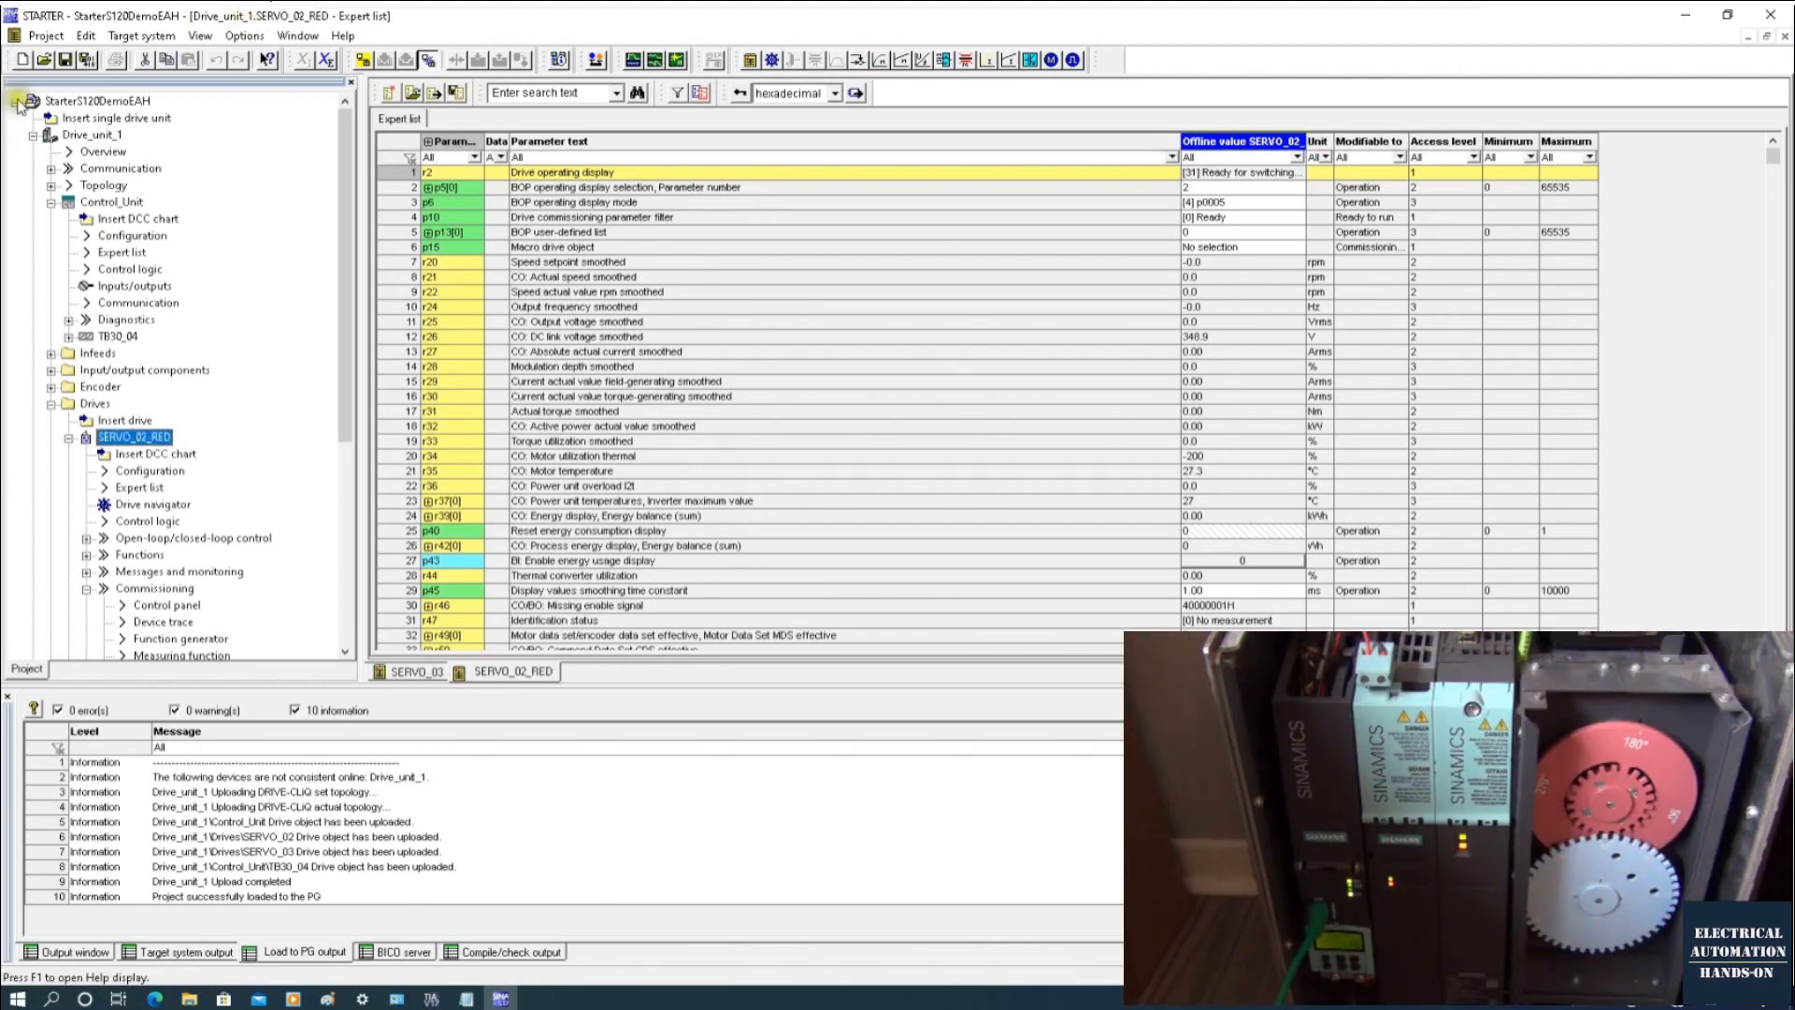
Step: Rename the SERVO_03 drive as SERVO_03_BLUE, acknowledging the name change note, and save and compile the project
scroll(193, 519, "down", 6)
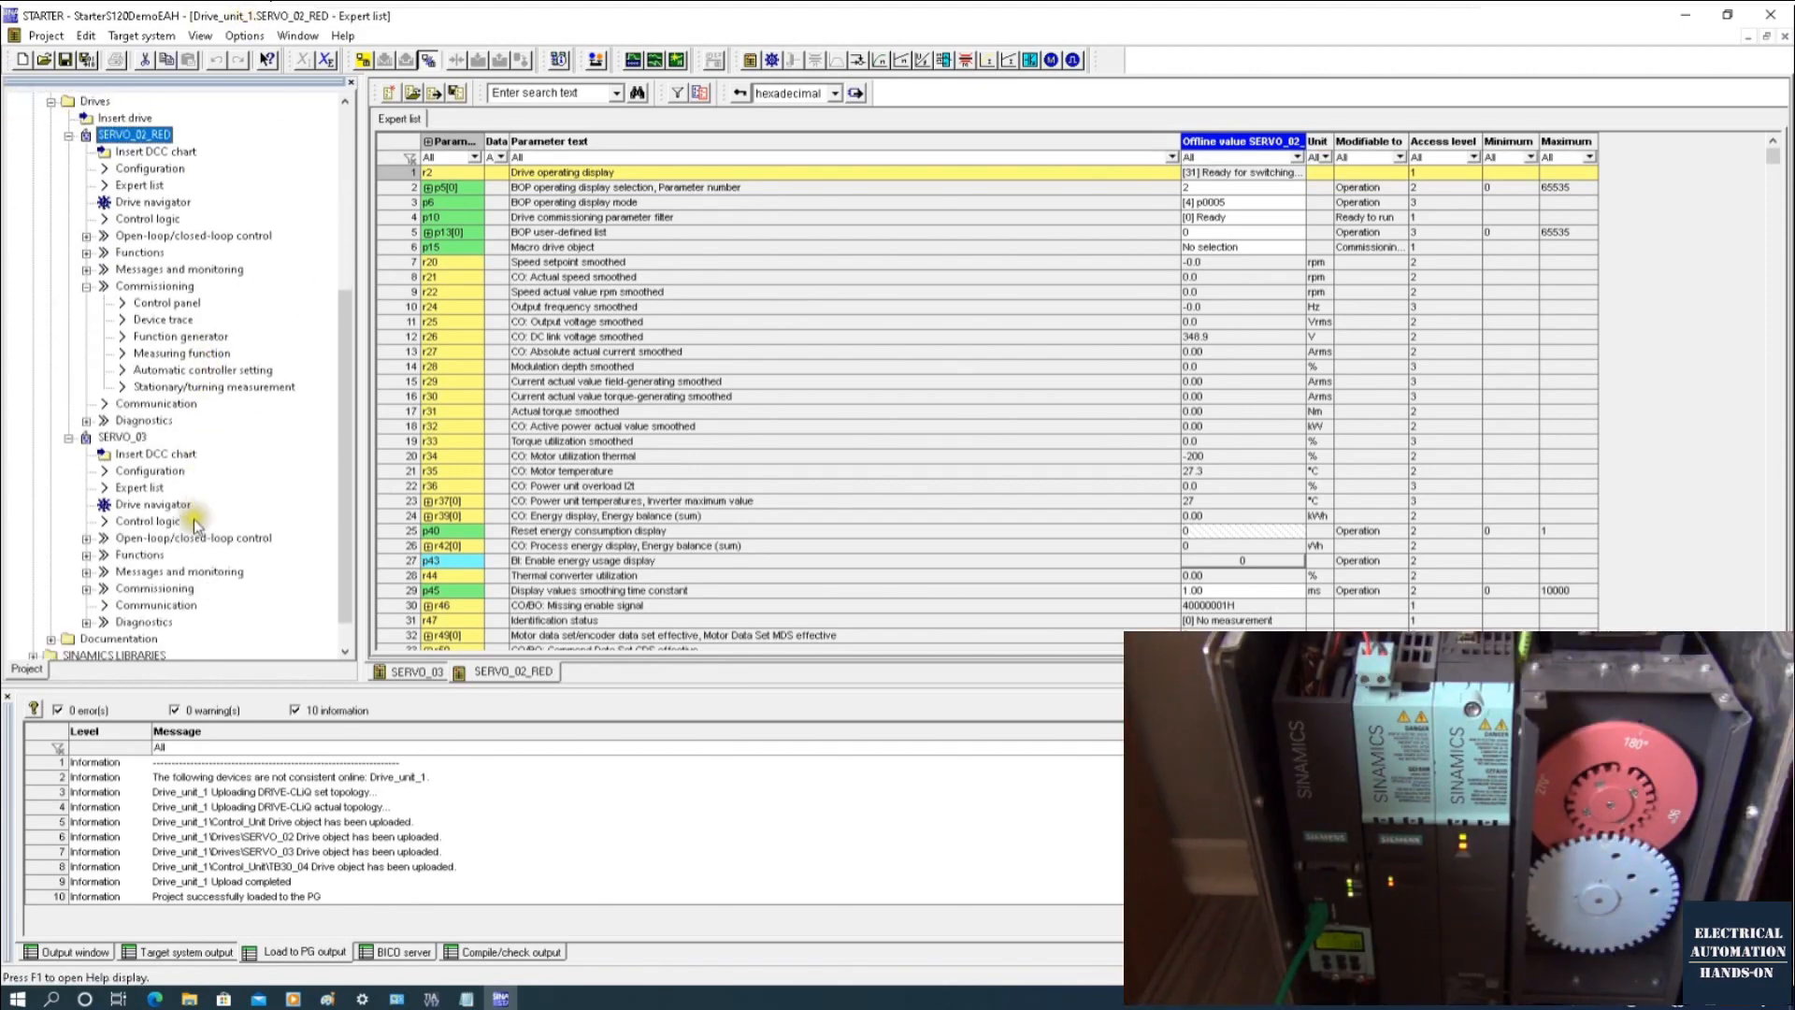
left_click(130, 437)
right_click(138, 437)
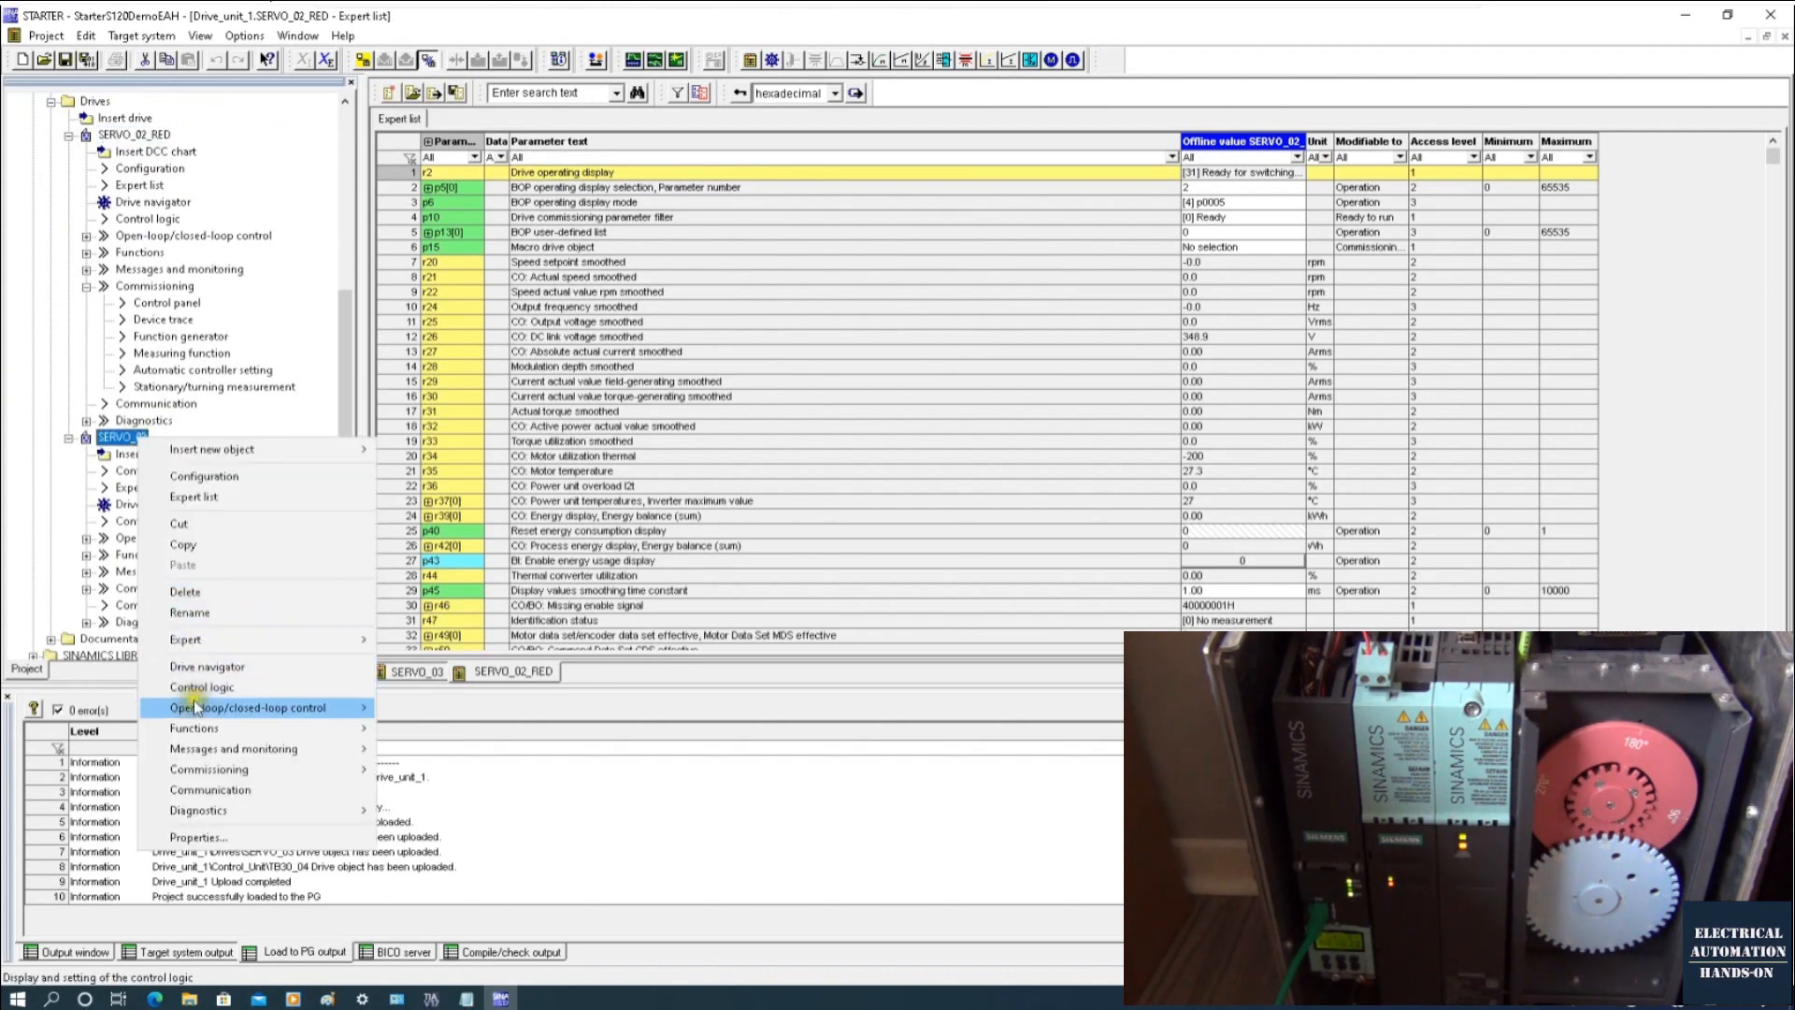
left_click(192, 613)
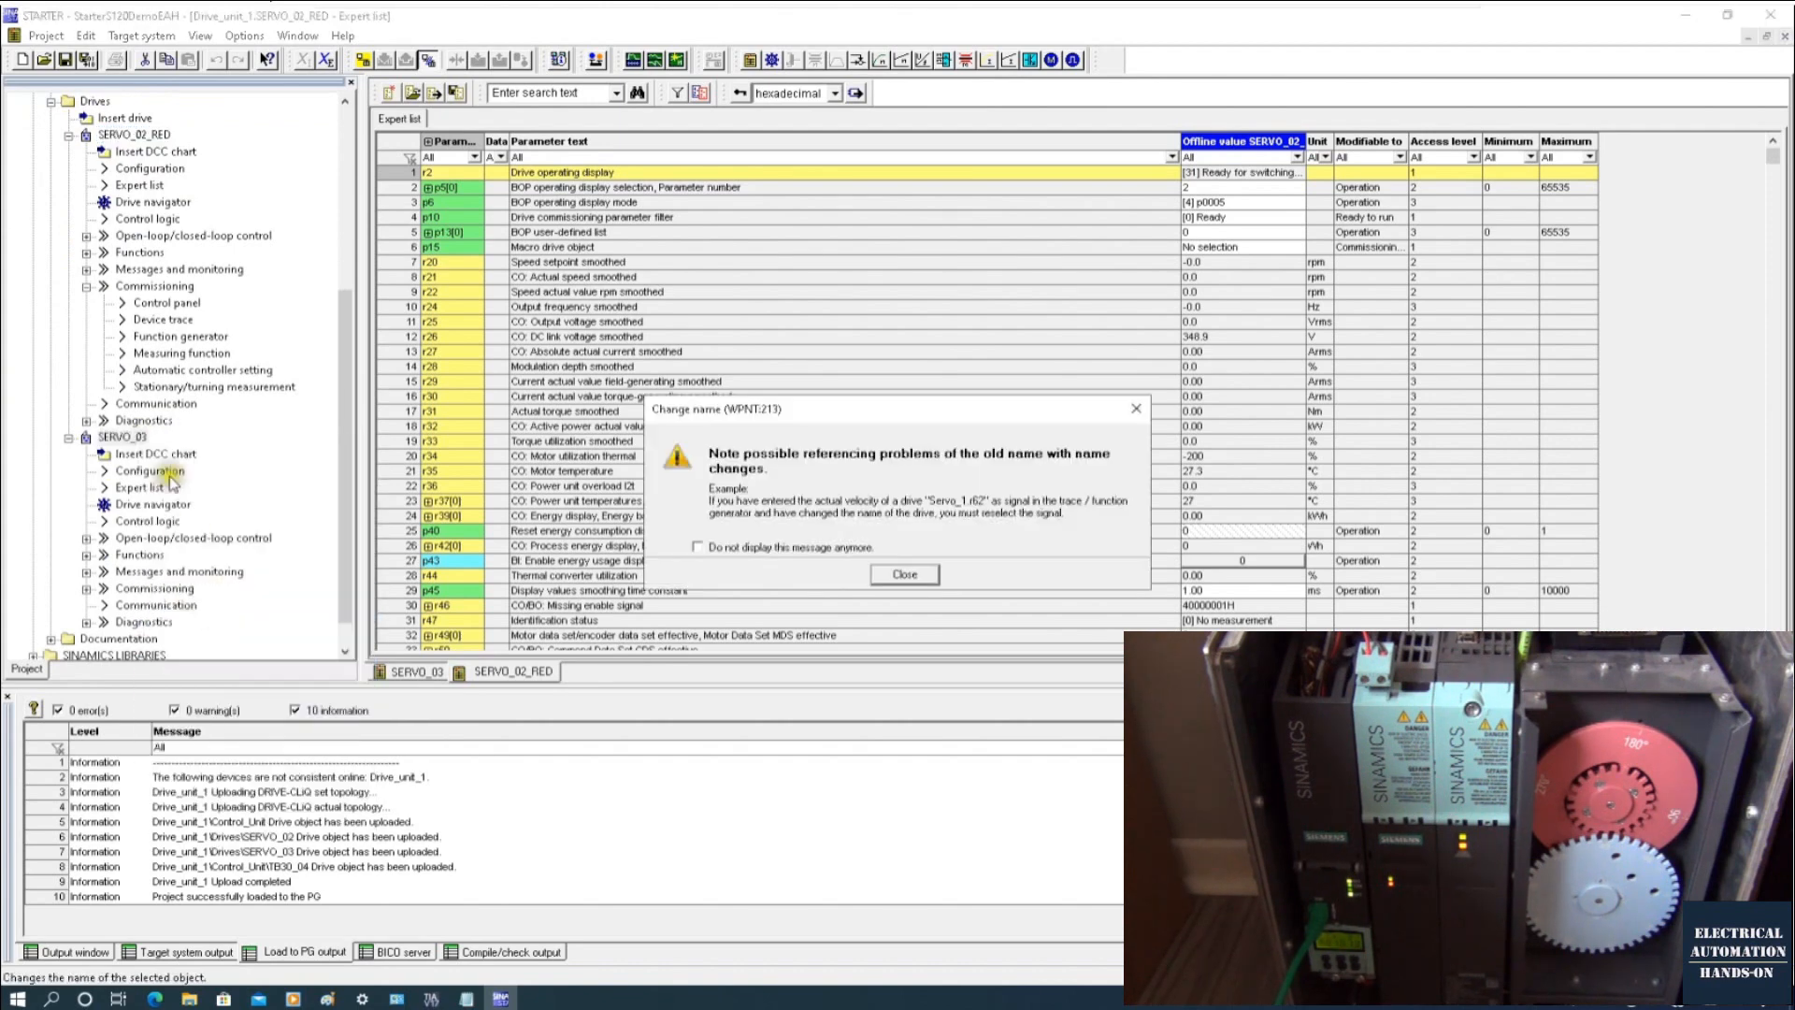
left_click(904, 575)
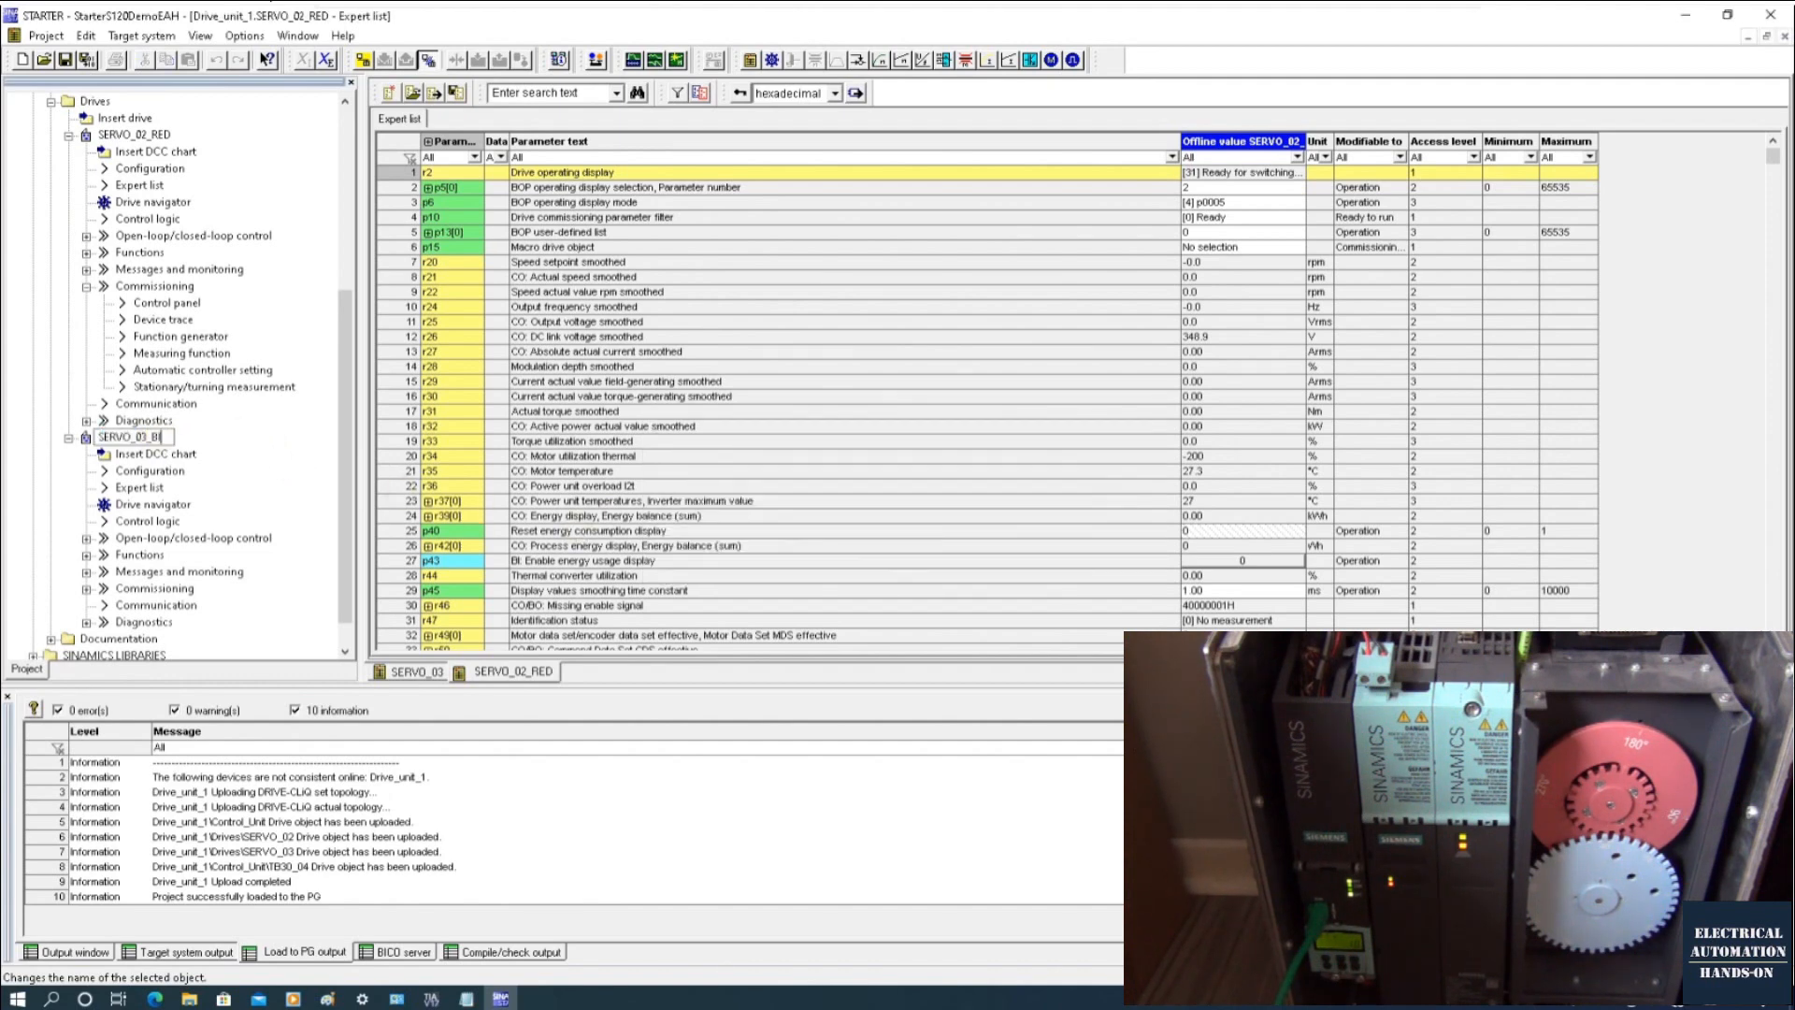
type("_BLUE")
key("Return")
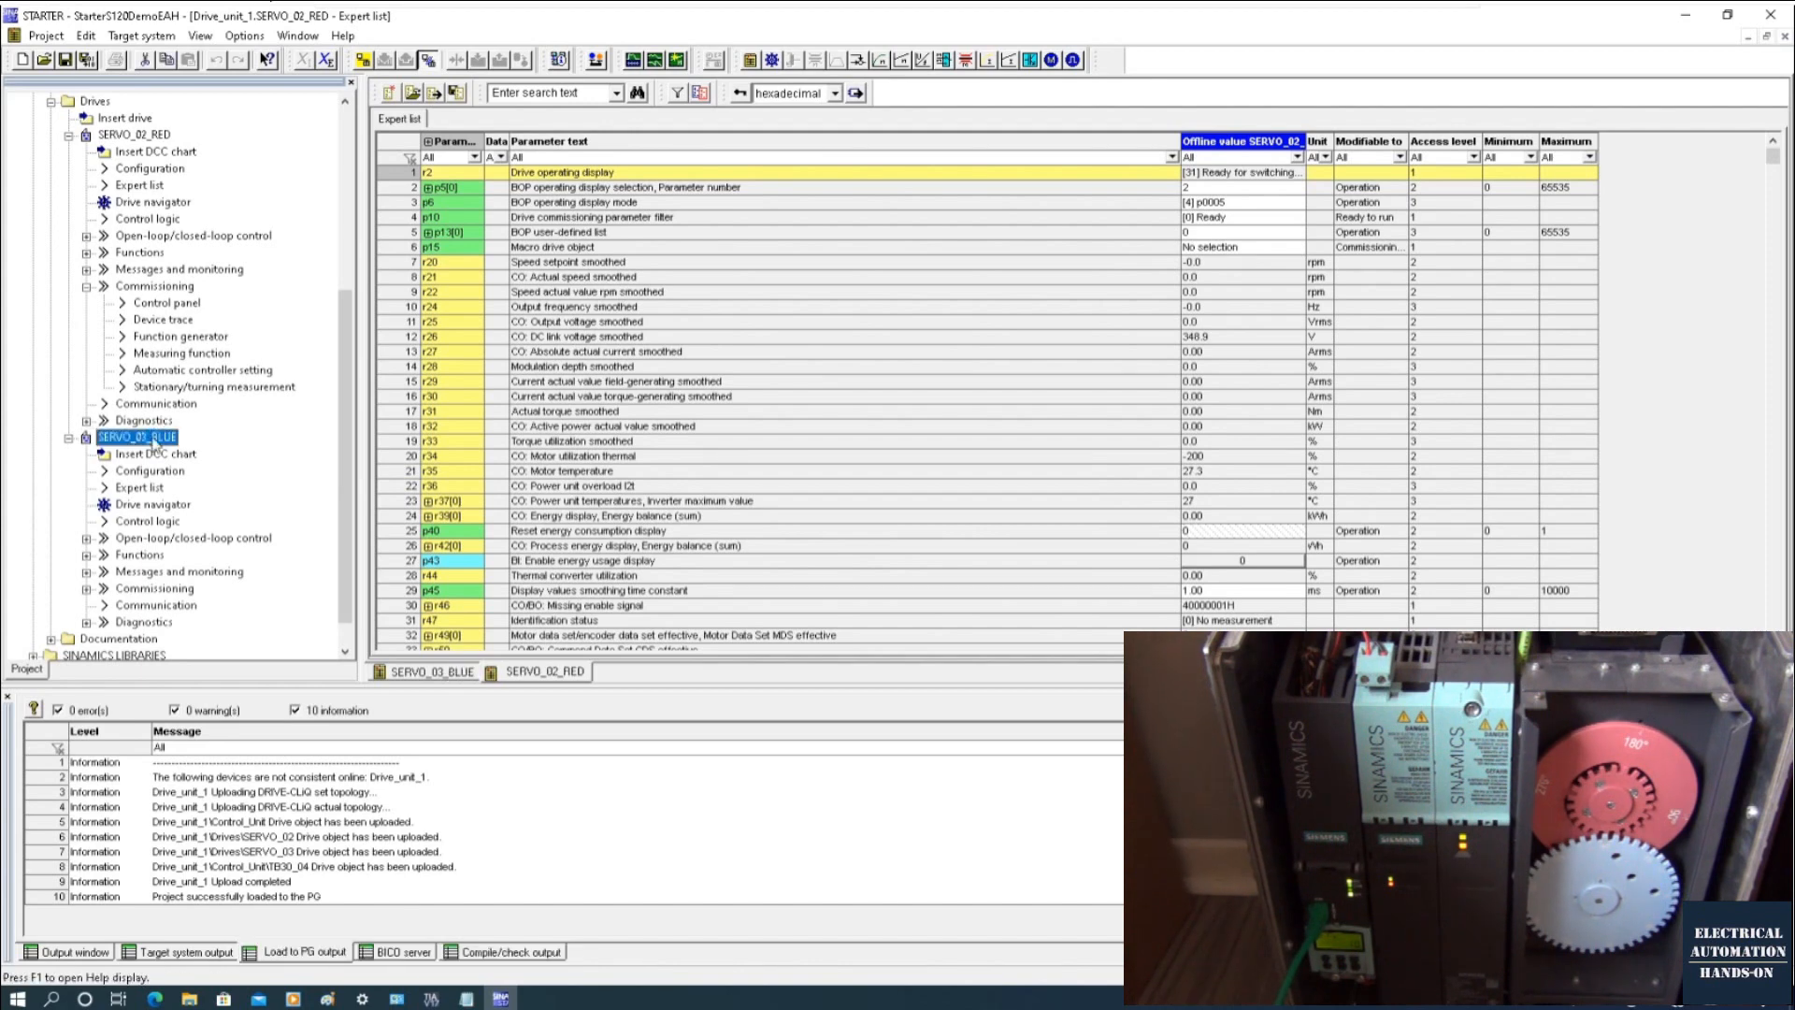
left_click(87, 60)
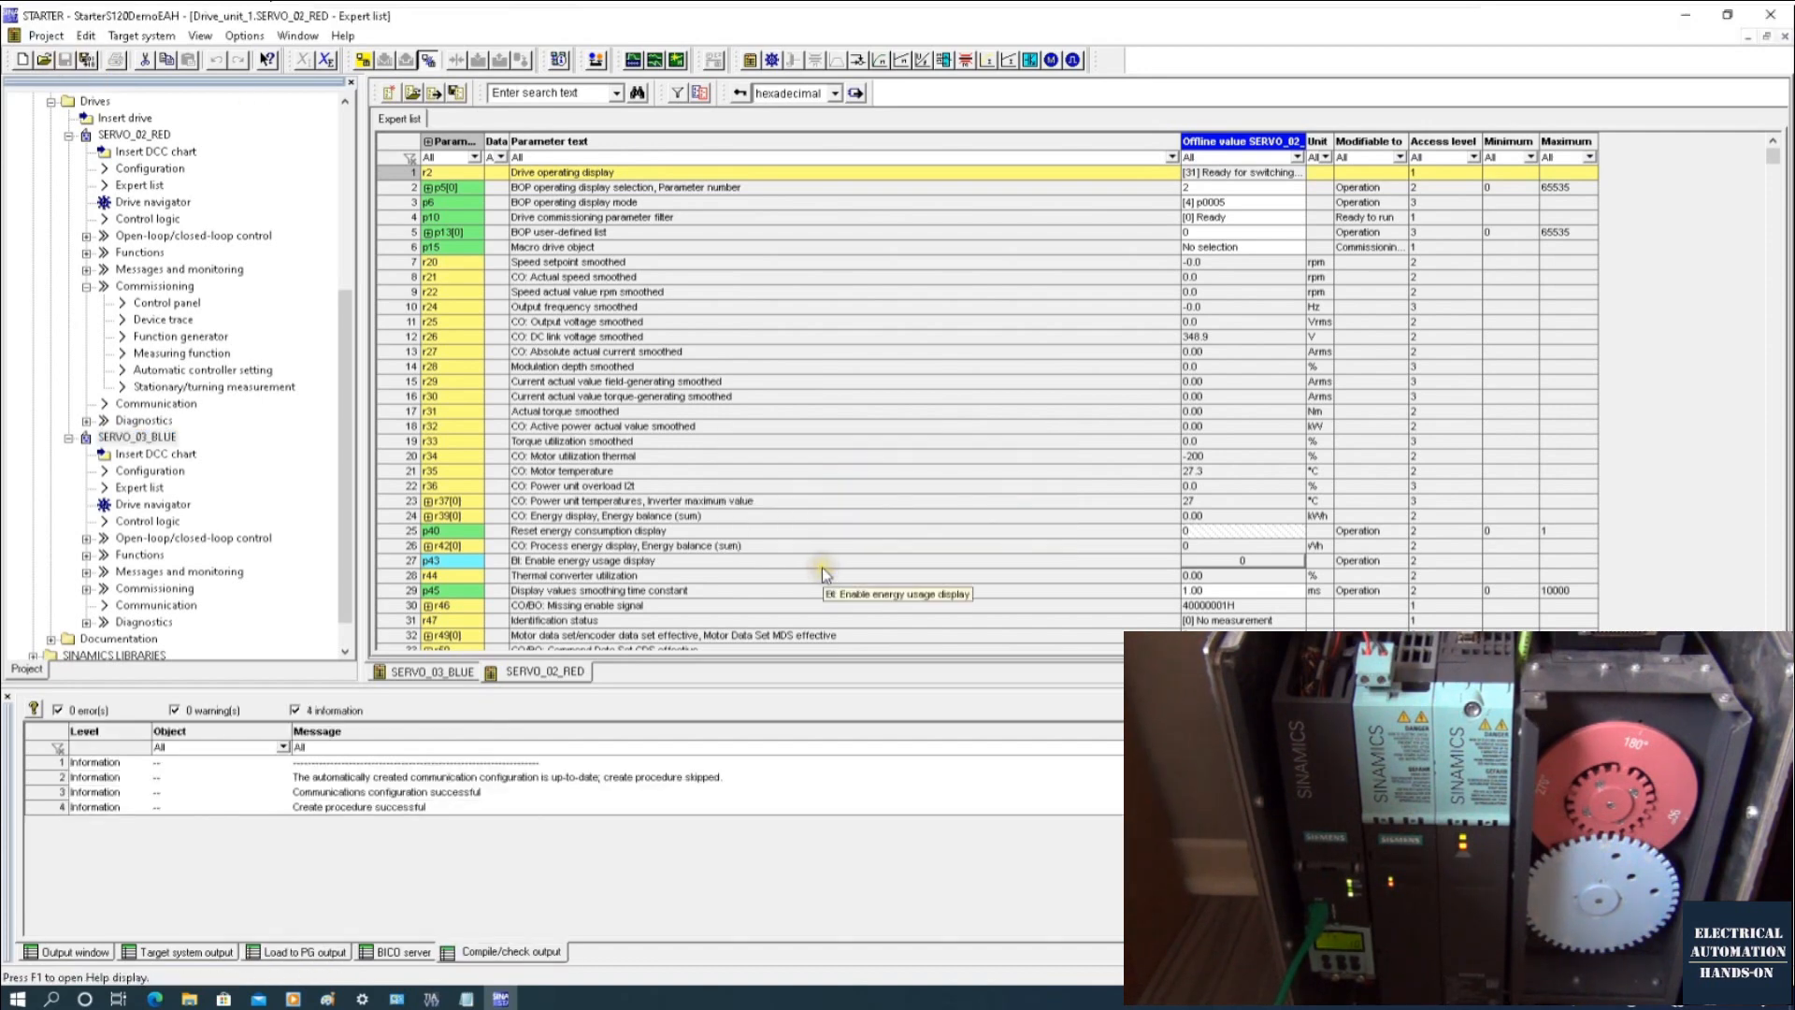
Step: Connect to the target system and download the renamed drive data to the target device, copying RAM to ROM after loading
scroll(211, 491, "up", 5)
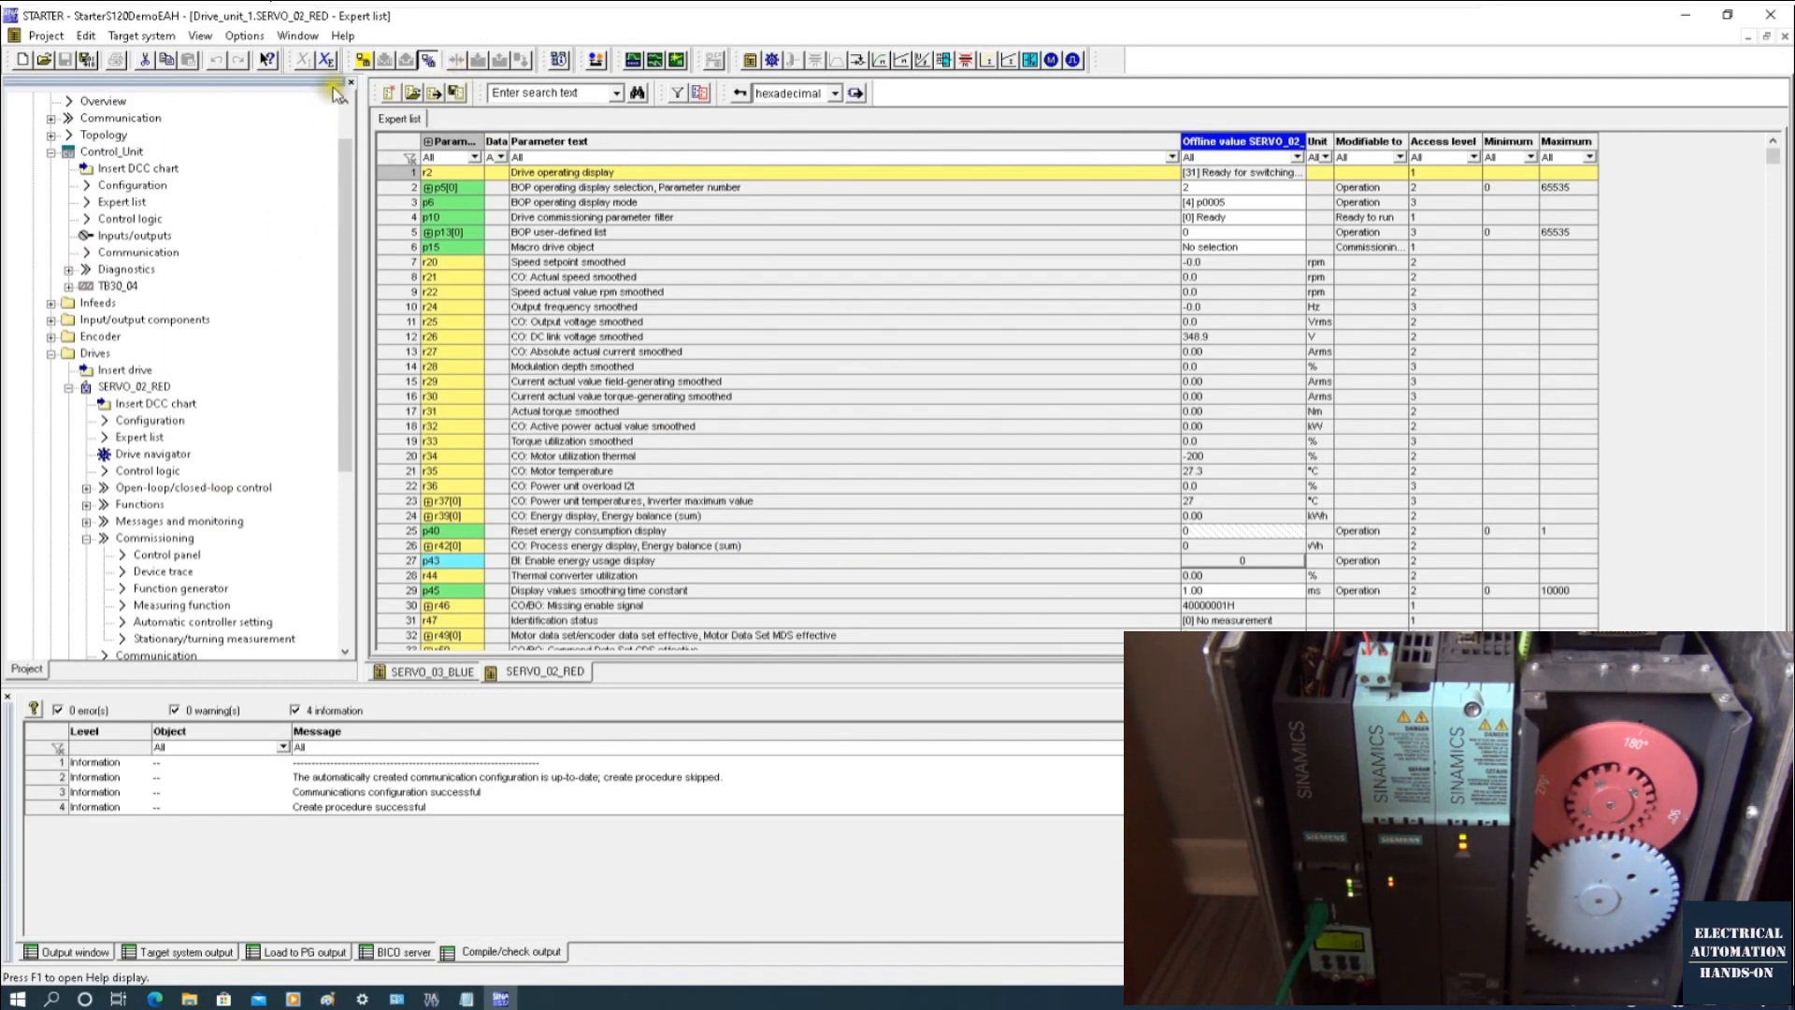
left_click(363, 60)
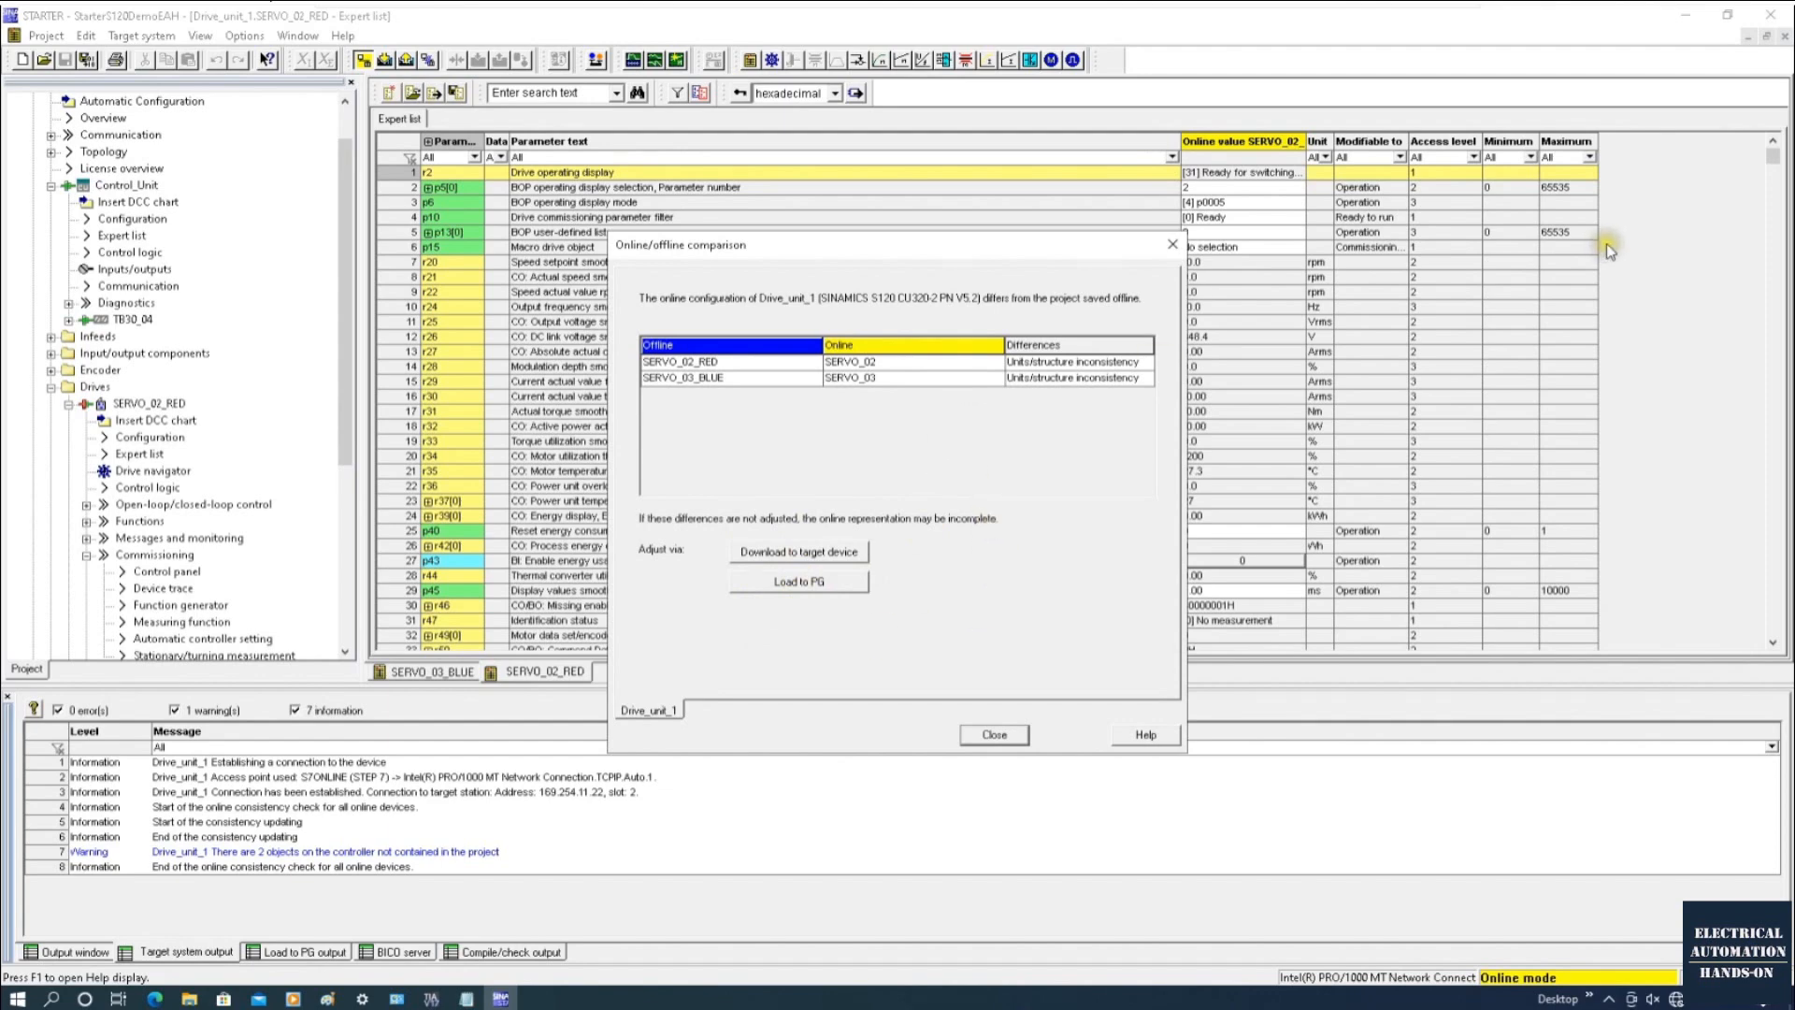
left_click(800, 552)
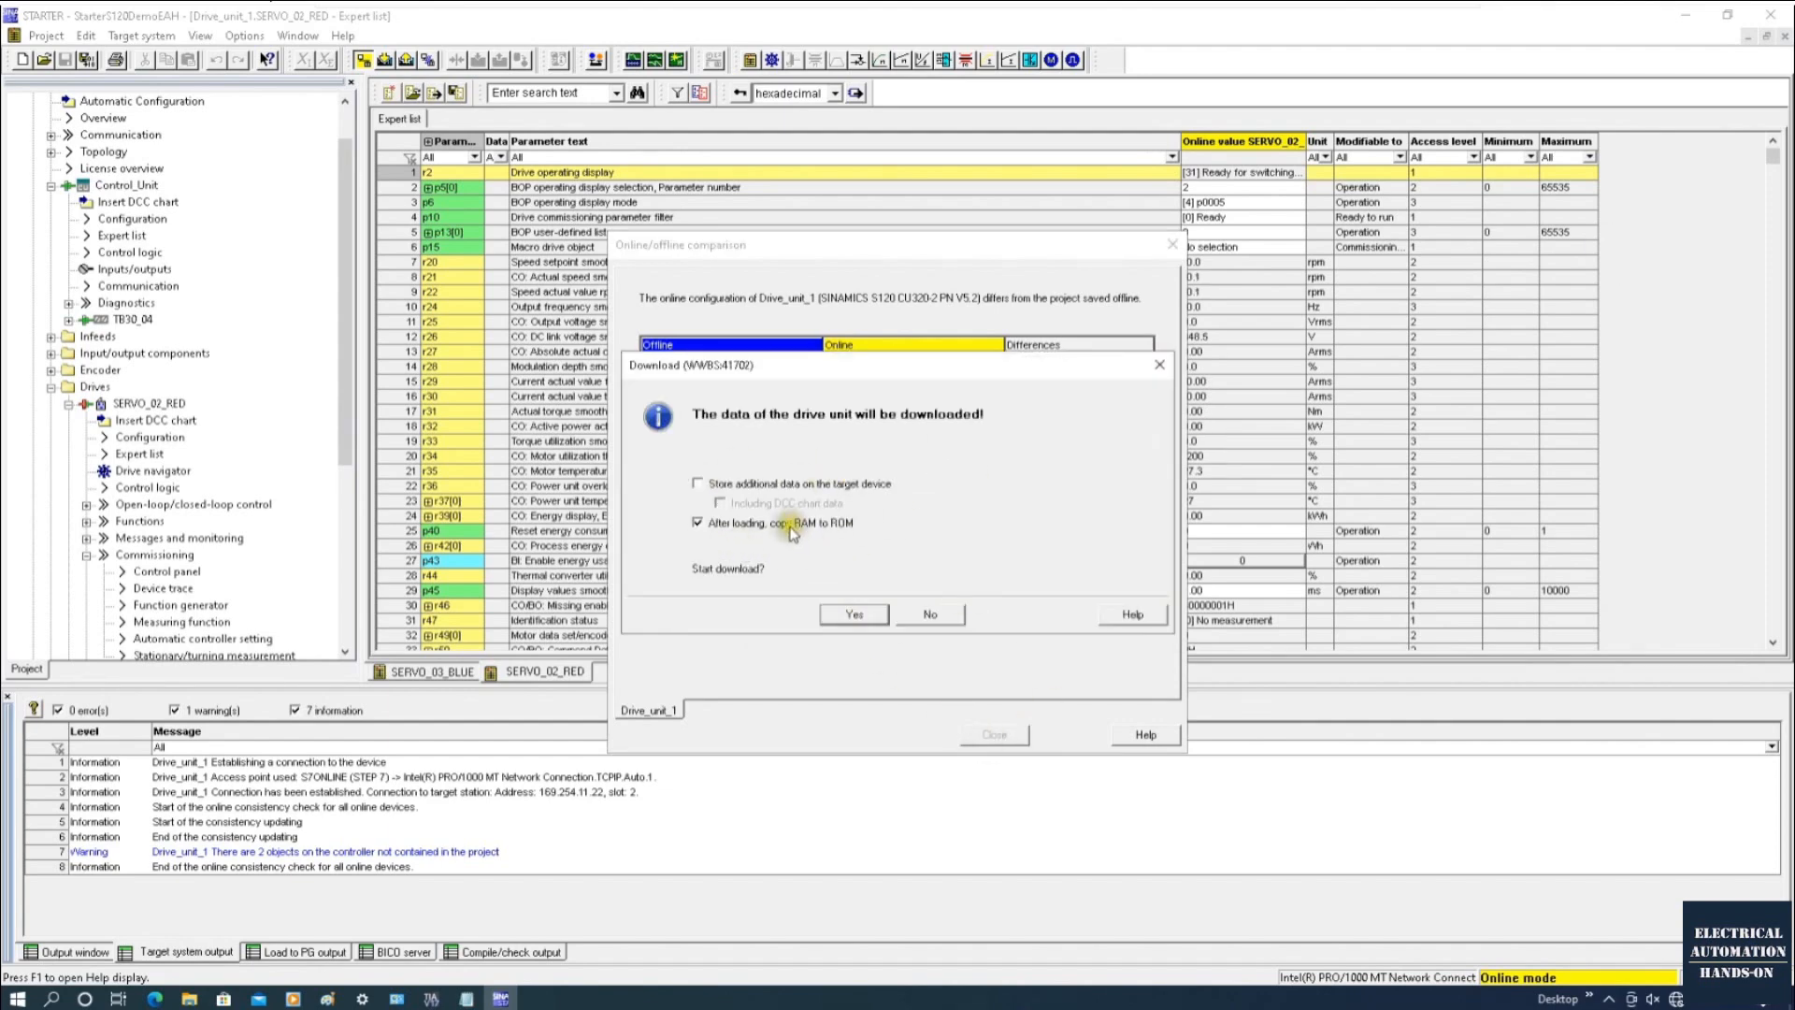
left_click(851, 614)
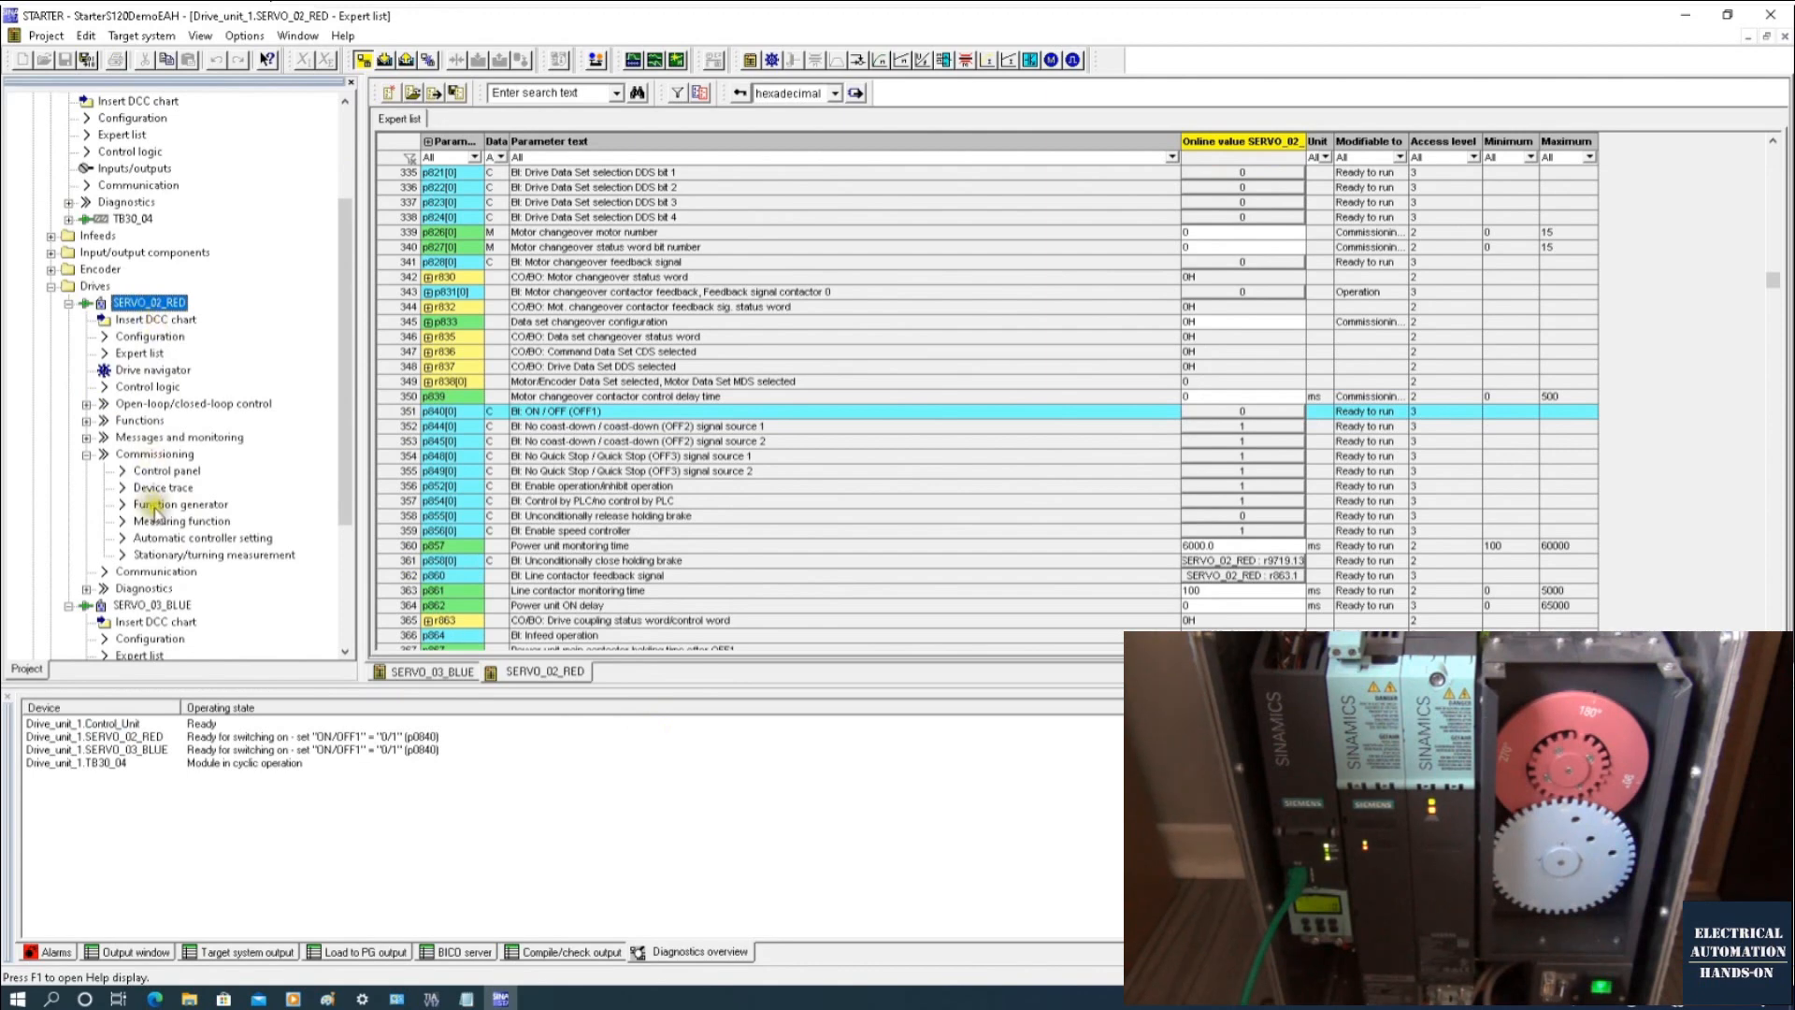
Step: Open the control panel for SERVO_02_RED and assume control priority with 1000 ms life-sign monitoring
scroll(153, 496, "up", 1)
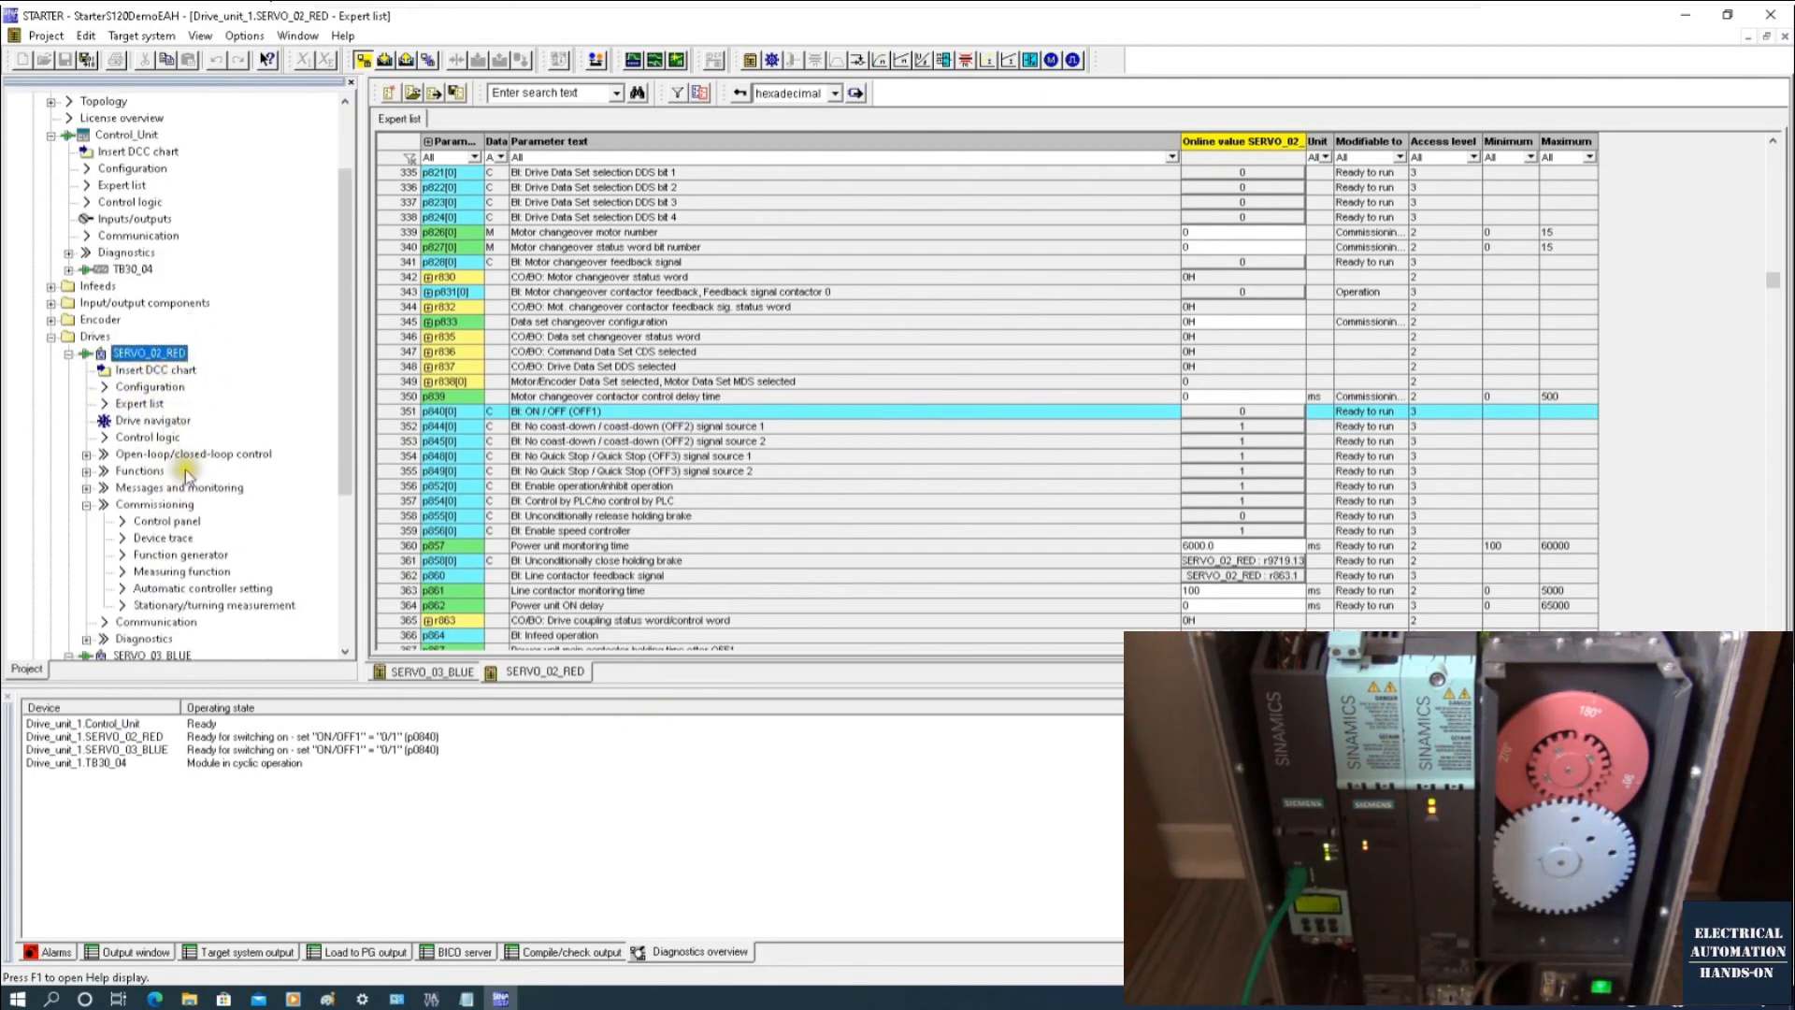
double_click(163, 521)
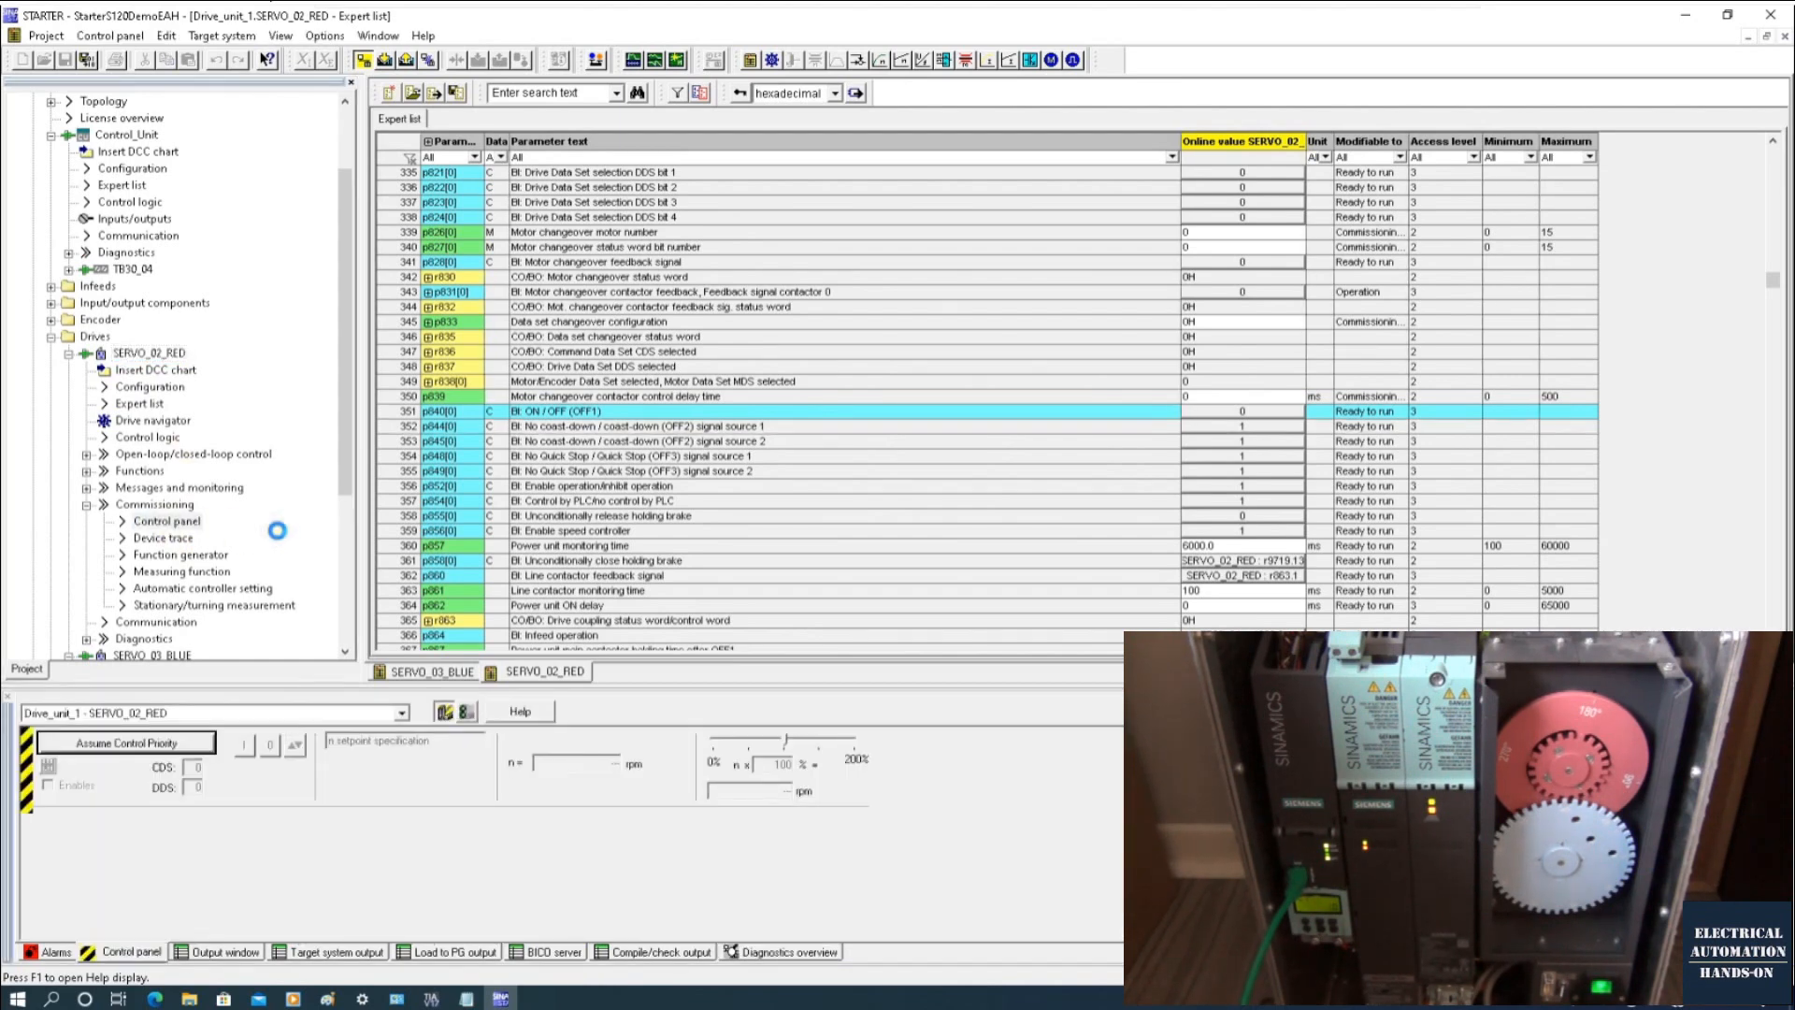
left_click(138, 736)
left_click(88, 745)
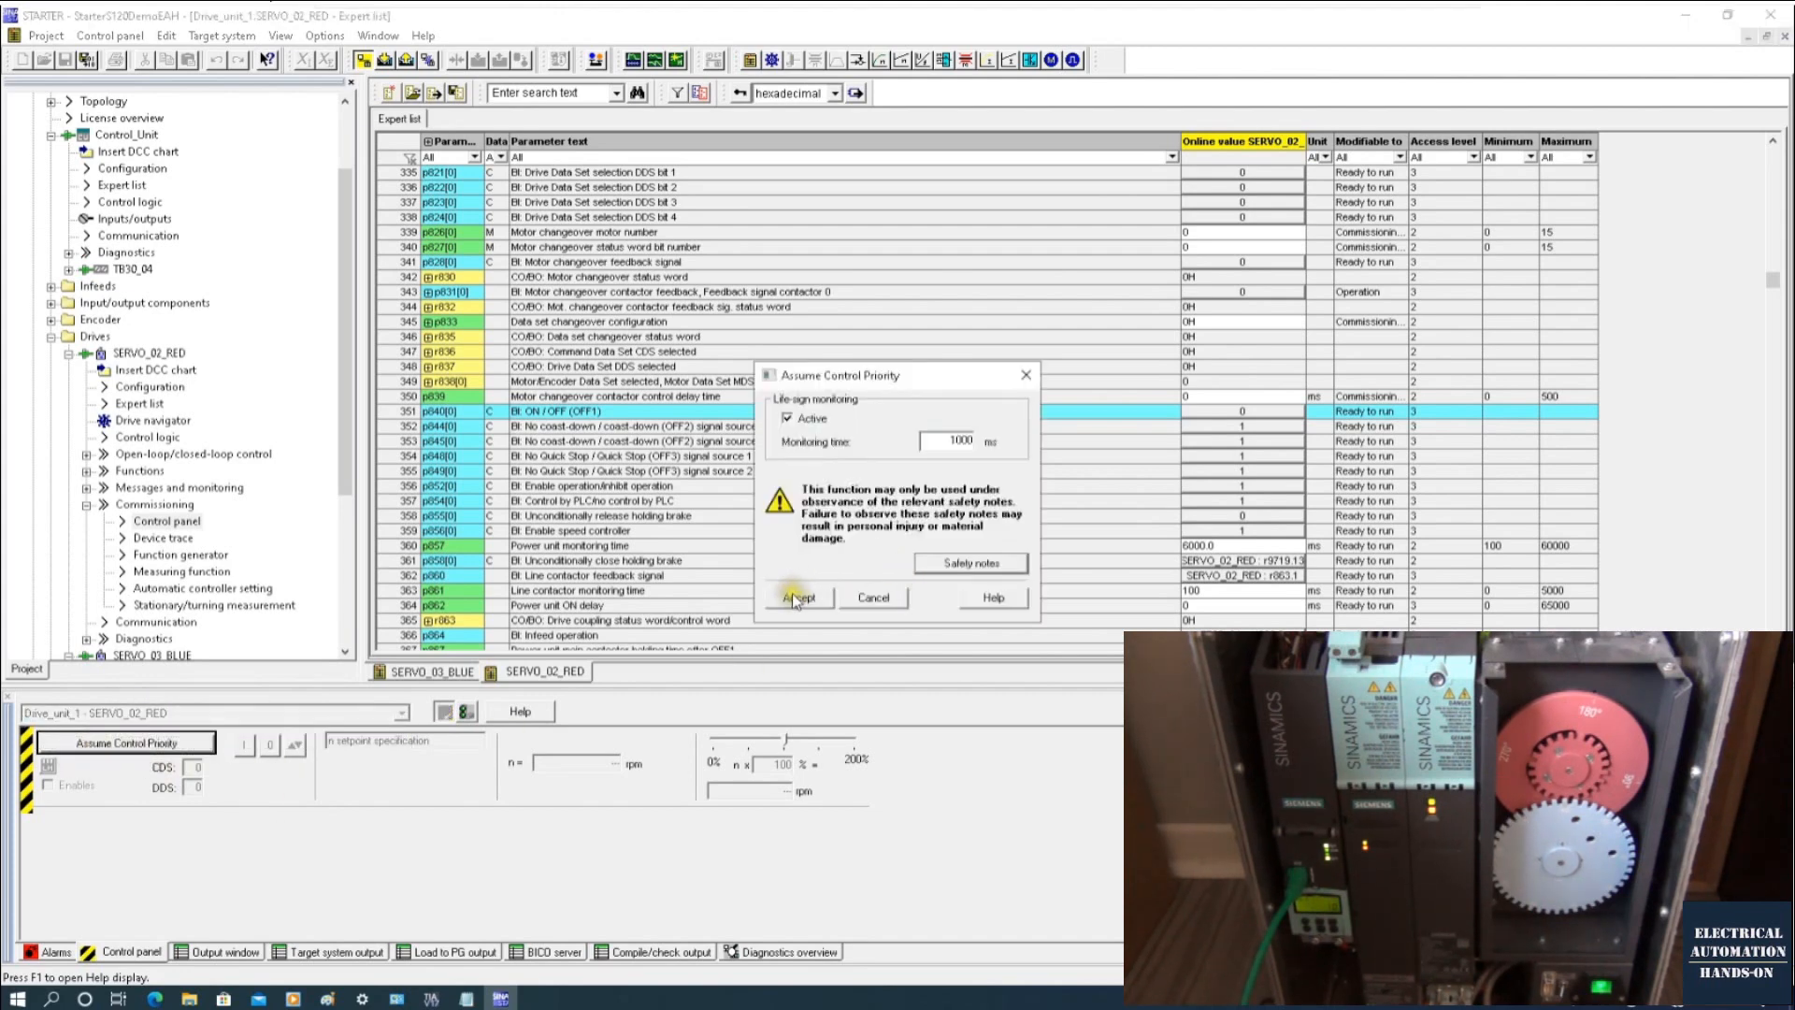
left_click(795, 599)
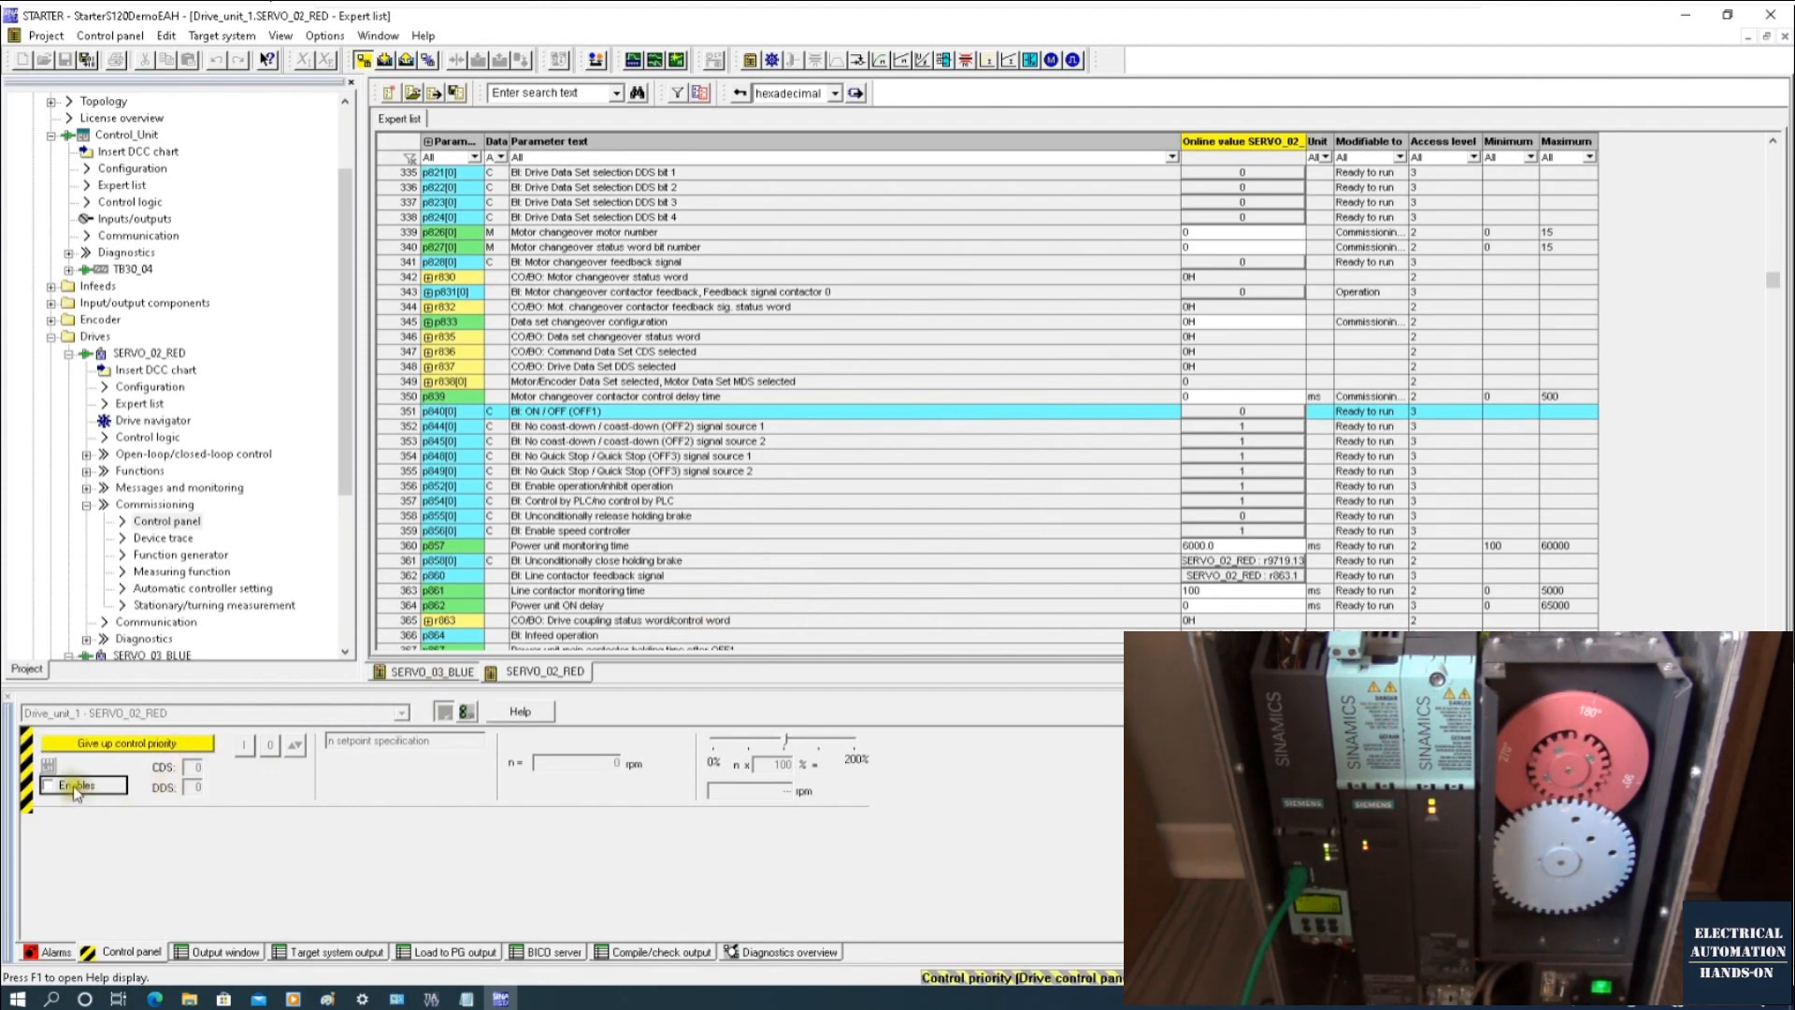
Step: Switch SERVO_02_RED on with its enables set, run it at 60 rpm and check its speed parameters in the expert list
left_click(245, 748)
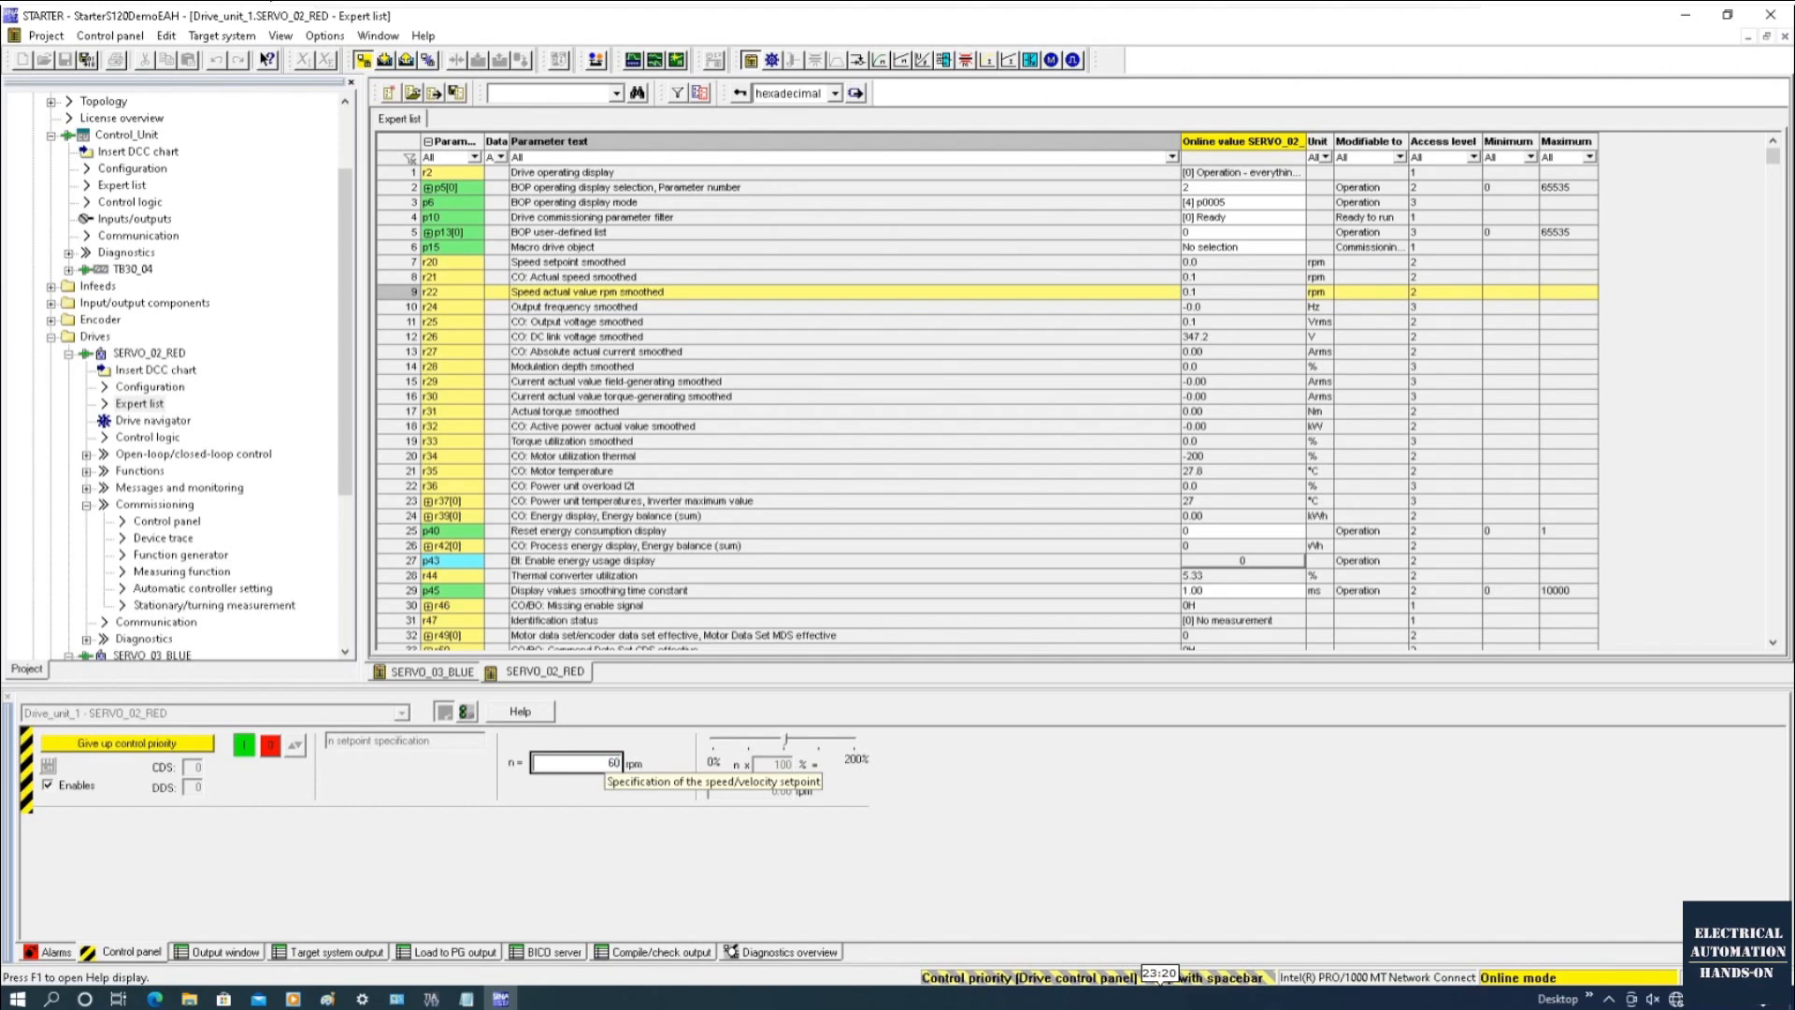
key("Return")
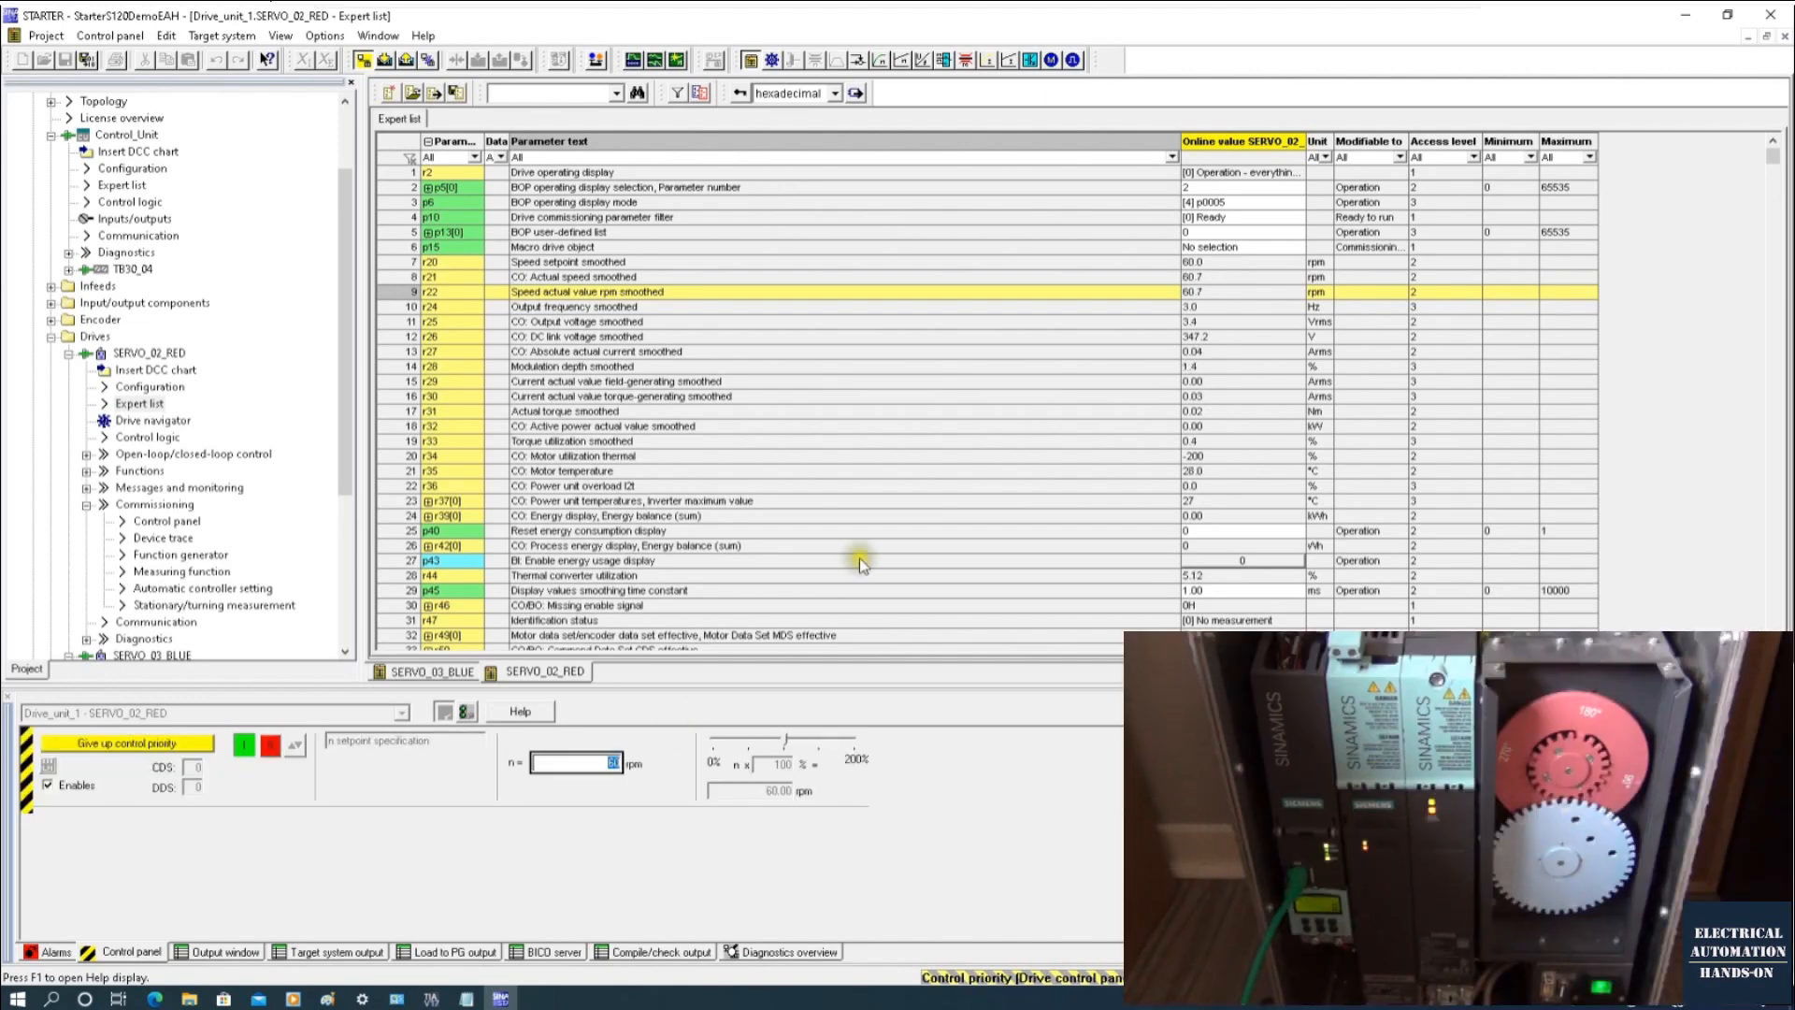
left_click(1216, 277)
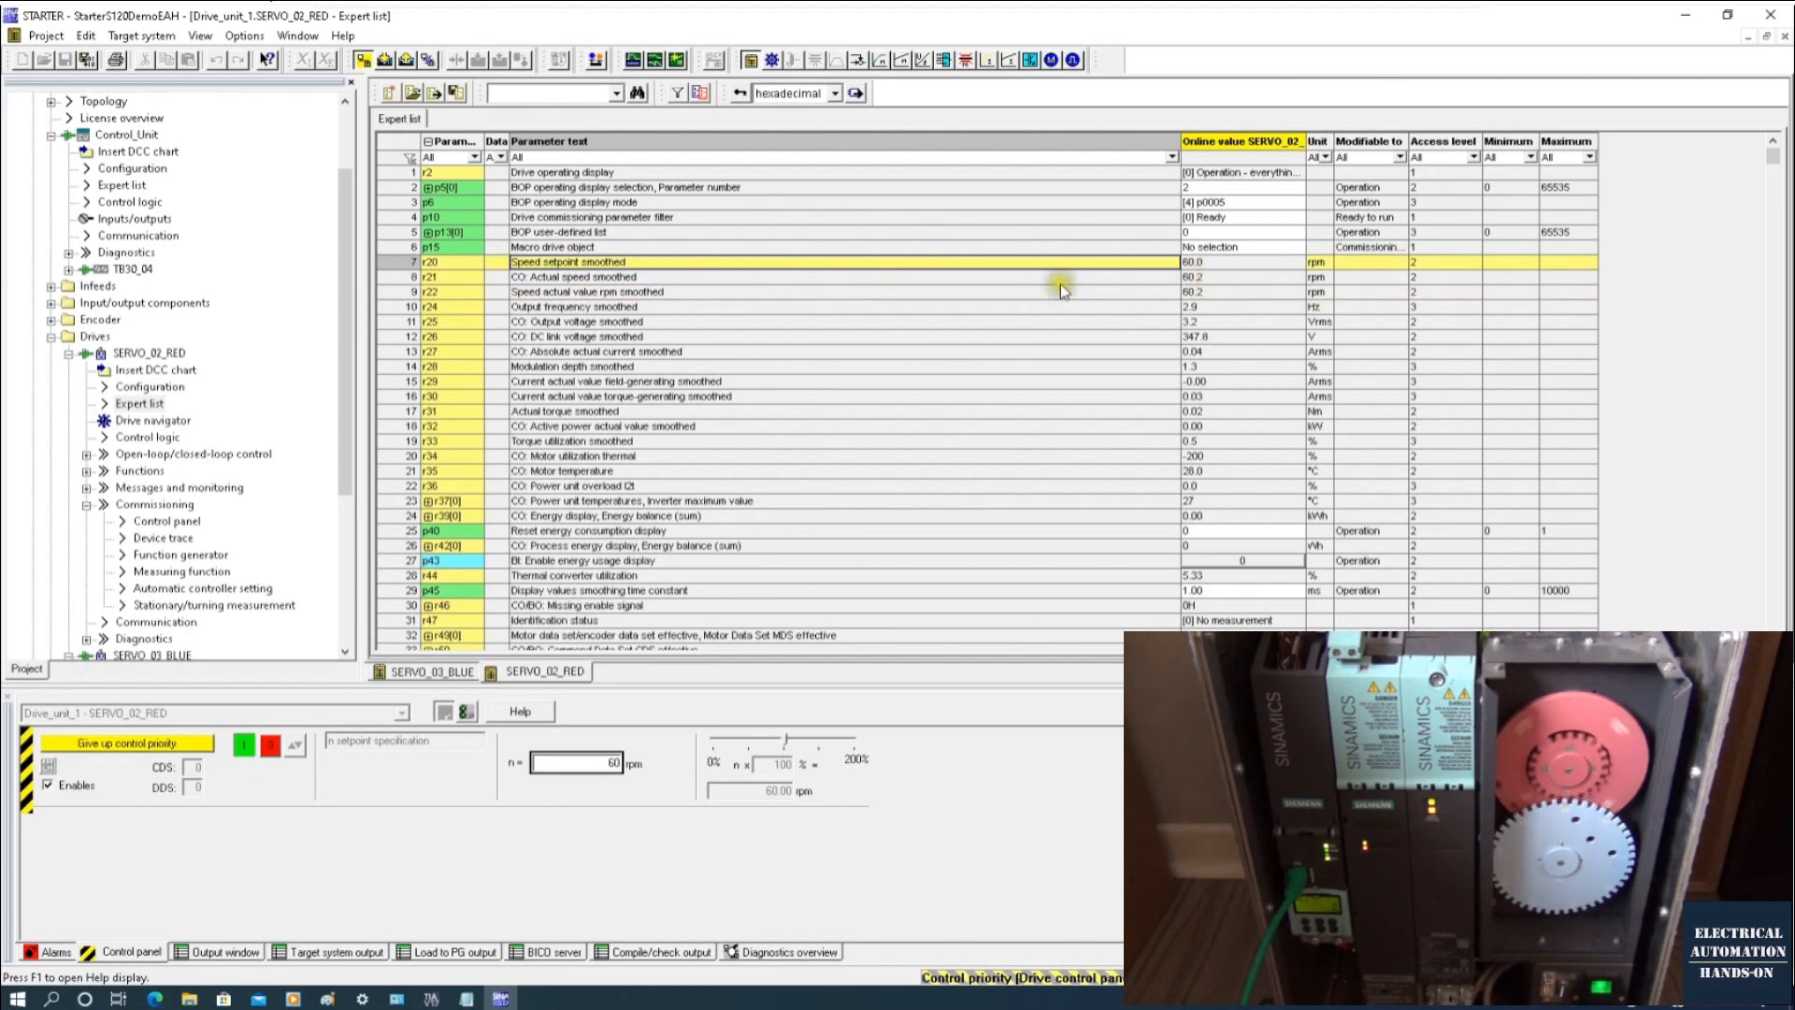
left_click(520, 278)
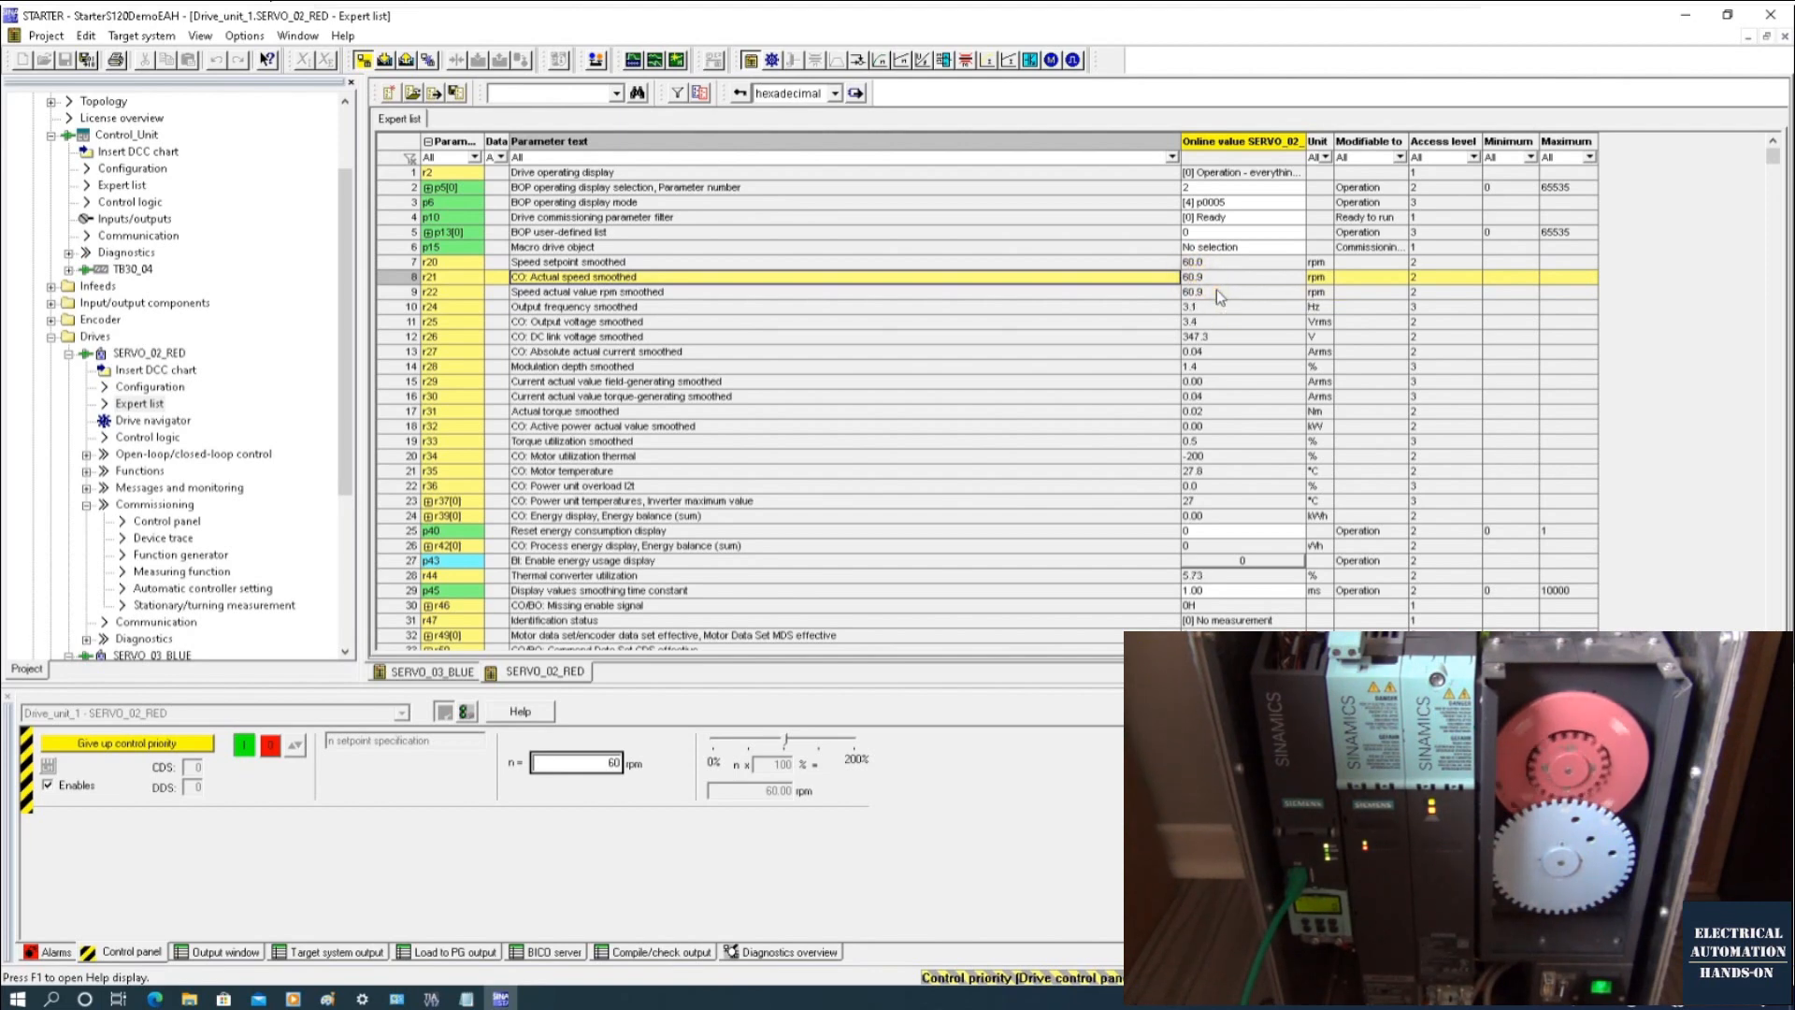
Step: Switch SERVO_02_RED off and return its control priority, accepting the safety query
left_click(271, 747)
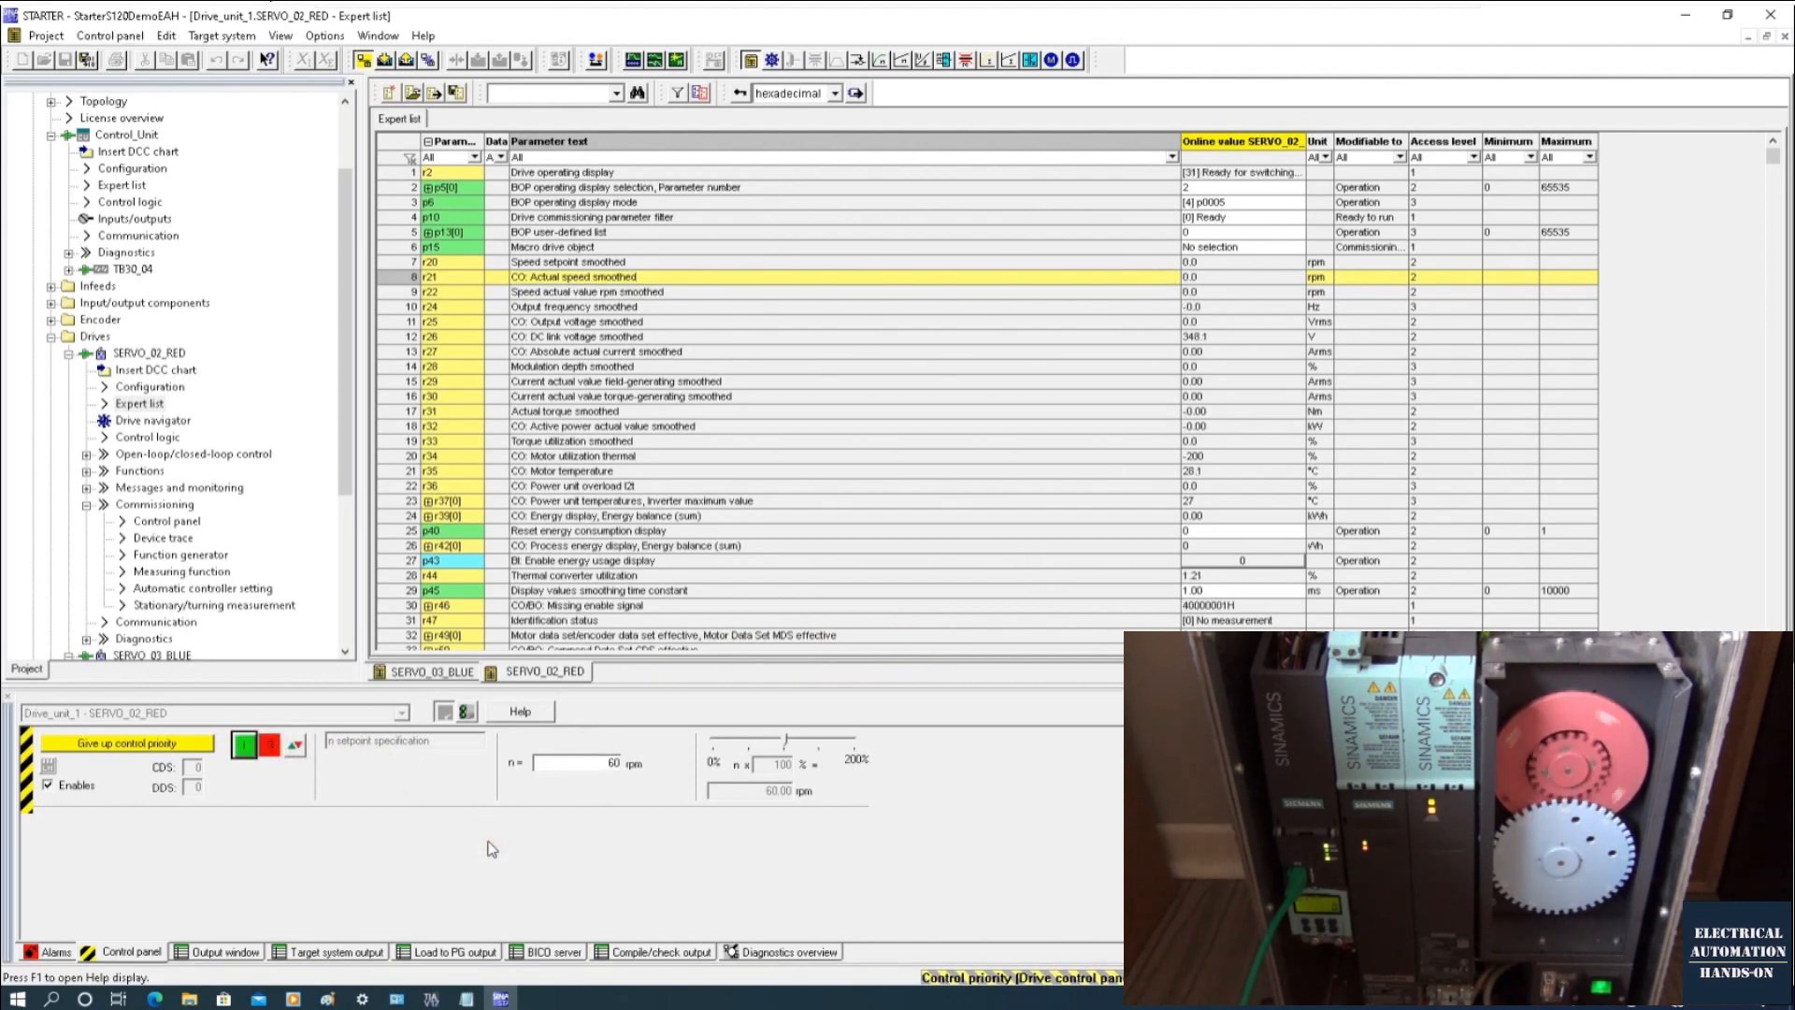
left_click(170, 748)
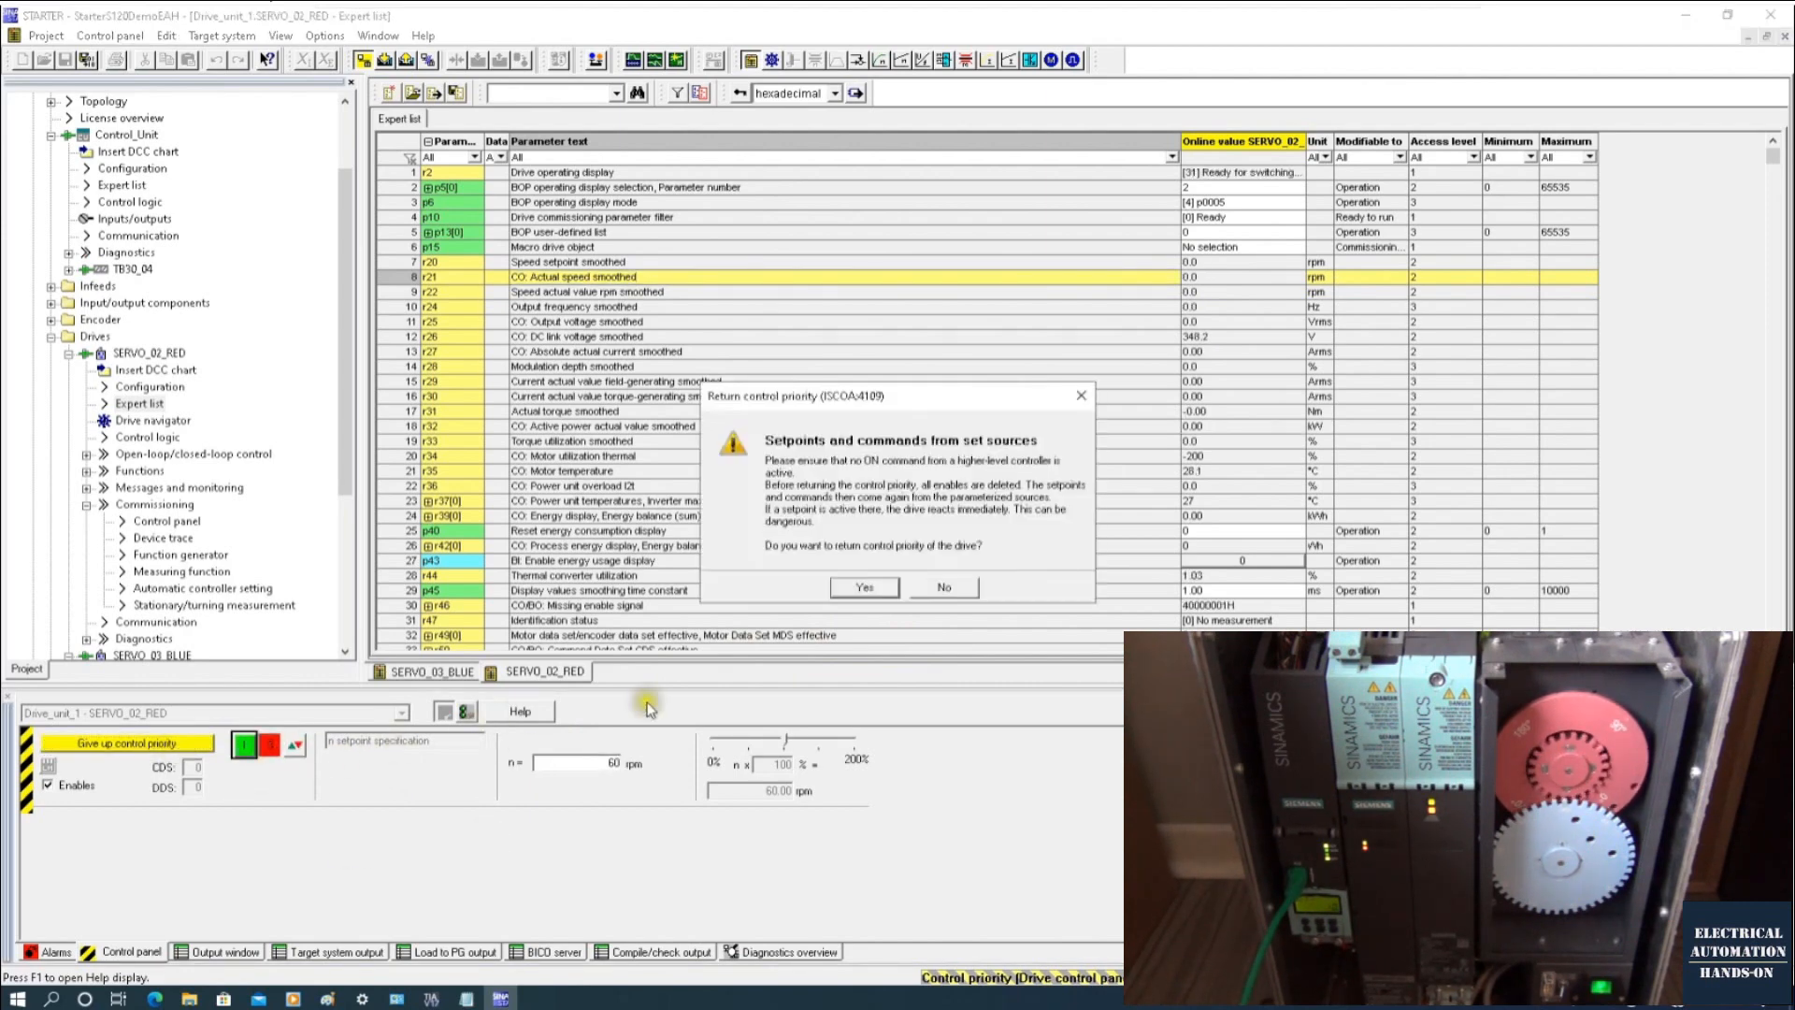
left_click(864, 587)
Step: Choose SERVO_03_BLUE as the drive to control, assume control priority with 1000 ms life-sign monitoring, and set its enables
left_click(365, 713)
left_click(238, 741)
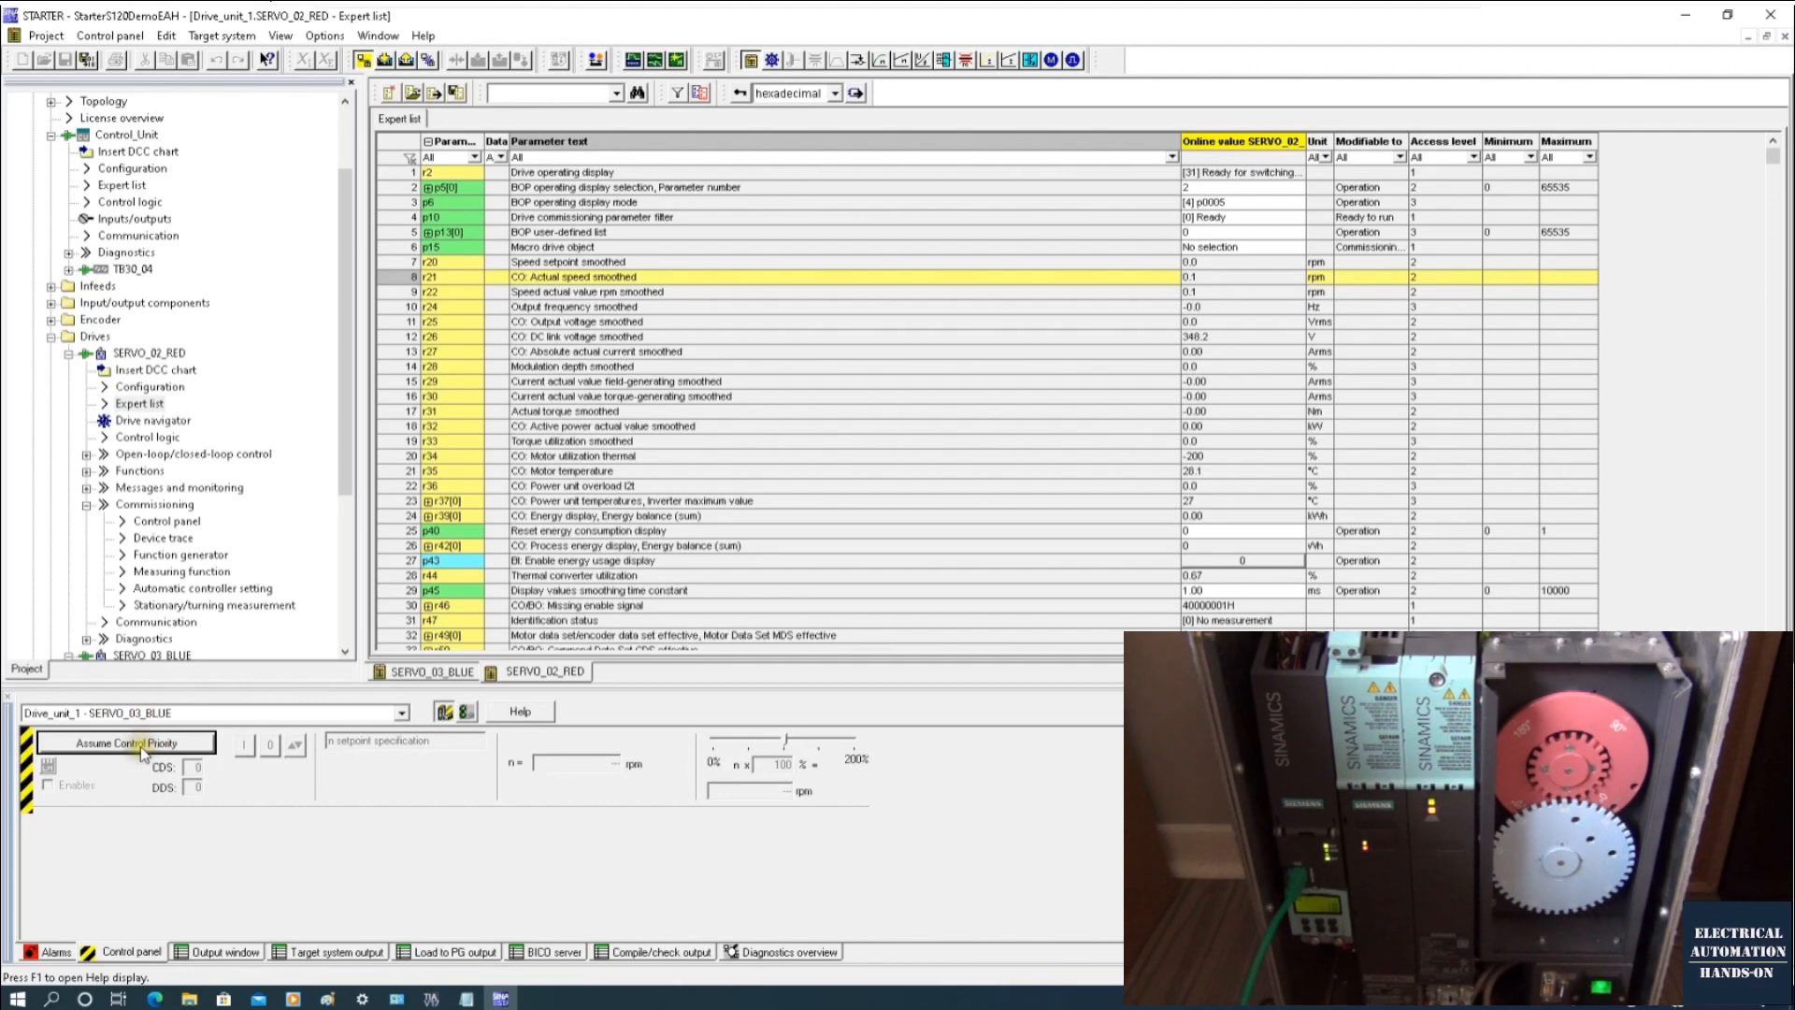
left_click(140, 745)
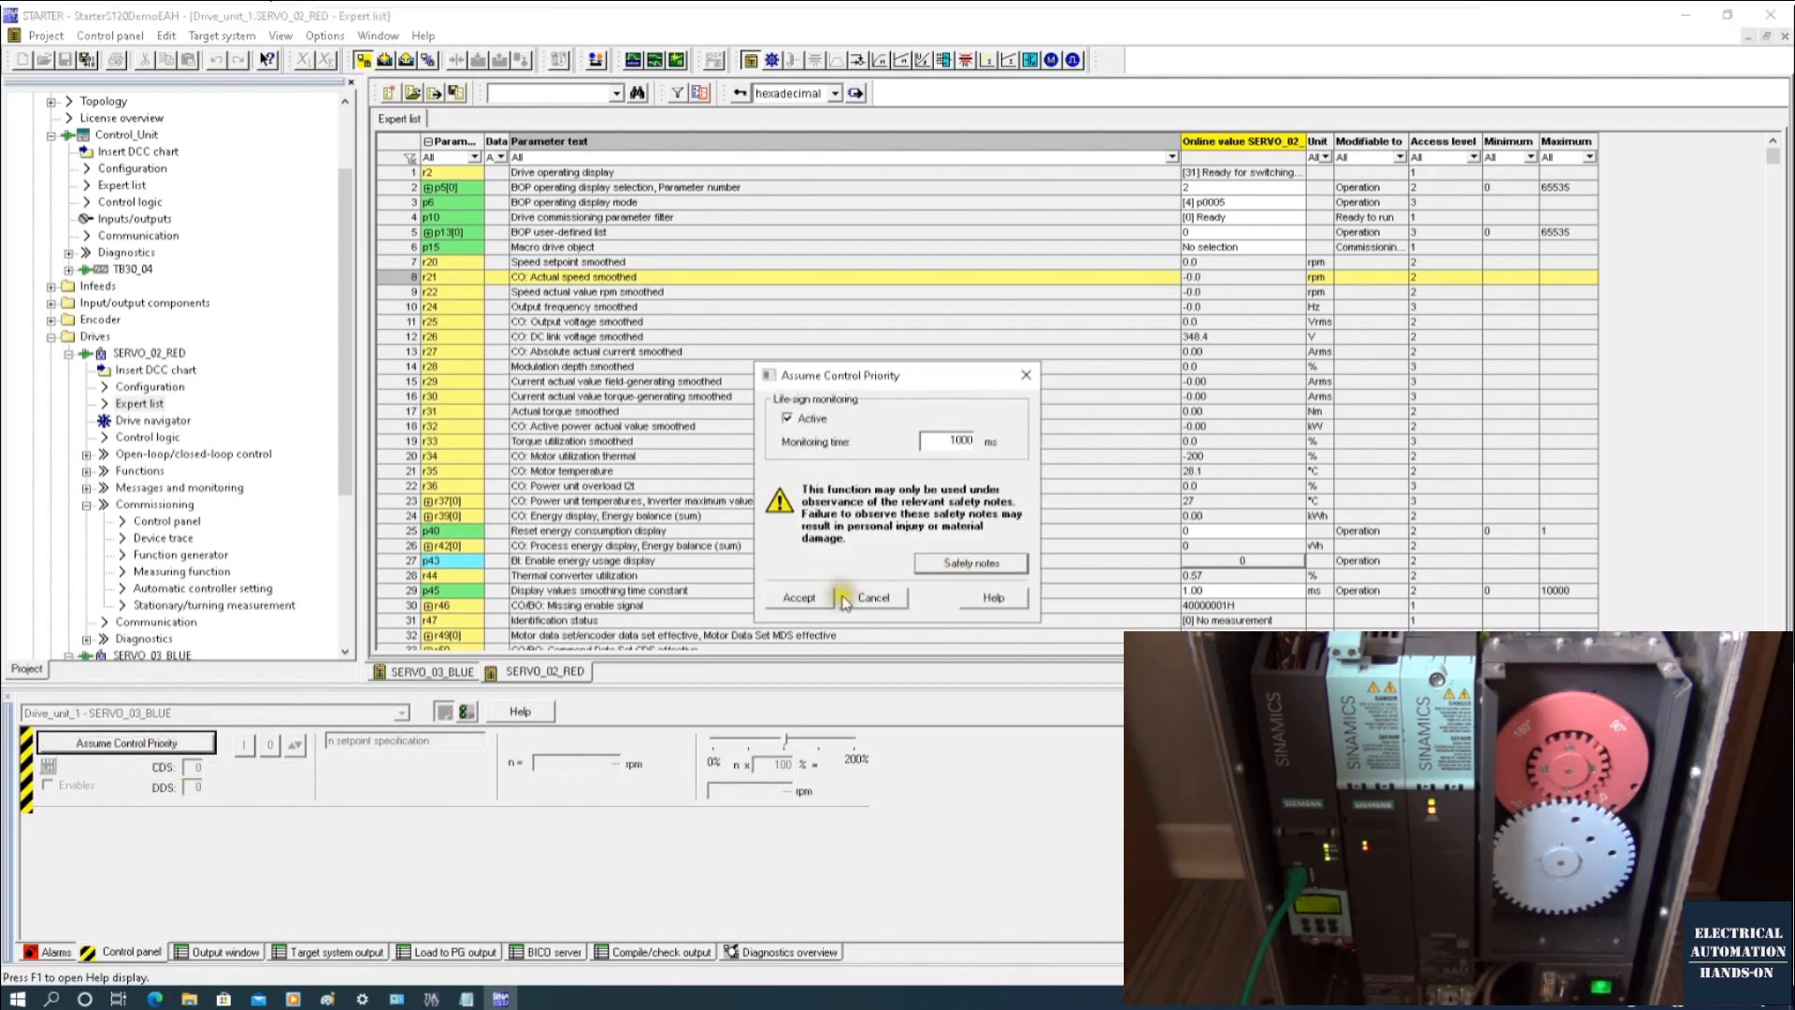
left_click(828, 596)
left_click(48, 785)
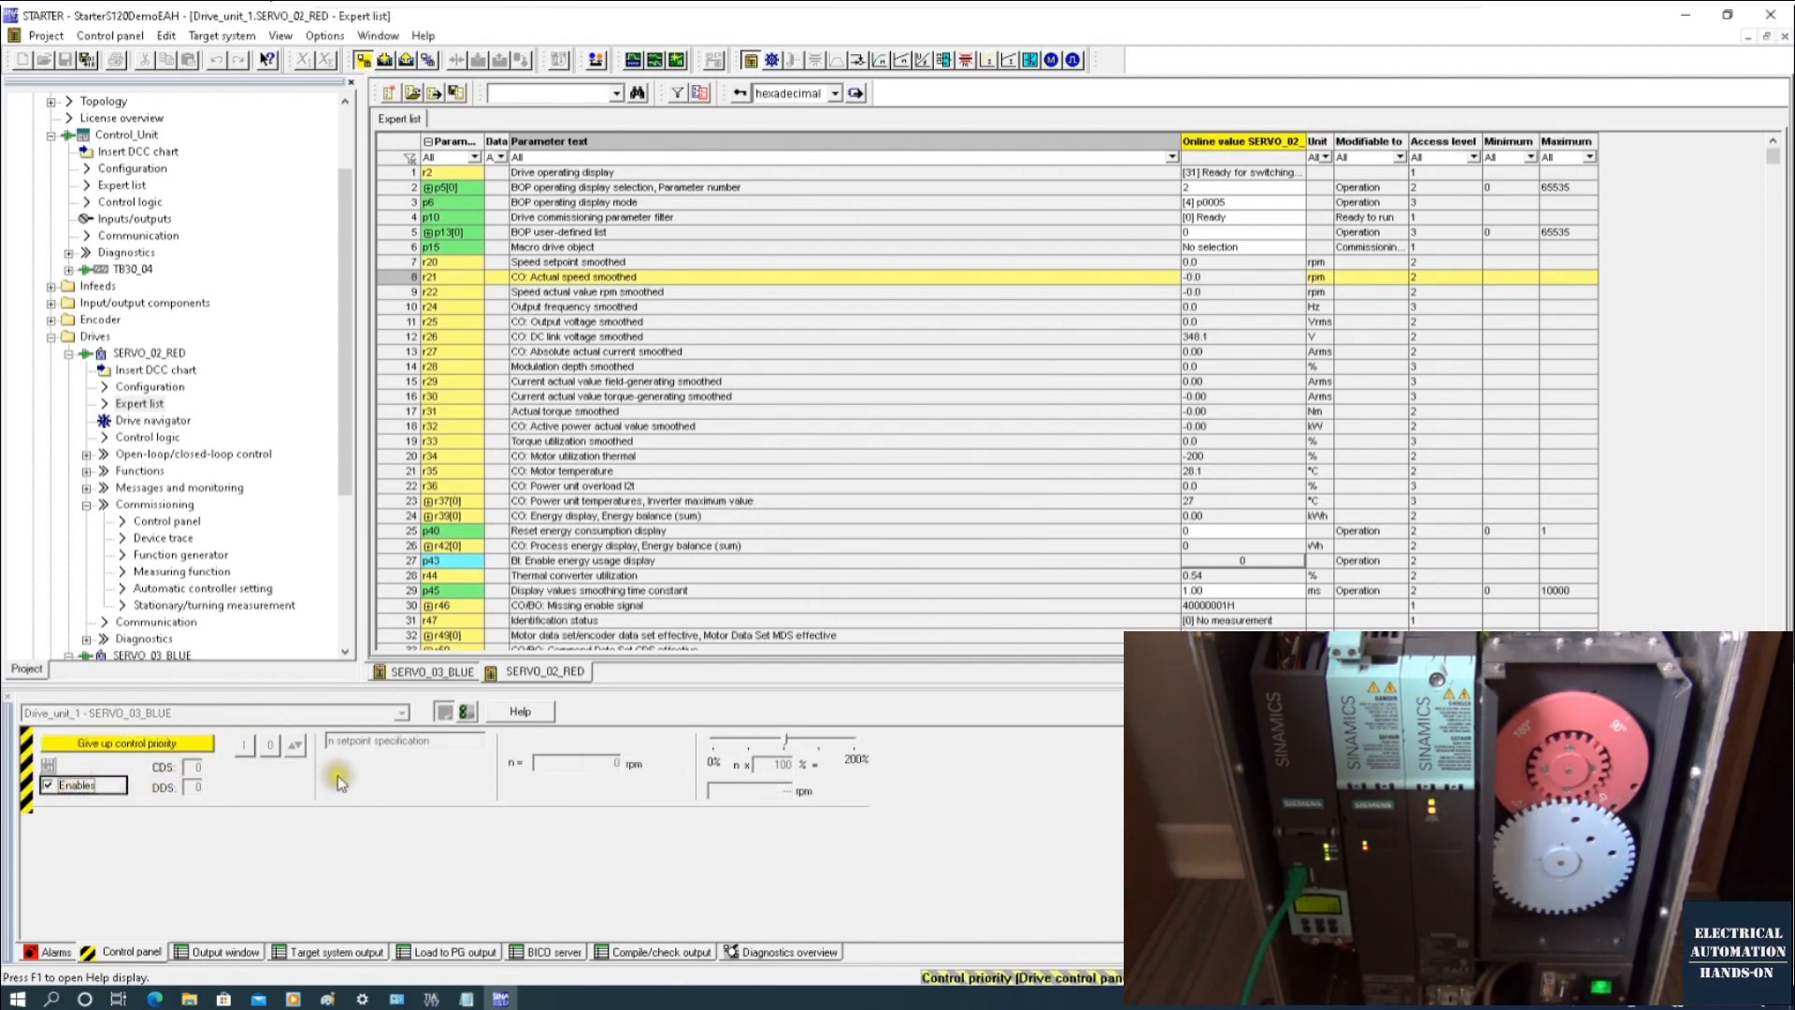
Step: Switch SERVO_03_BLUE on and run it at -60 rpm
left_click(245, 754)
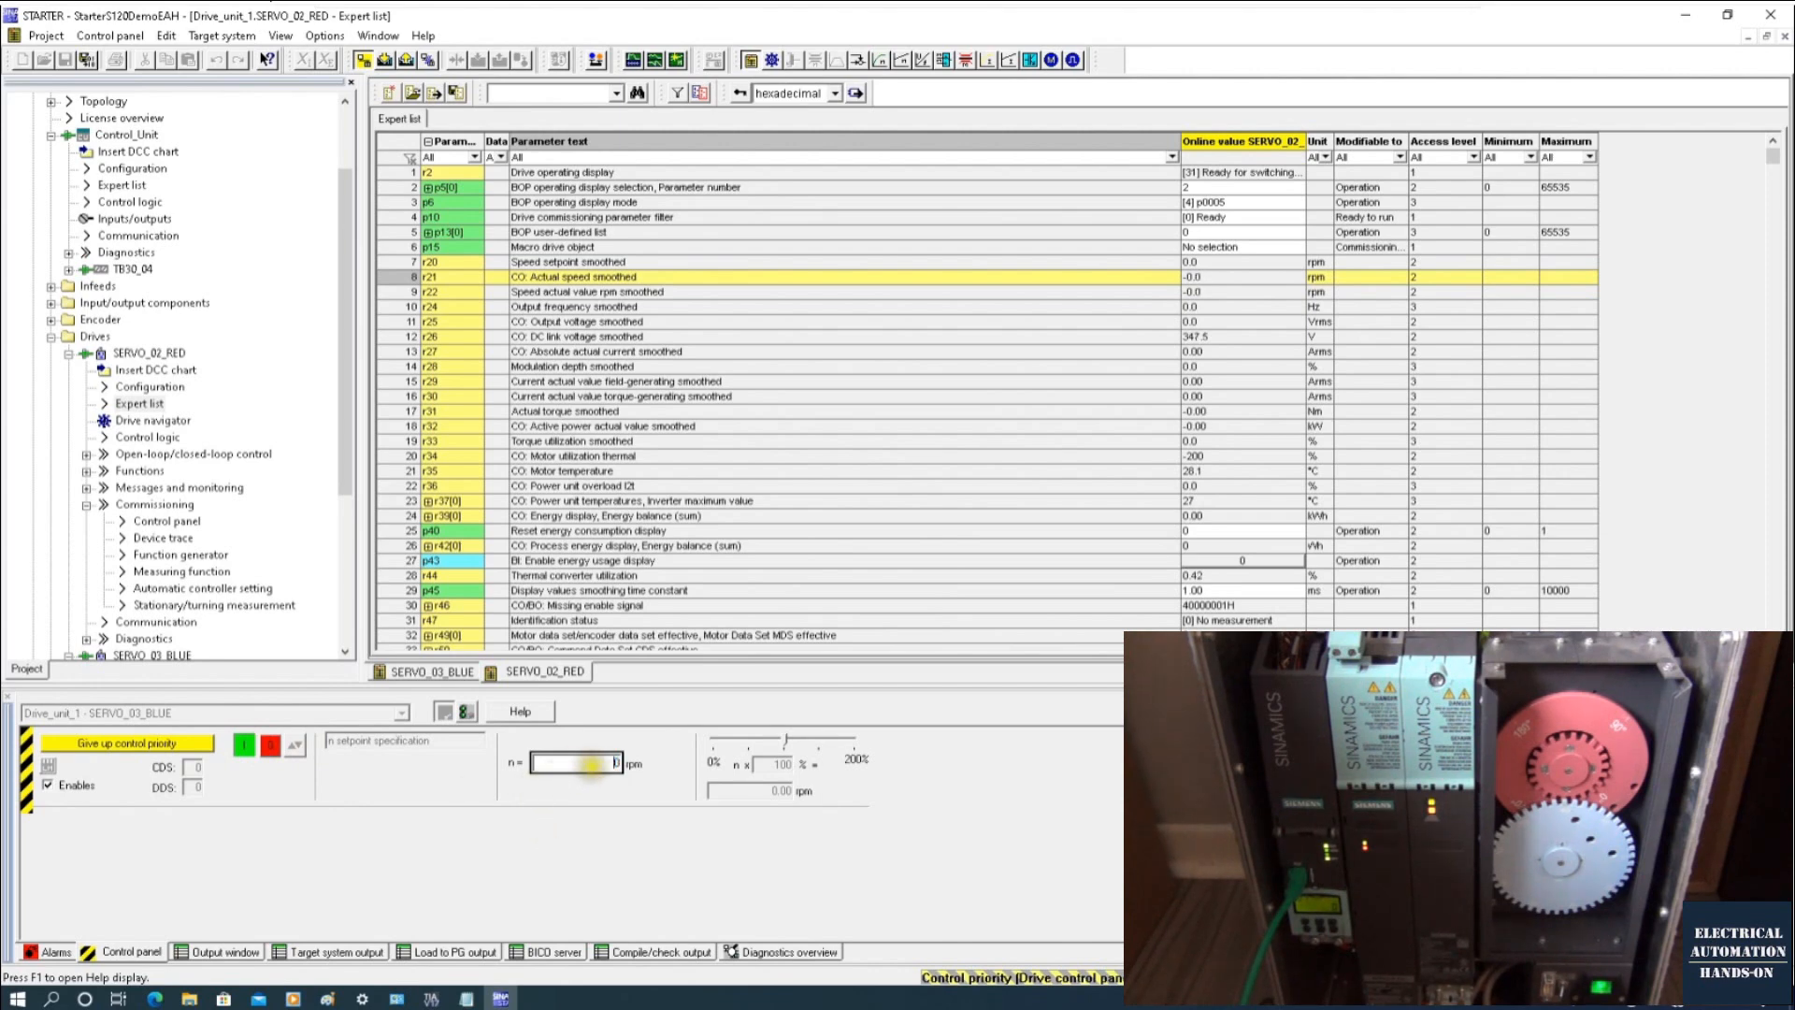
type("-60")
key("Return")
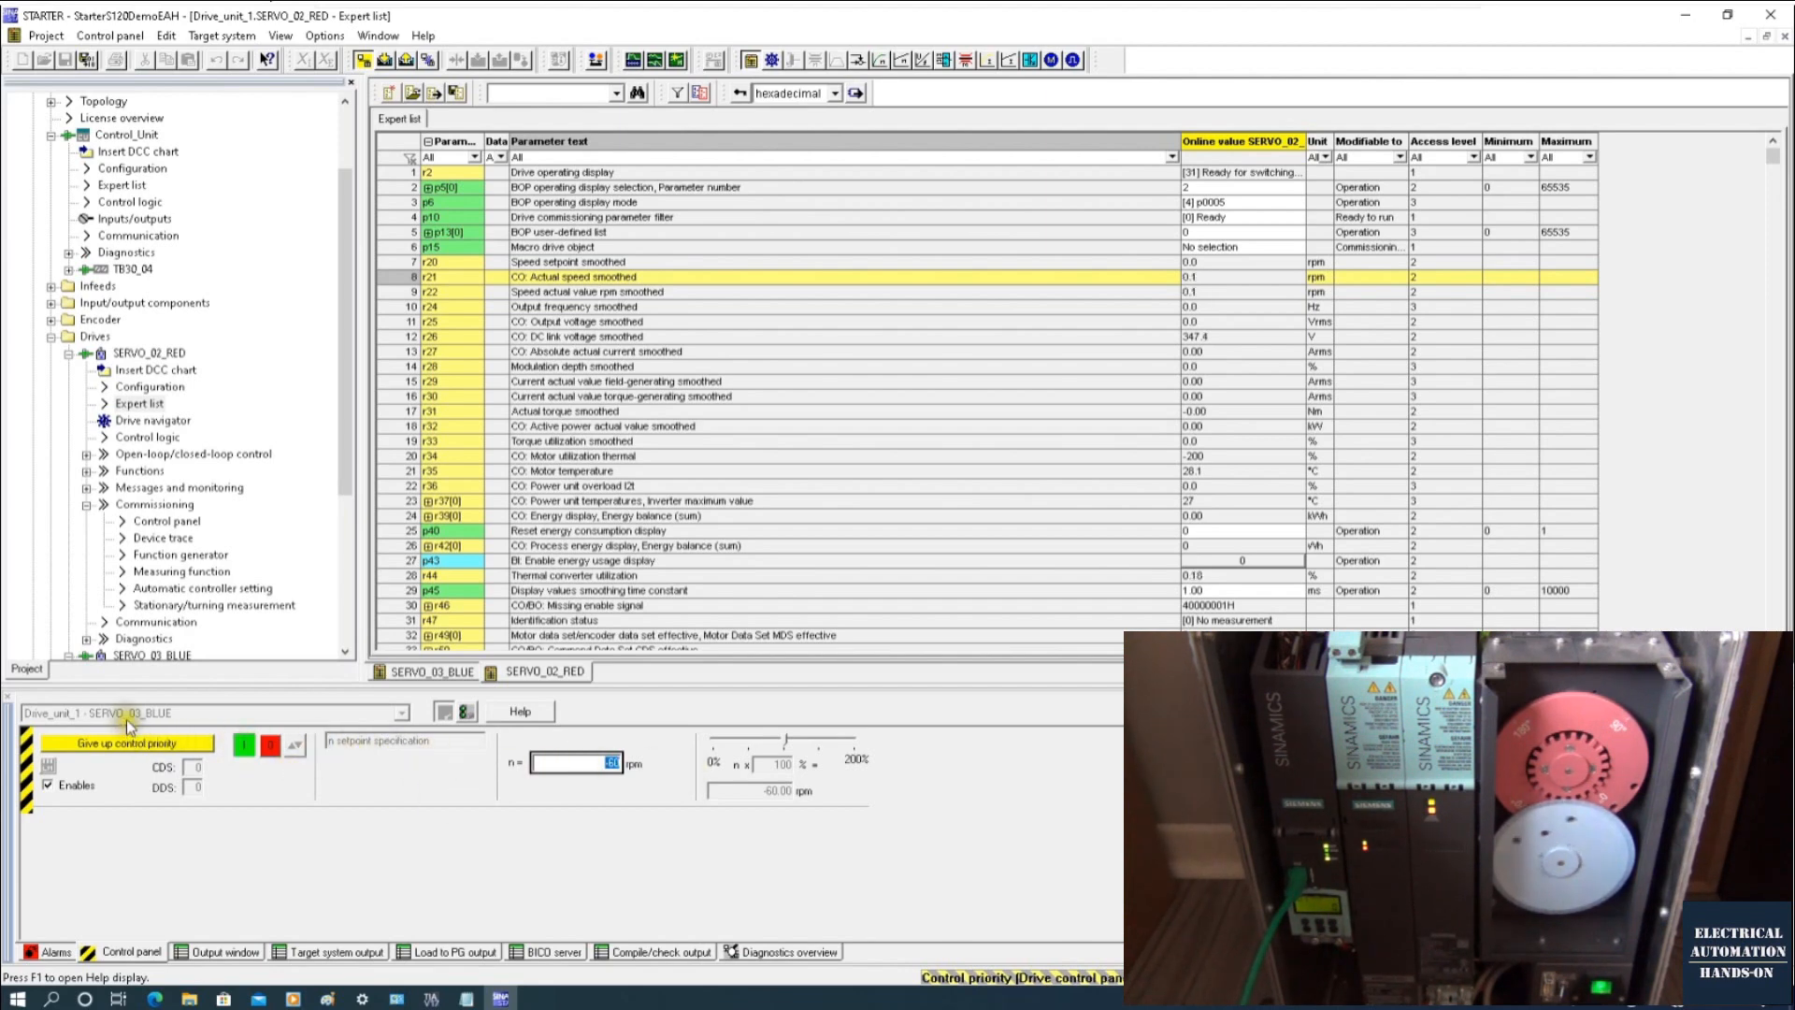
Step: Open SERVO_03_BLUE's expert list and examine its smoothed speed setpoint (r20) and DC link voltage (r26)
left_click(207, 563)
scroll(208, 563, "down", 3)
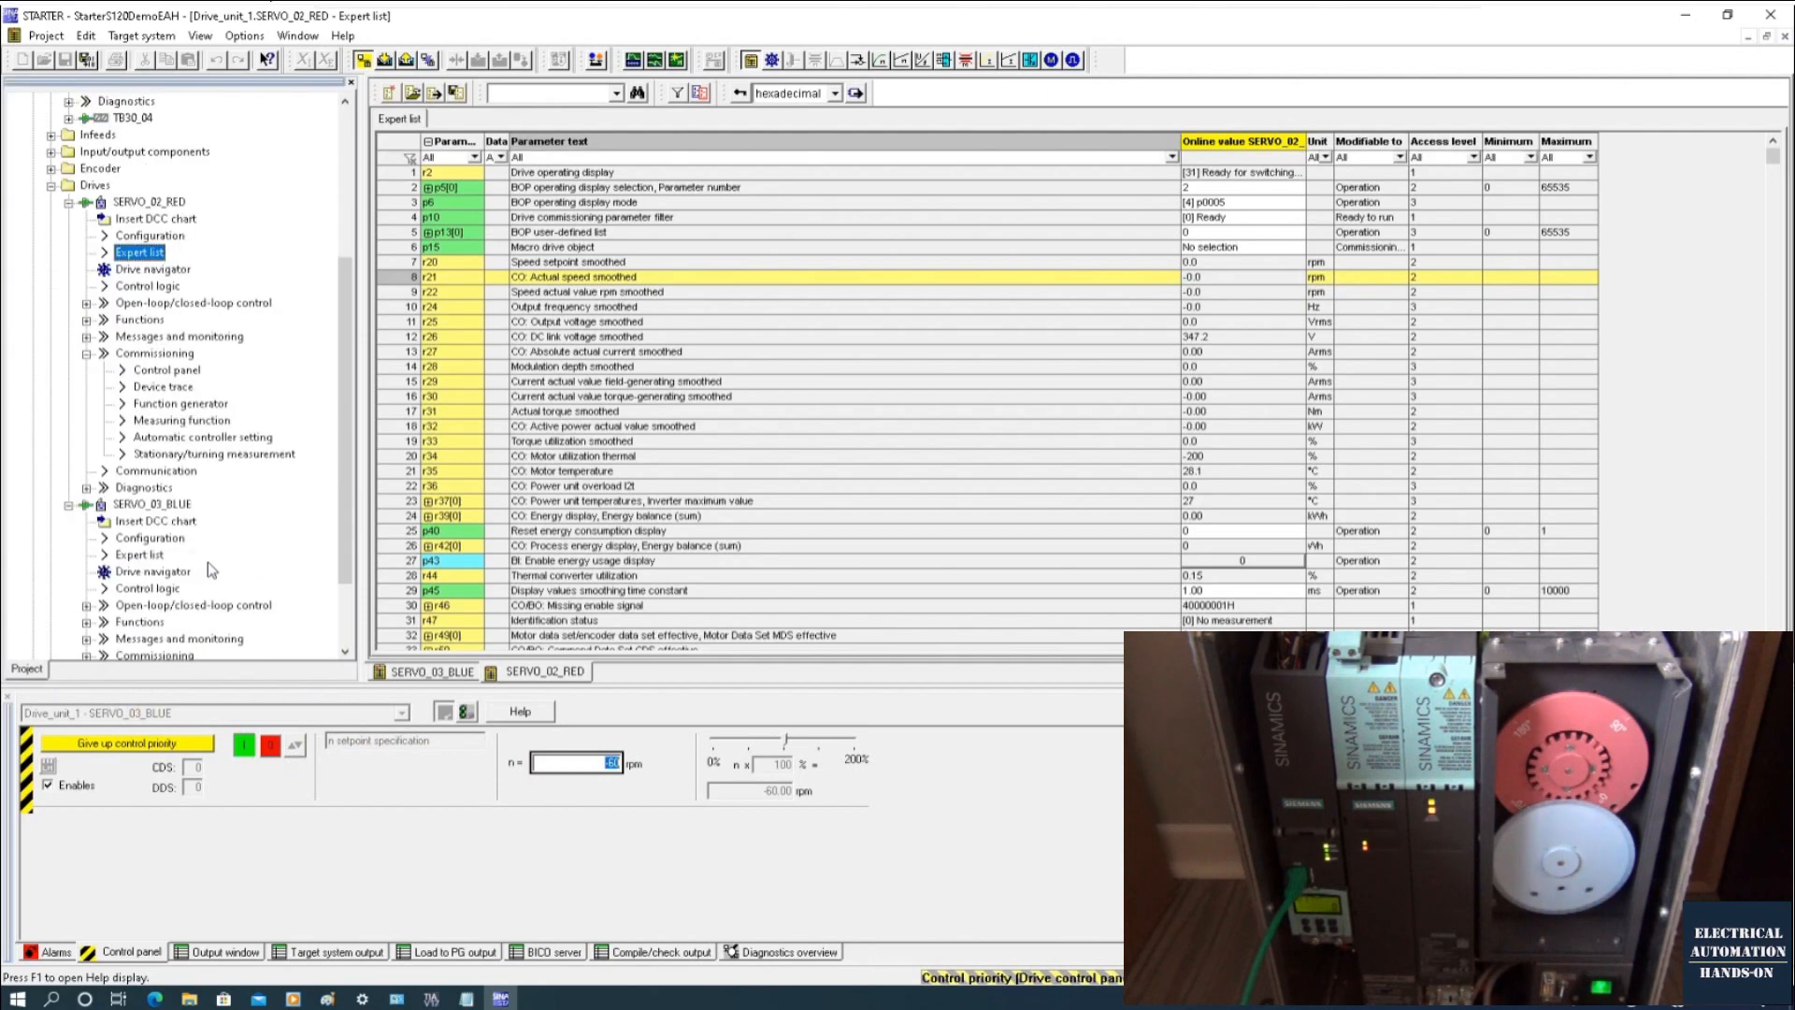
double_click(141, 554)
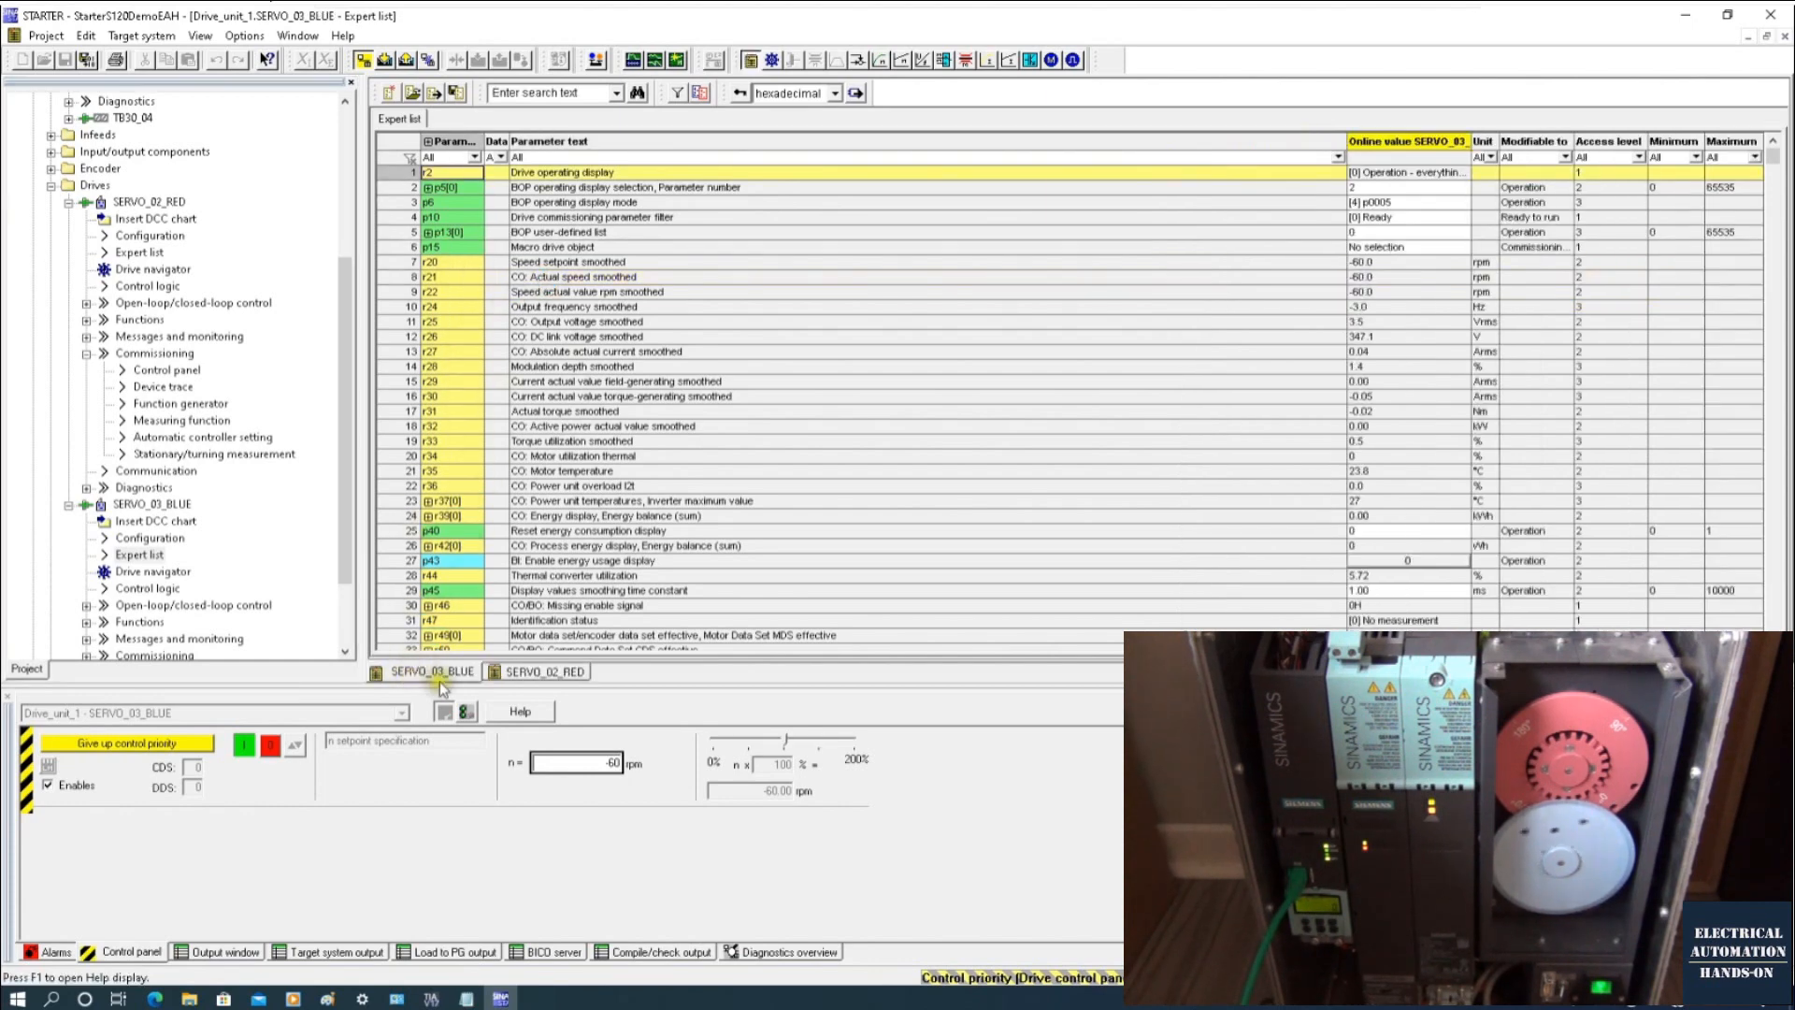
left_click(395, 261)
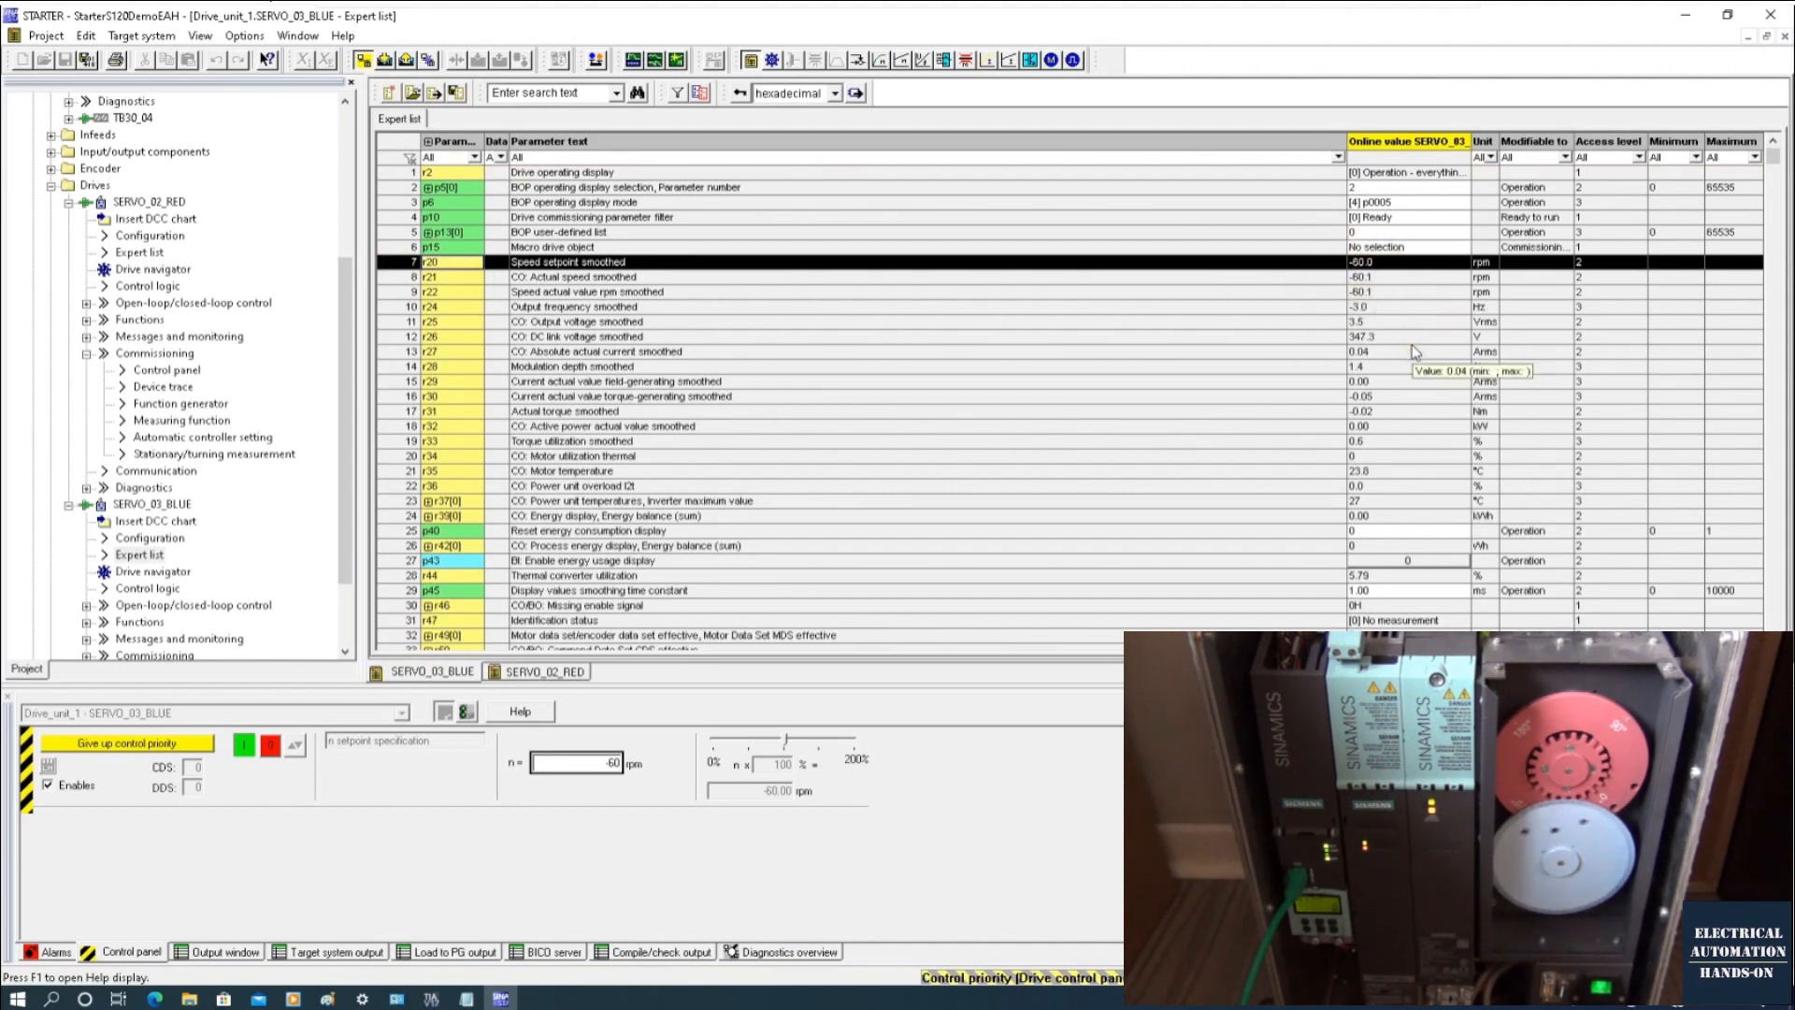
left_click(388, 335)
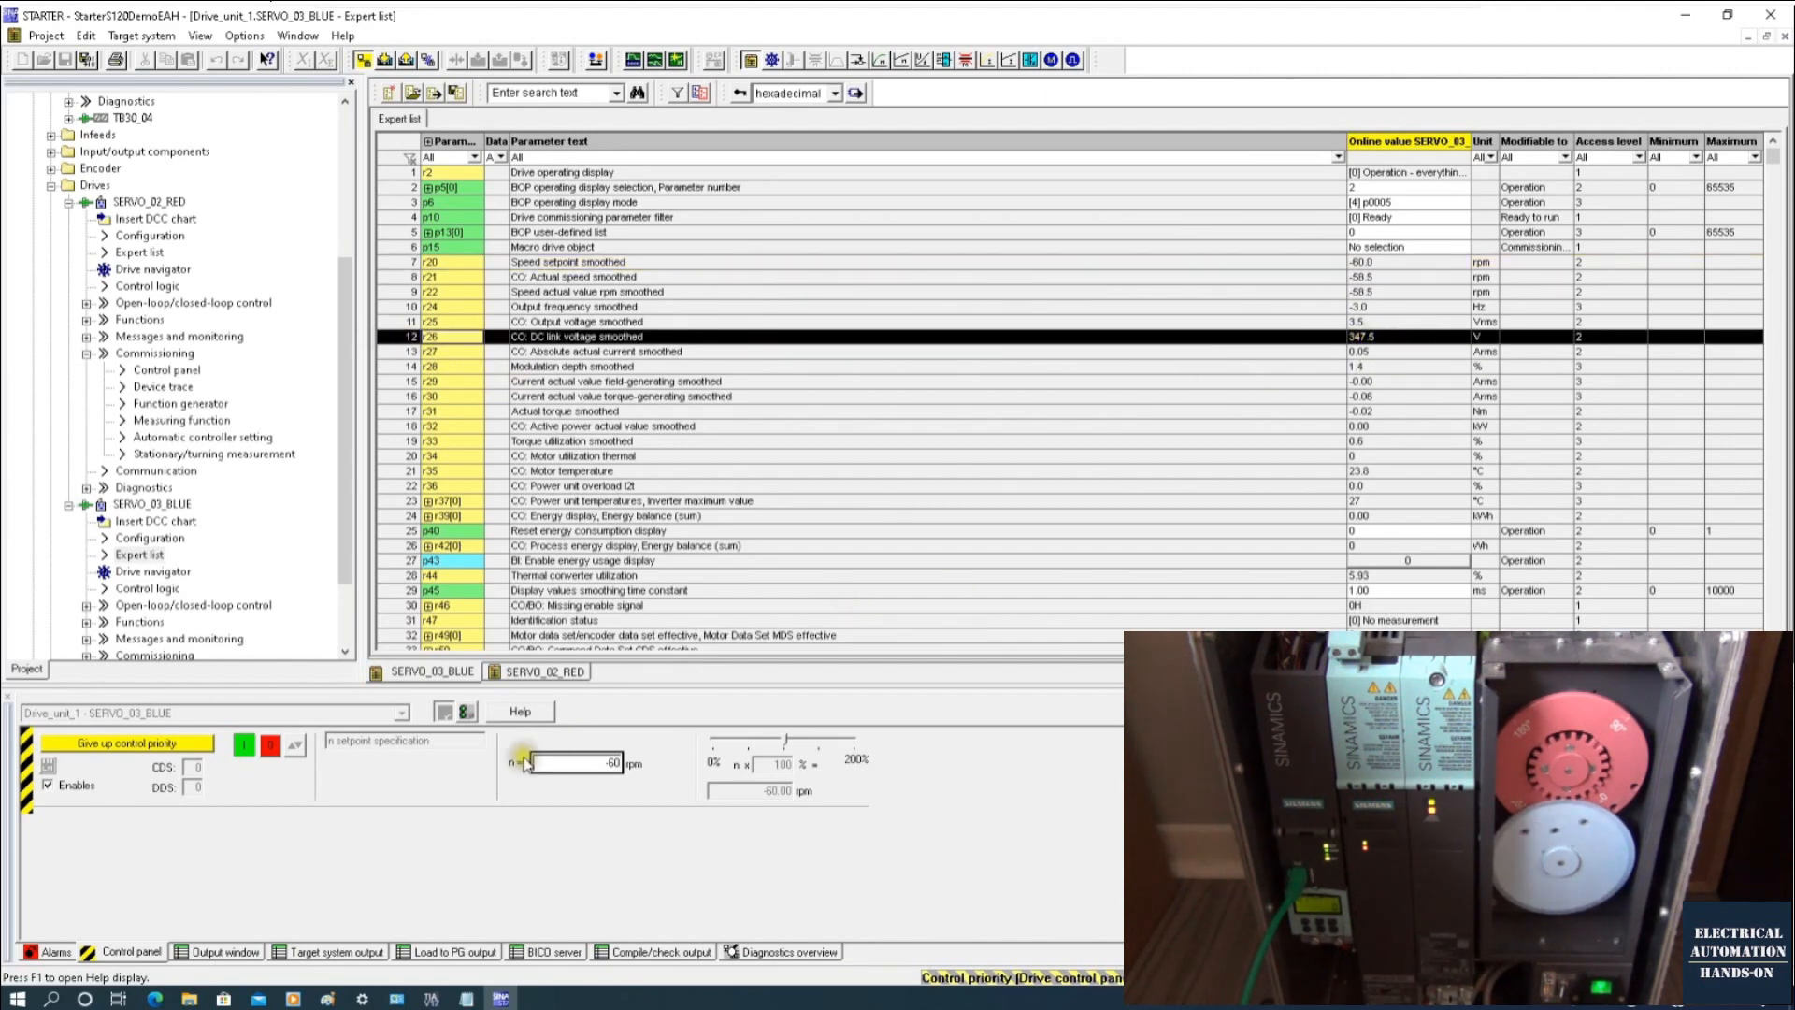
Step: Set the speed setpoint of SERVO_03_BLUE to 0 rpm
left_click_drag(577, 767, 718, 762)
type("0")
key("Return")
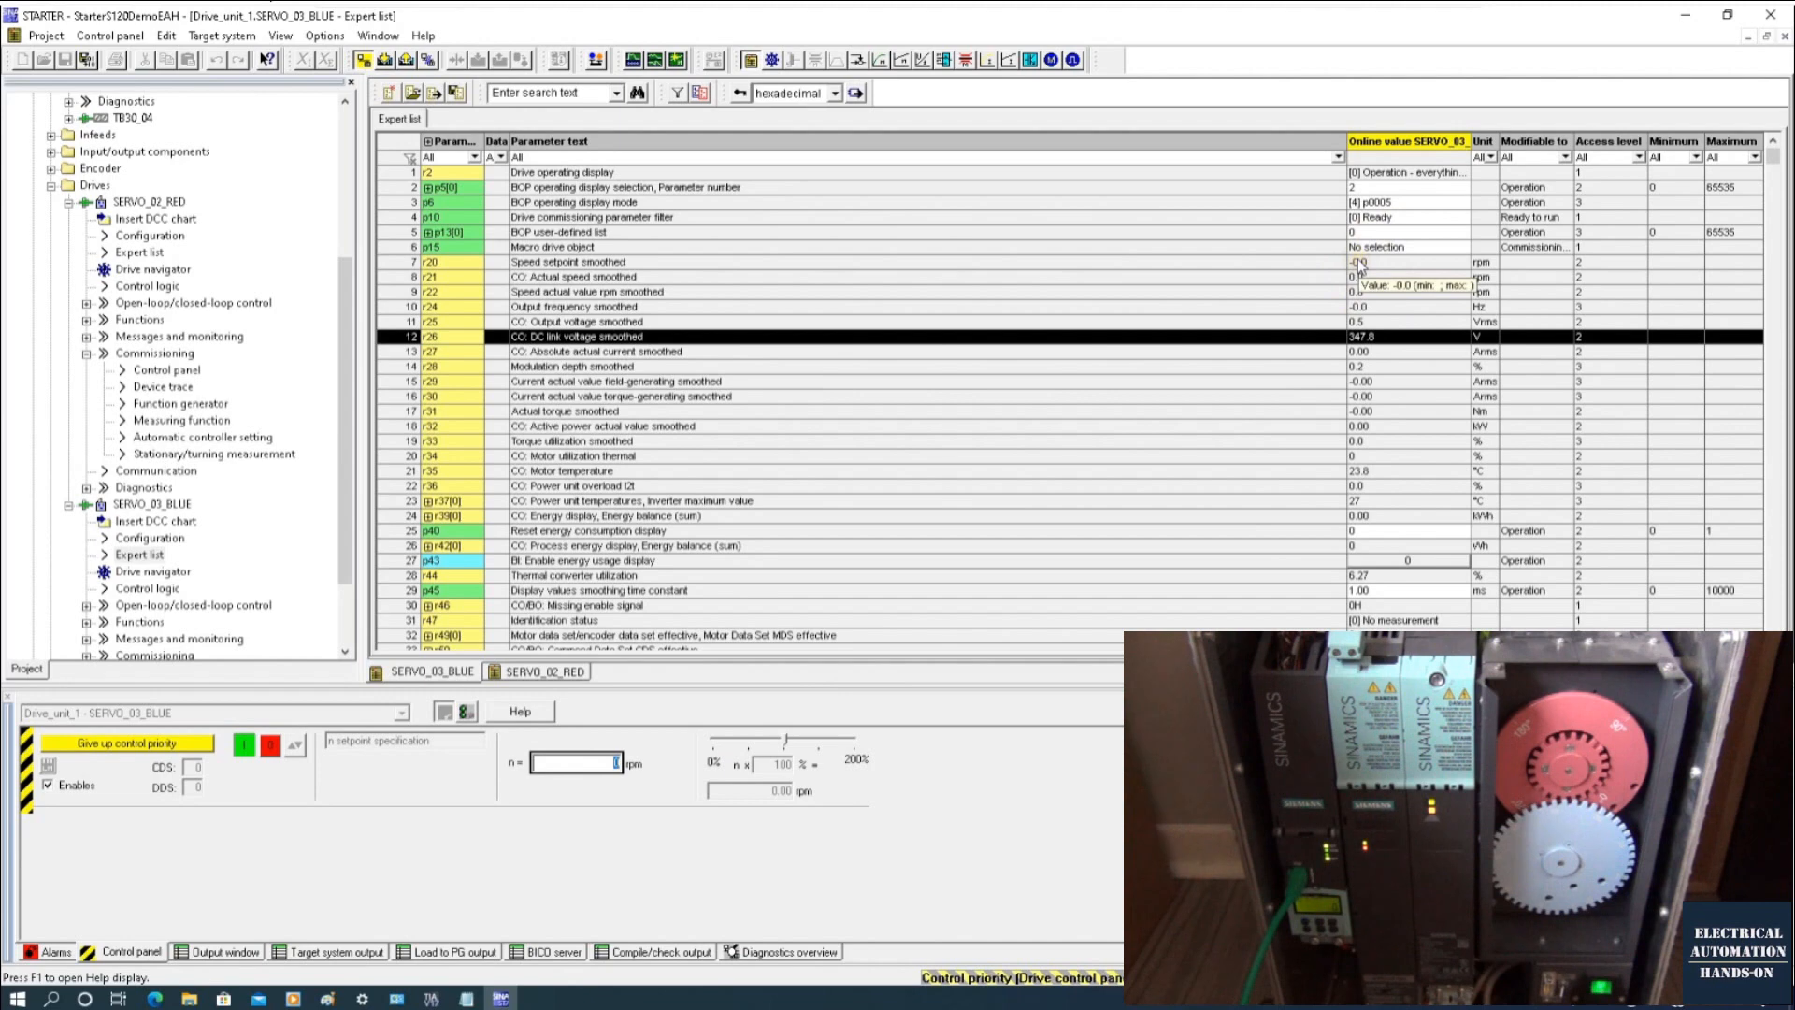
Step: Switch SERVO_03_BLUE off and return its control priority, accepting the safety query
left_click(268, 748)
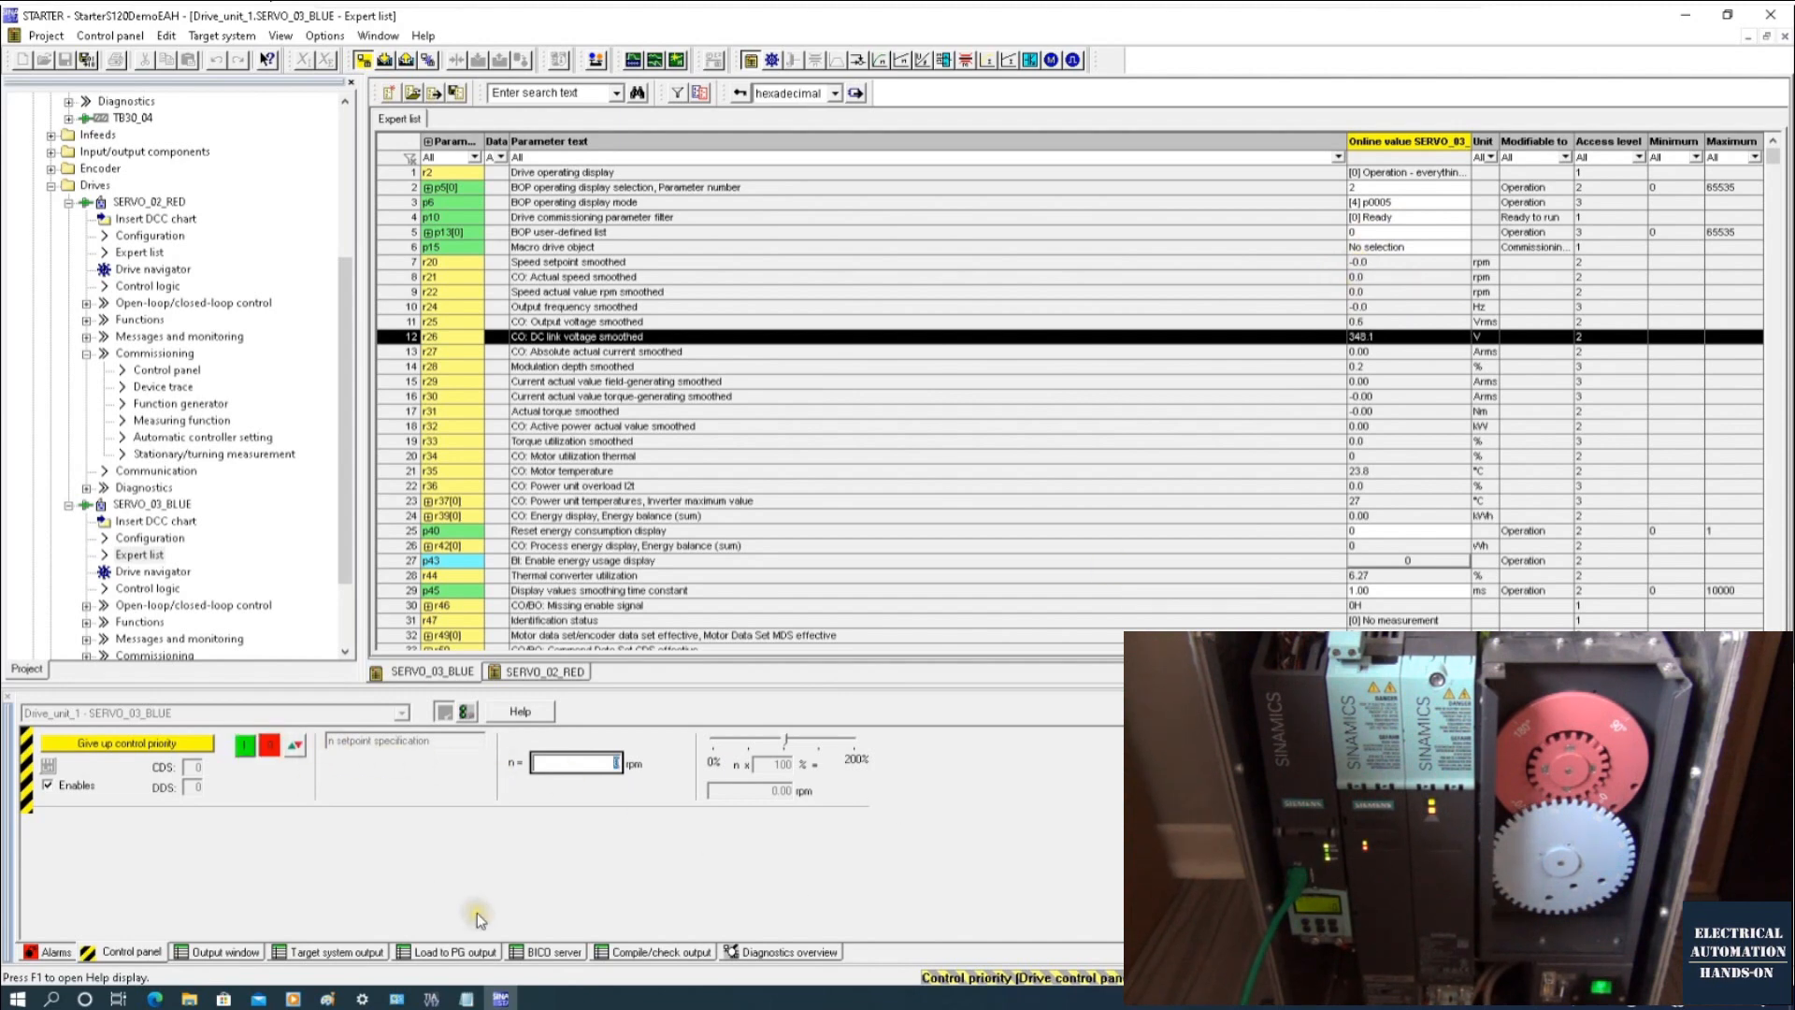
left_click(131, 743)
left_click(890, 588)
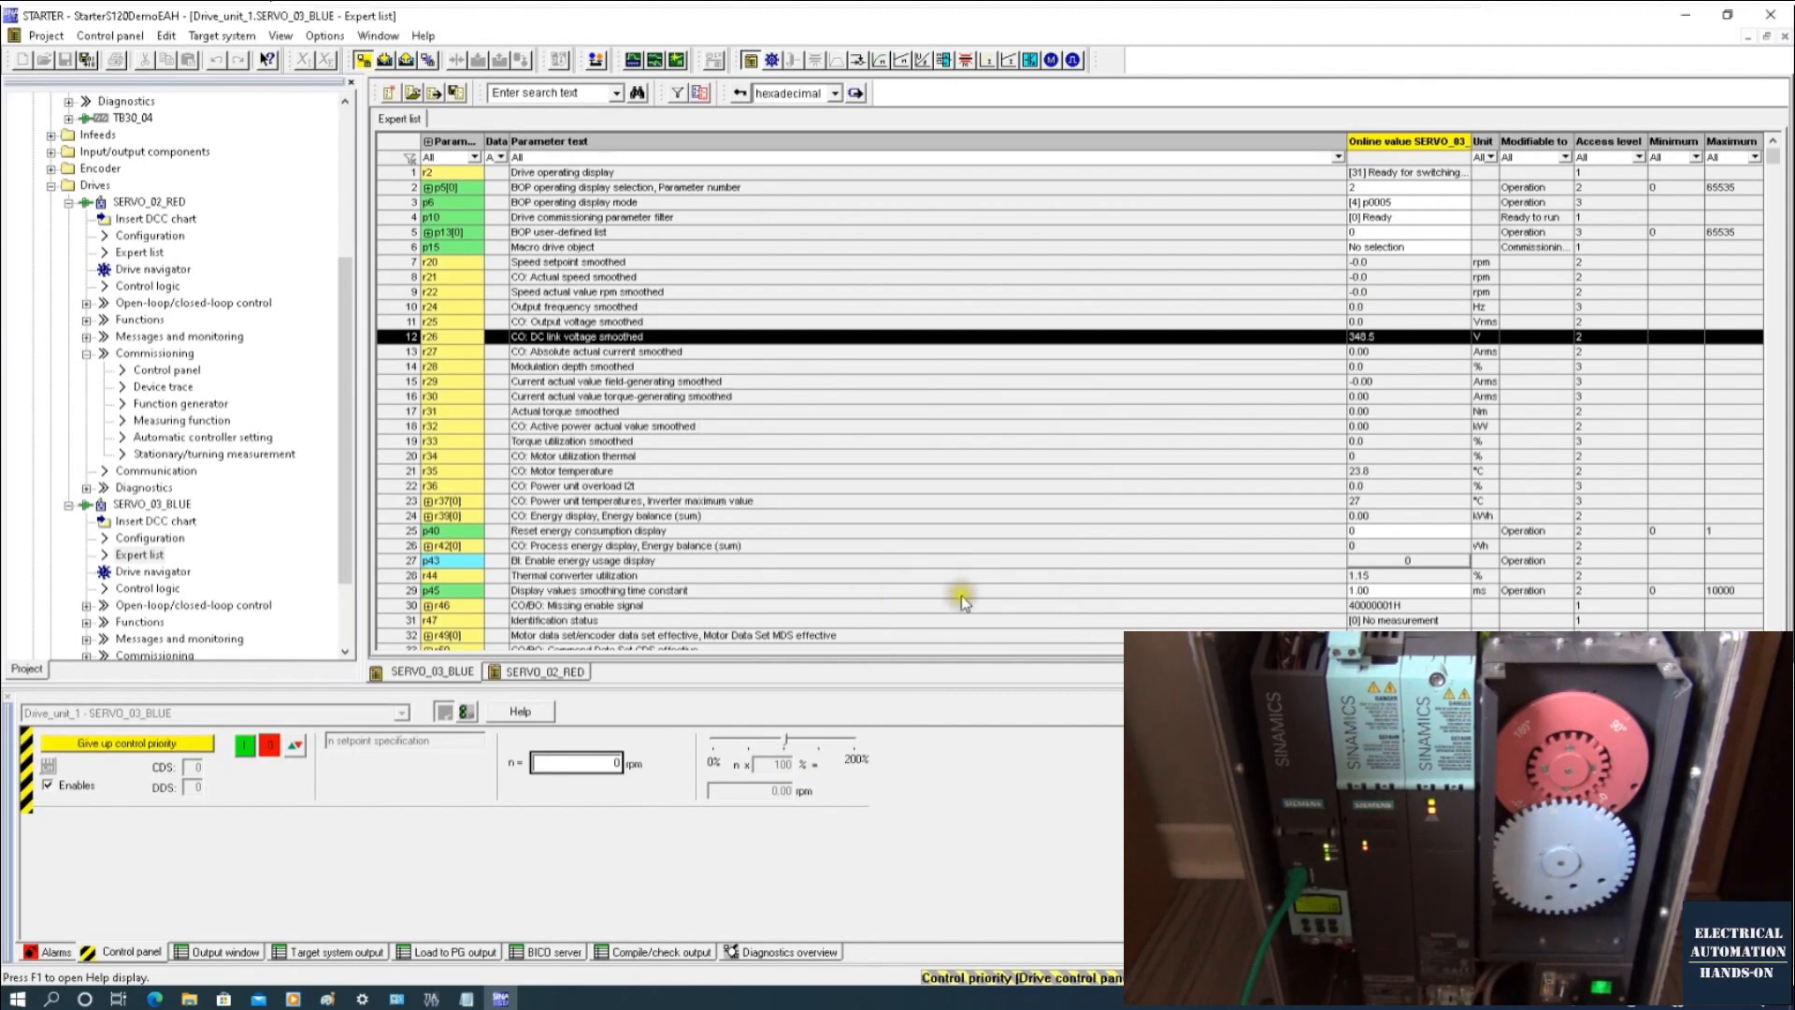